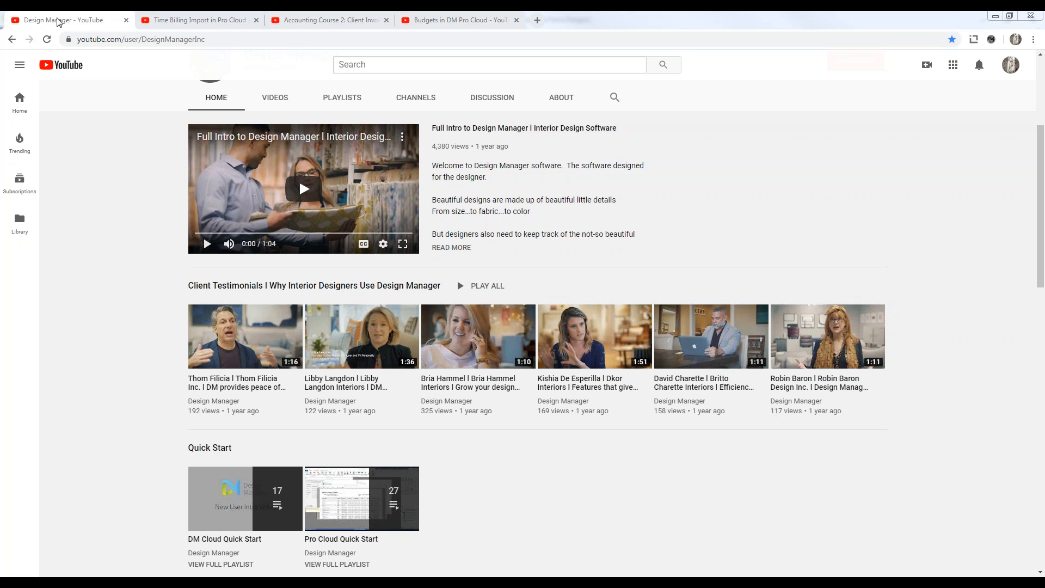
Browse the Design Manager YouTube channel's quick start, tutorial, course and weekly webinar playlists
left_click_drag(145, 41, 249, 40)
scroll(145, 221, "down", 3)
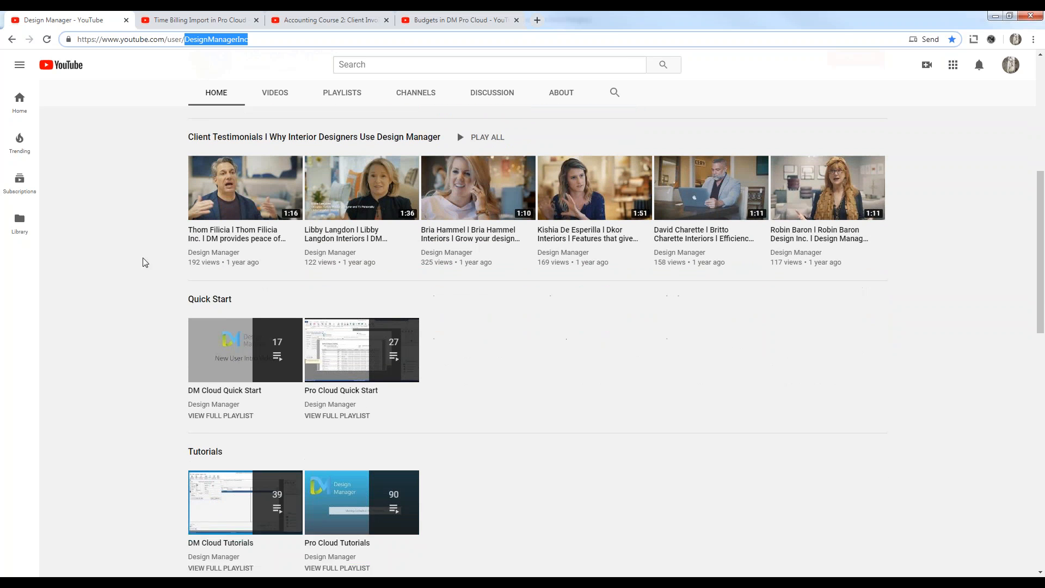
scroll(142, 287, "down", 2)
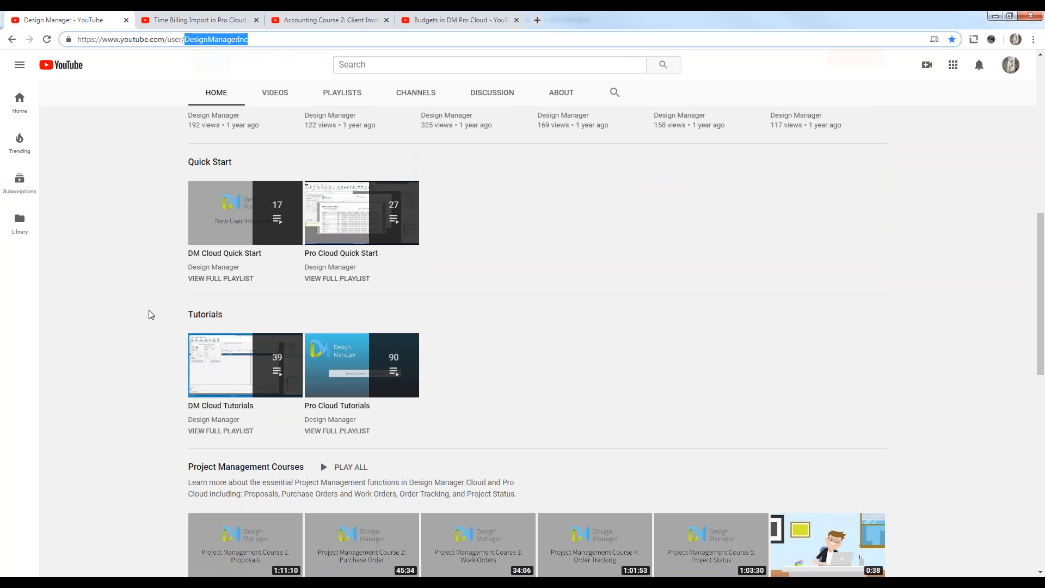
scroll(149, 315, "down", 4)
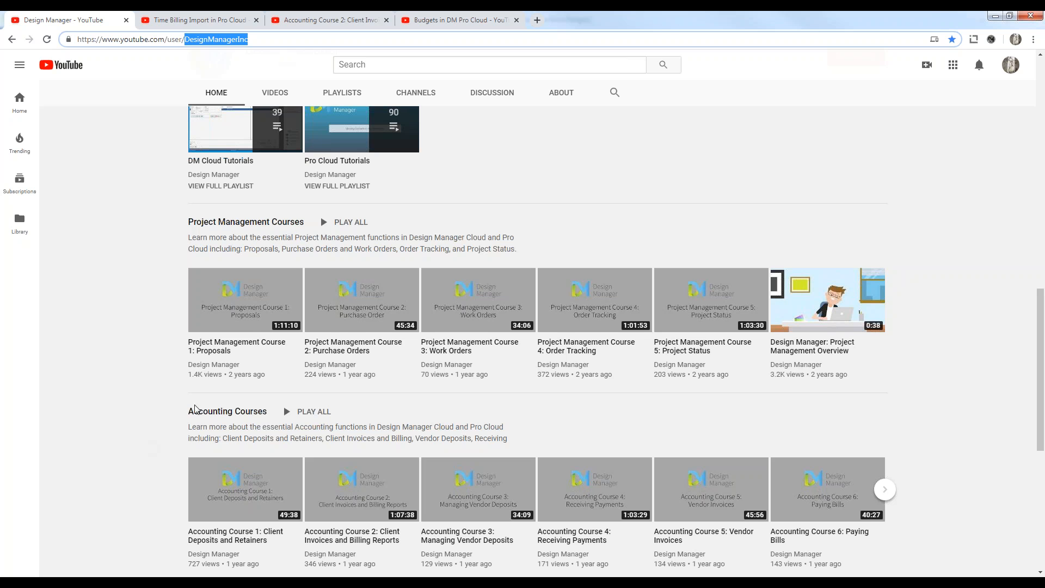
scroll(104, 295, "down", 1)
scroll(103, 295, "down", 4)
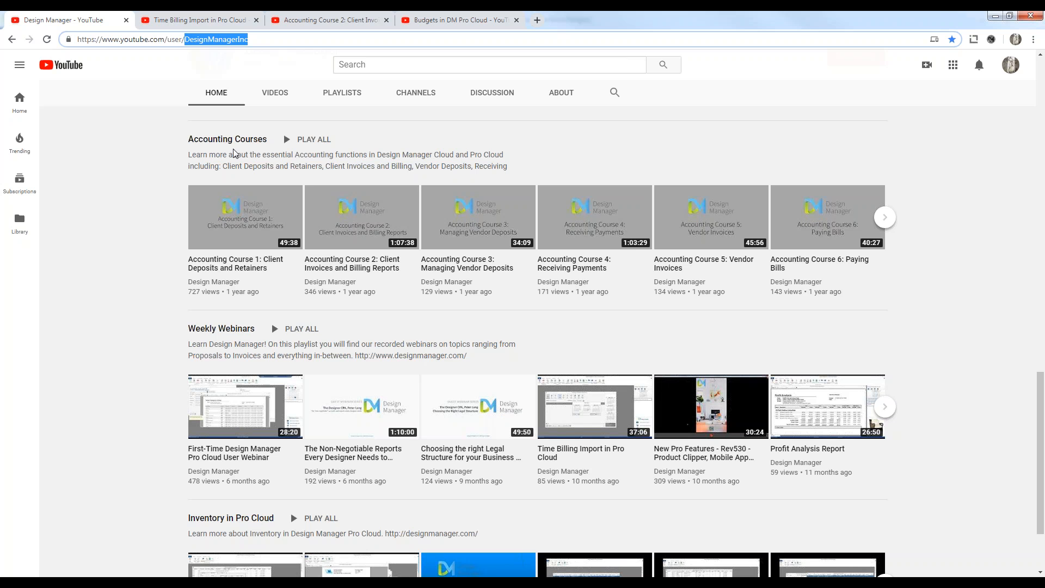
View the "Time Billing Import in Pro Cloud" video page and highlight the video's title
left_click(200, 24)
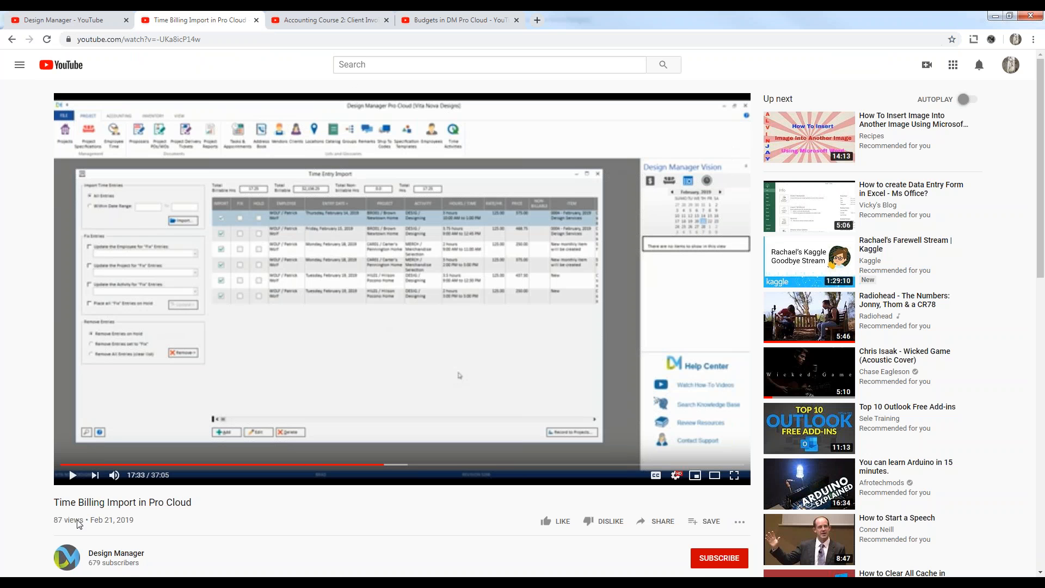
left_click_drag(54, 502, 192, 502)
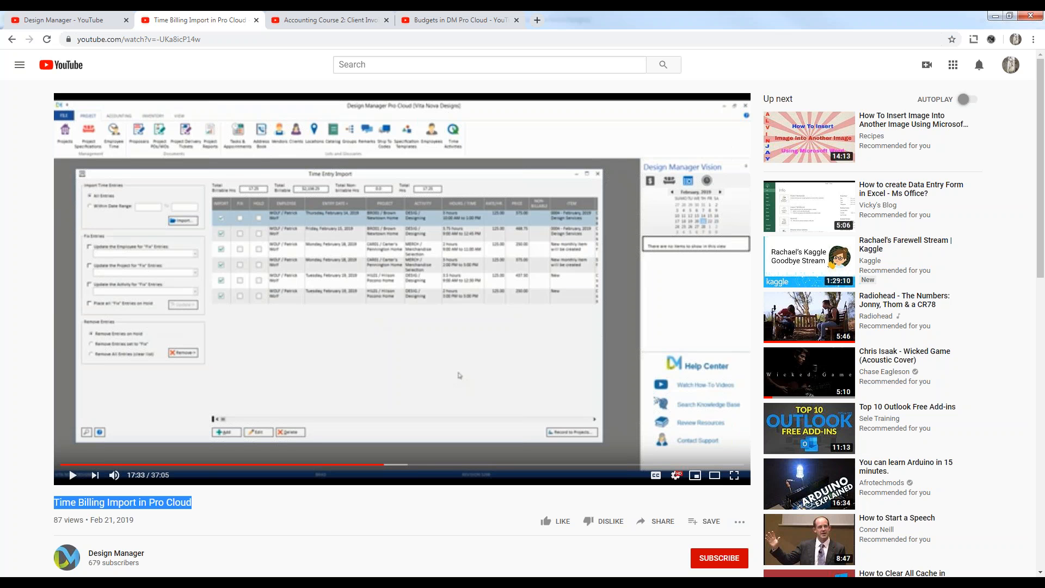
left_click(350, 506)
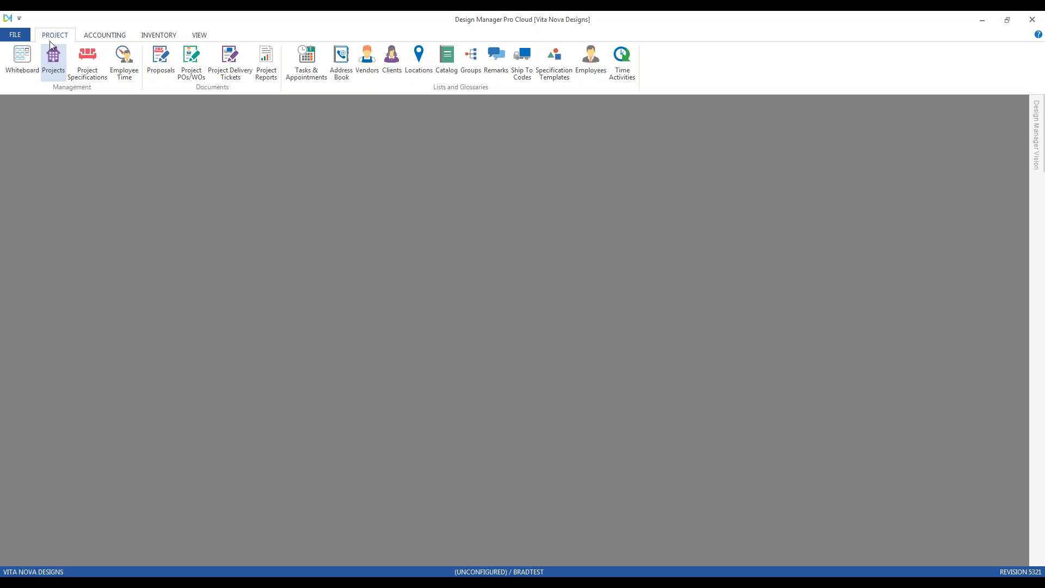
Open the Projects list and review the Newtown Home project's defaults, including its Time Billing Tier, and close without saving
left_click(54, 57)
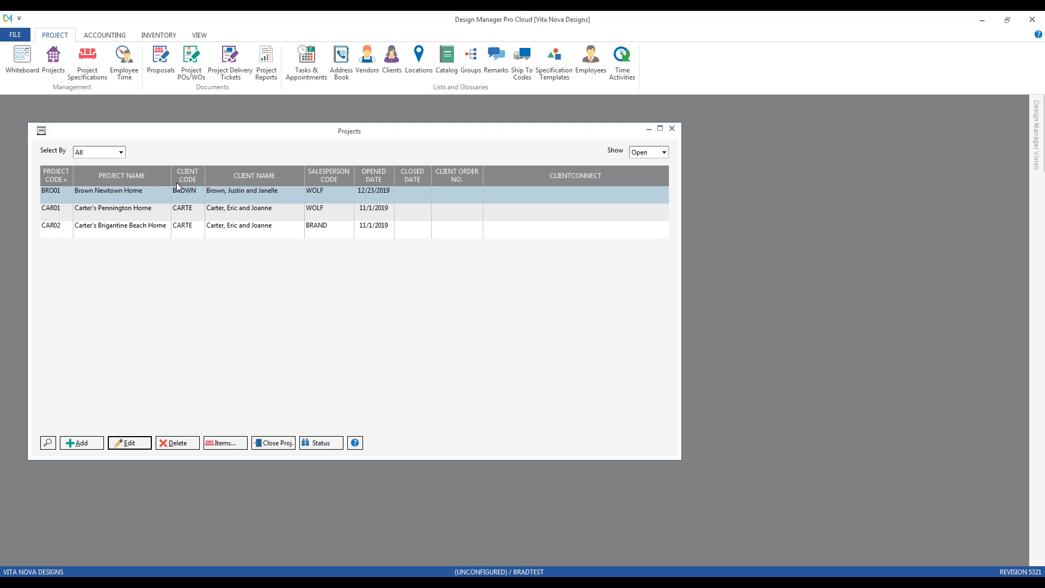
left_click_drag(135, 134, 145, 143)
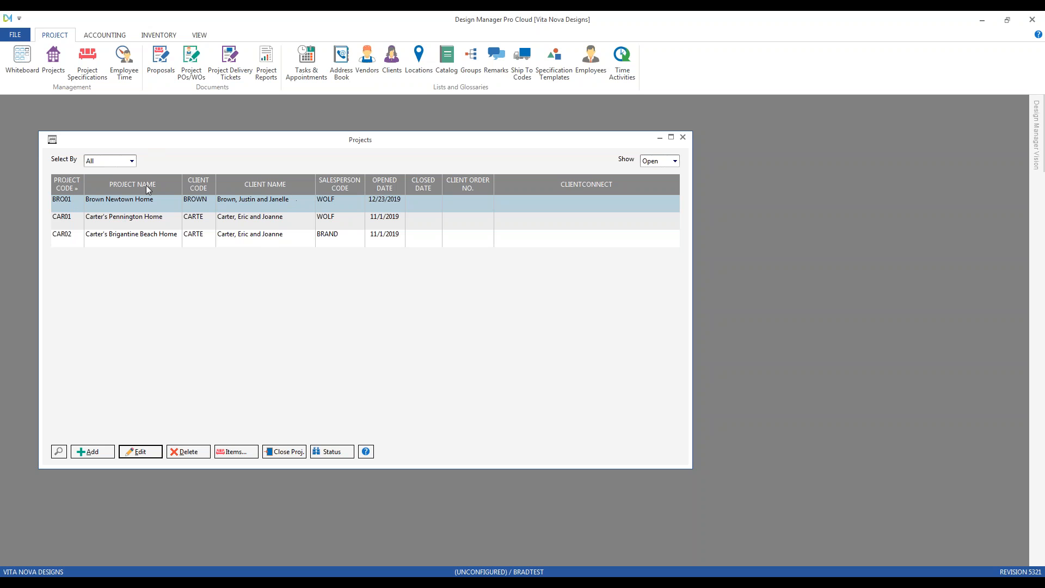
double_click(131, 205)
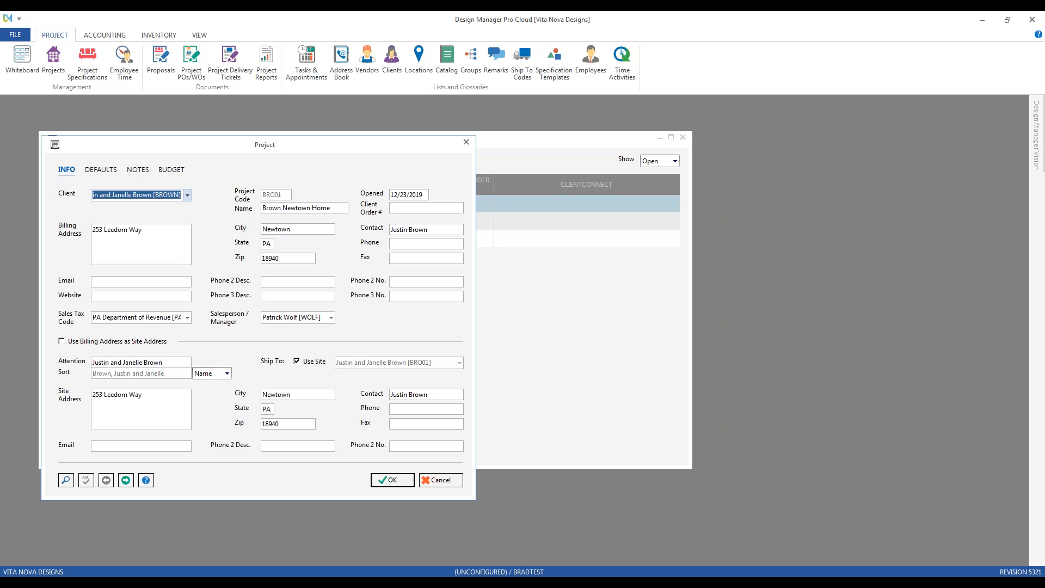
left_click(103, 172)
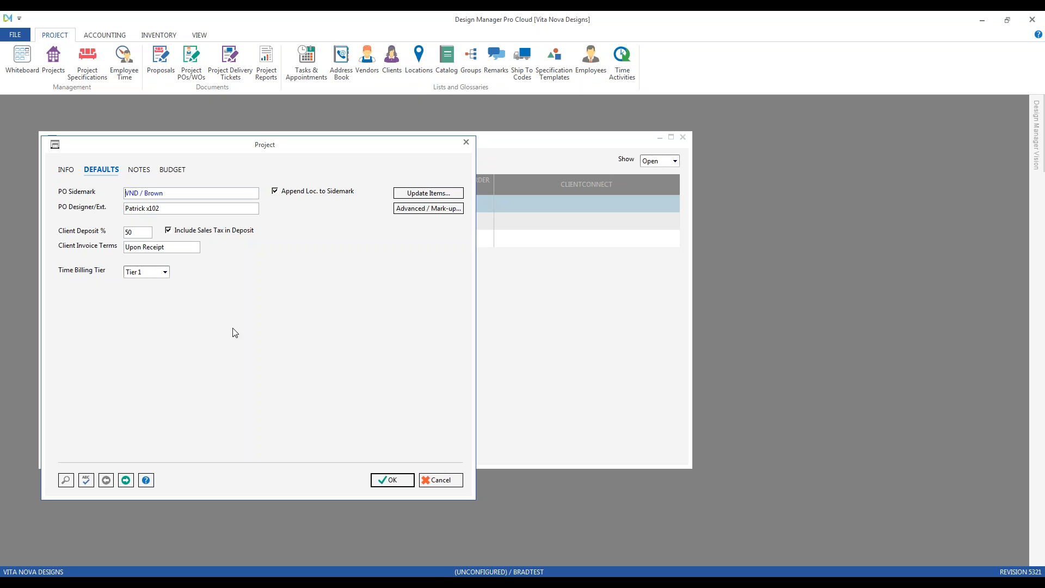
left_click(126, 479)
left_click(125, 479)
left_click(451, 480)
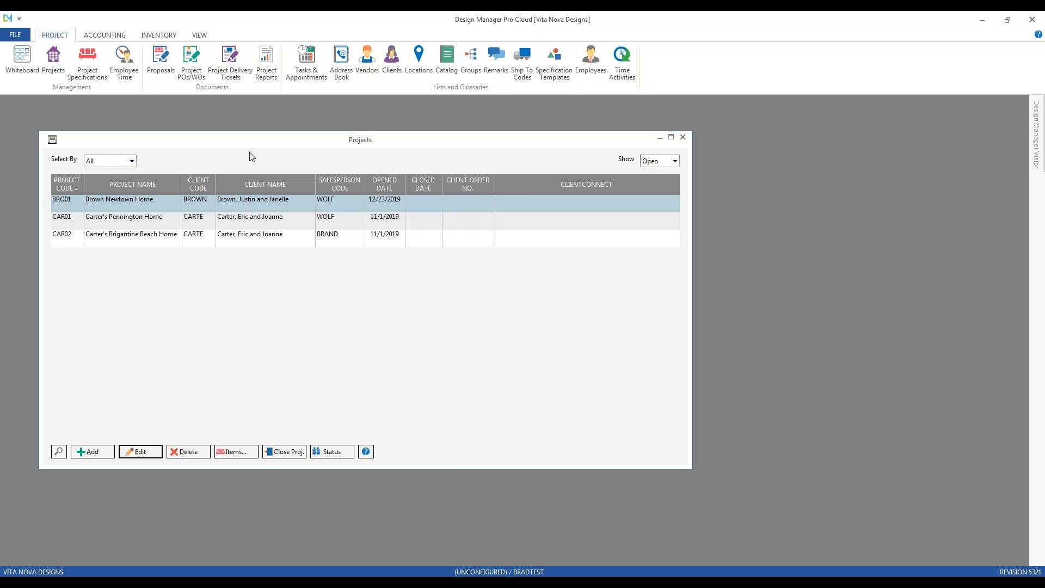
Shrink the Projects window and open the Time Activity Glossary beside it
left_click_drag(247, 147, 217, 130)
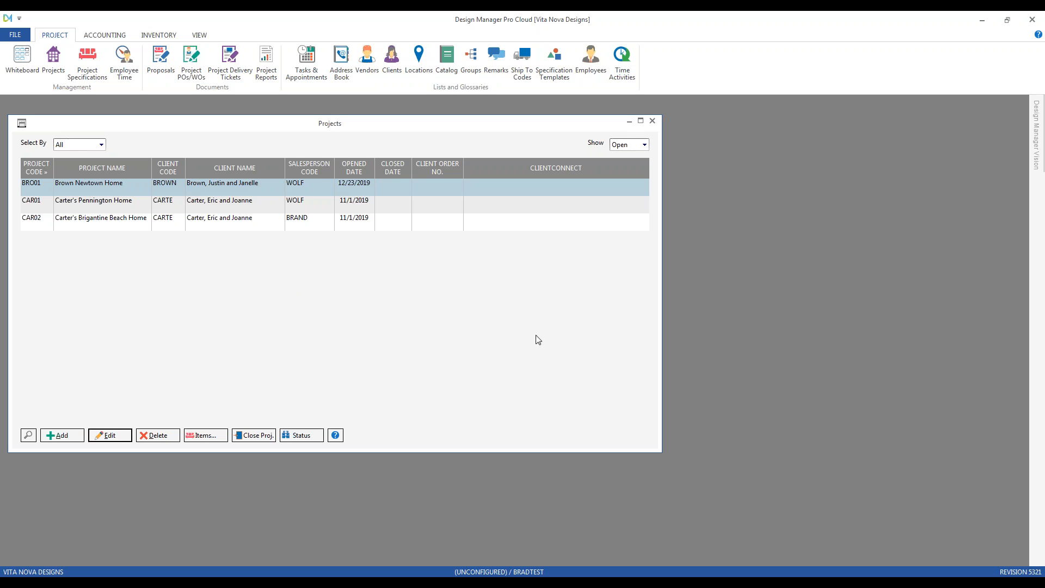
left_click_drag(655, 451, 554, 444)
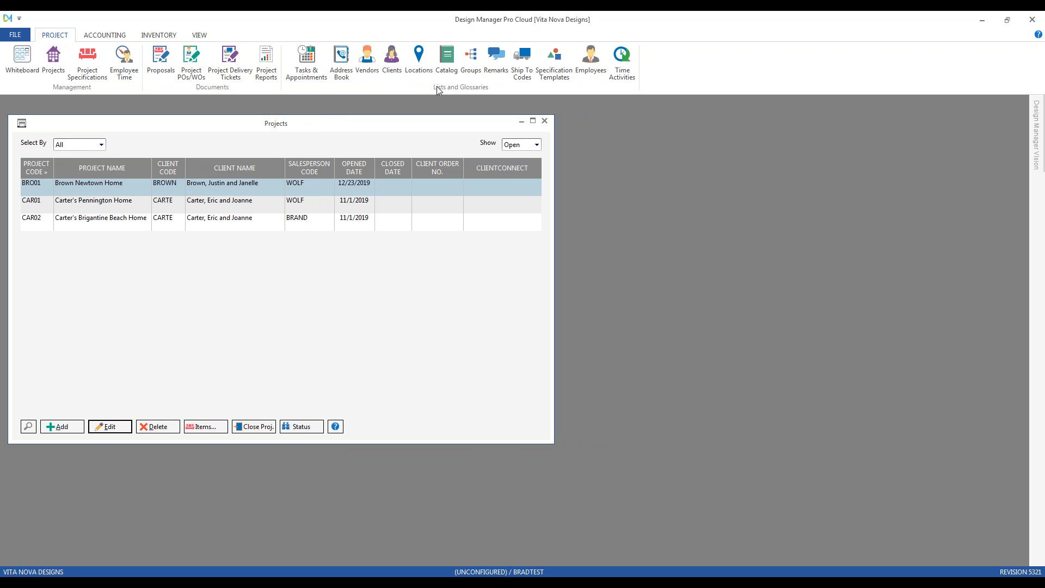
left_click(625, 60)
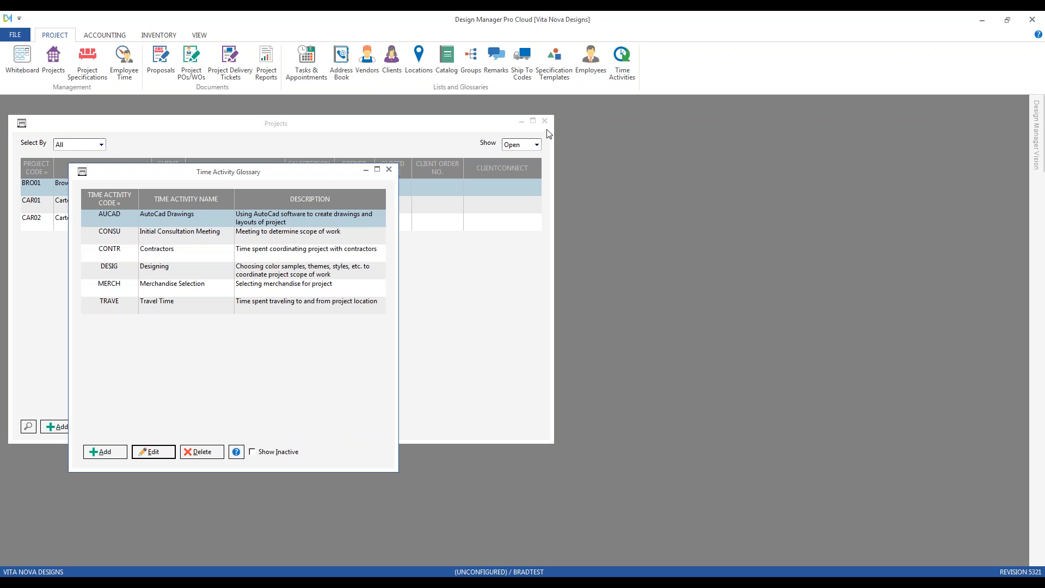
left_click_drag(327, 172, 839, 126)
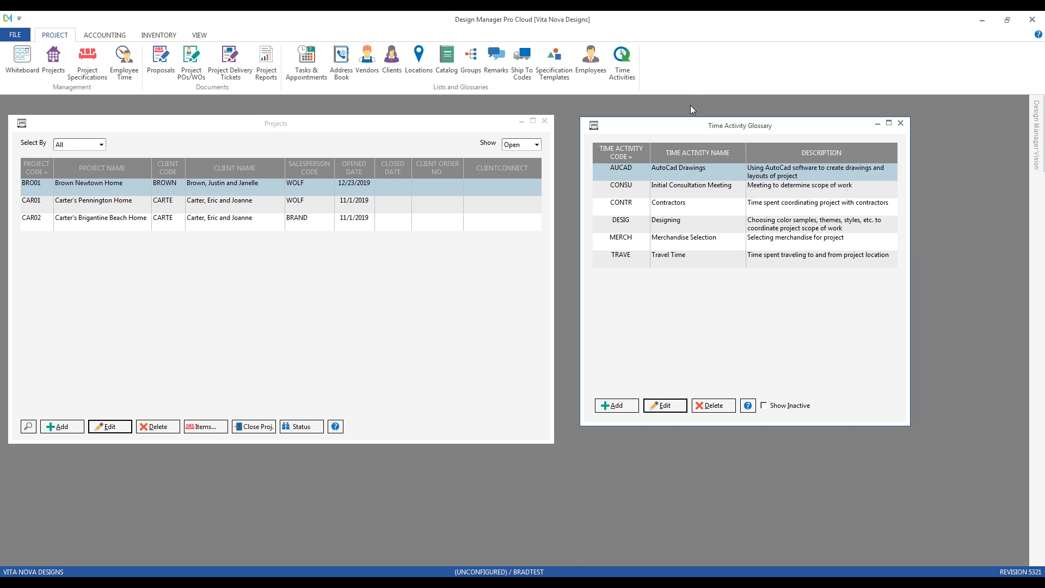
Open the Designing time activity from the glossary and review its name, description and time billing rate option
left_click(705, 222)
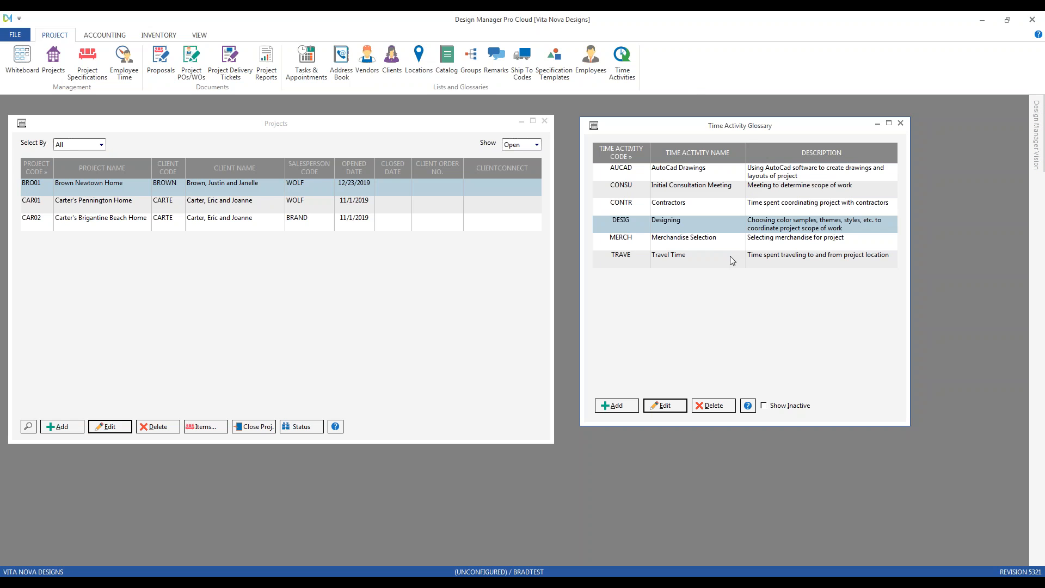
left_click(730, 257)
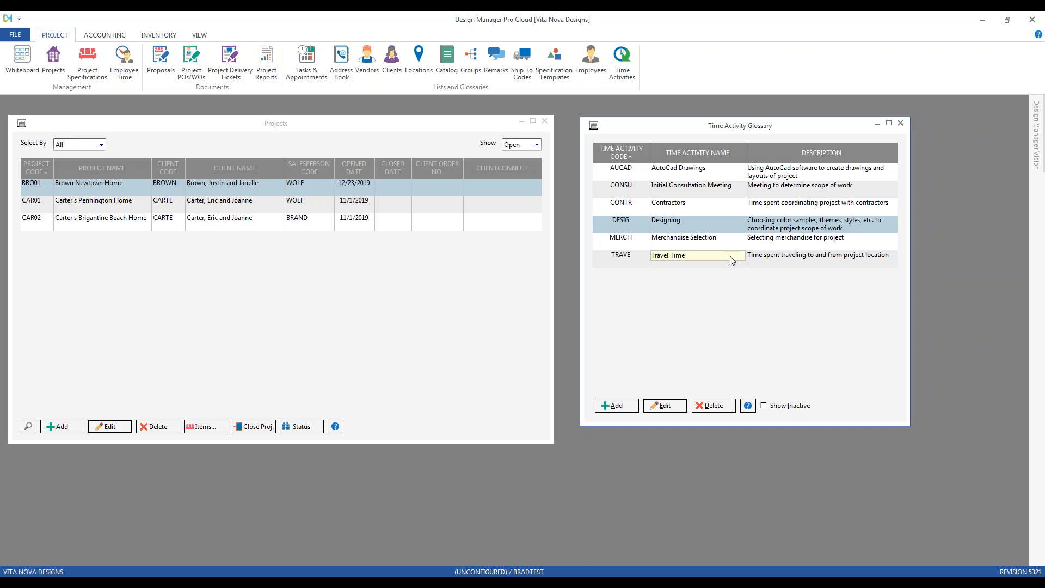
left_click(671, 404)
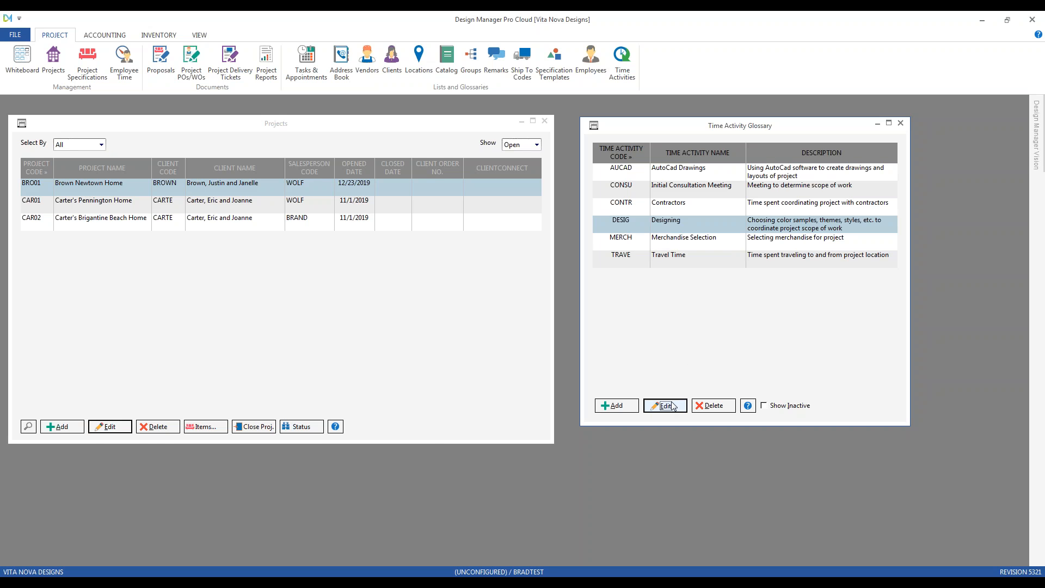
left_click_drag(330, 192, 826, 169)
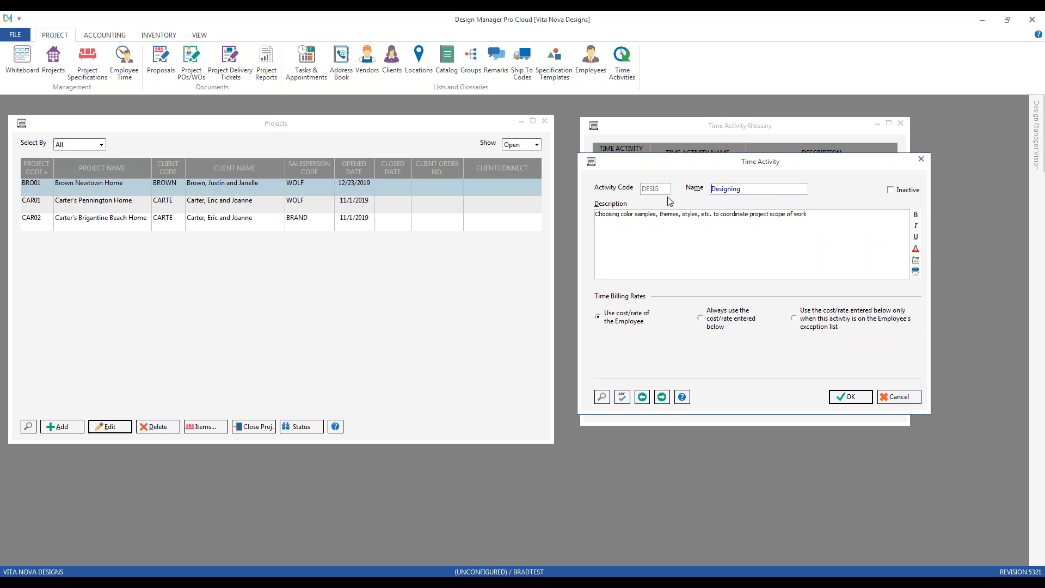
left_click(774, 192)
left_click(853, 227)
Open the Employee / Manager / Salesperson Glossary and minimize the Projects window
left_click(593, 61)
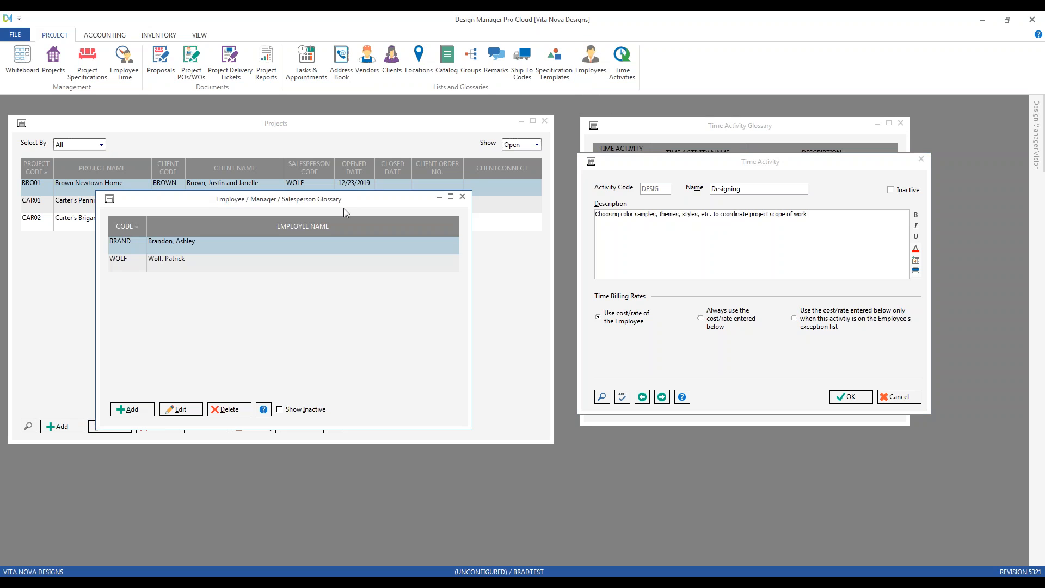
left_click_drag(339, 199, 267, 128)
left_click(521, 121)
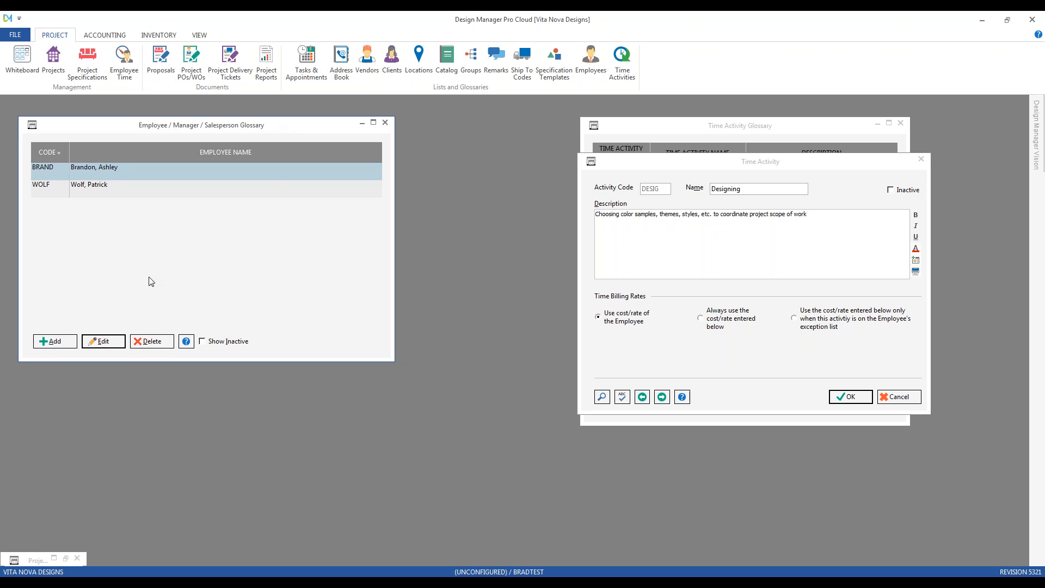
Open the first employee's record and display its time billing settings
left_click(109, 342)
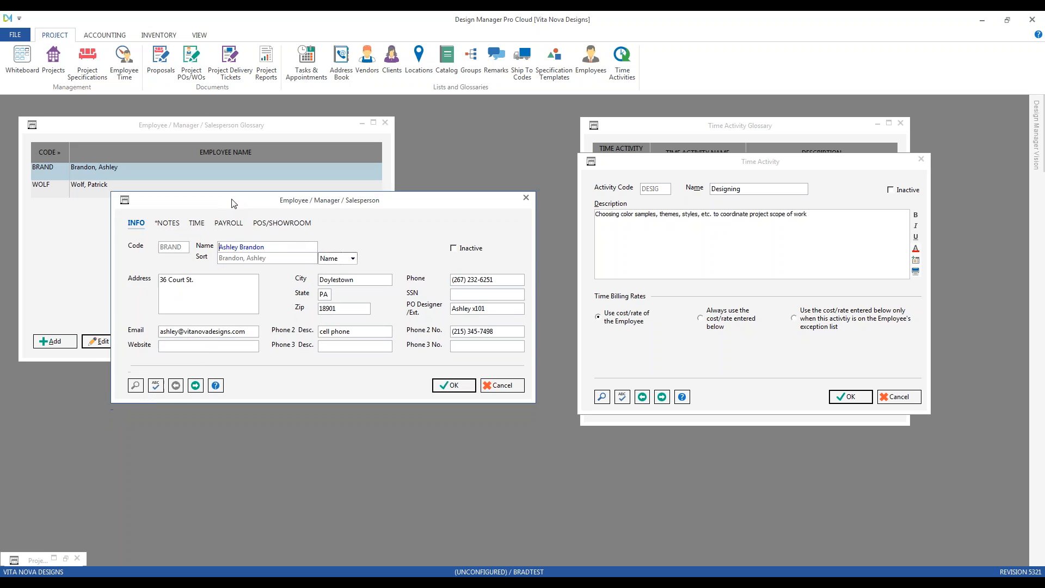
left_click_drag(233, 203, 228, 184)
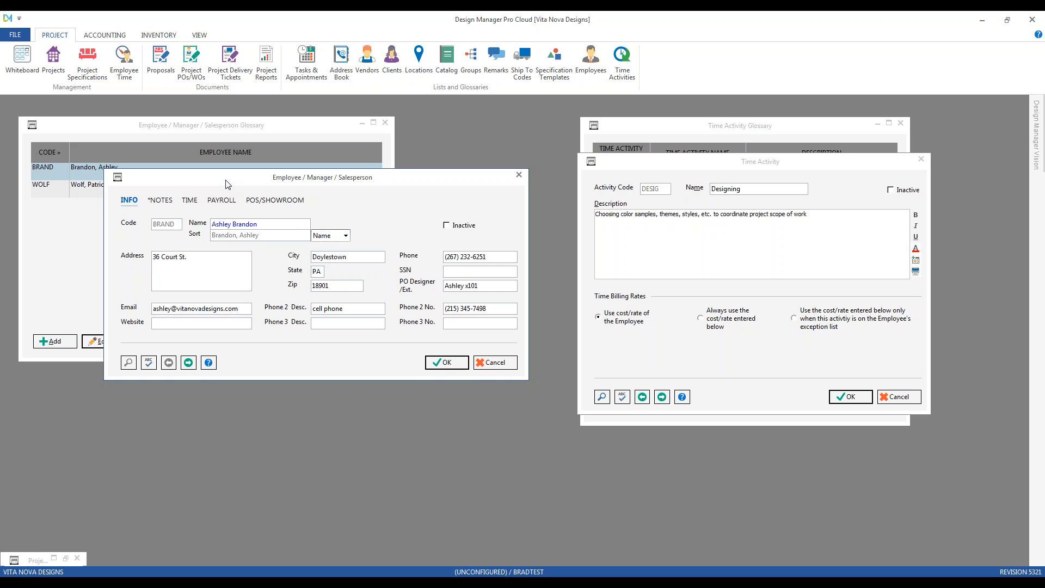
left_click(190, 201)
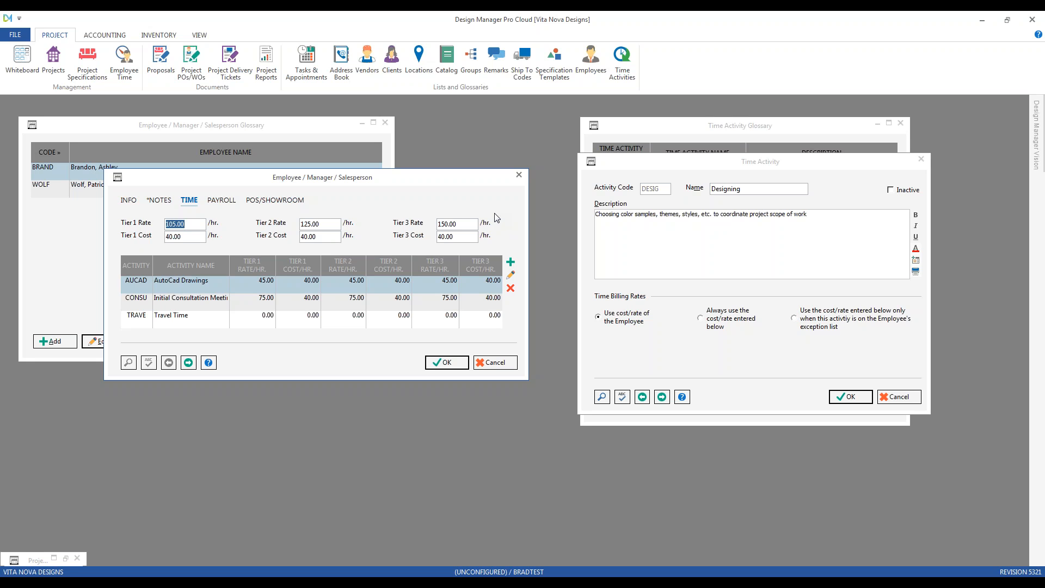
Examine the employee's Tier 1, 2 and 3 rates and costs and the activity exception list
left_click(192, 240)
key("shift+Tab")
left_click(324, 226)
left_click(457, 224)
left_click(261, 306)
left_click(262, 290)
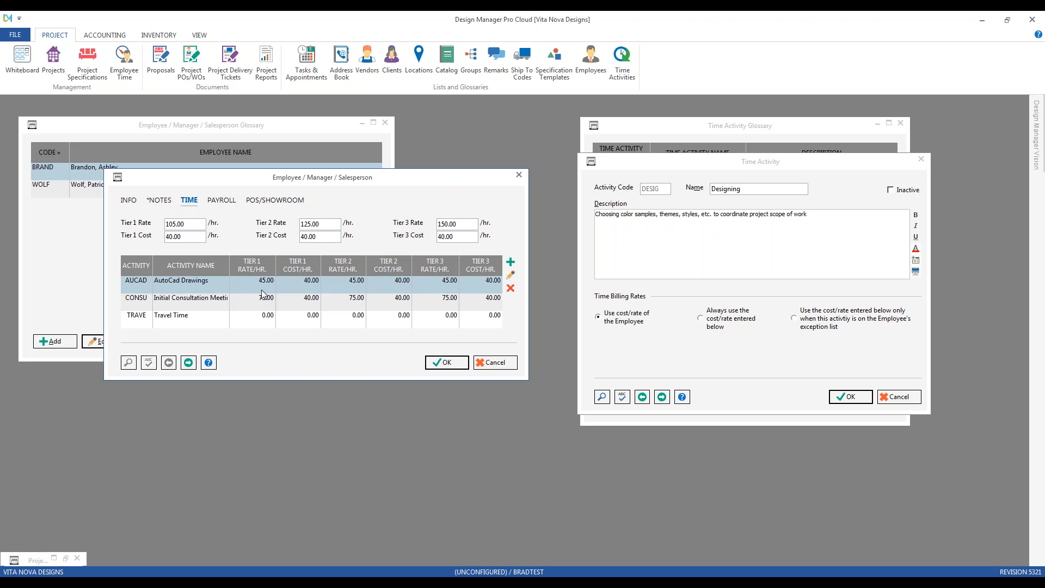
left_click(174, 224)
left_click(332, 223)
left_click_drag(442, 224, 443, 212)
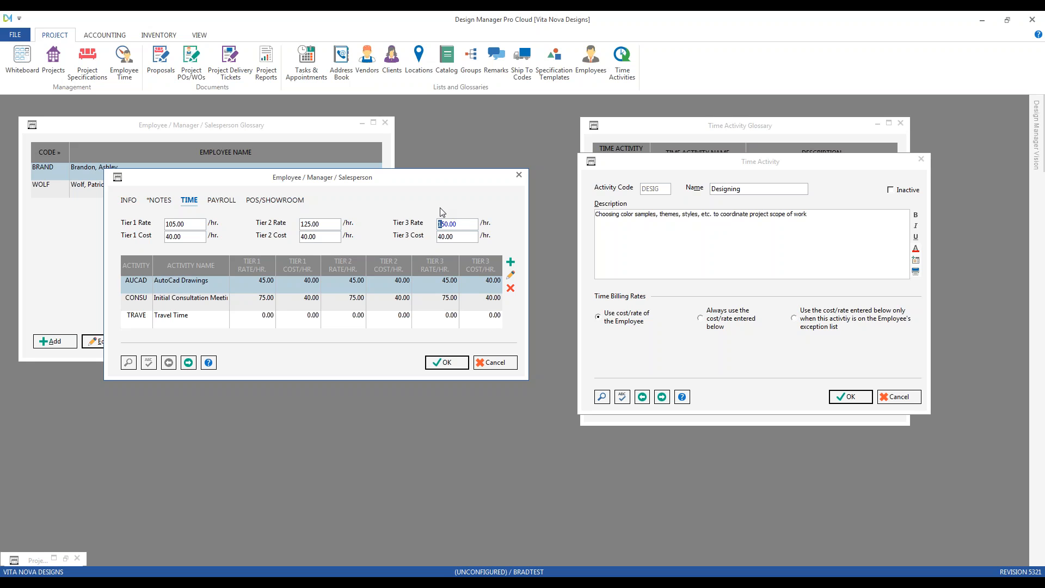
left_click(158, 306)
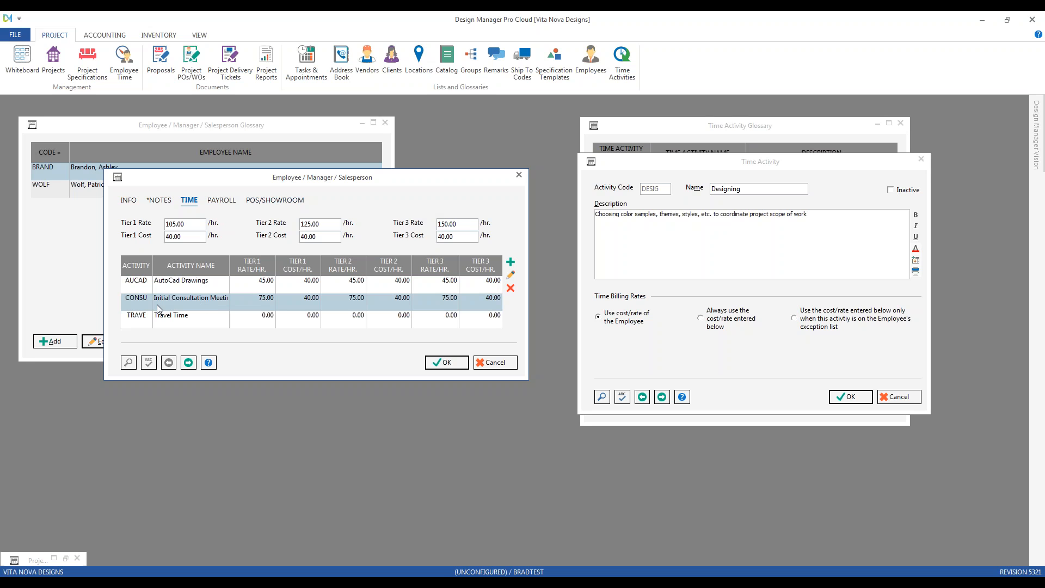
Move the Designing time activity window higher over the Time Activity Glossary
left_click(621, 174)
left_click_drag(621, 174, 626, 303)
left_click_drag(692, 295, 690, 138)
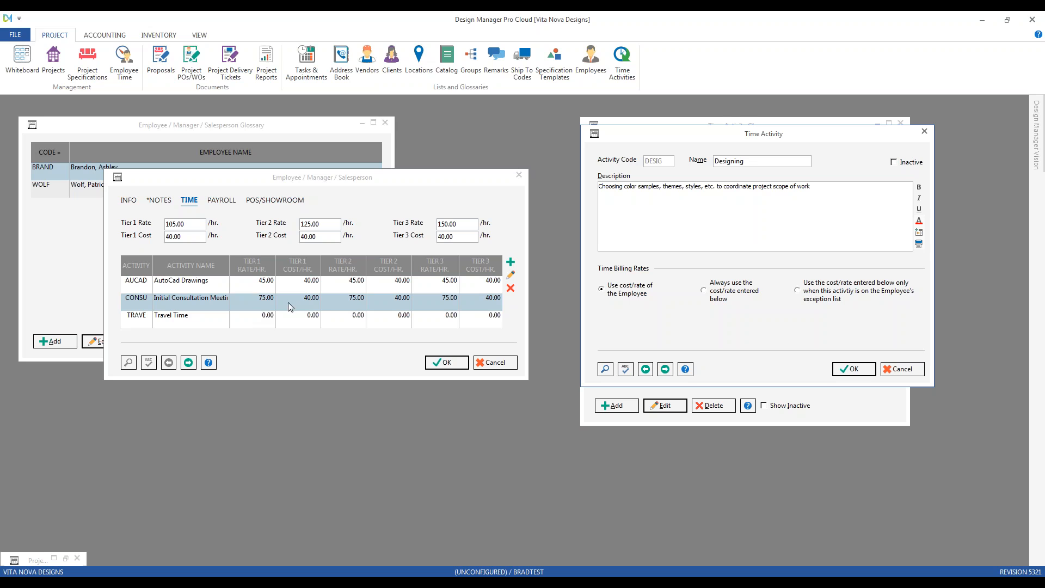
Review the employee's Initial Consultation Meeting activity exception, including its override option and tier rates, and close it without saving
double_click(449, 306)
left_click_drag(223, 223, 218, 182)
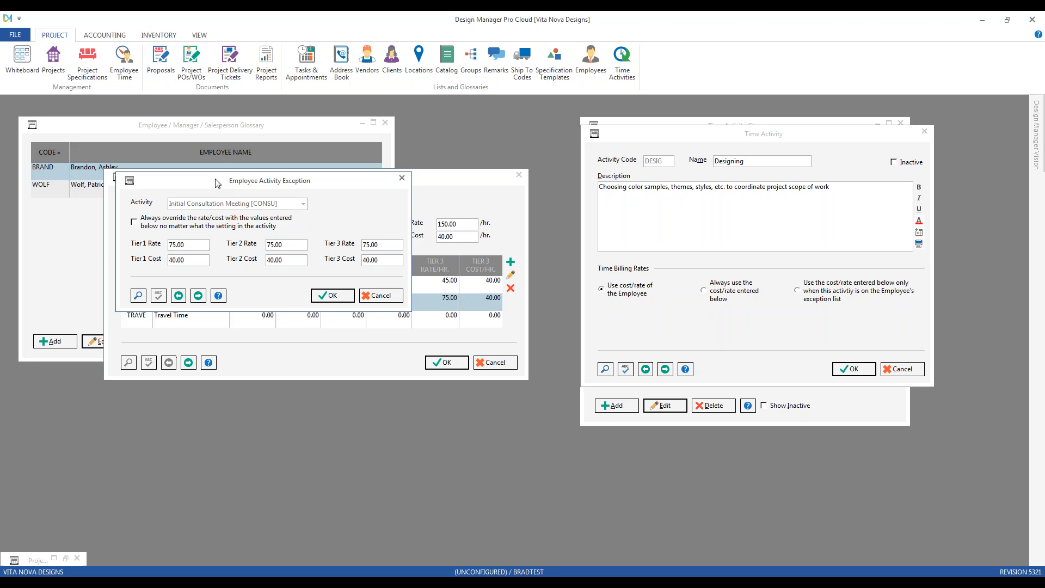
left_click(392, 299)
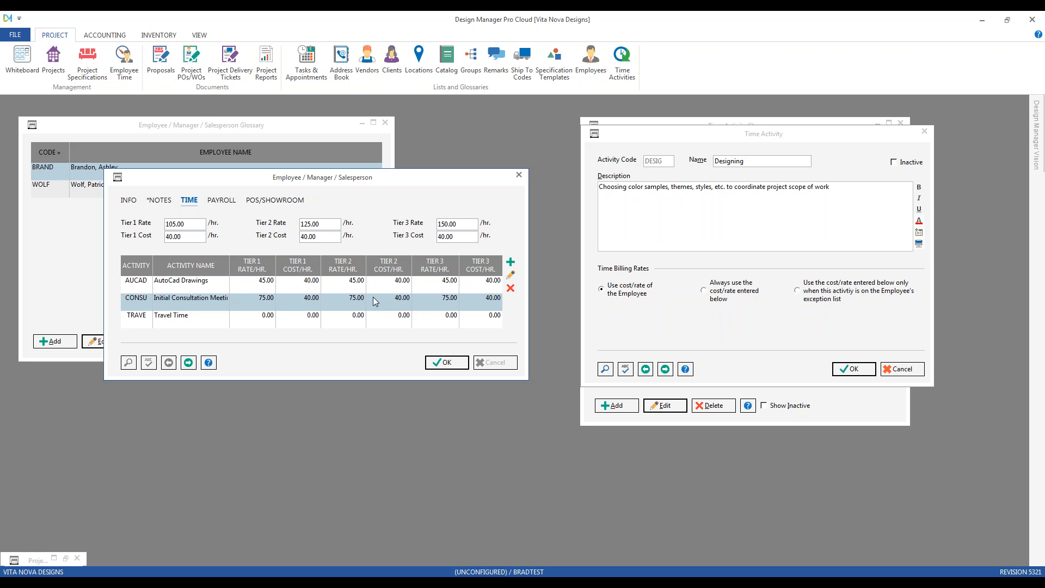
Cancel the Designing activity, then review the AutoCad Drawings activity's billing rate option and tier rates, leaving it without saving
left_click(902, 369)
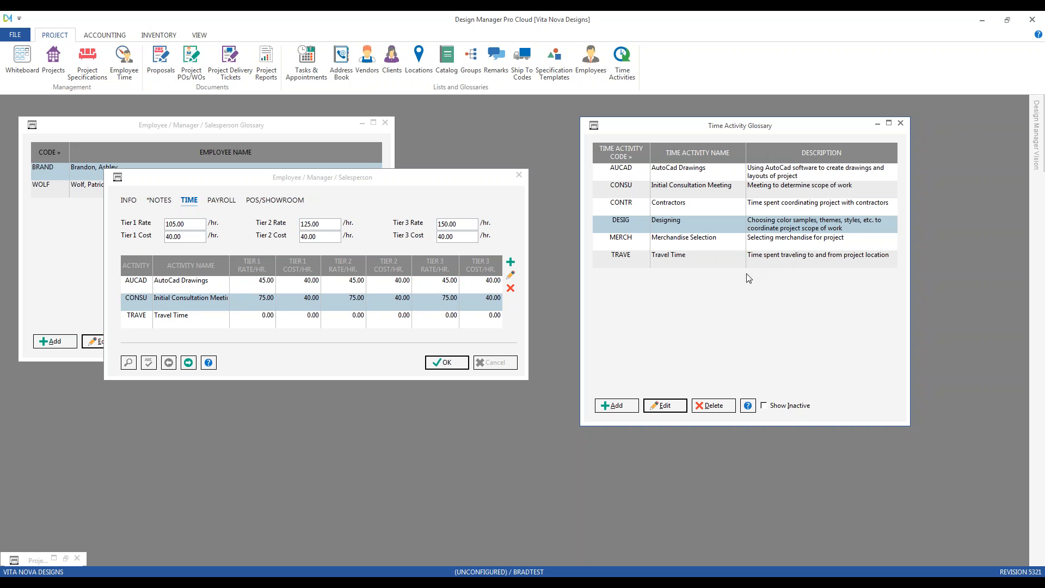
double_click(724, 173)
left_click_drag(343, 246, 788, 131)
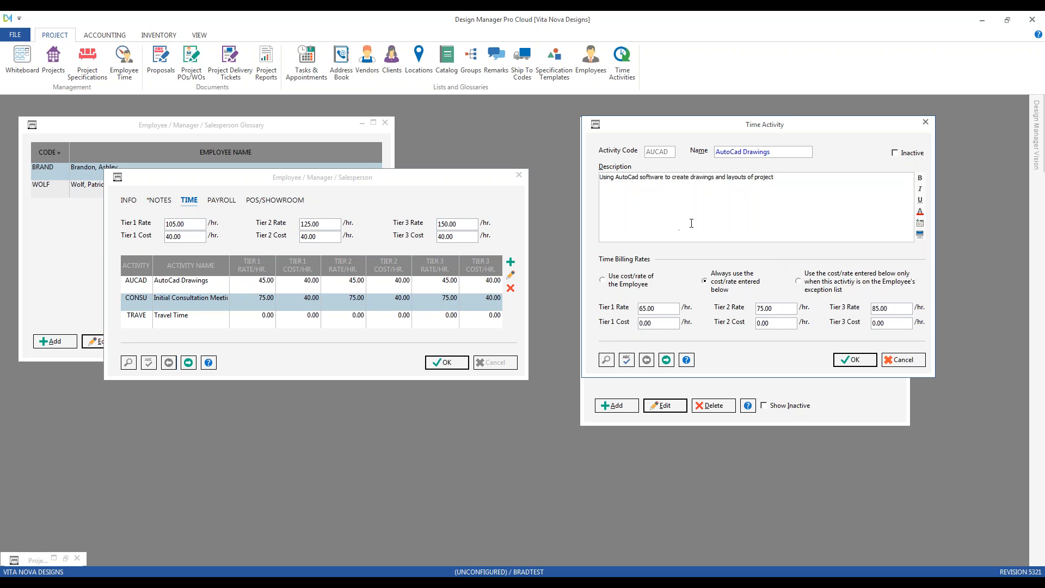
left_click_drag(714, 128, 716, 133)
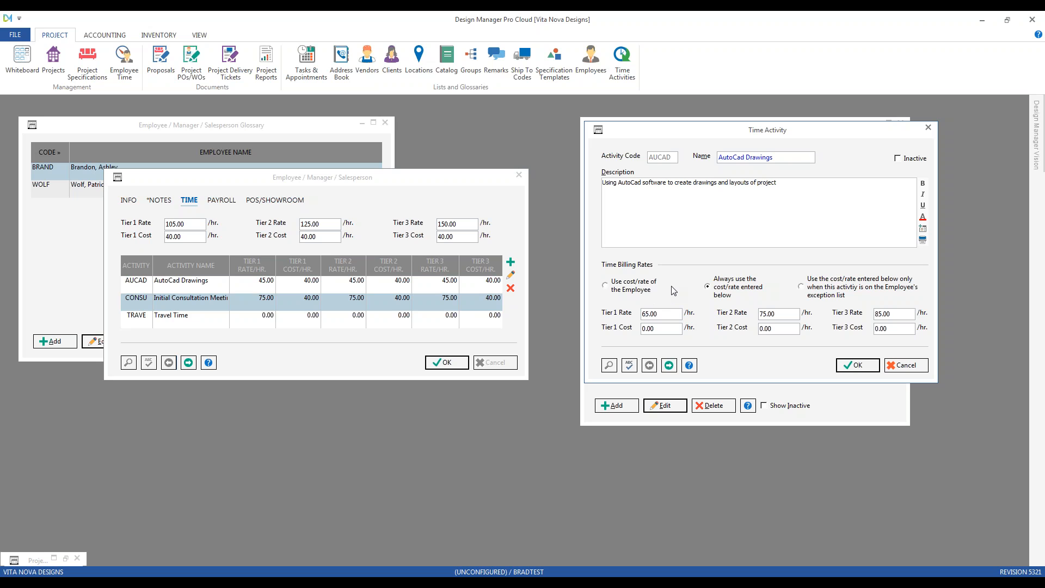
left_click(676, 313)
left_click(795, 313)
left_click(882, 312)
left_click(904, 366)
Review the Travel Time activity's billing rate option and tier rates against the employee's exception list, then cancel it without saving
left_click(689, 262)
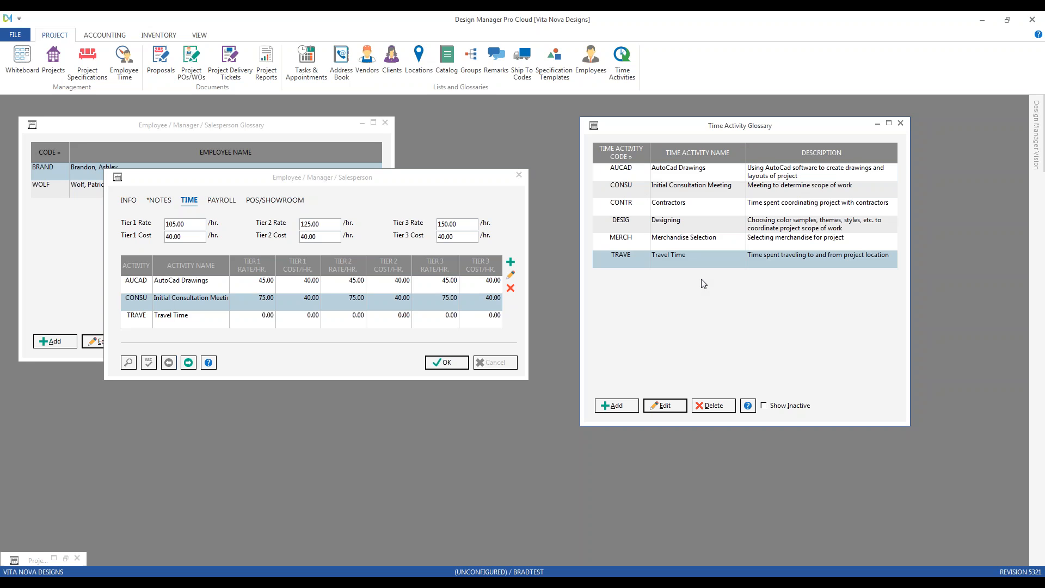
left_click(677, 404)
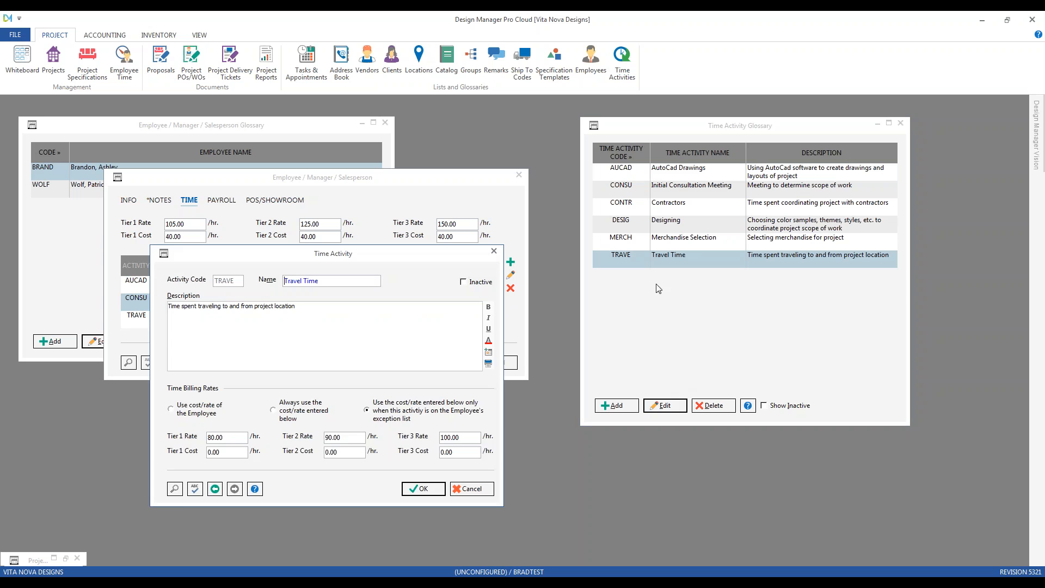
left_click_drag(424, 255, 844, 141)
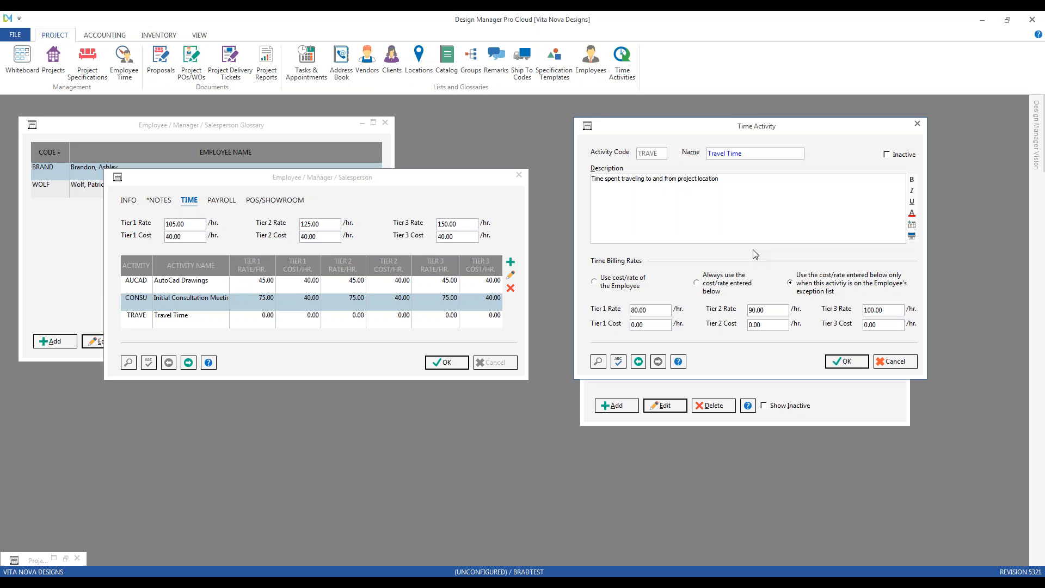
left_click(326, 321)
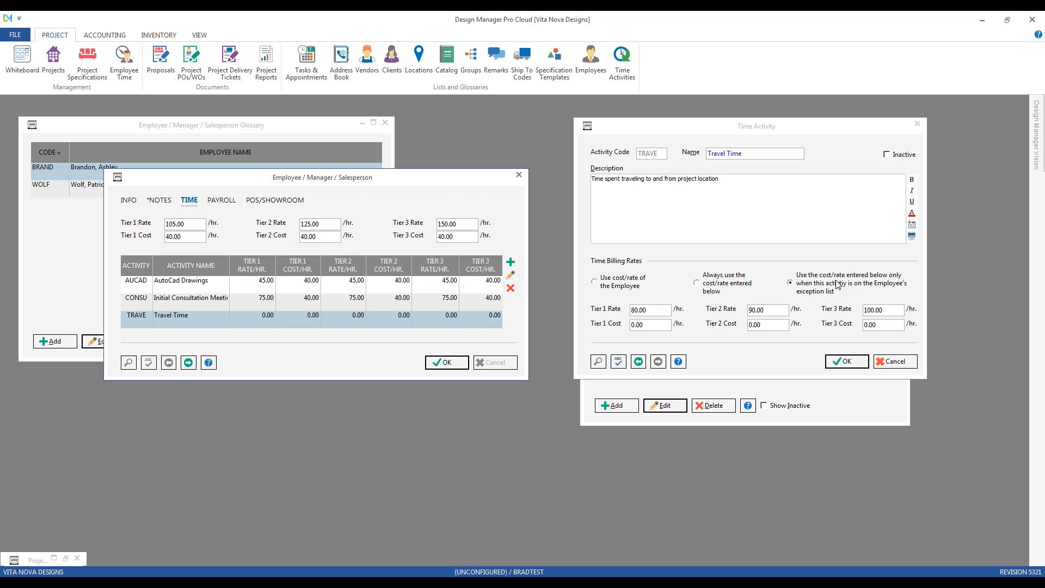
left_click(896, 364)
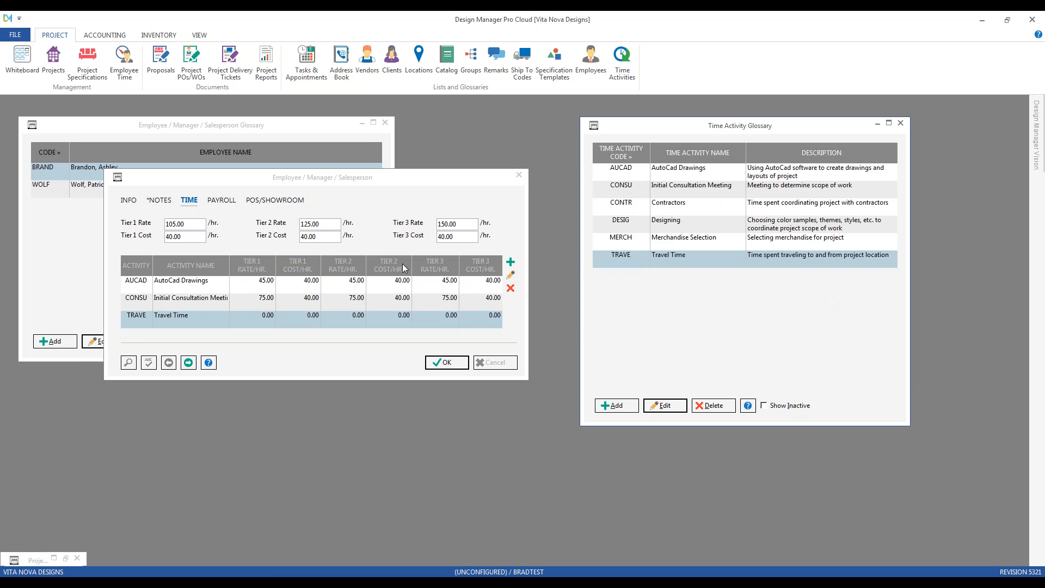
Review the employee's AutoCad Drawings activity exception, including its override option and tier rates, and cancel it without saving
left_click(281, 291)
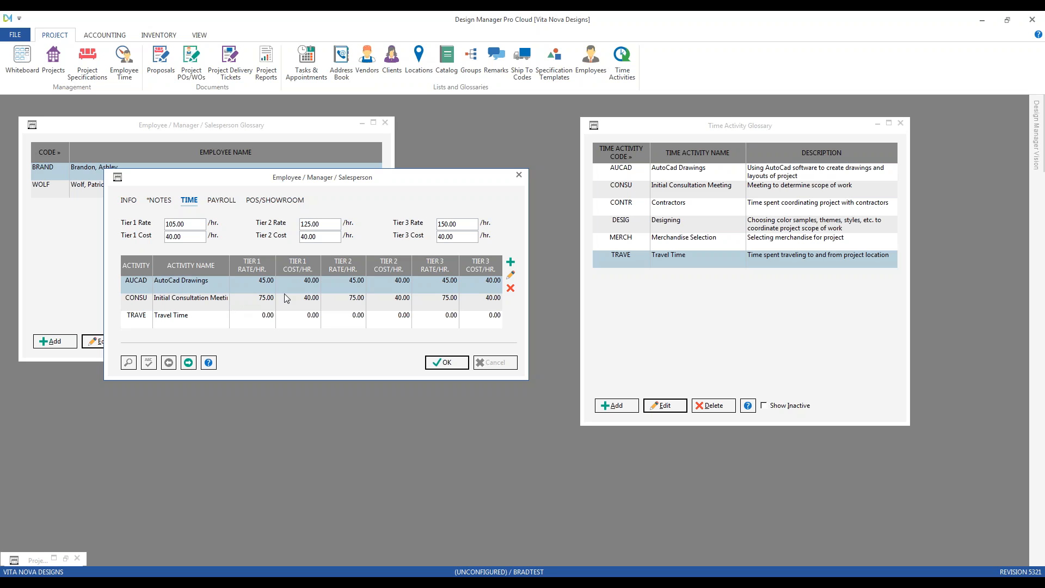
left_click(510, 276)
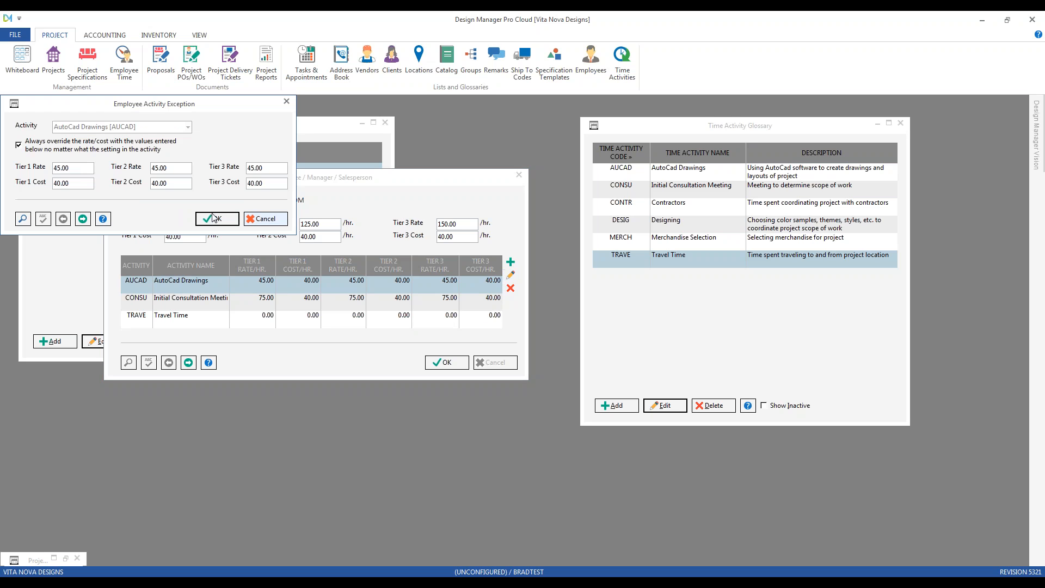
left_click_drag(152, 108, 287, 309)
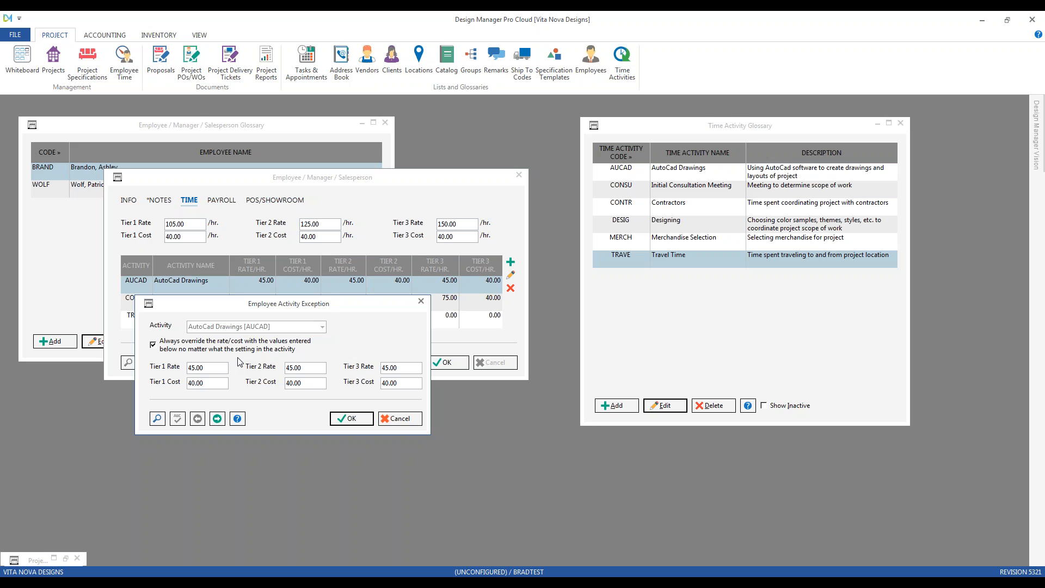
left_click(414, 418)
Accept and close the employee record, and close both the time activity and employee glossaries
left_click(460, 363)
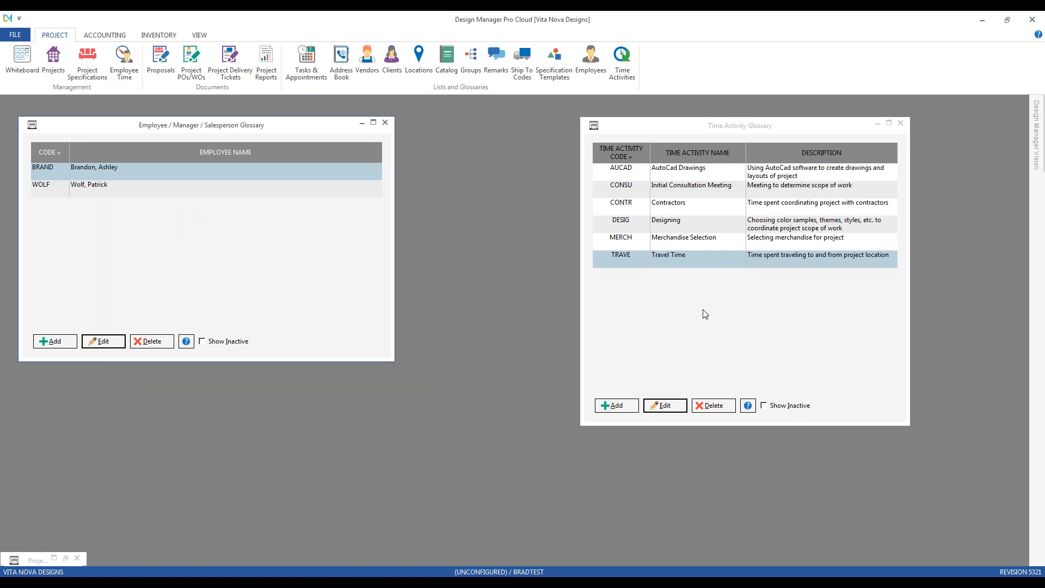
left_click(901, 124)
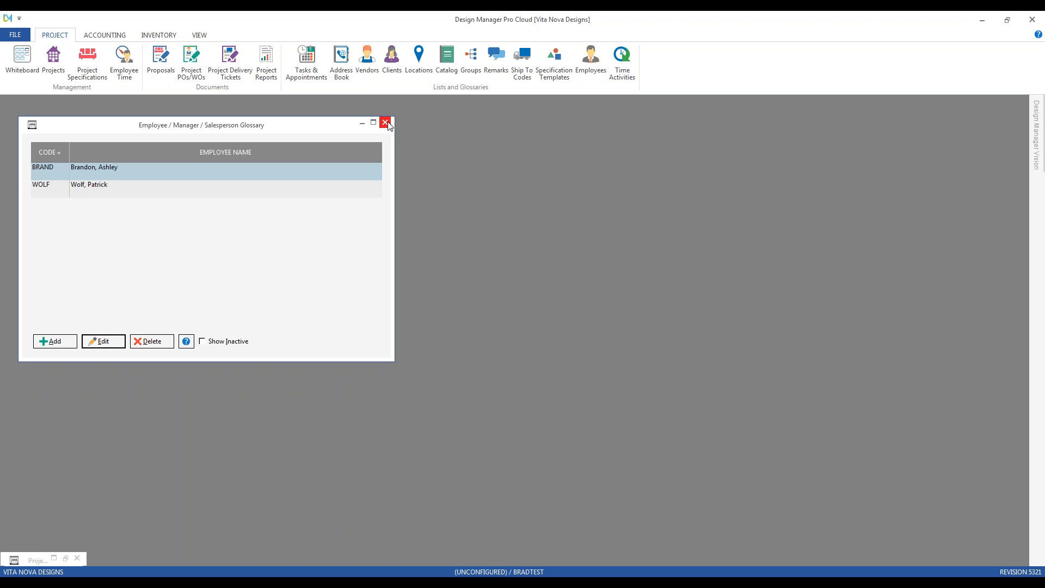
left_click(385, 123)
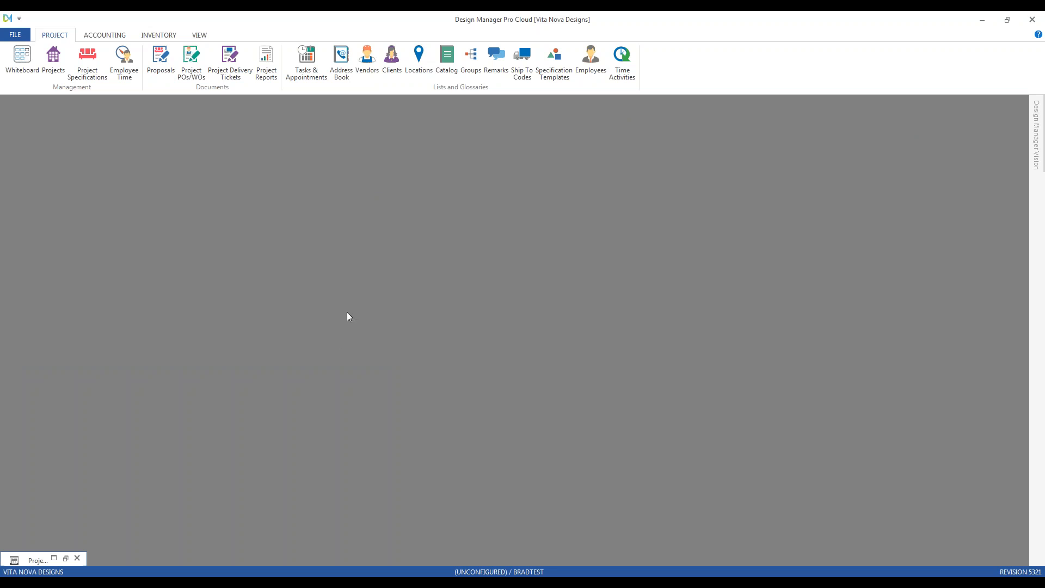
Open the project specifications in a smaller window and load the Brown Newtown Home project
left_click(100, 63)
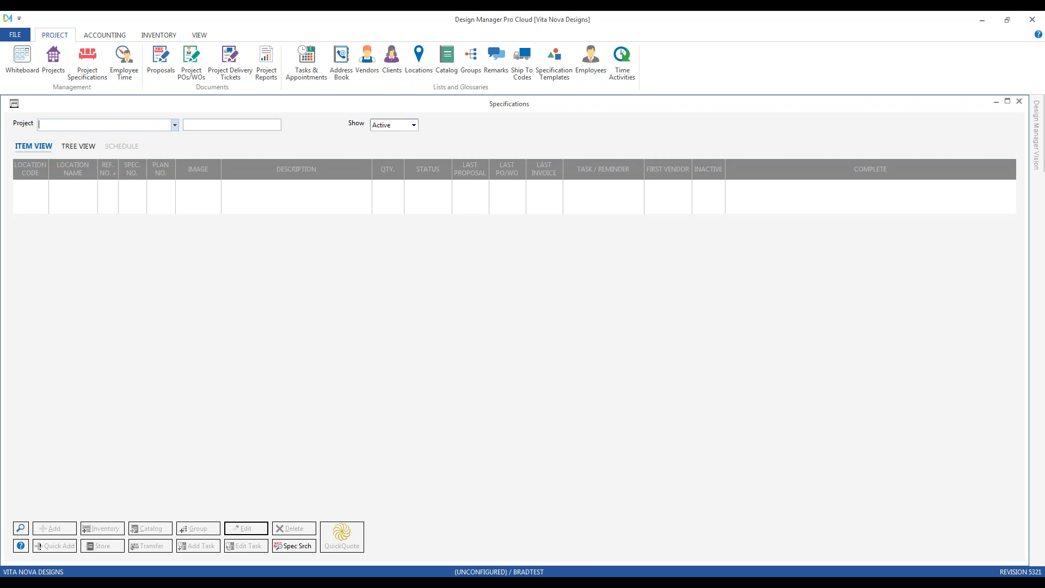
left_click_drag(12, 99, 107, 133)
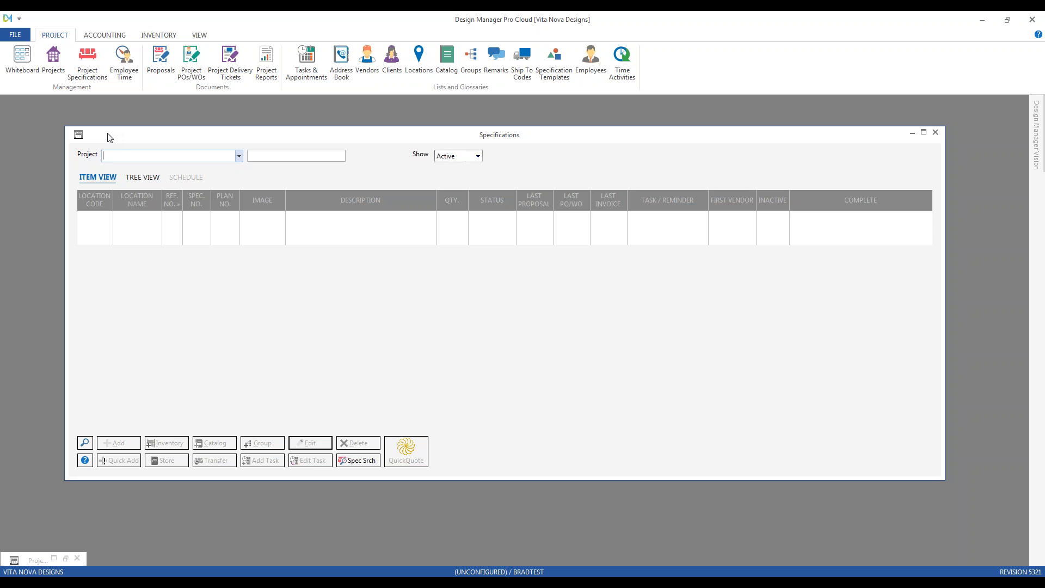
type("br")
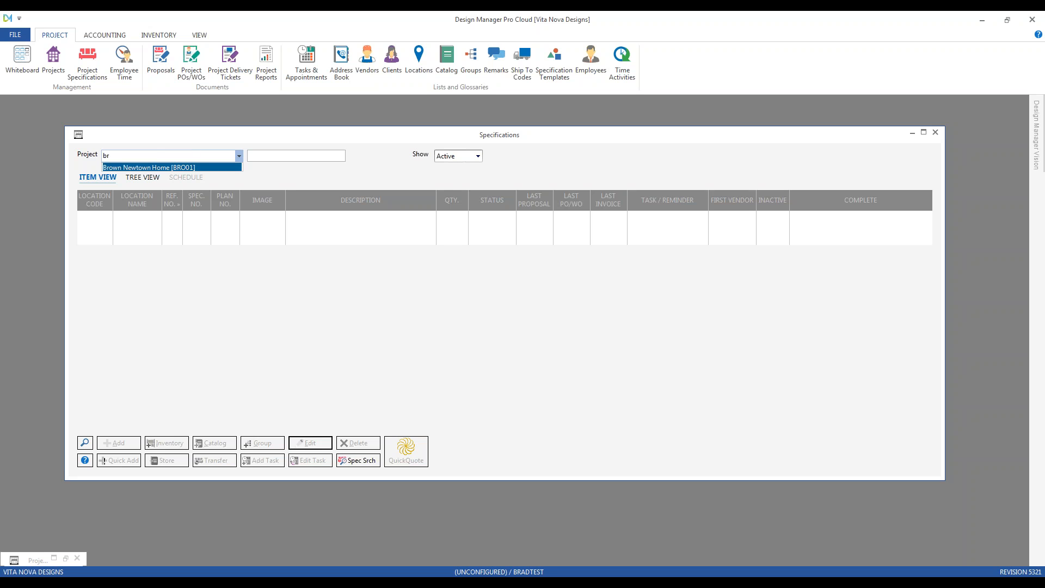
key("Return")
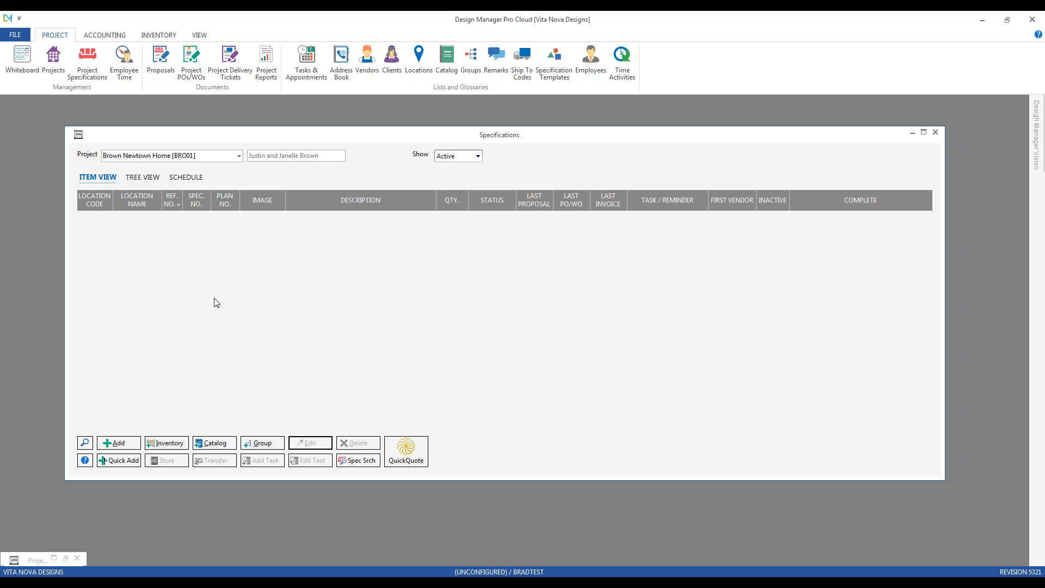
Add a new specification item and fill its description from the DESIG remark
left_click(120, 443)
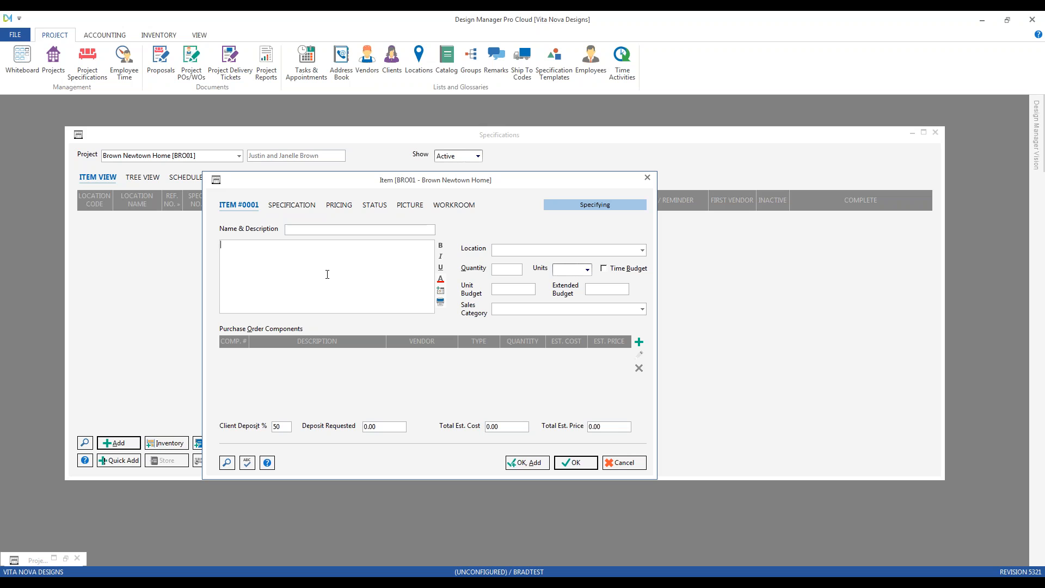
left_click(227, 462)
left_click_drag(259, 111, 333, 271)
left_click(482, 329)
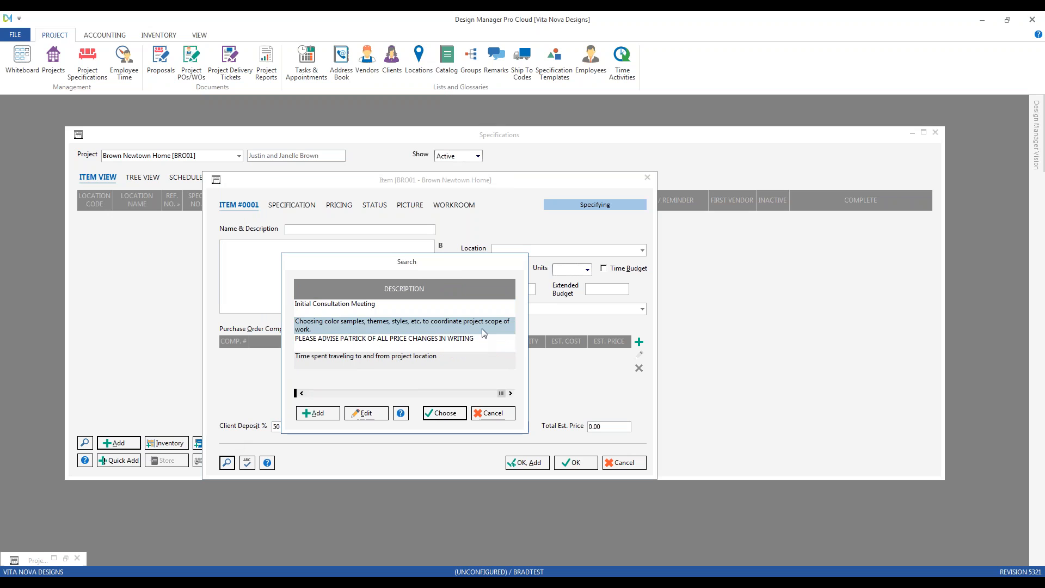
left_click(313, 395)
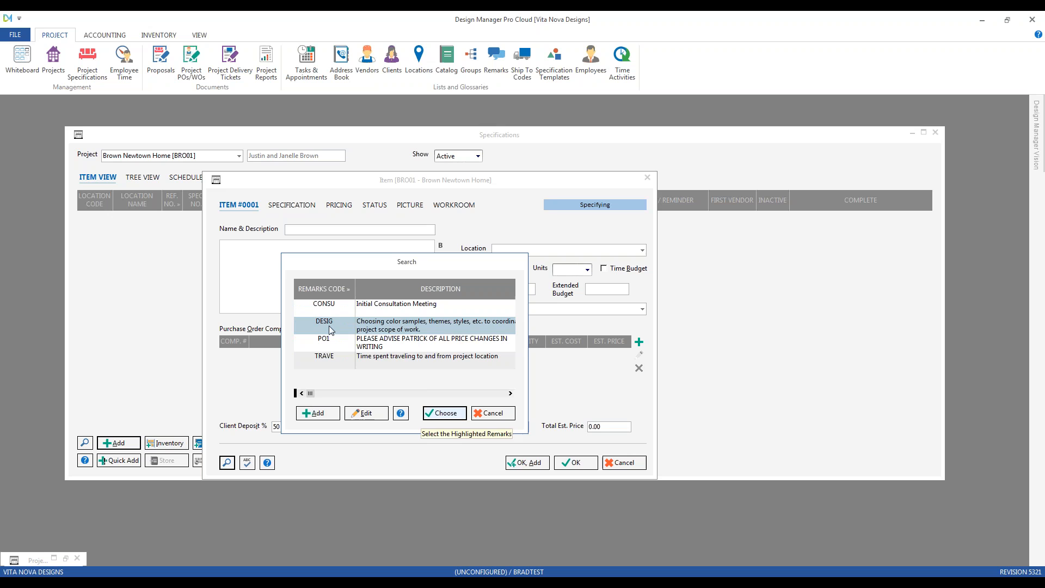
left_click(459, 413)
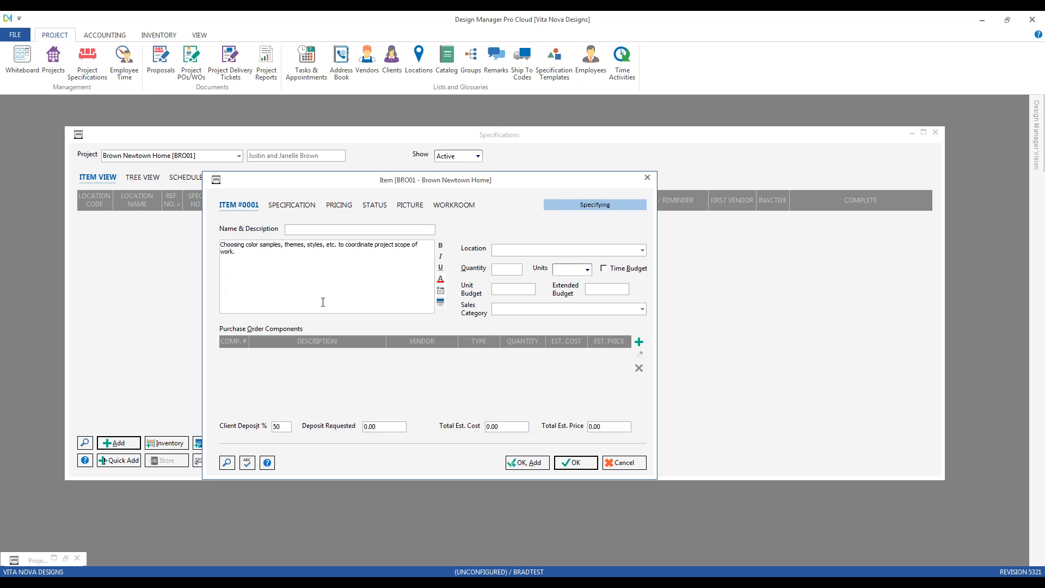
Set the new item's location to Time [TIME] and its quantity to 2 hrs
key("Tab")
type("ti")
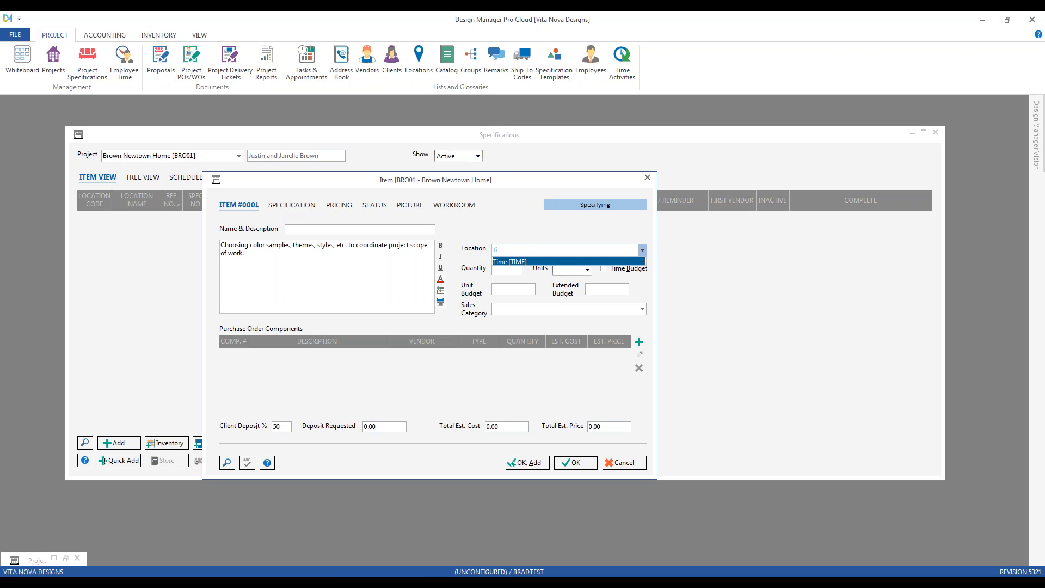
key("Tab")
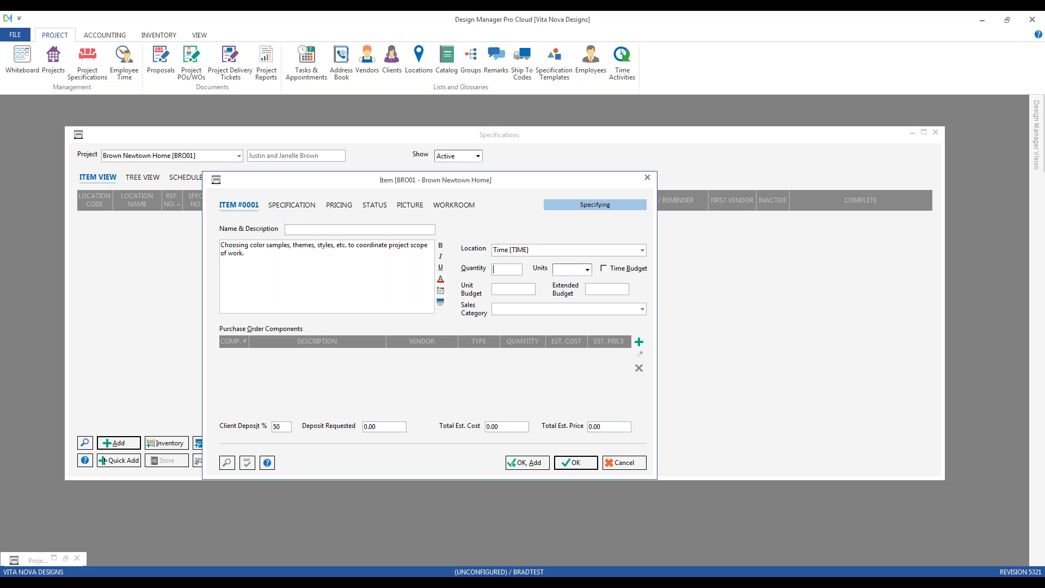
type("2")
key("Tab")
type("h")
Set the item's sales category to Professional Services / Time [PROF]
key("Tab")
key("Tab")
key("Tab")
key("Tab")
type("p")
key("Down")
key("Down")
key("Return")
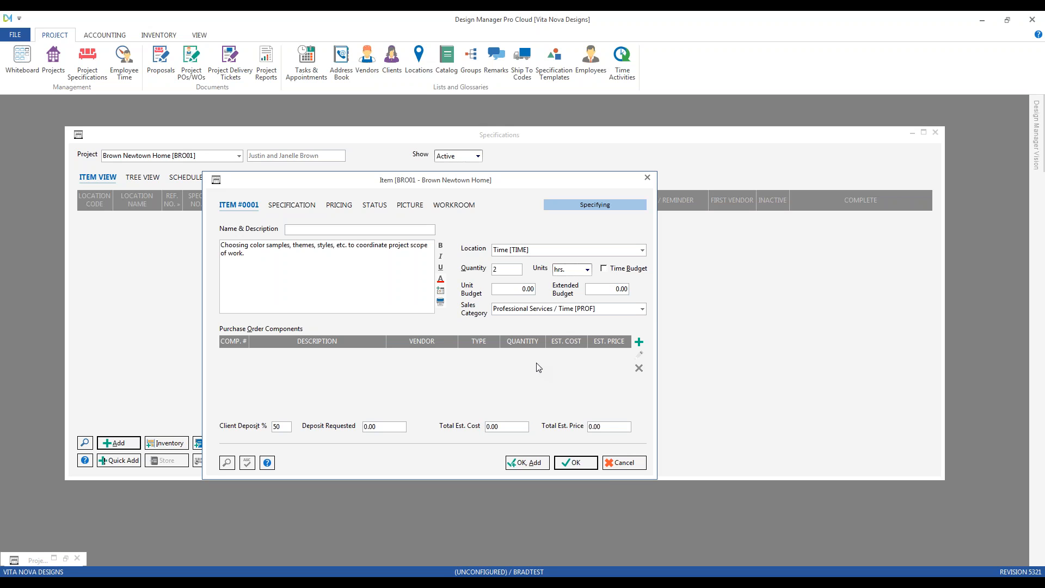
Add a purchase order component to the item and set its type to Time
left_click(641, 342)
left_click_drag(169, 165, 373, 217)
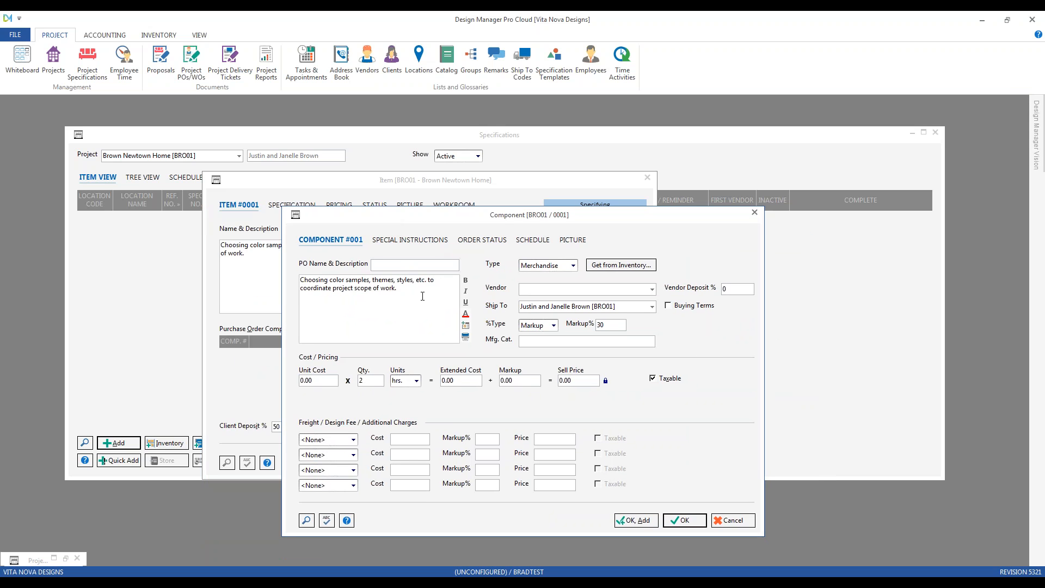
key("Tab")
left_click(574, 265)
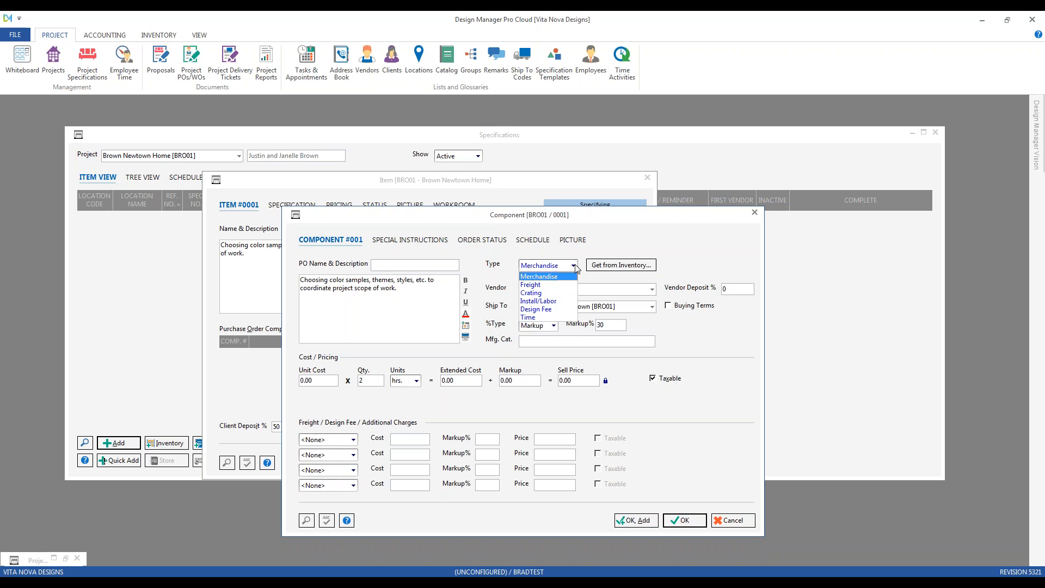
left_click(556, 318)
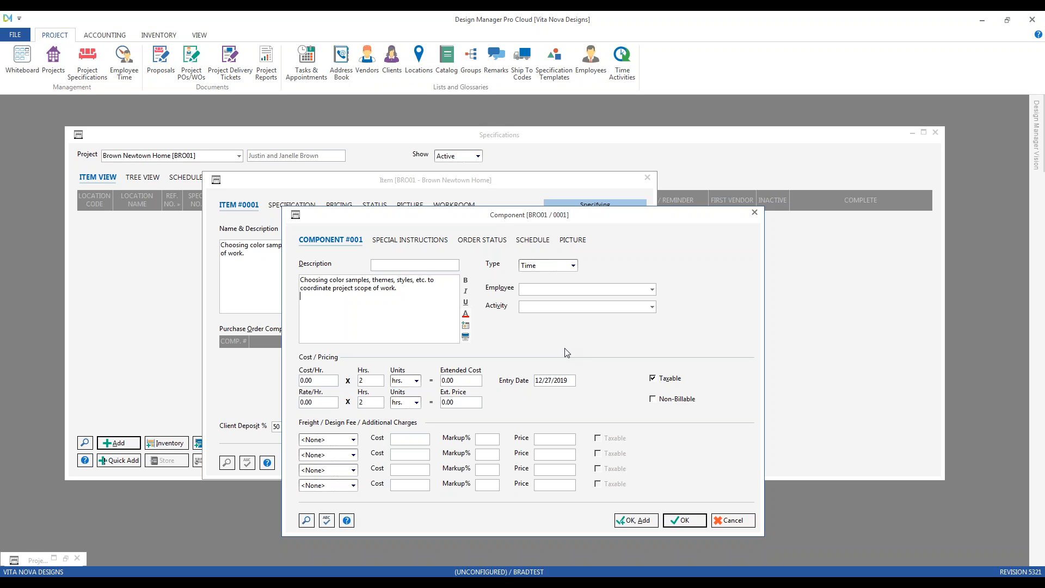
Assign the employee who did the work to the time component and set its activity to Designing [DESIG]
key("Tab")
key("Tab")
type("w")
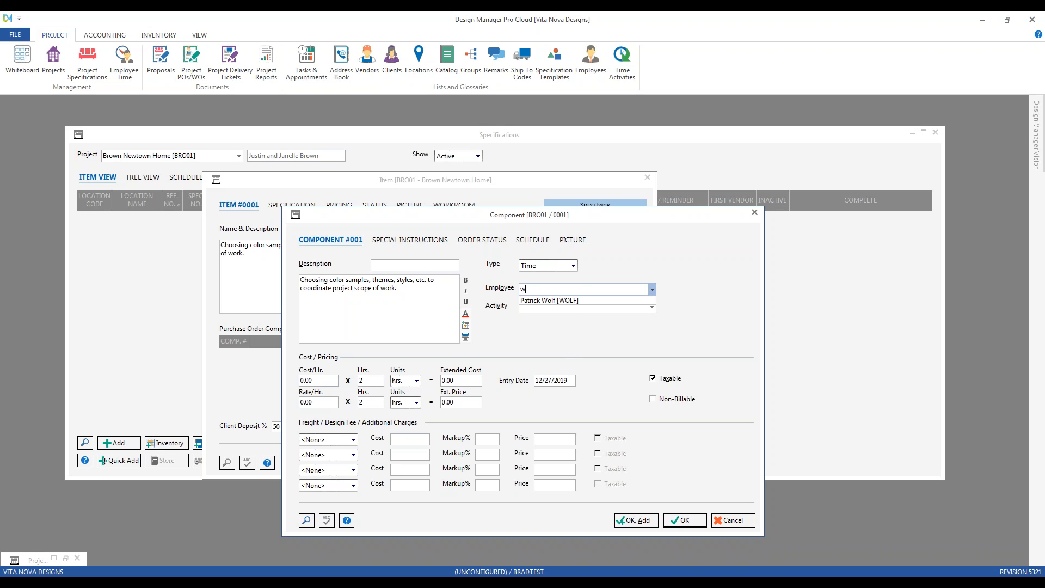
key("Down")
key("Tab")
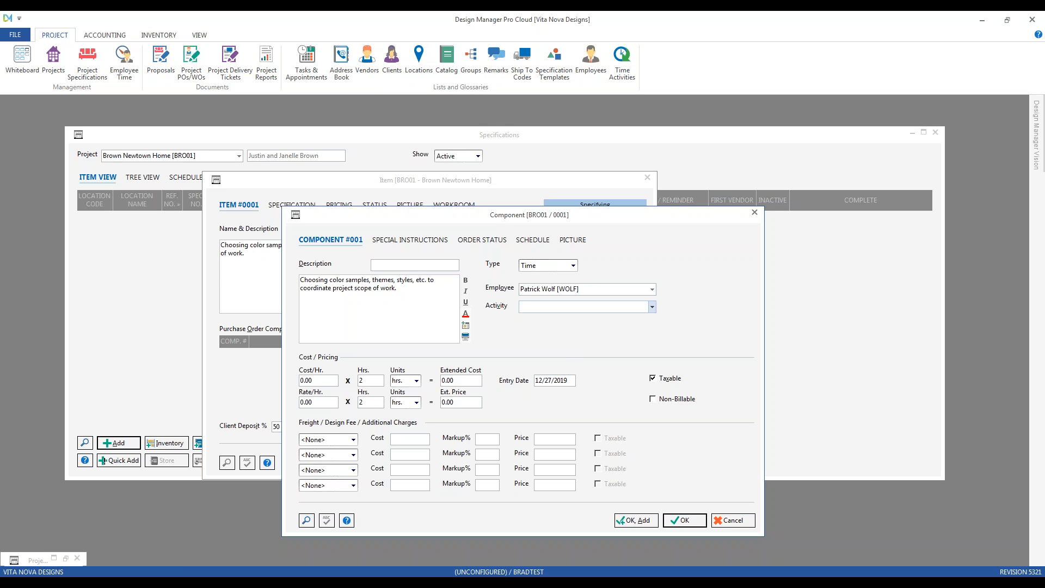
type("d")
key("Tab")
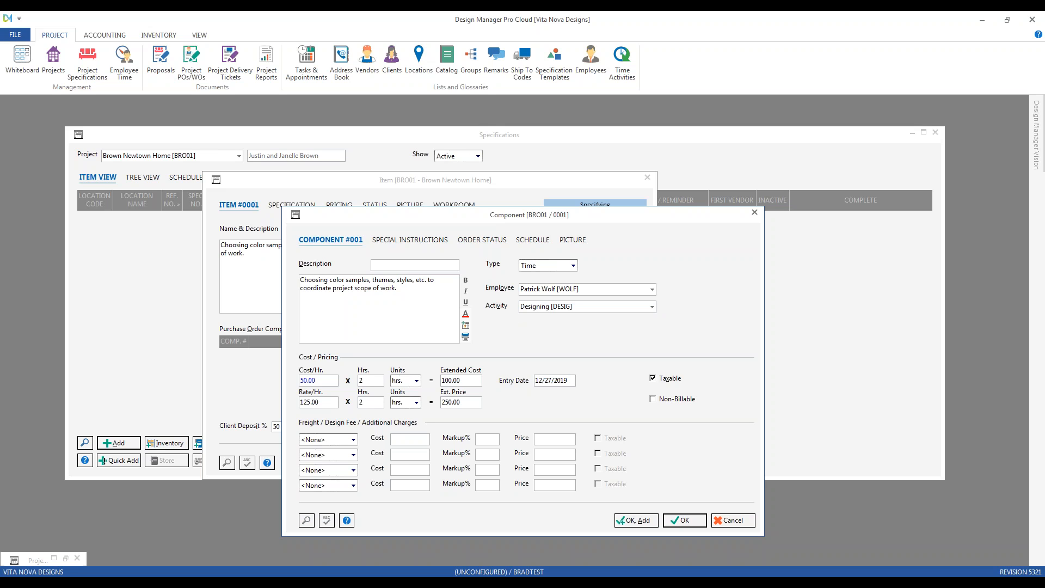
Compare the component's cost and rate with the assigned employee's Tier 1 time rates, then close the employee record and glossary
left_click_drag(422, 219, 330, 201)
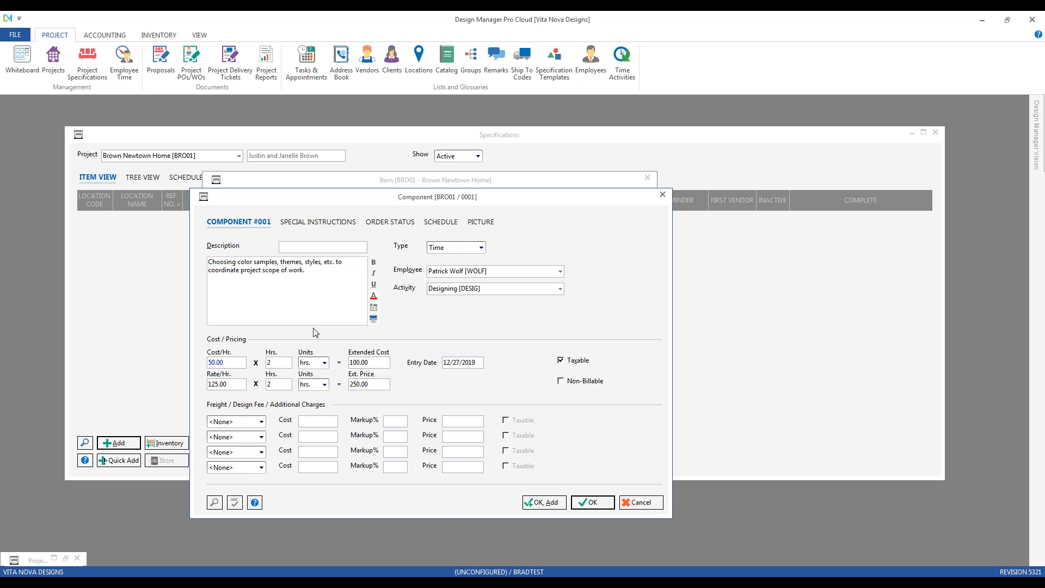
left_click(597, 62)
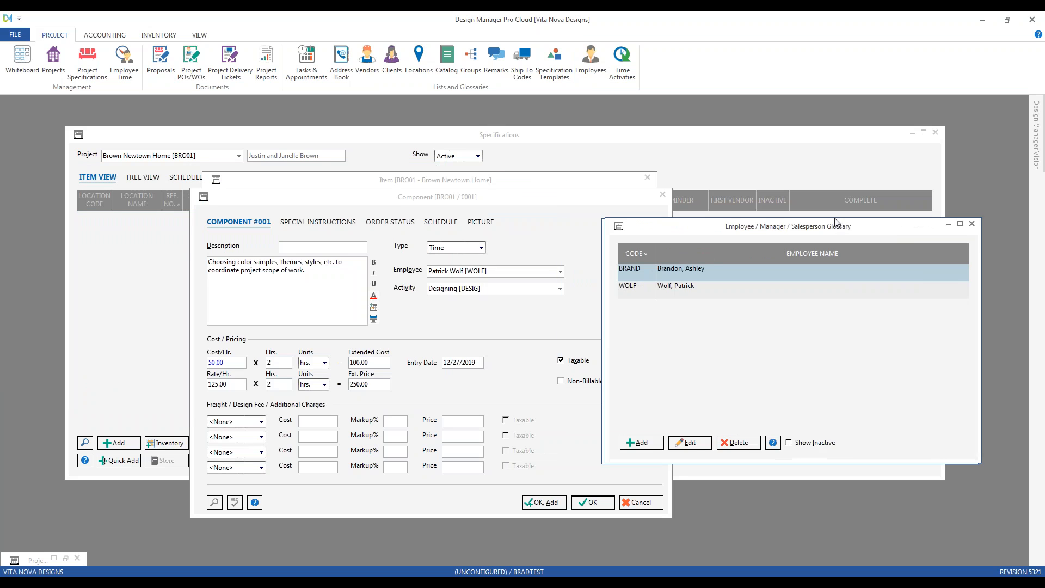
left_click(751, 266)
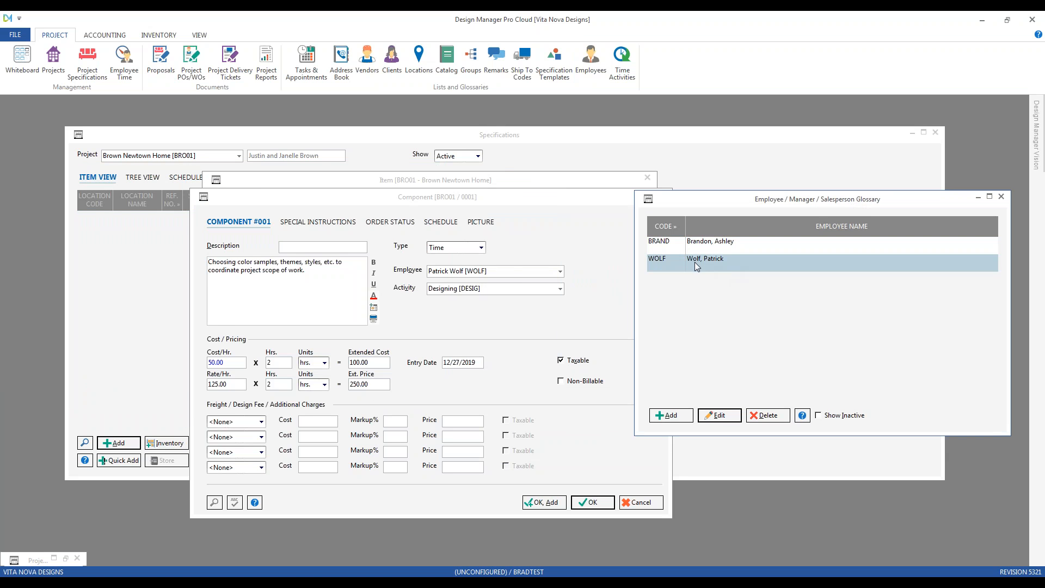
double_click(695, 262)
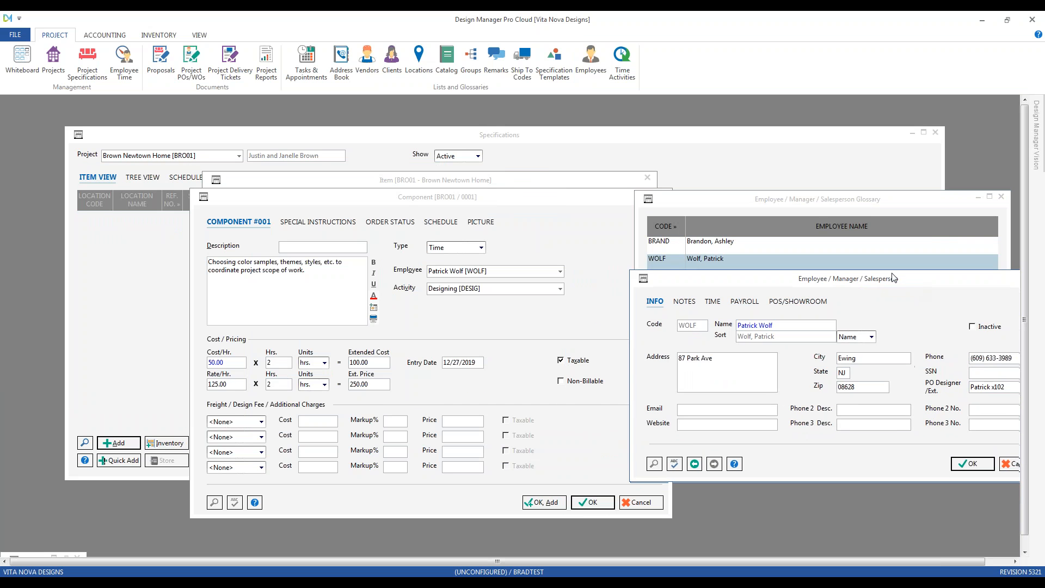
left_click(702, 292)
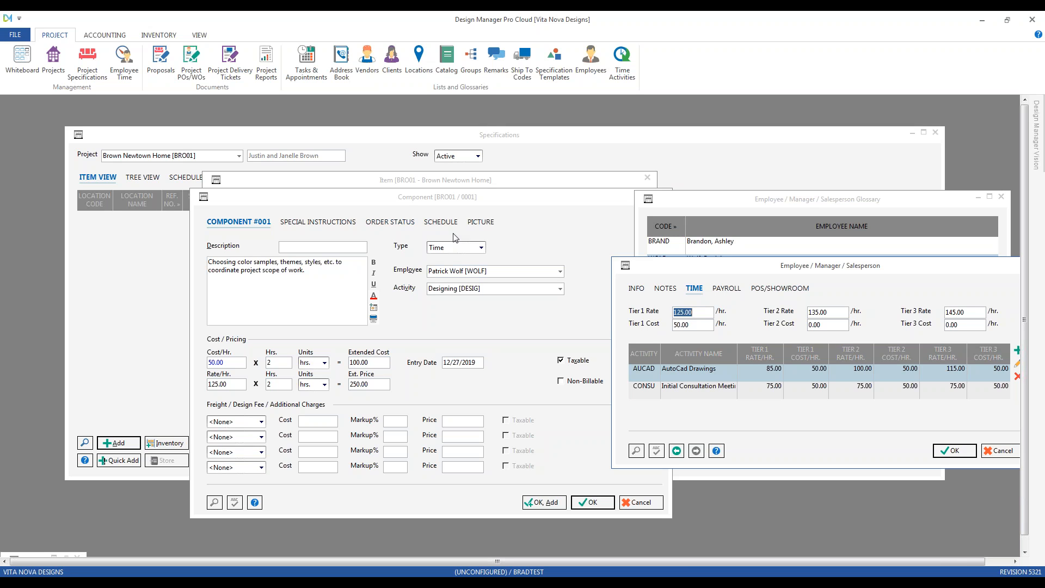
left_click(697, 326)
left_click_drag(752, 266, 640, 241)
left_click(884, 430)
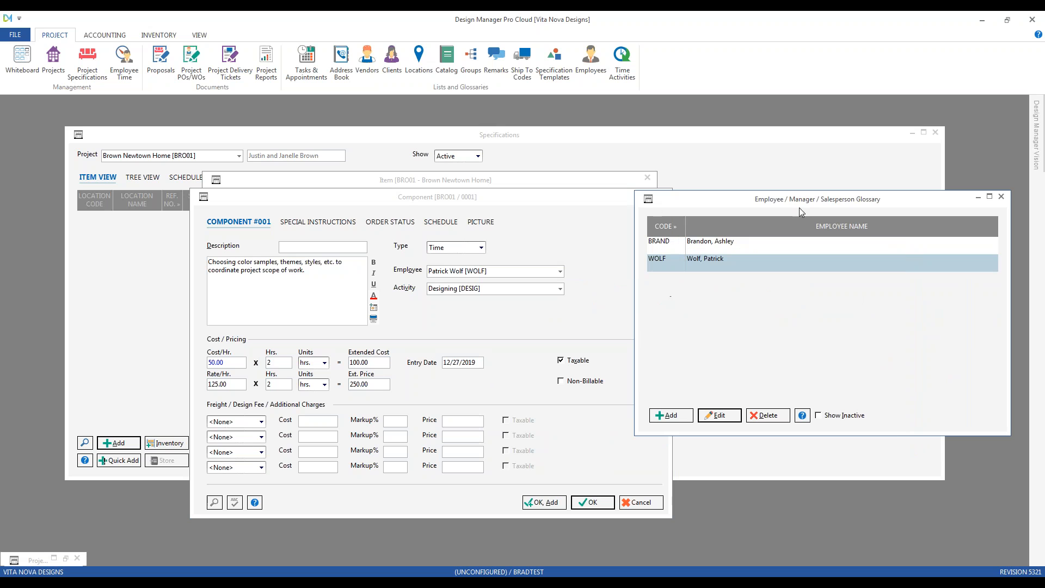
left_click(1001, 196)
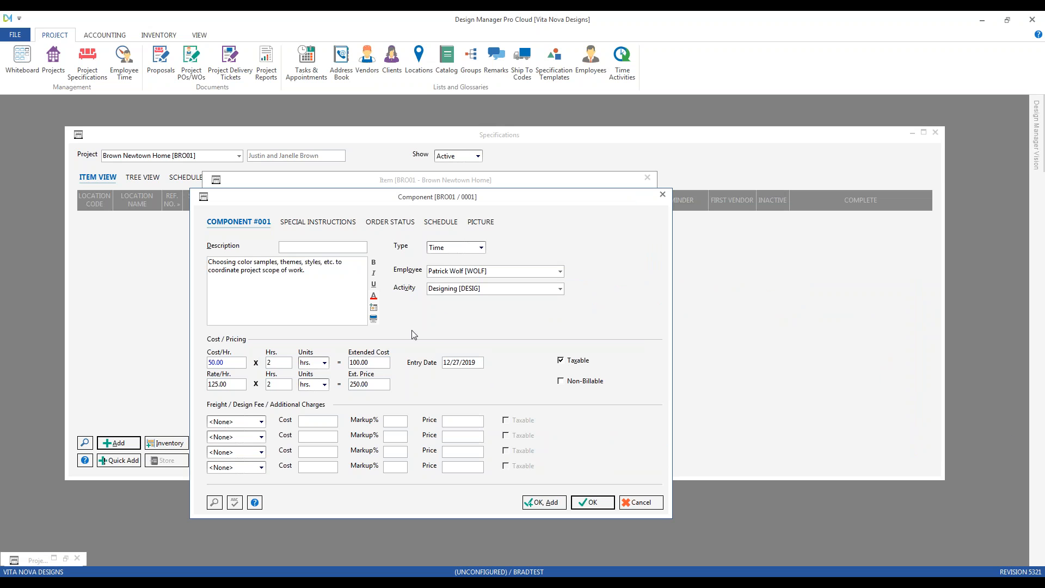
Set the time component's entry date to 12/13/2019
left_click_drag(298, 203, 369, 297)
left_click_drag(485, 297, 409, 216)
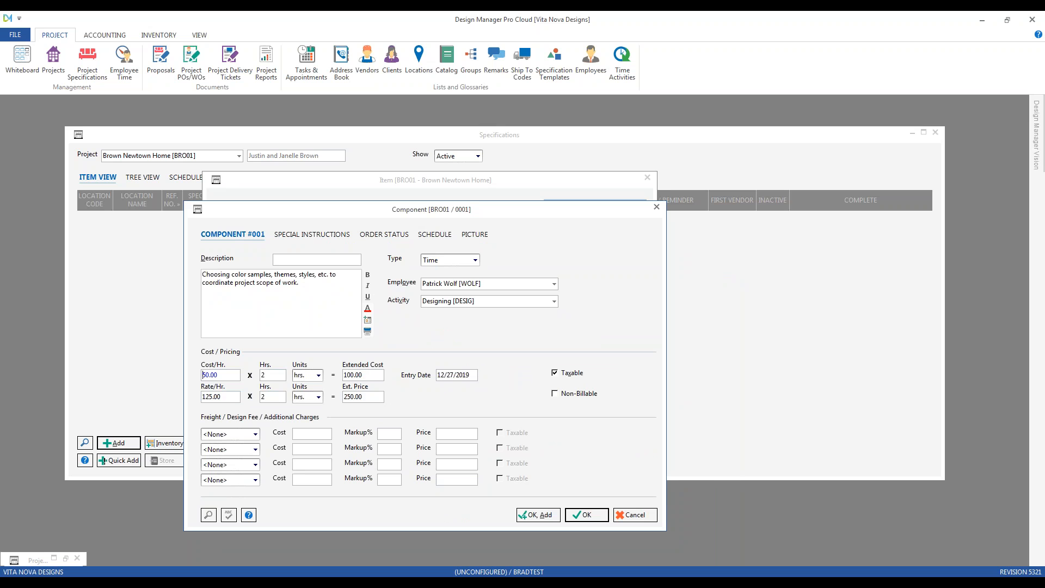
left_click(467, 375)
left_click(209, 514)
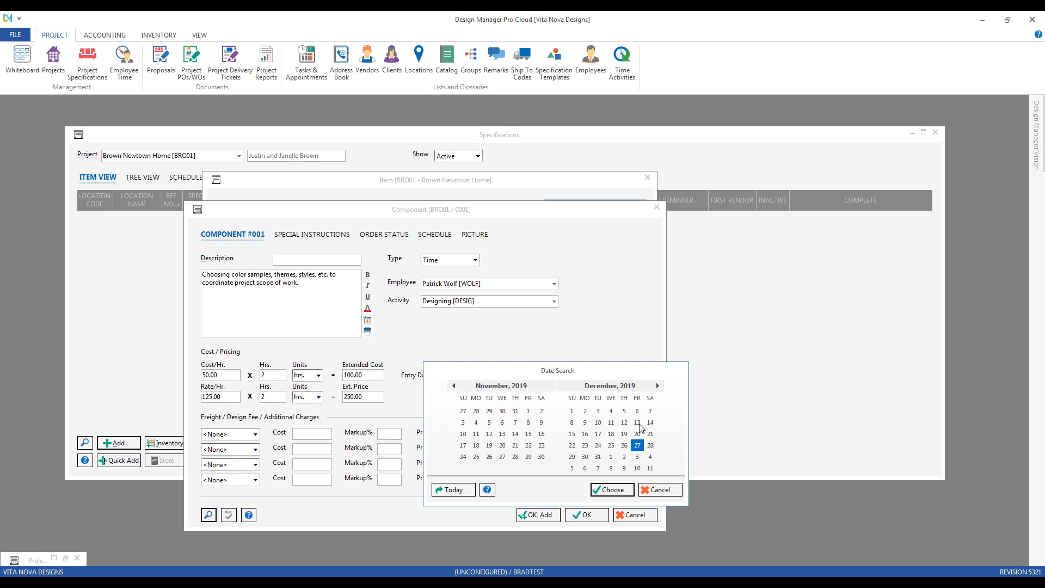
double_click(637, 423)
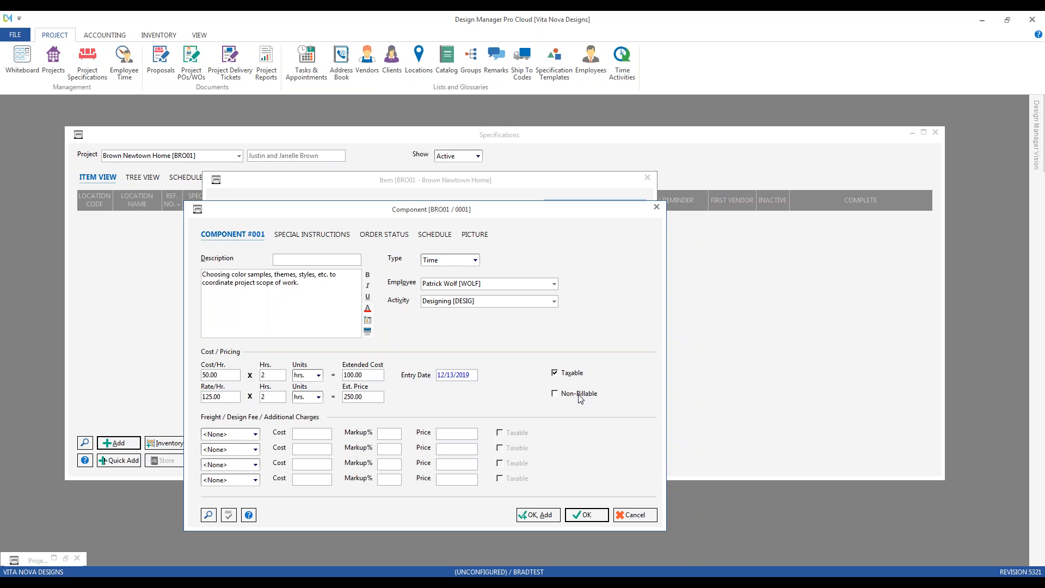
Save the time component and its item to the project's specifications
left_click(369, 400)
left_click(585, 516)
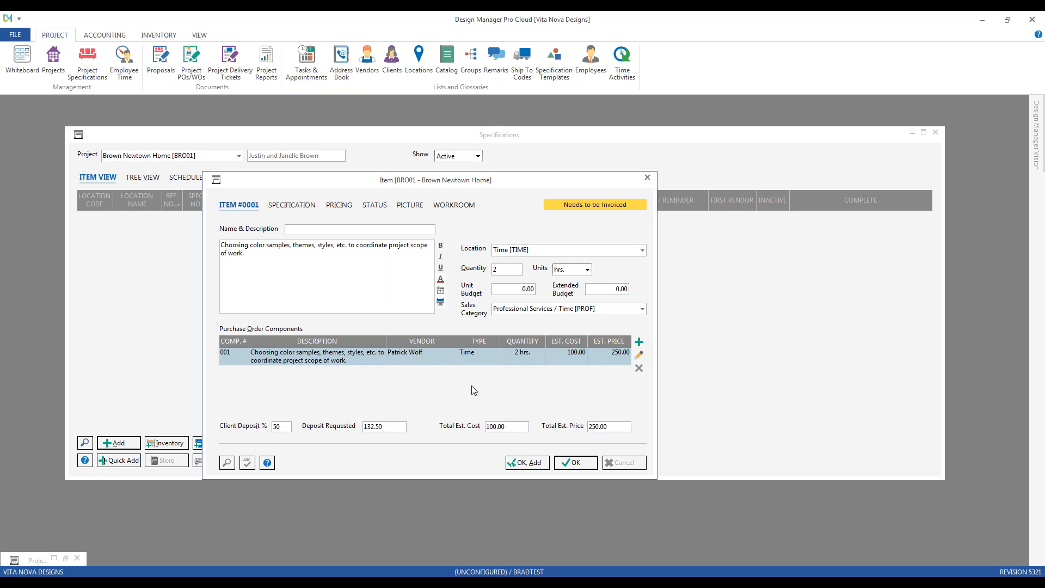
left_click(573, 463)
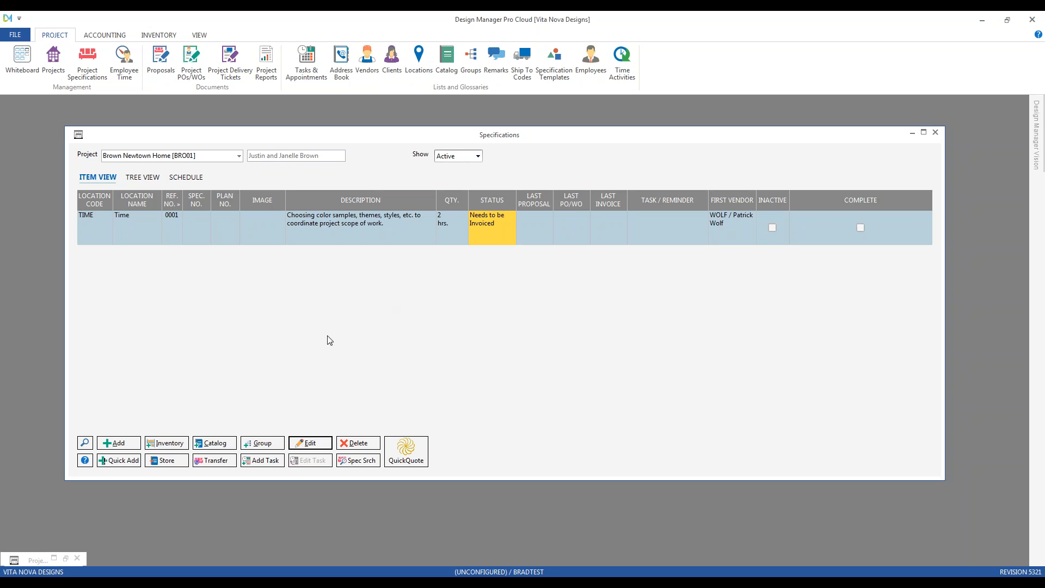
Add a new item to the Brown Newtown Home project with description "Design Services" and location Time [TIME]
left_click(135, 443)
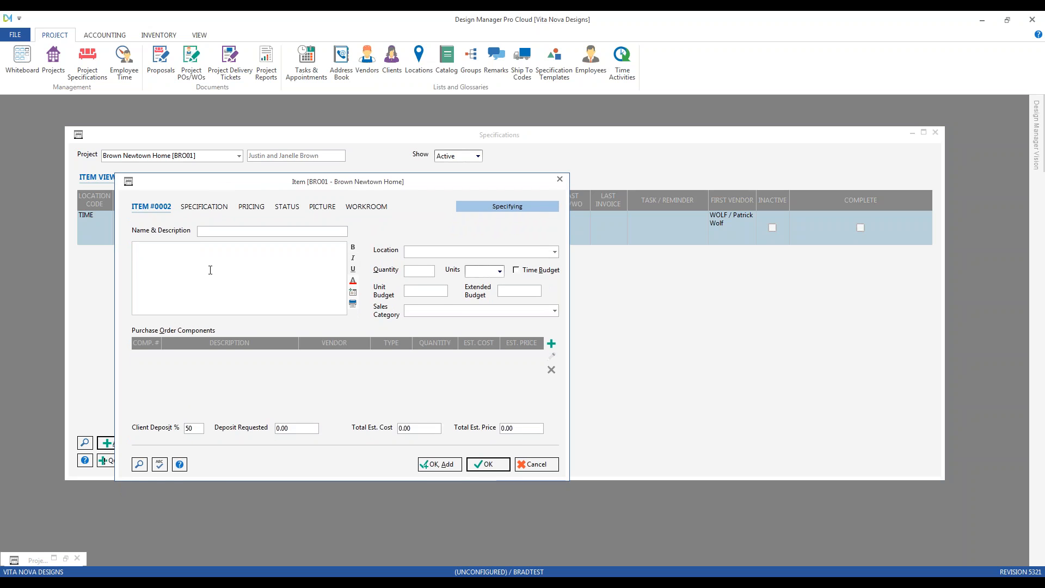
type("Design Services")
left_click(414, 252)
type("t")
key("Tab")
Set the Design Services item's sales category to Professional Services / Time [PROF]
key("Tab")
key("Tab")
key("Tab")
key("Tab")
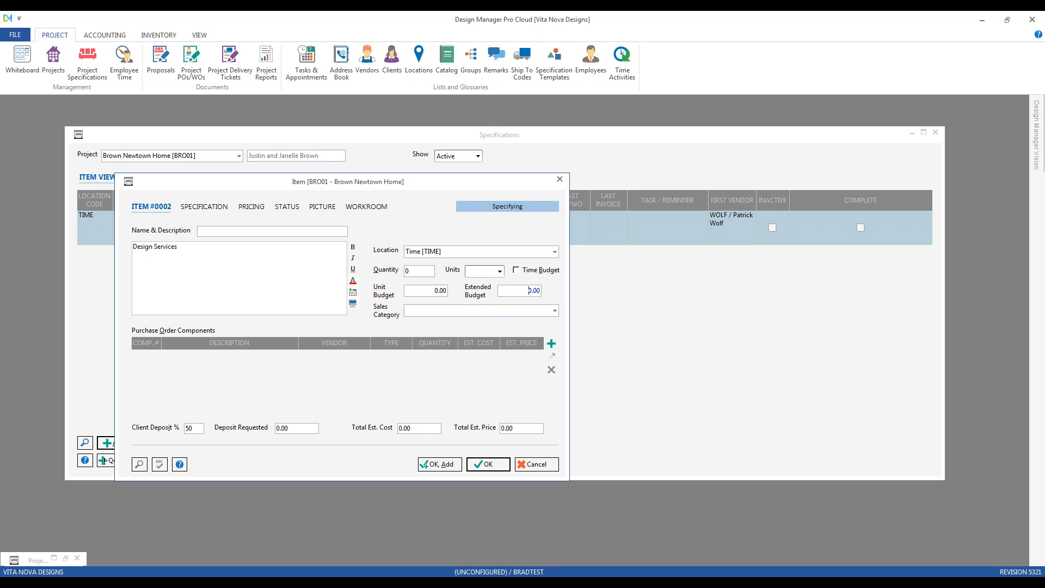
key("Tab")
type("pr")
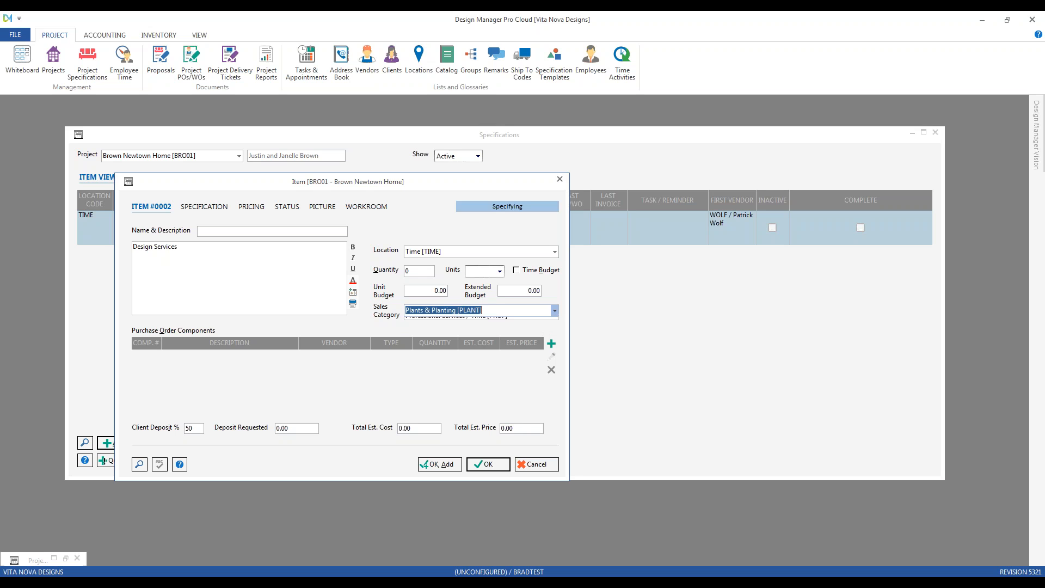
left_click(523, 322)
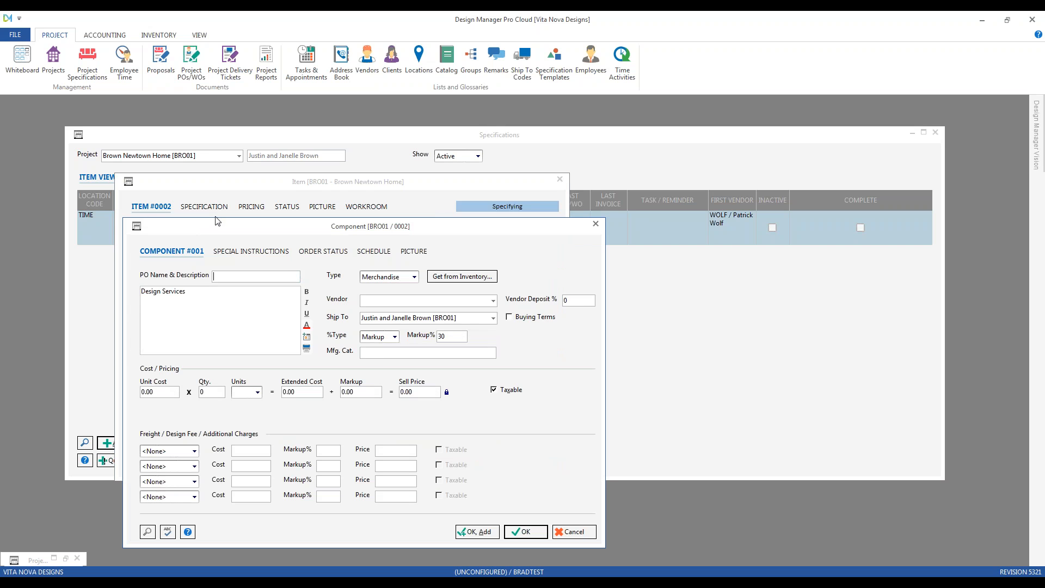
Set the item's new component to type Time and replace its description with the remark about choosing color samples, themes and styles
left_click_drag(214, 229, 212, 174)
left_click(411, 221)
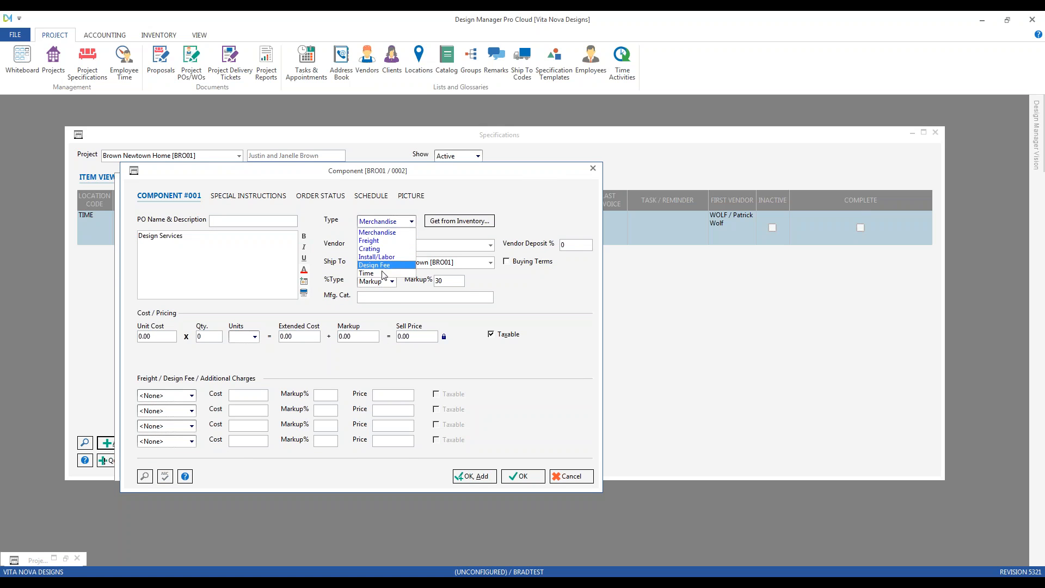
left_click(383, 273)
left_click_drag(188, 236, 130, 240)
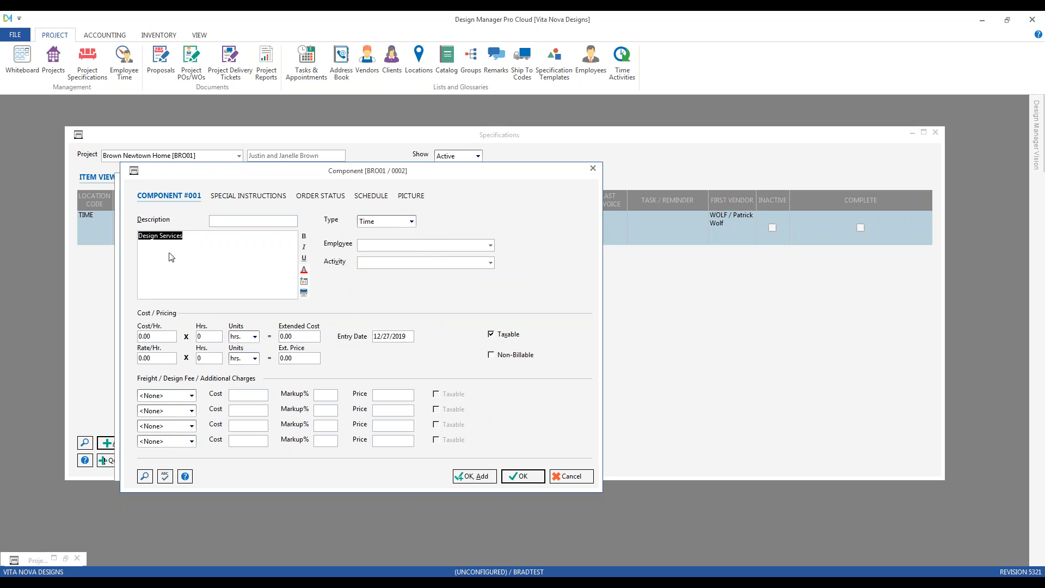
left_click(145, 477)
double_click(195, 170)
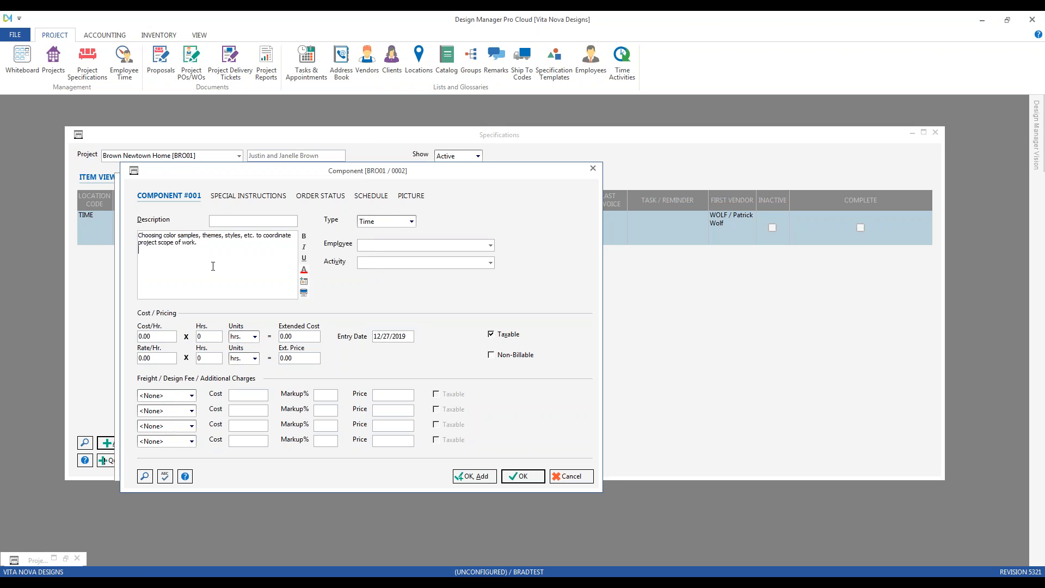
Assign the employee who did the work to the component and set its activity to Designing [DESIG]
key("Tab")
key("Tab")
type("wolf")
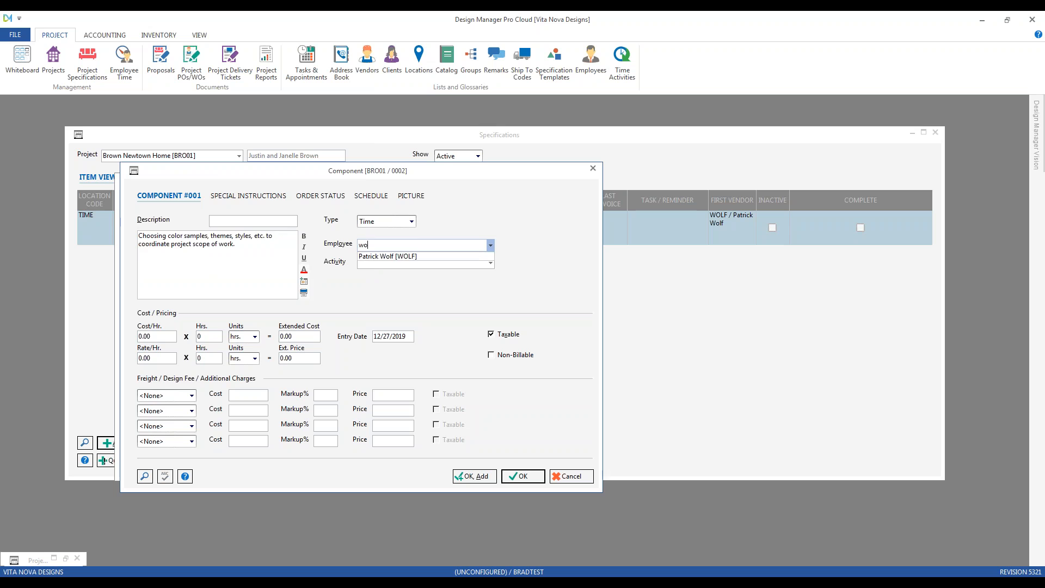
key("Tab")
type("de")
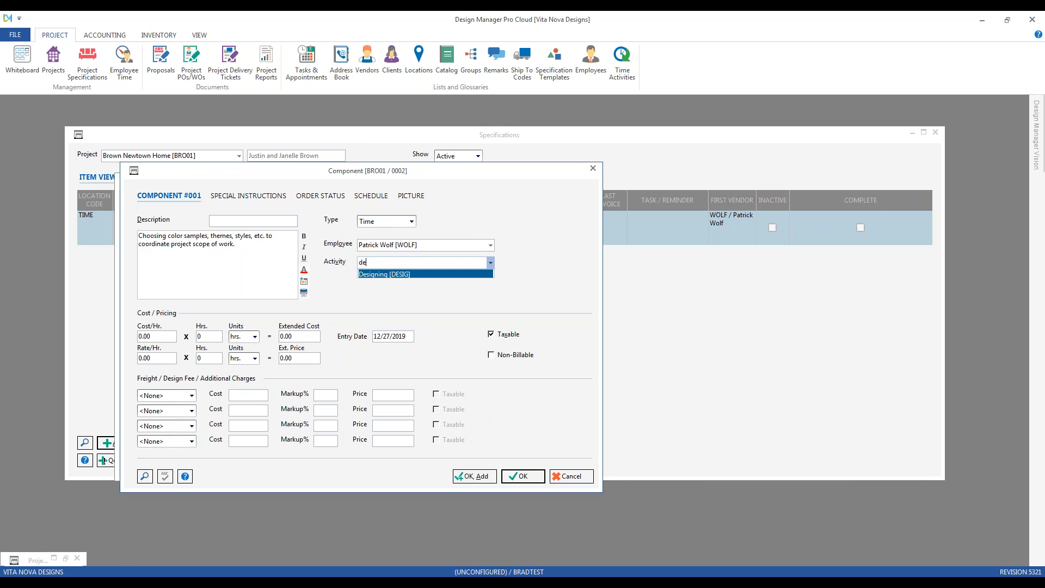
key("Tab")
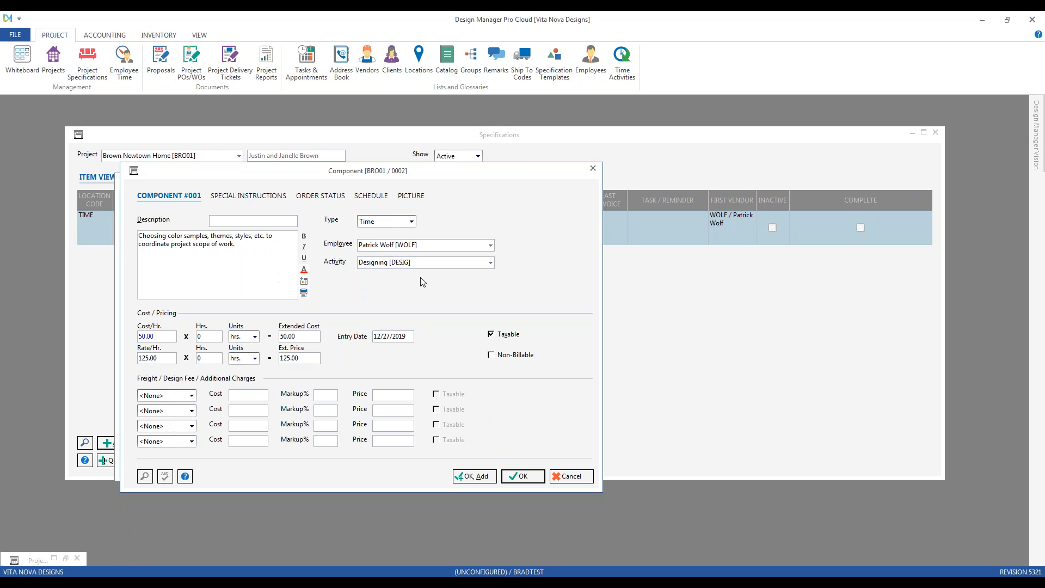
Change the component's activity to Initial Consultation Meeting [CONSU] and check its hourly rate
left_click(441, 264)
left_click(156, 358)
left_click(411, 244)
left_click(426, 262)
type("c")
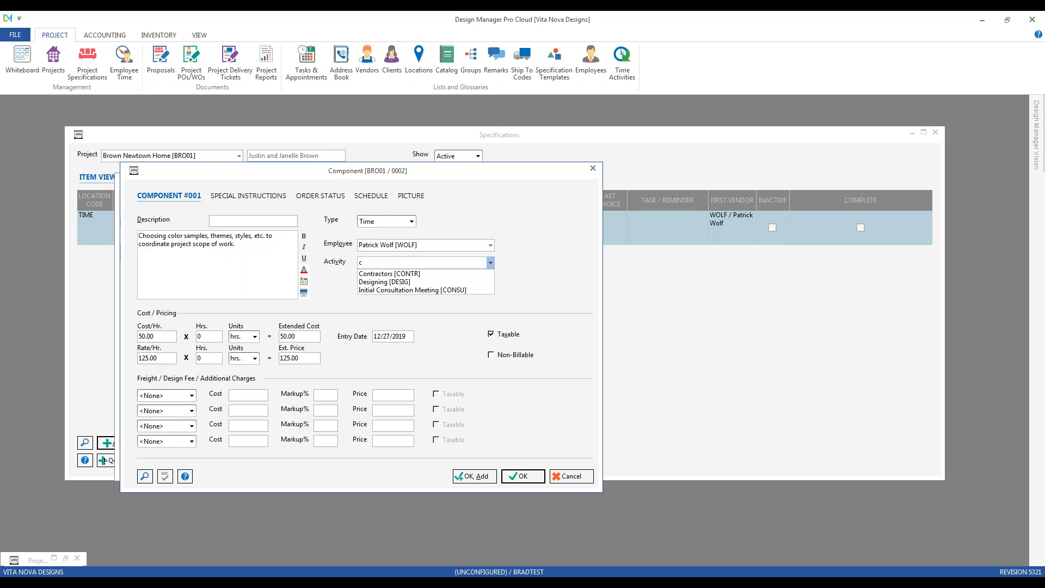
left_click(473, 292)
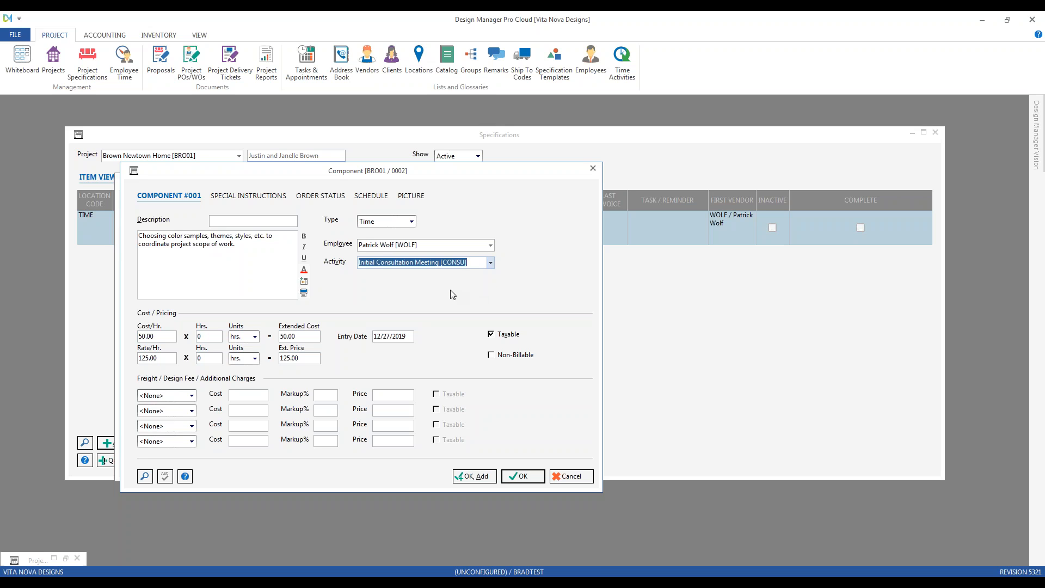
left_click(158, 359)
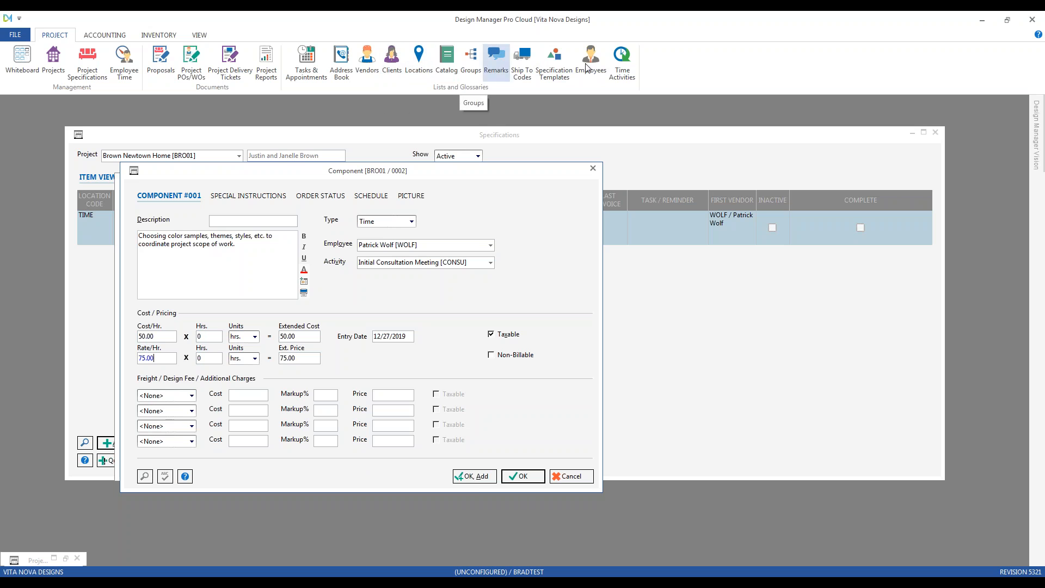
Examine the time billing rate option of the Initial Consultation Meeting activity, then close the activity record and glossary
left_click(622, 57)
left_click_drag(729, 246, 877, 150)
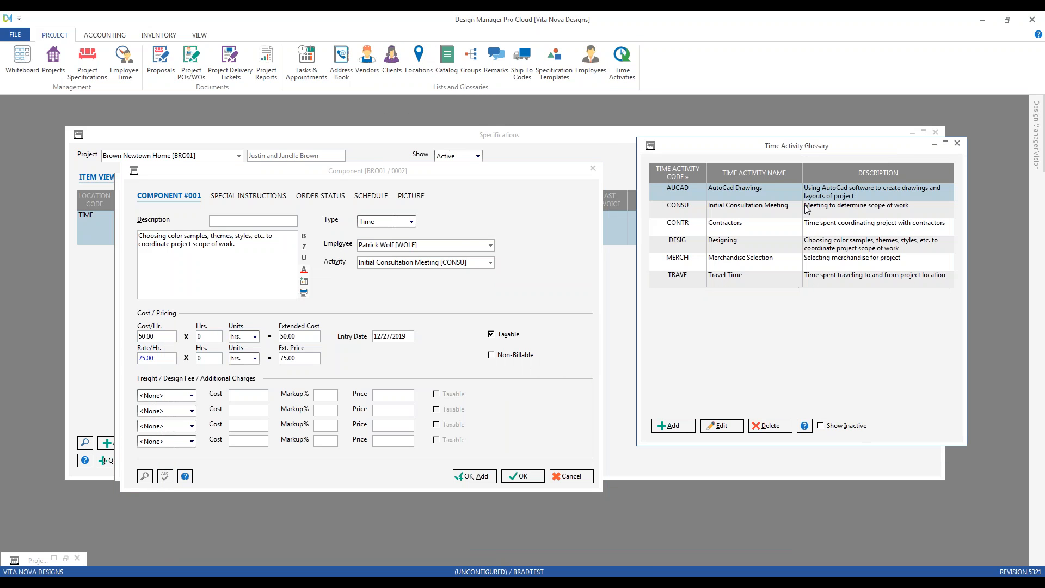
double_click(781, 212)
left_click_drag(243, 113, 881, 239)
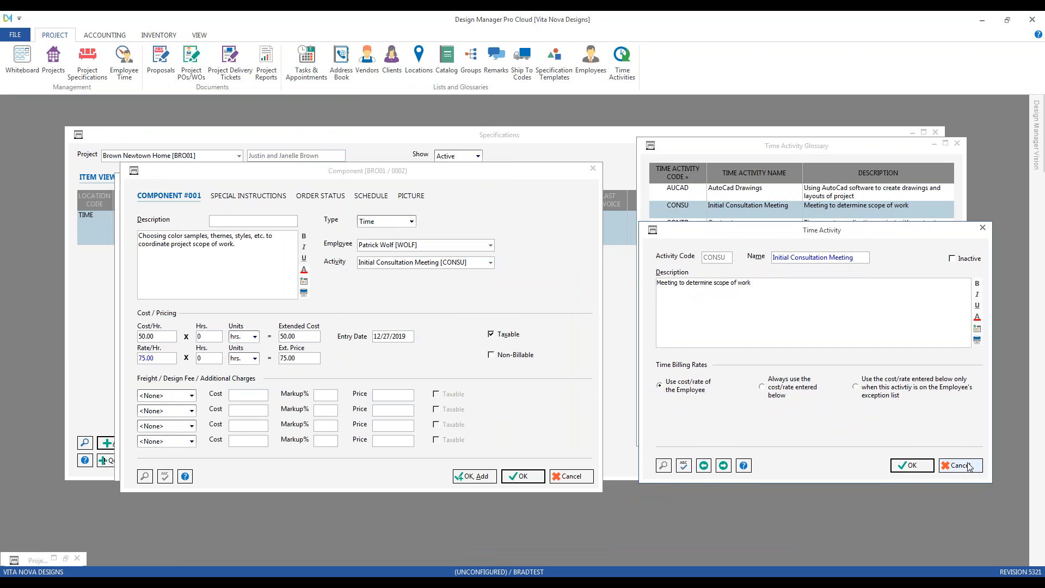
left_click(962, 466)
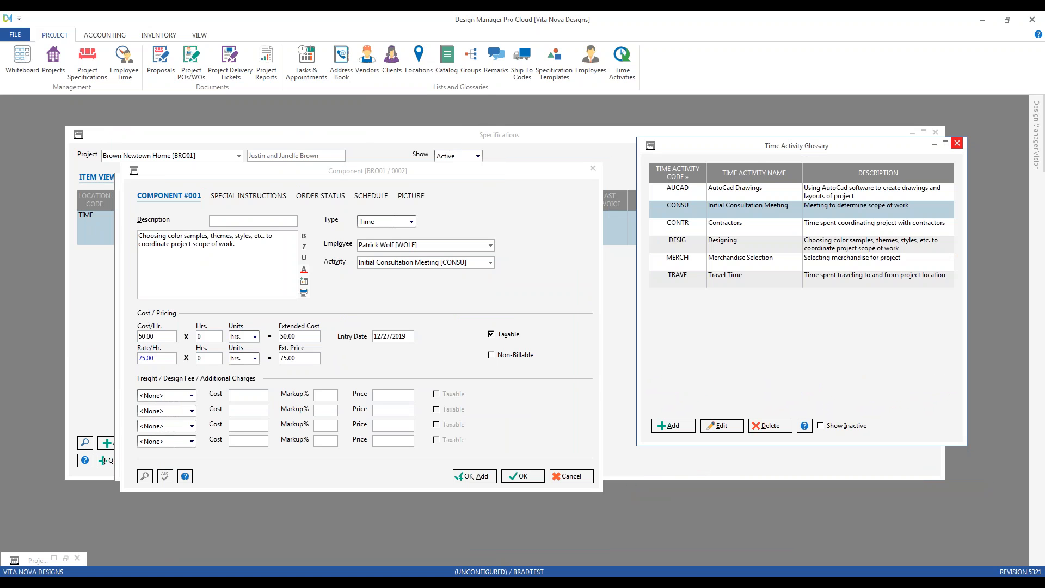
left_click(957, 143)
Compare the assigned employee's Tier 1 rate with the Initial Consultation Meeting exception rate, then close the employee record and glossary
left_click(591, 61)
left_click_drag(346, 118, 960, 186)
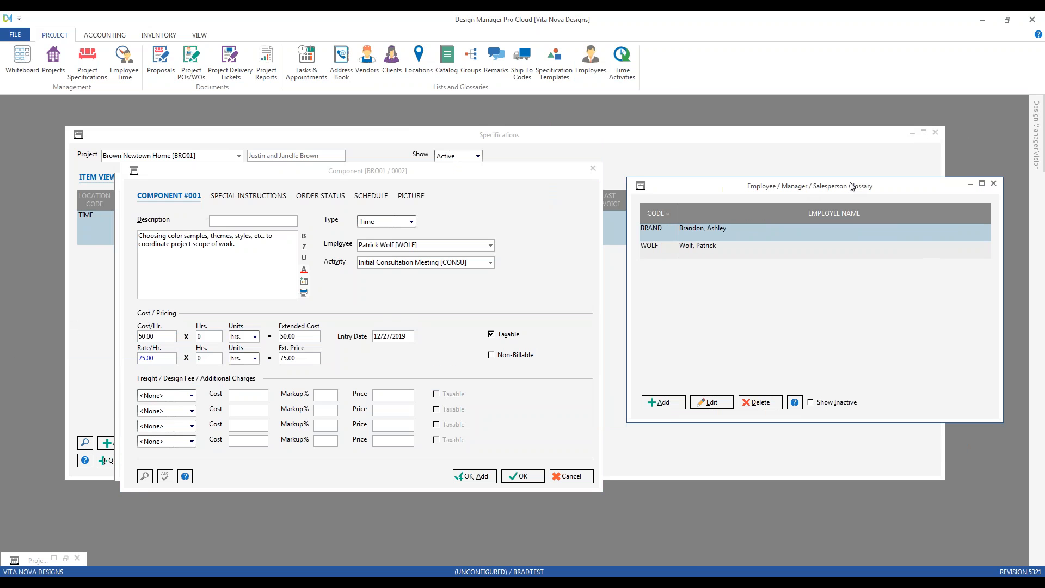
double_click(733, 246)
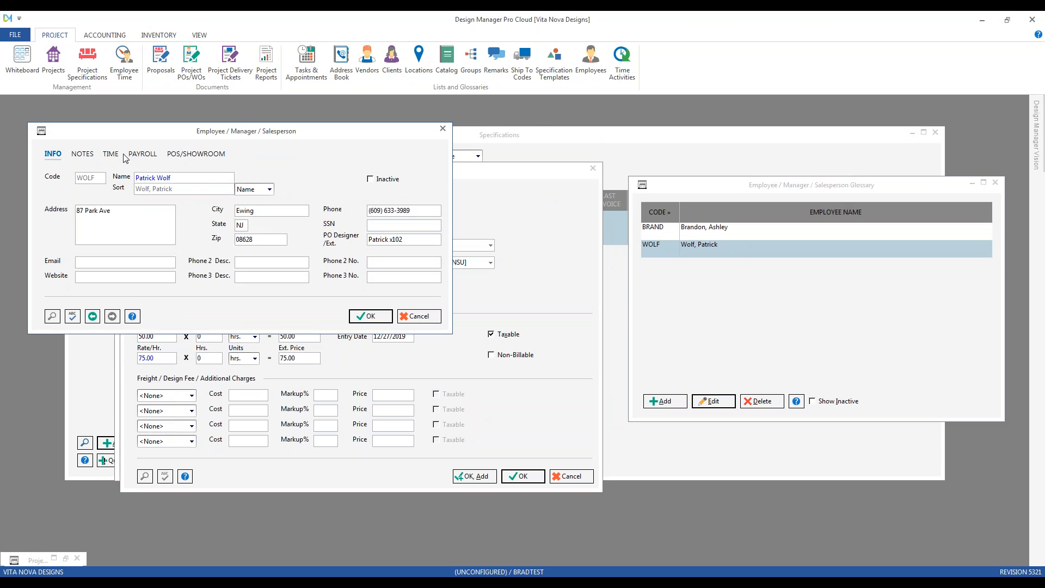
left_click(109, 155)
left_click_drag(145, 136, 729, 197)
left_click(730, 316)
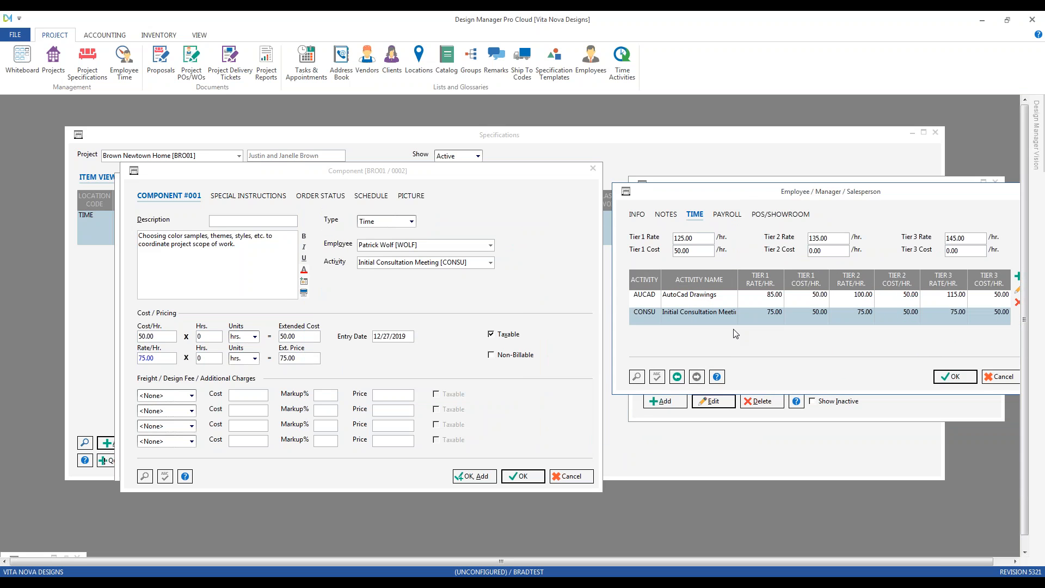
left_click(713, 238)
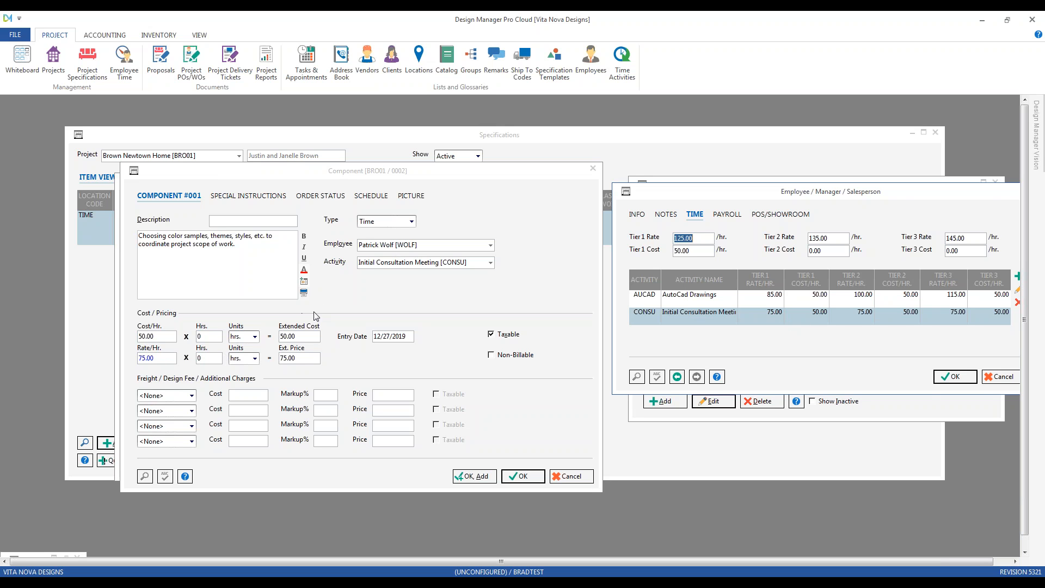
left_click(1015, 376)
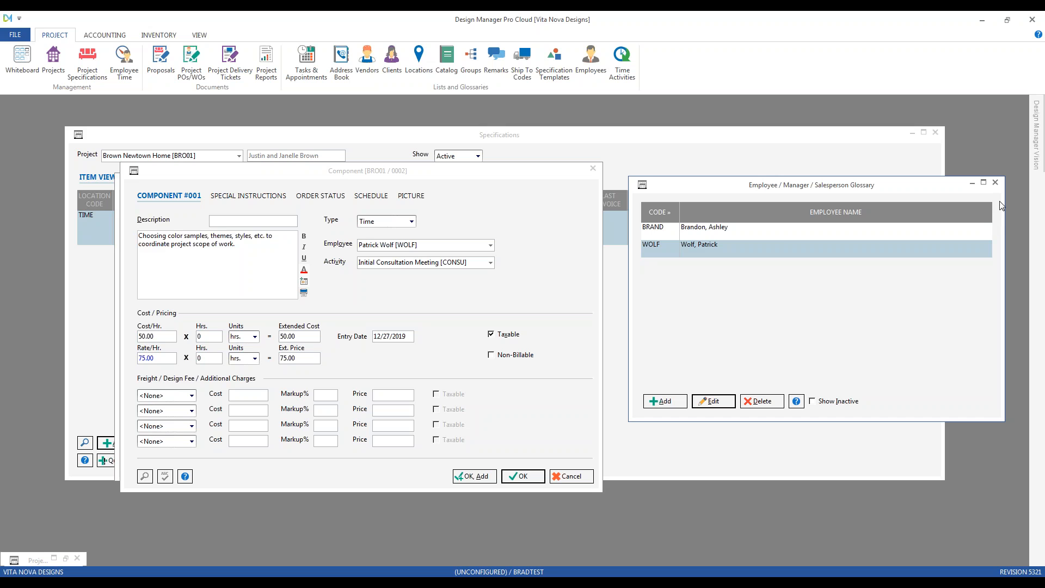
left_click(995, 183)
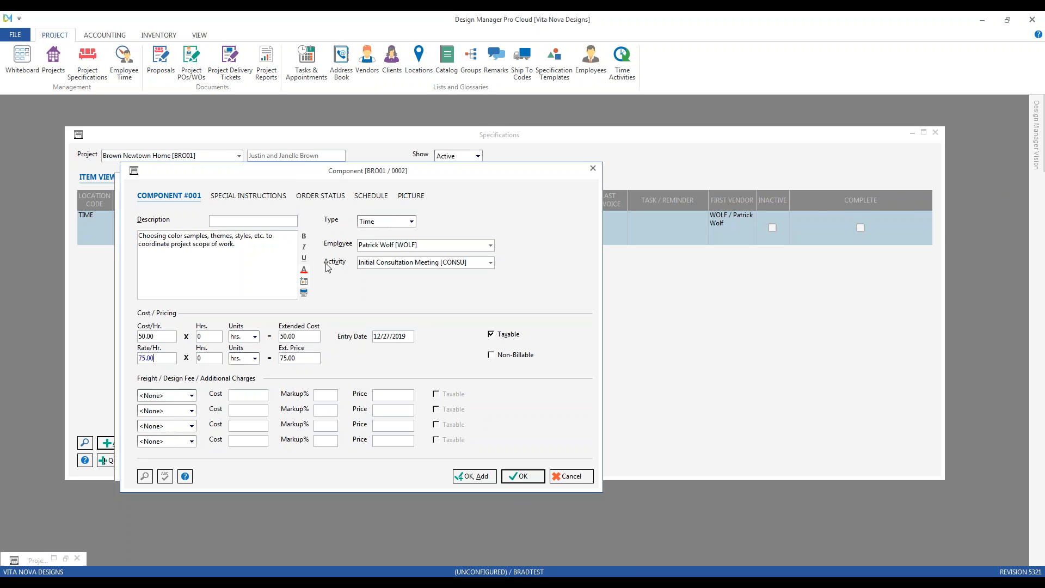
Set the consultation component's hours to 1 and its entry date to 12/16/2019
left_click(209, 336)
type("1")
key("Tab")
key("Tab")
left_click(144, 477)
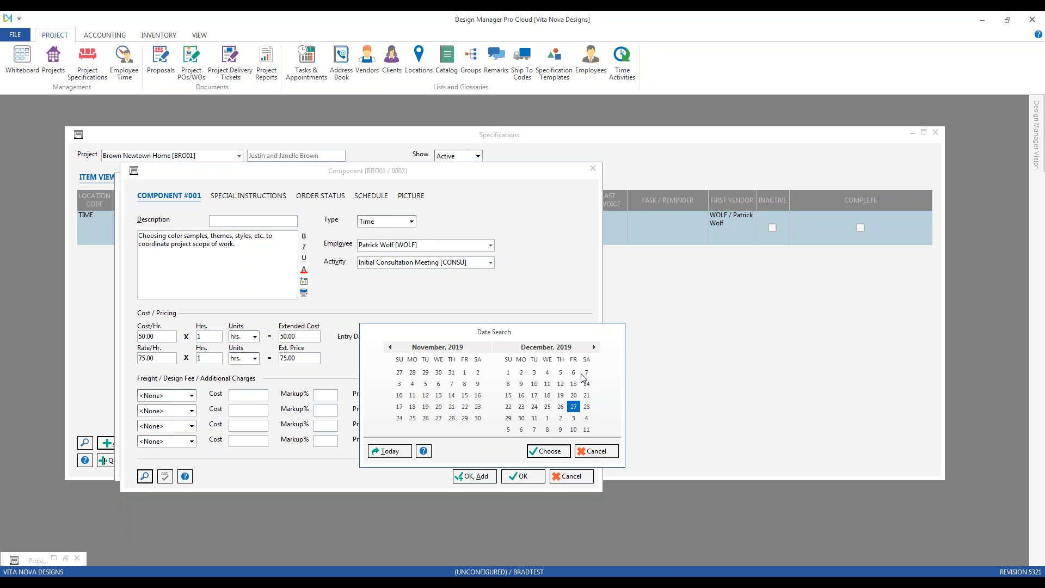
left_click(550, 451)
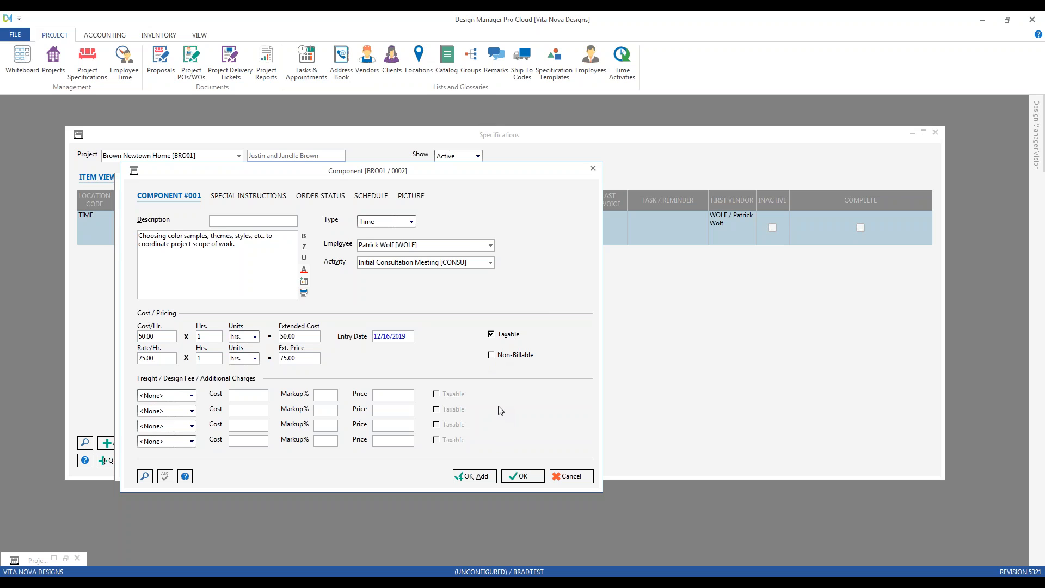
Save the consultation component and start a second component of type Time on the same item
left_click(485, 477)
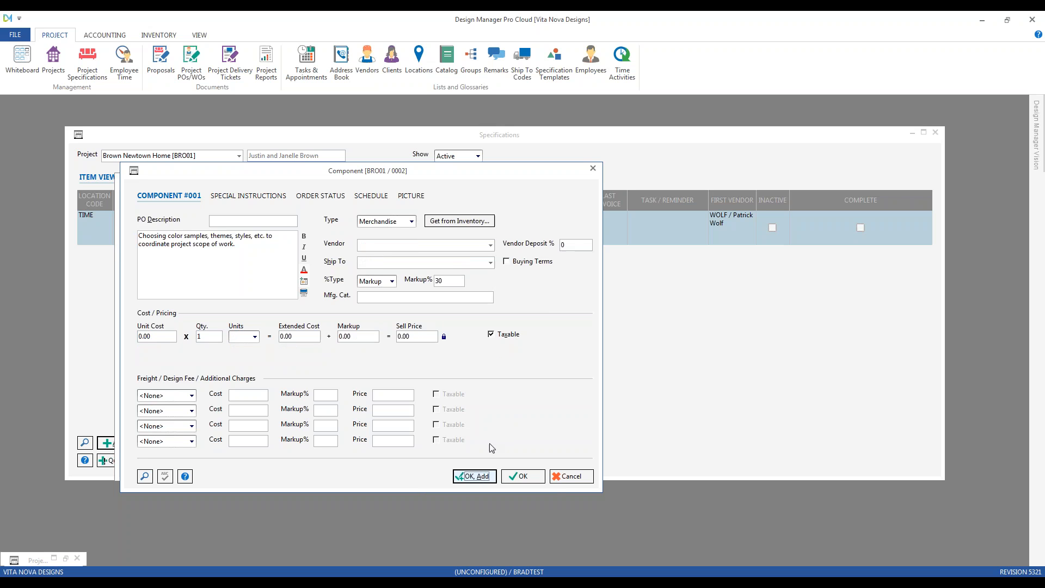
left_click(381, 222)
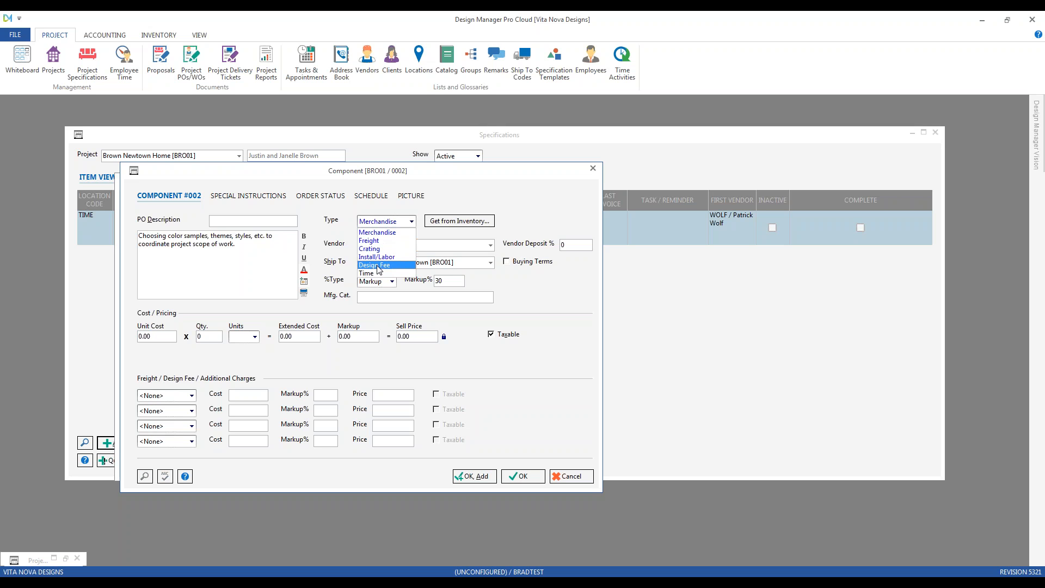
left_click(375, 273)
Replace the second component's description with the TRAVE remark, "Time spent traveling to and from project location"
left_click_drag(236, 243, 137, 234)
left_click(144, 476)
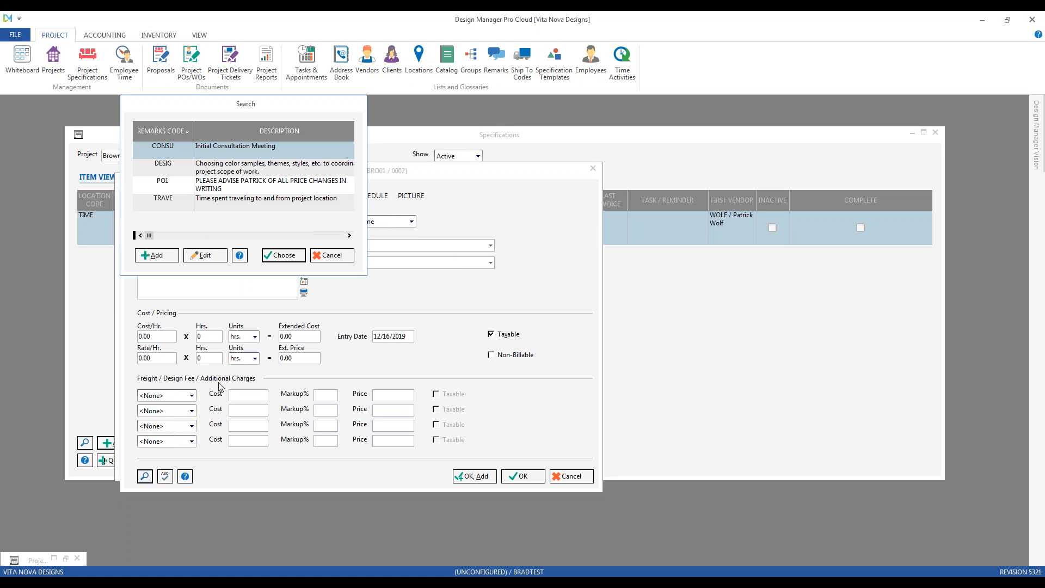
left_click(185, 203)
left_click(284, 255)
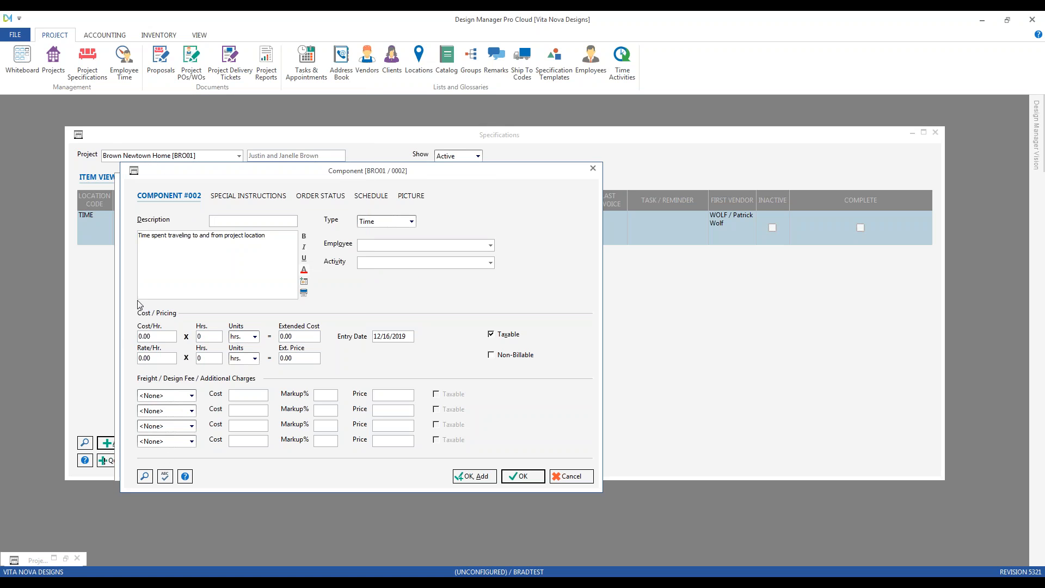
Assign the employee and the Travel Time [TRAVE] activity to the second component
key("Tab")
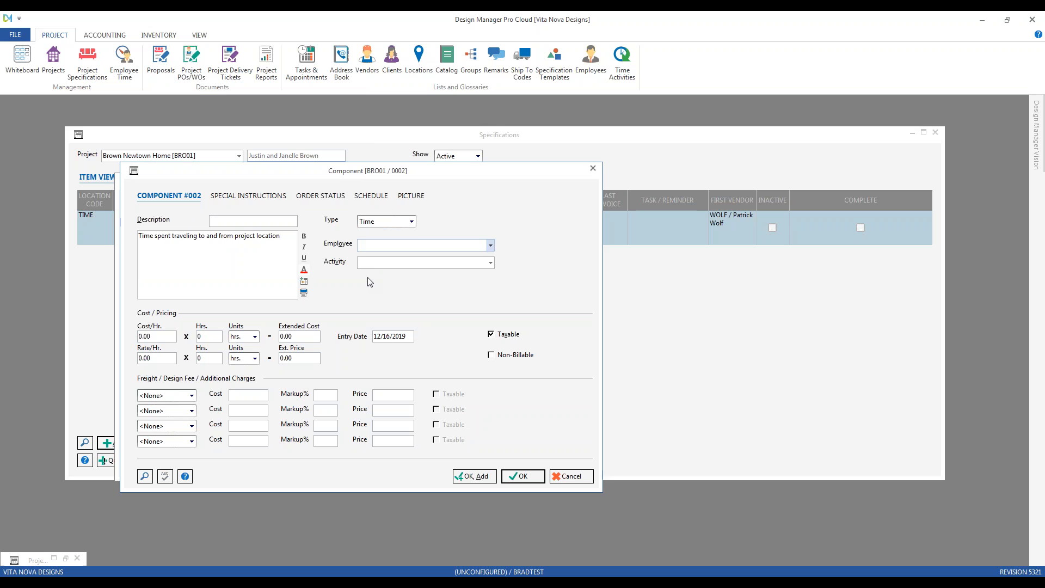
type("p")
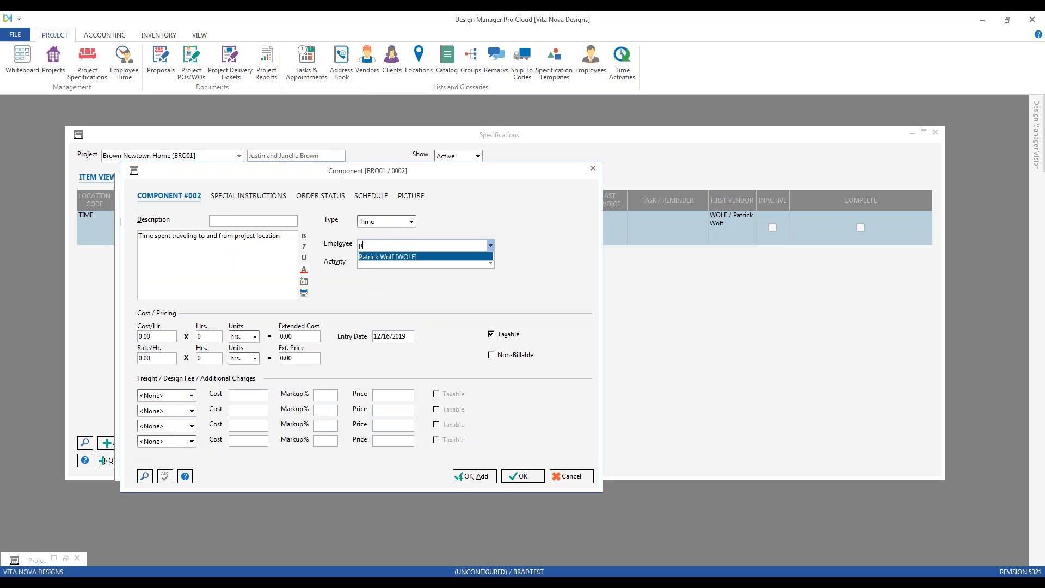
key("Tab")
type("t")
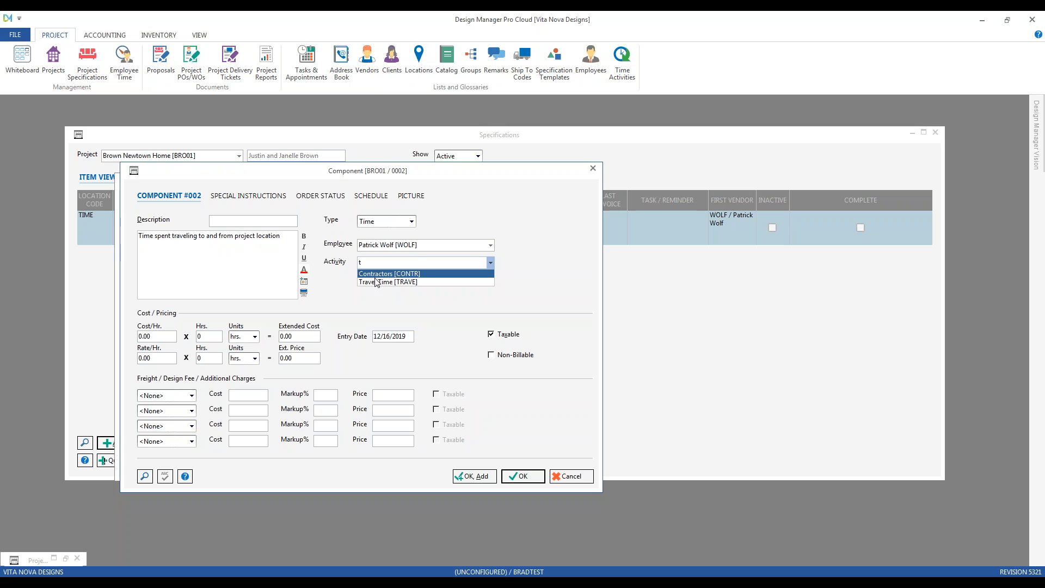
left_click(376, 282)
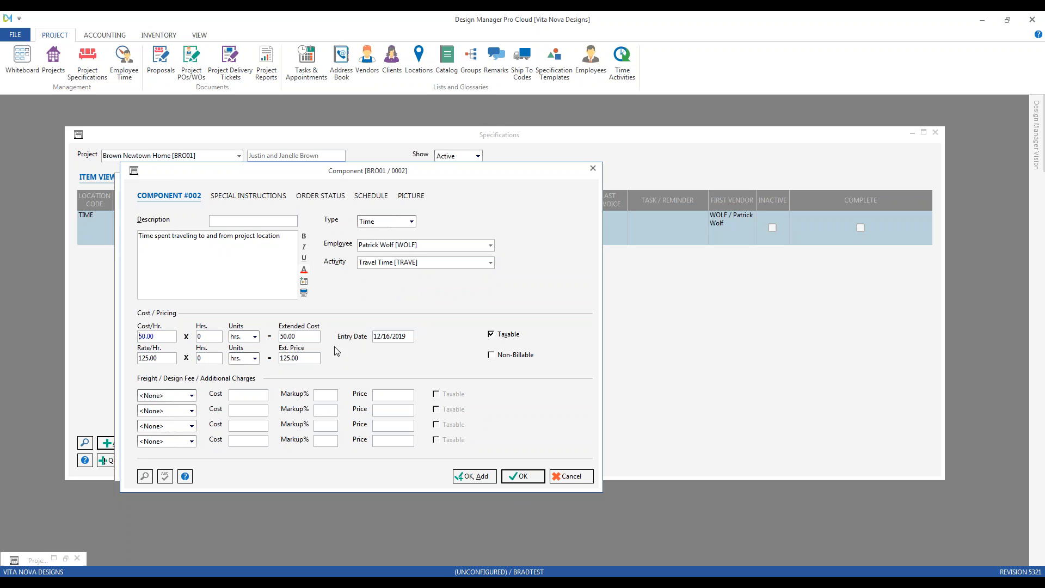
Set the travel component's hours to 0.5, mark it Non-Billable and save it
key("Tab")
type("0.5")
key("Tab")
left_click(392, 336)
left_click(507, 355)
left_click(532, 474)
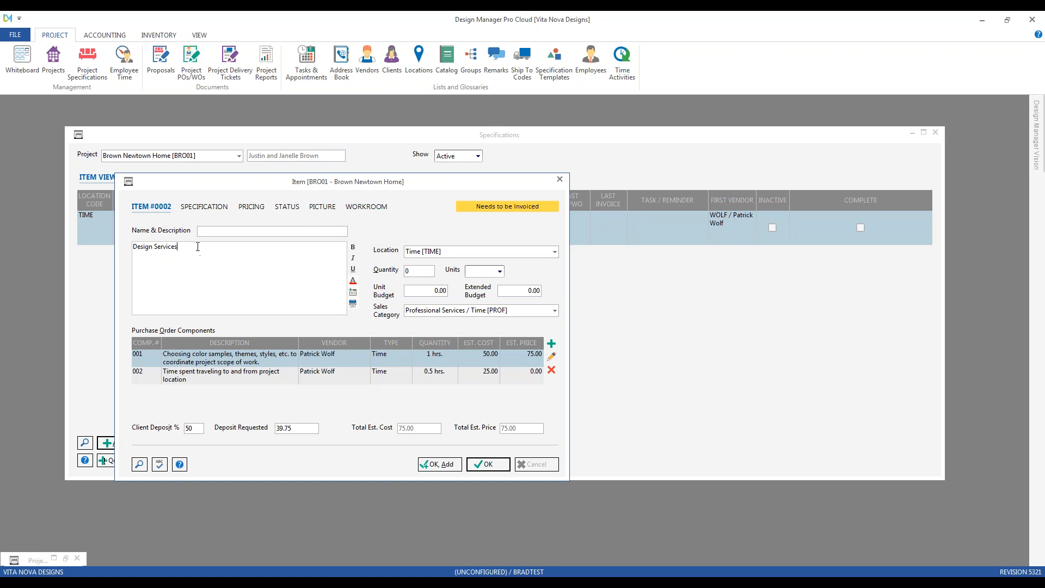
Review the item's components, checking the travel component's rate, price and Non-Billable setting, and leave it without changes
triple_click(174, 246)
left_click(410, 375)
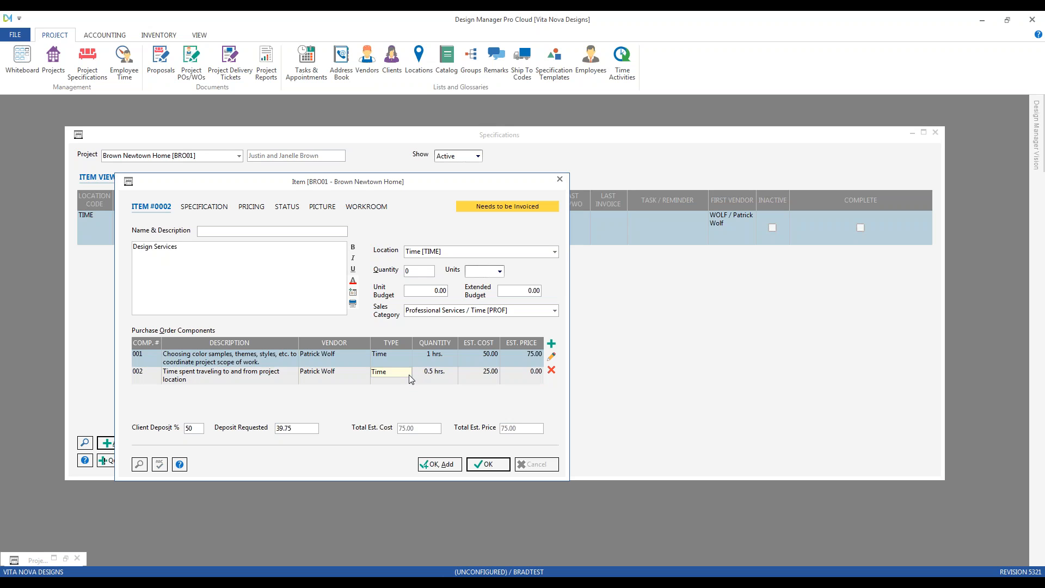
left_click(512, 372)
left_click(356, 378)
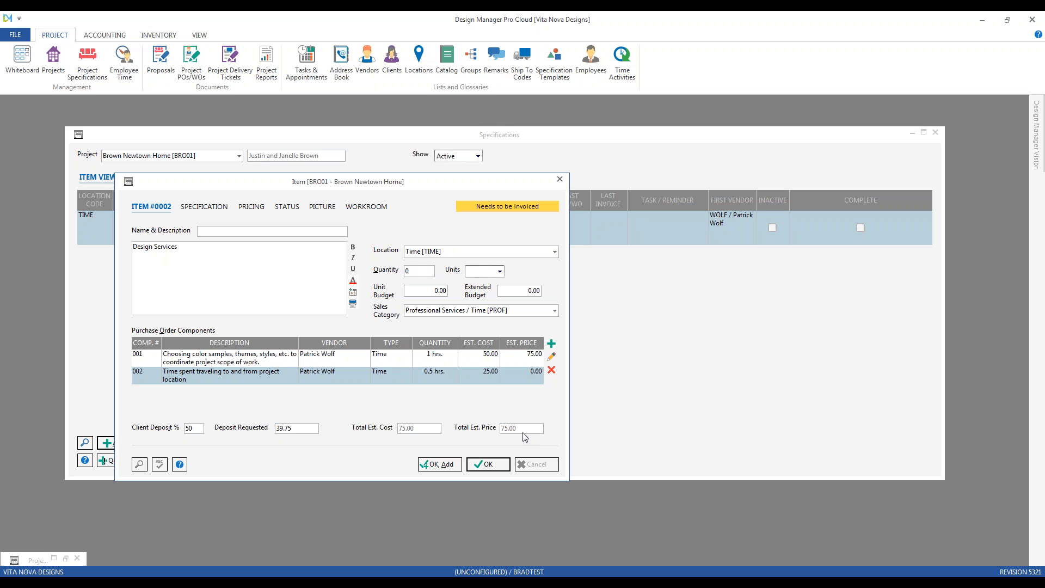
left_click(552, 356)
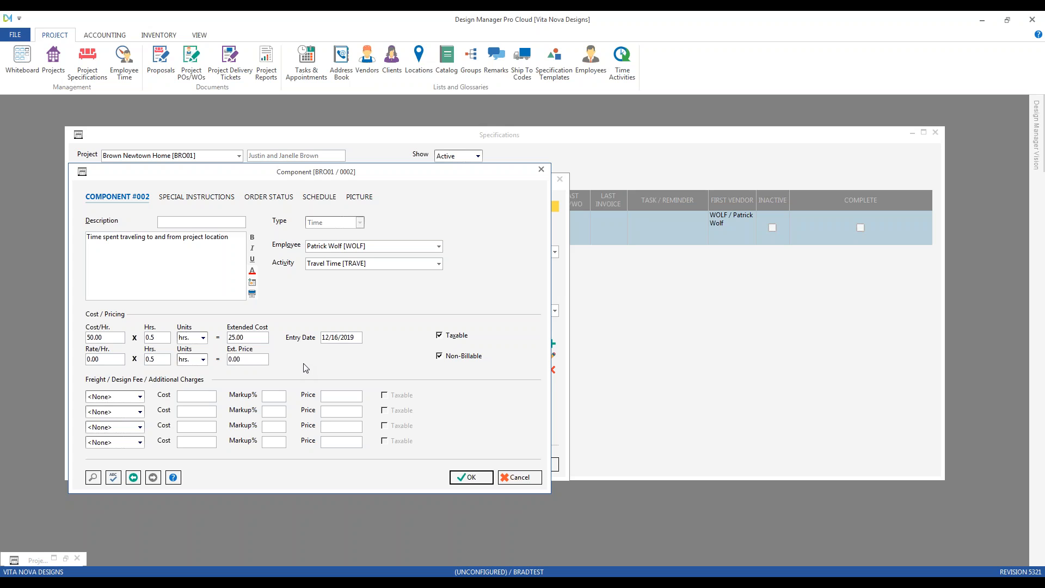
left_click(532, 479)
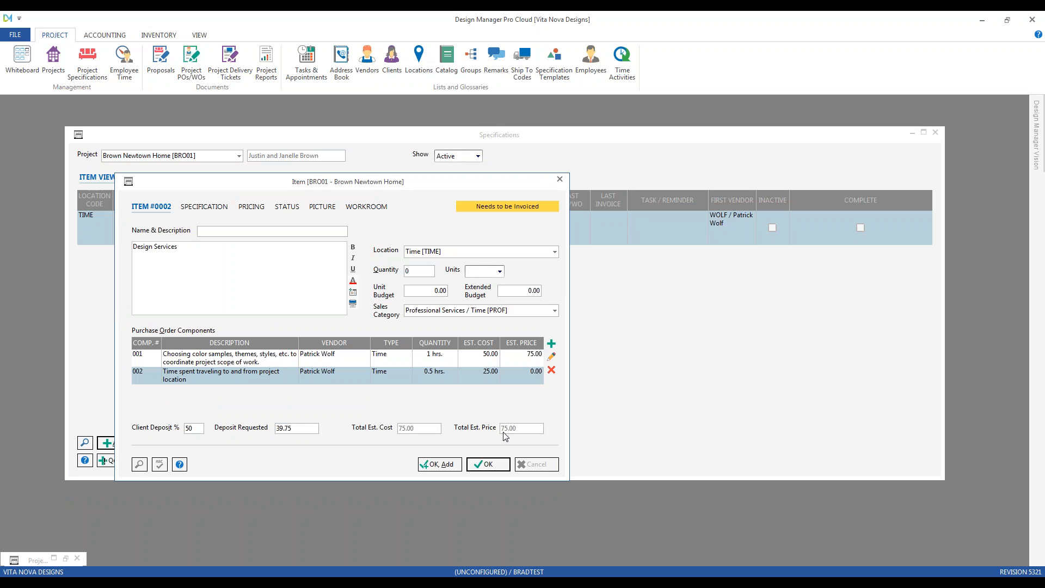
Save the Design Services item, then leave the project specifications for a widened client invoices list
left_click(500, 464)
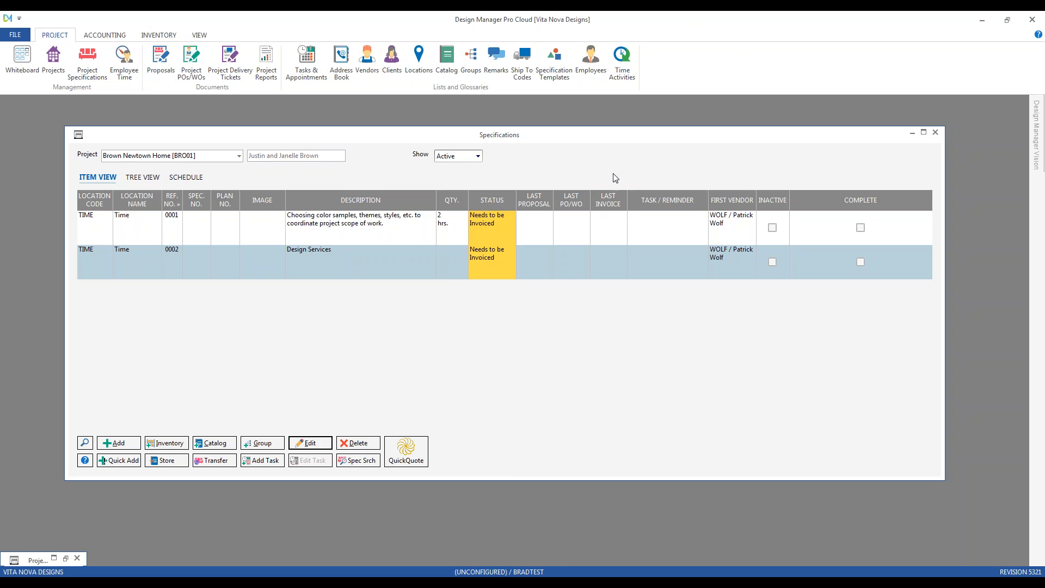
key("Escape")
left_click(106, 35)
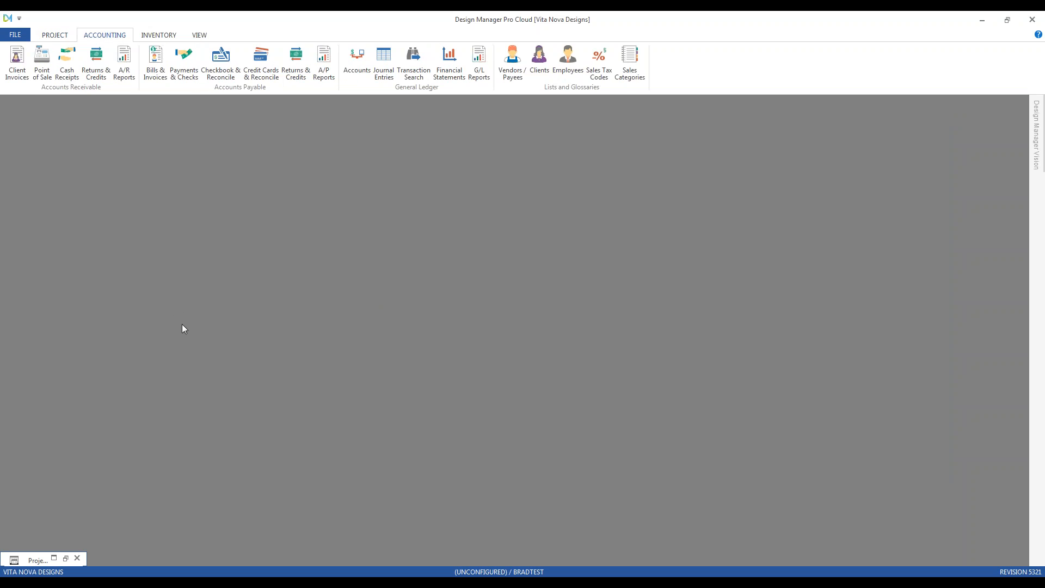
left_click(17, 63)
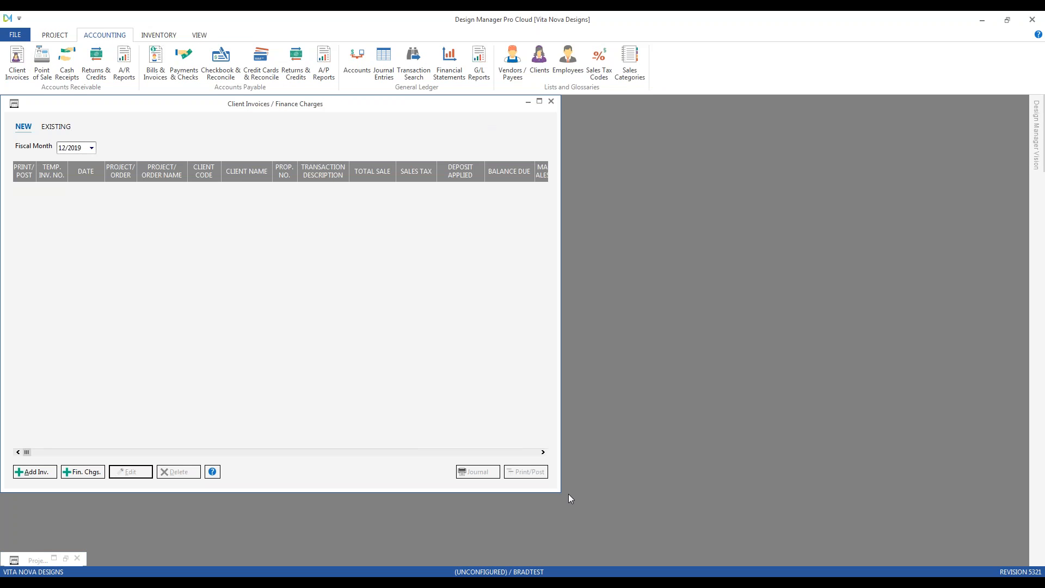
left_click_drag(560, 489, 652, 446)
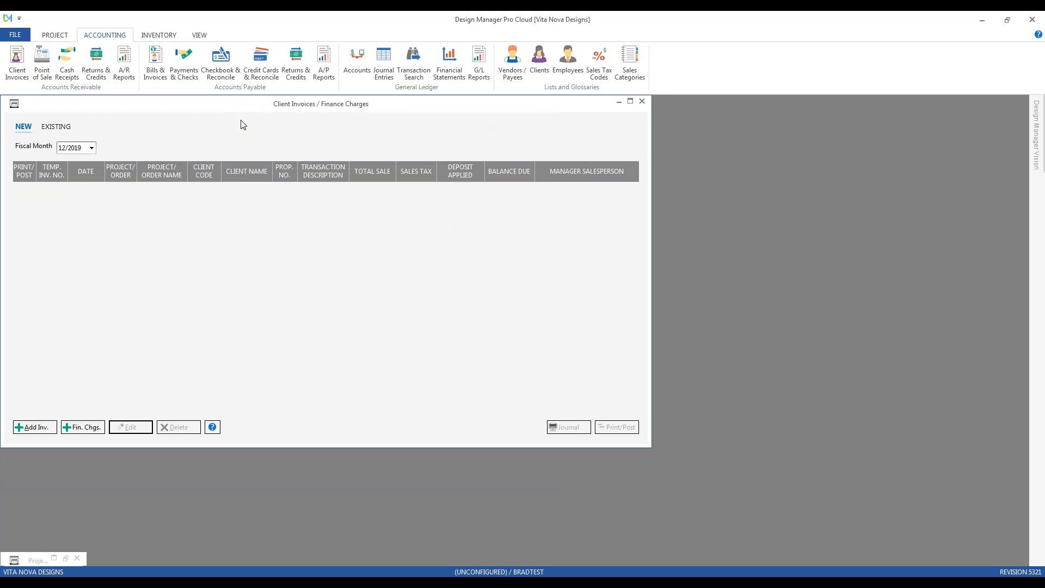
Create a client invoice for the Brown Newtown Home project with time items 0001 and 0002 tagged
left_click(132, 458)
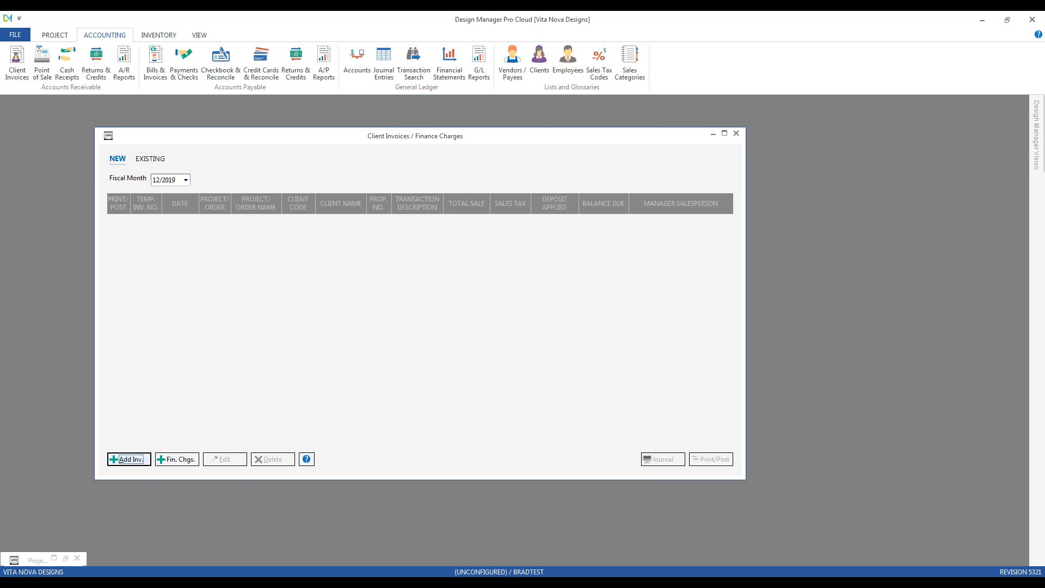
type("br")
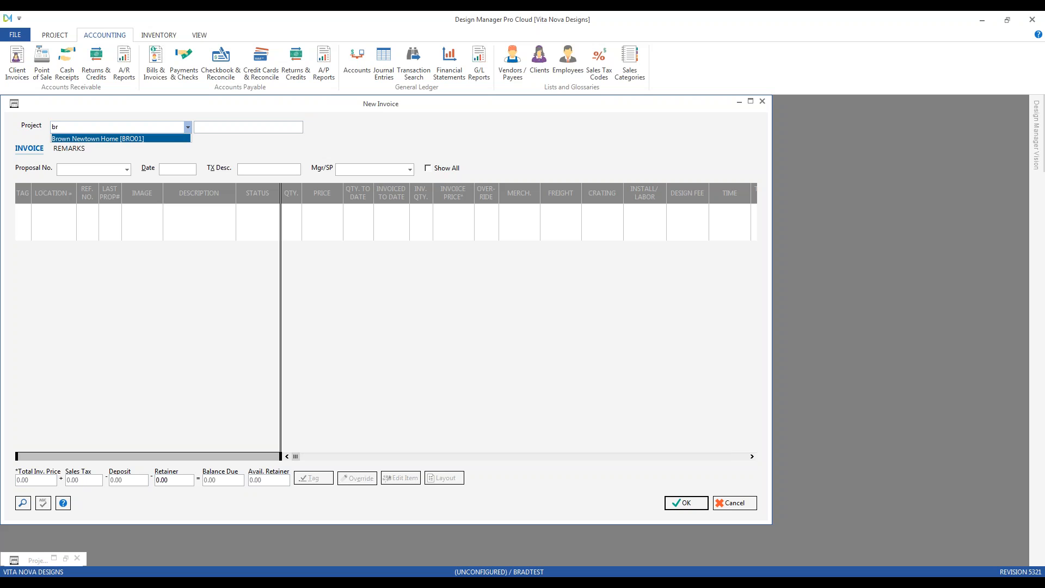
key("Tab")
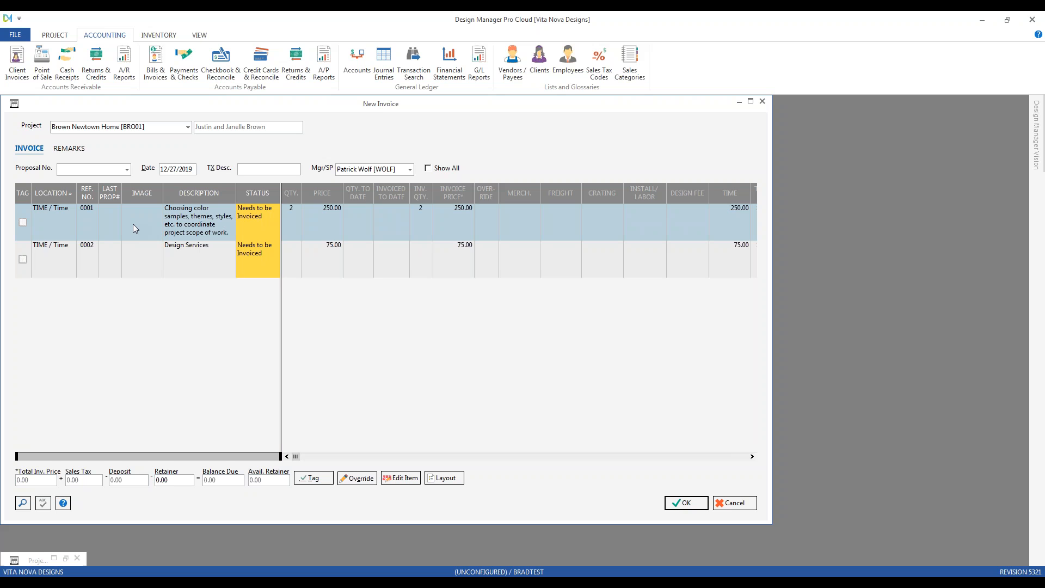
left_click(137, 256)
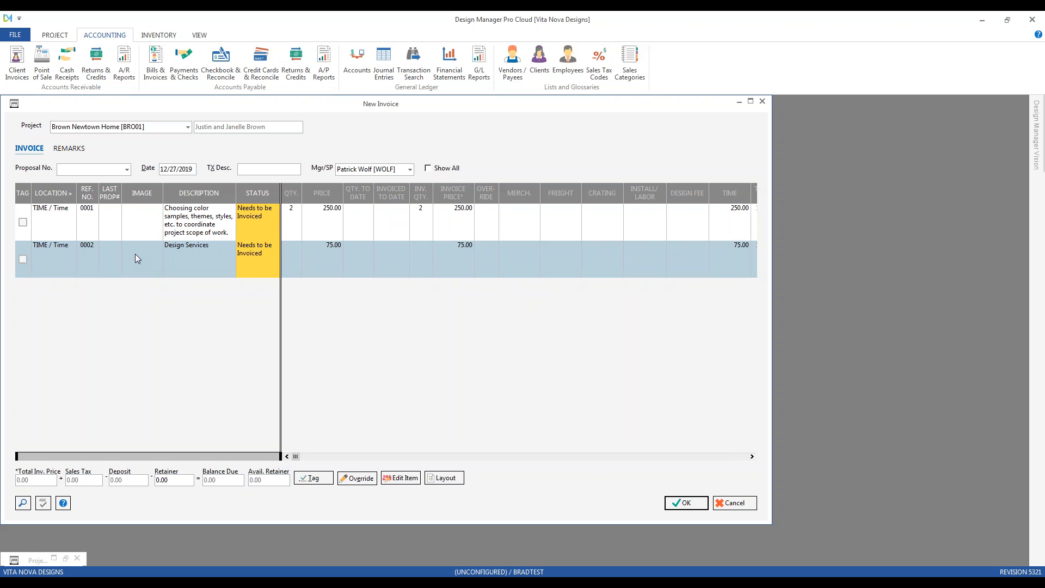
left_click(23, 222)
left_click(22, 260)
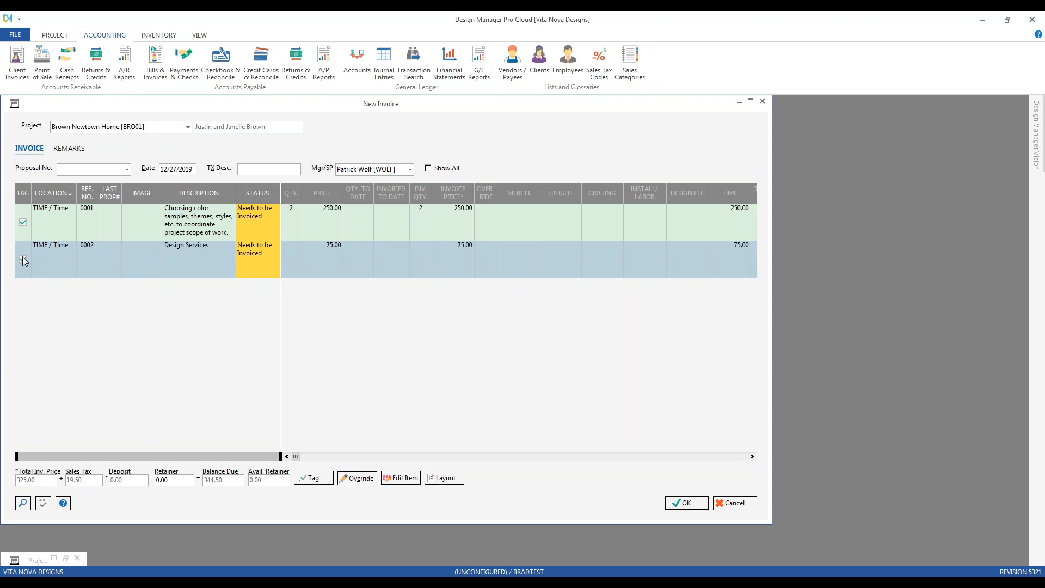
left_click(685, 502)
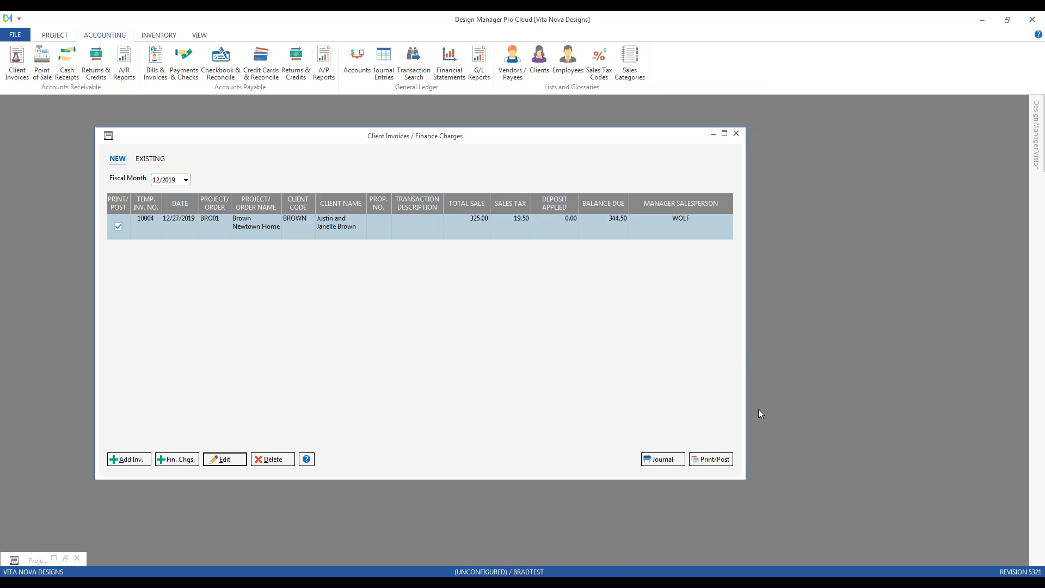
Preview the invoice in the Modern style, examine its Detail of Time Charges page, and close the preview without posting
left_click(713, 459)
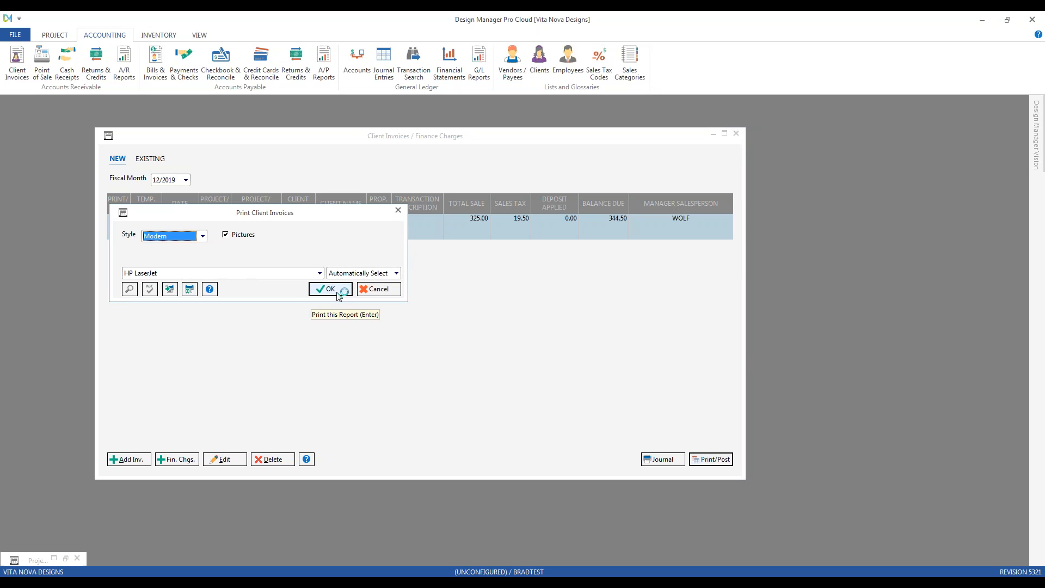
left_click(337, 293)
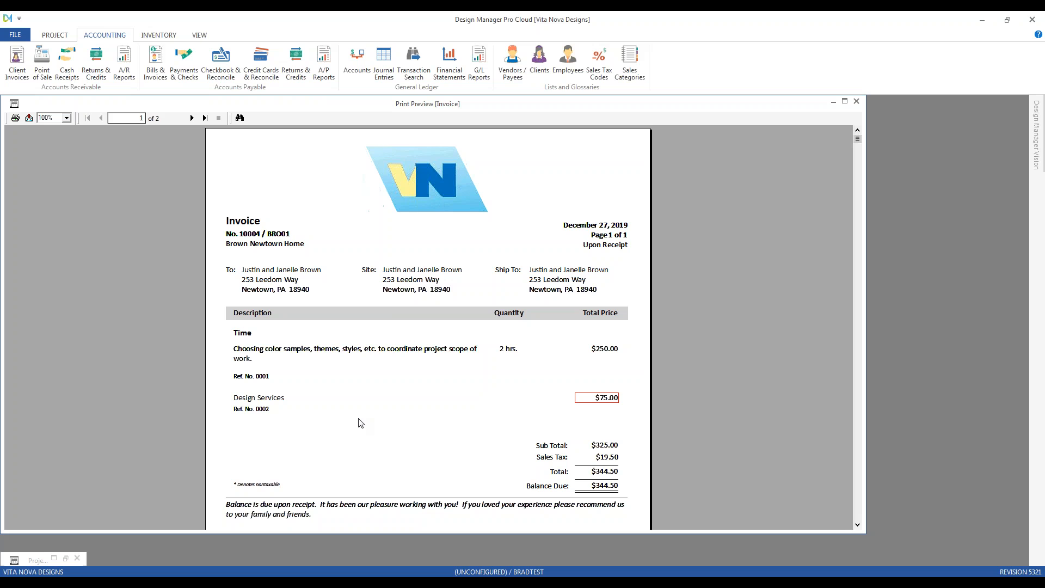
left_click(192, 117)
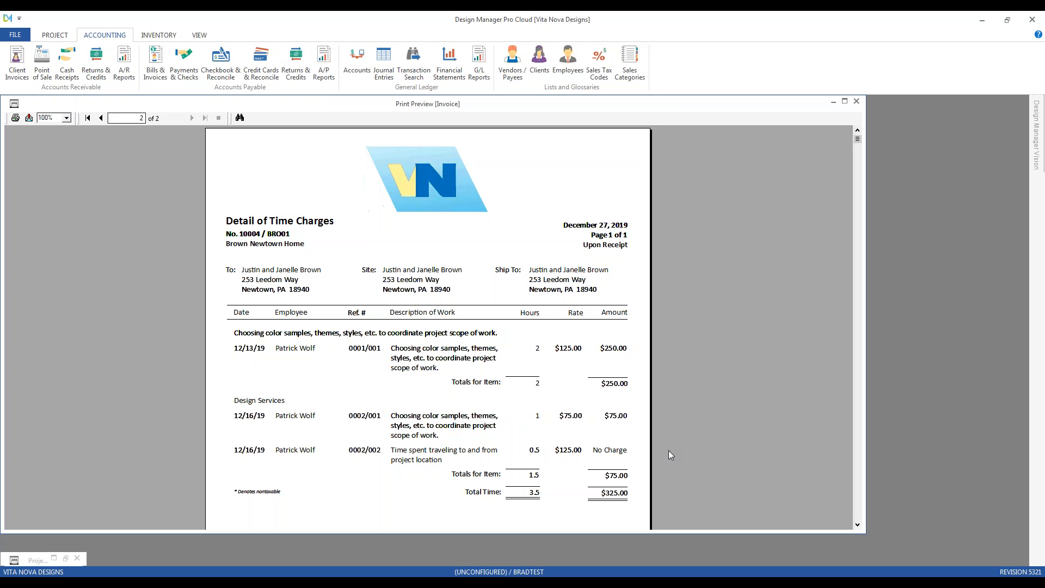
left_click(856, 101)
left_click(544, 328)
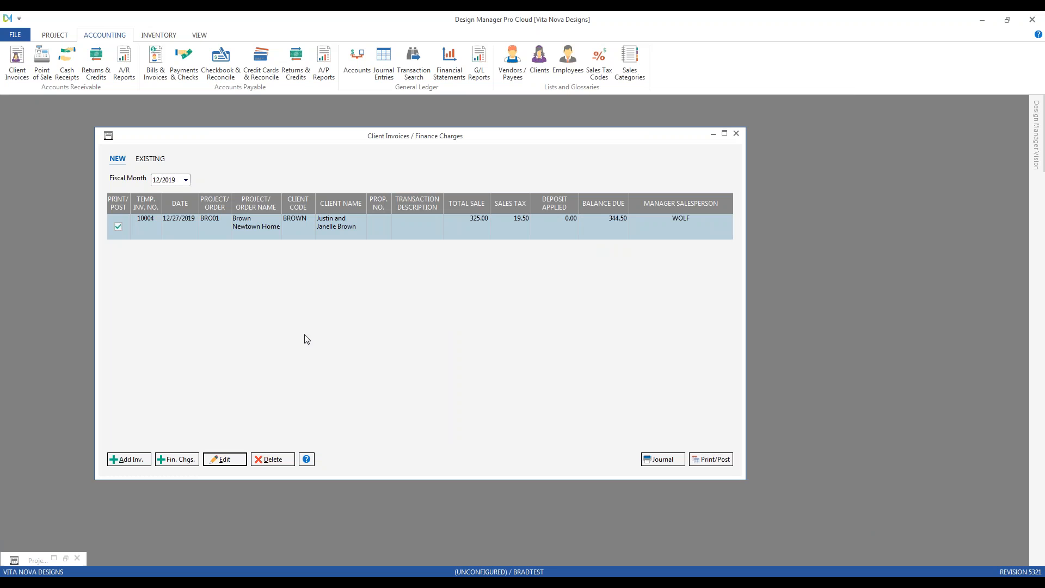
Edit the unposted invoice and open the project's advanced invoice options from its remarks
left_click(231, 463)
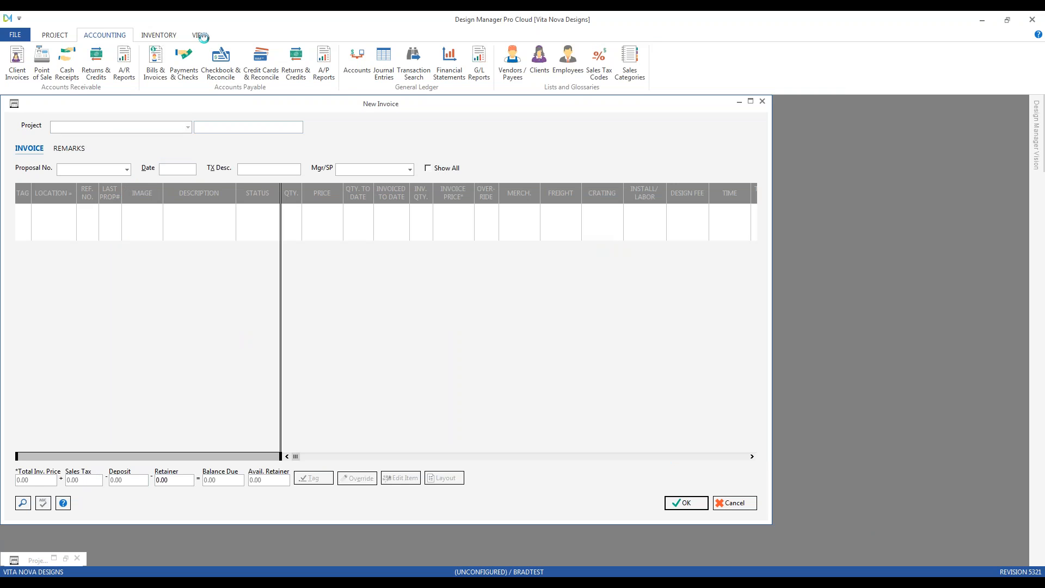
left_click(69, 148)
left_click_drag(106, 104, 144, 113)
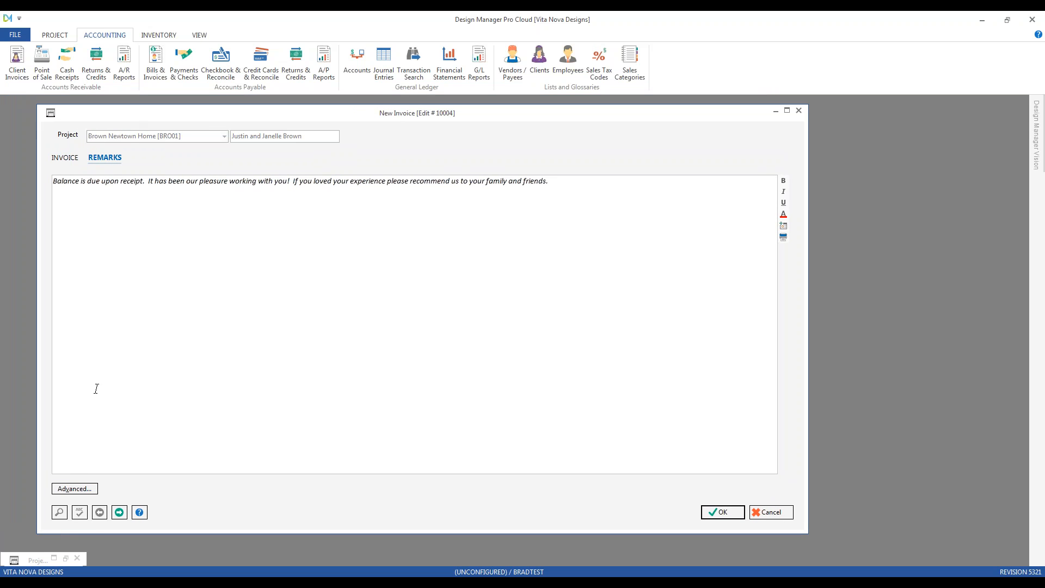
left_click(79, 490)
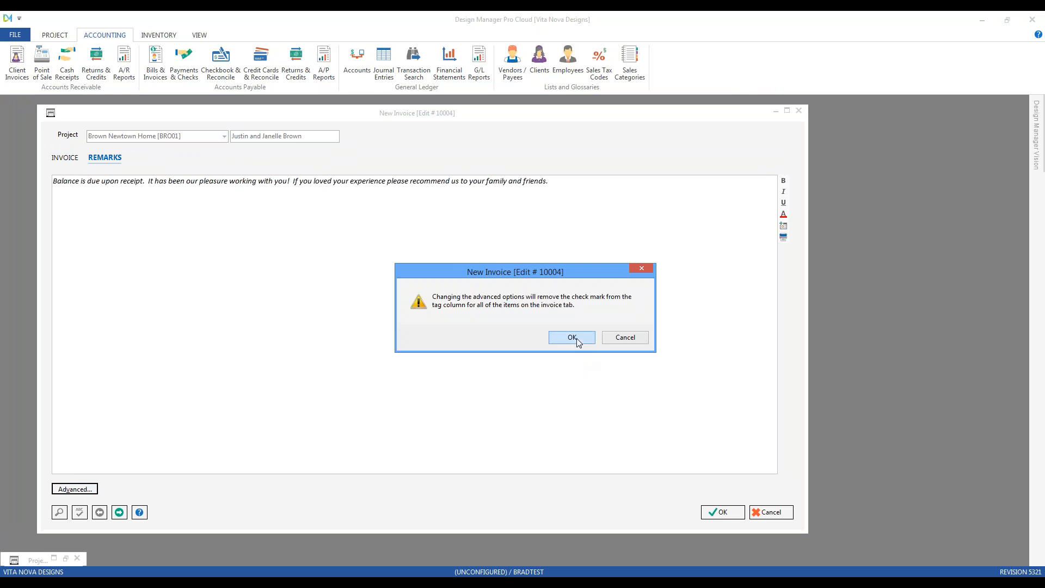
left_click(573, 338)
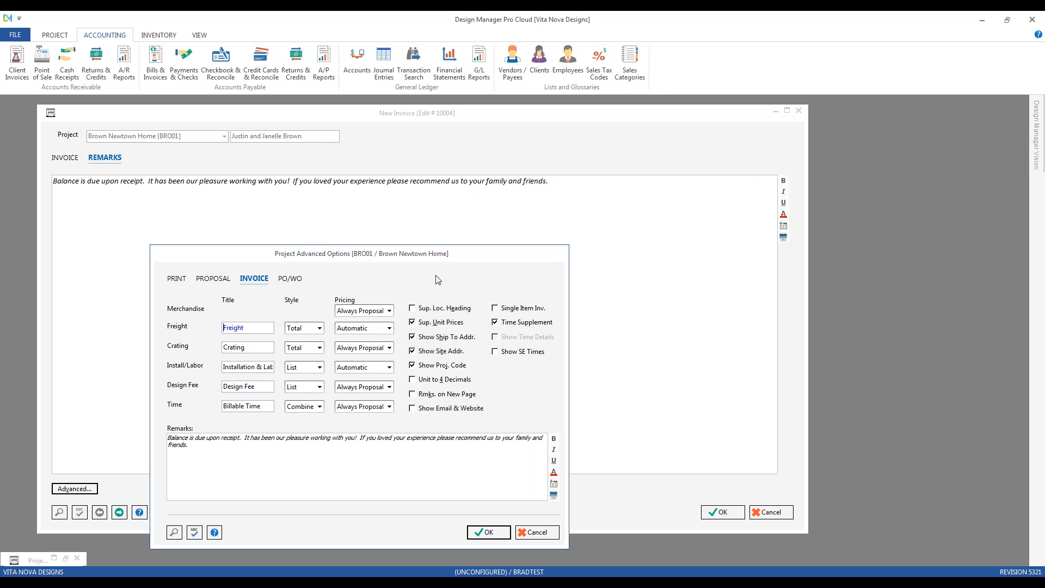
Turn off Time Supplement, set the Time style to List and turn on Show Time Details
left_click(531, 323)
left_click(318, 410)
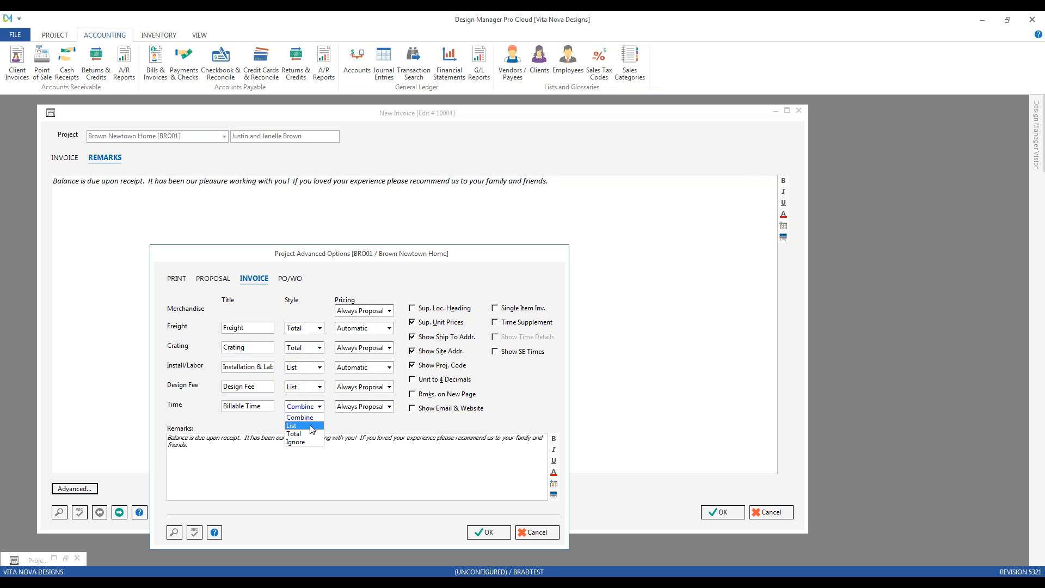
left_click(312, 425)
left_click(544, 338)
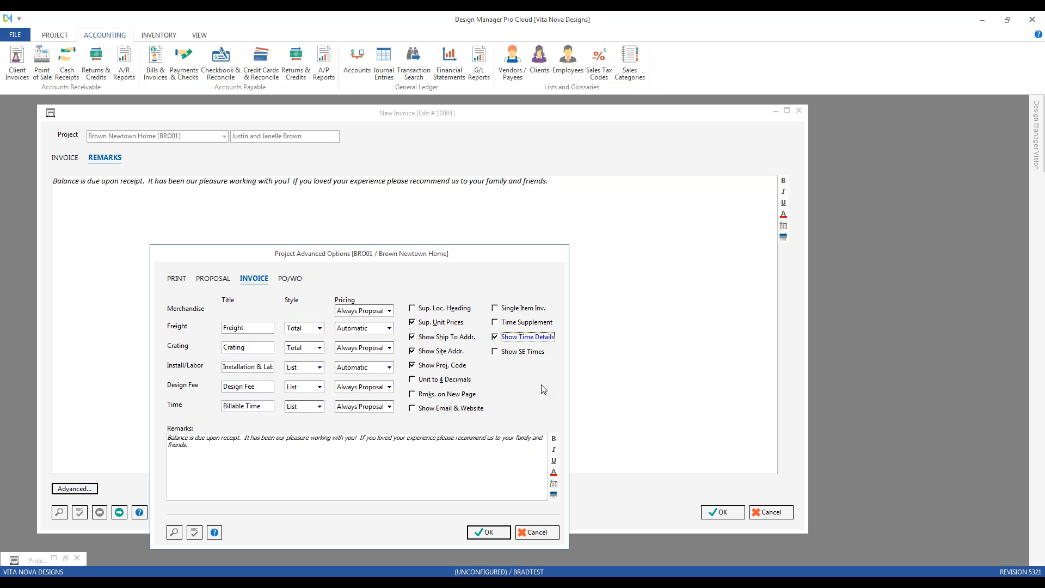
Apply the advanced options, tag both time items again and save the invoice
key("Return")
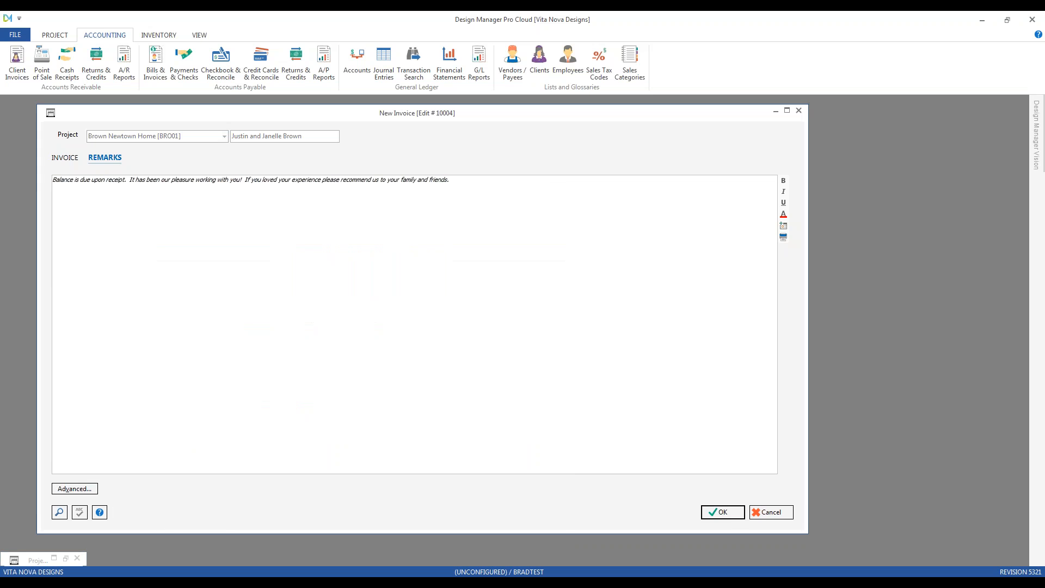
left_click(64, 157)
left_click(723, 511)
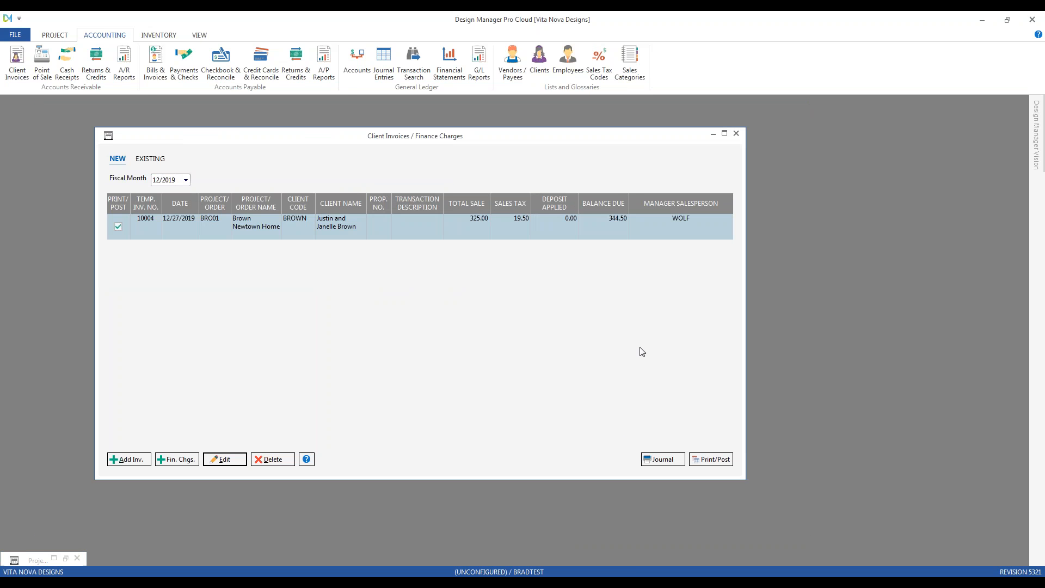
Preview the revised invoice in the Modern style and examine the time details listed under each item
left_click(713, 460)
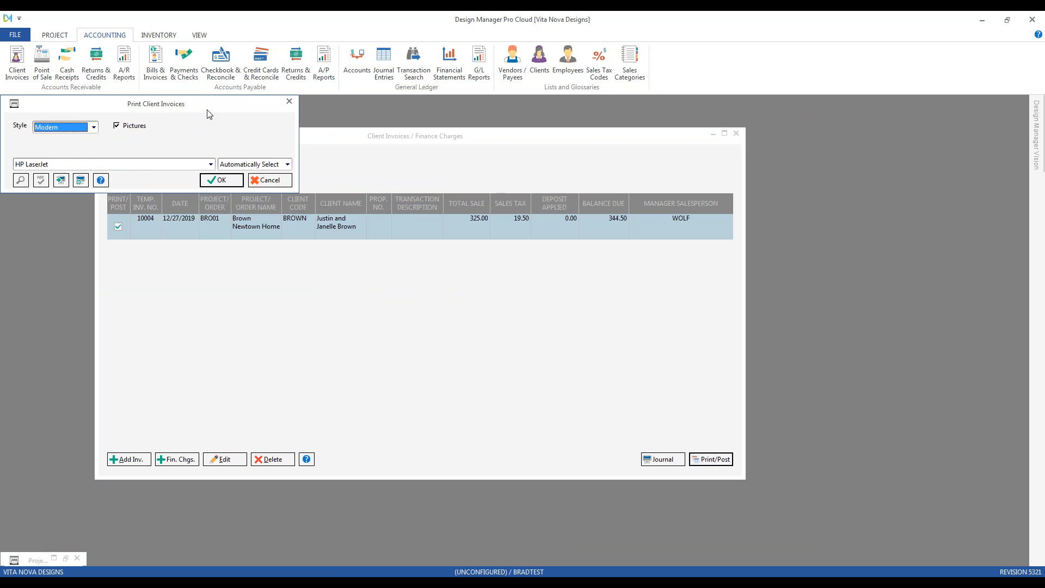
left_click_drag(205, 108, 254, 147)
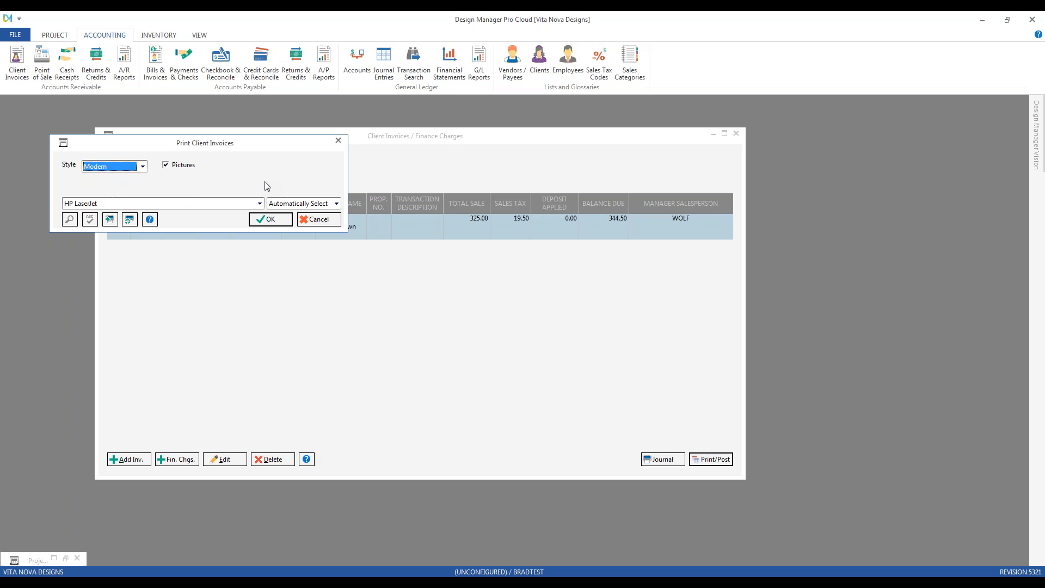
left_click(273, 219)
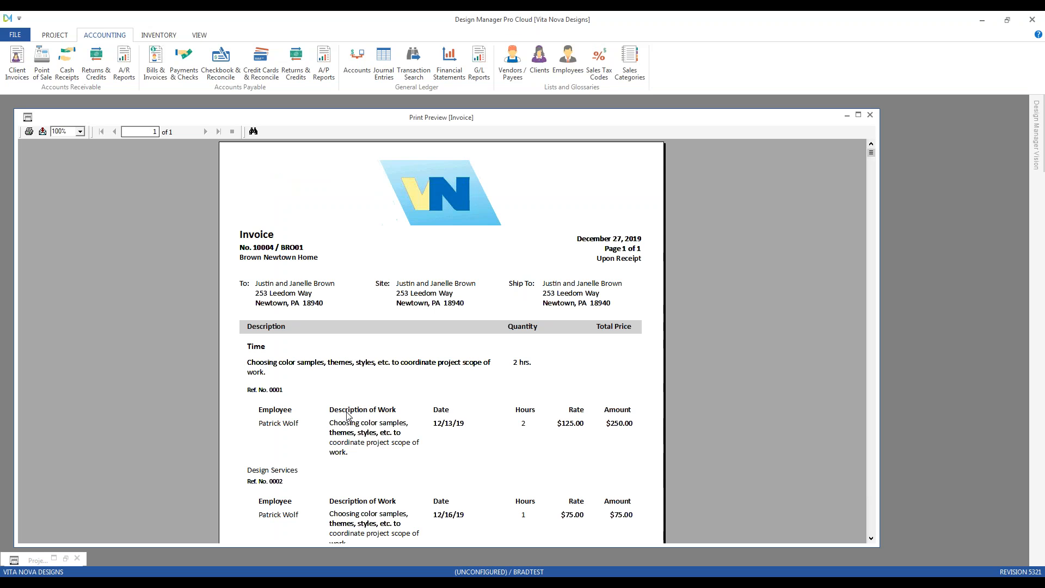
scroll(369, 500, "down", 3)
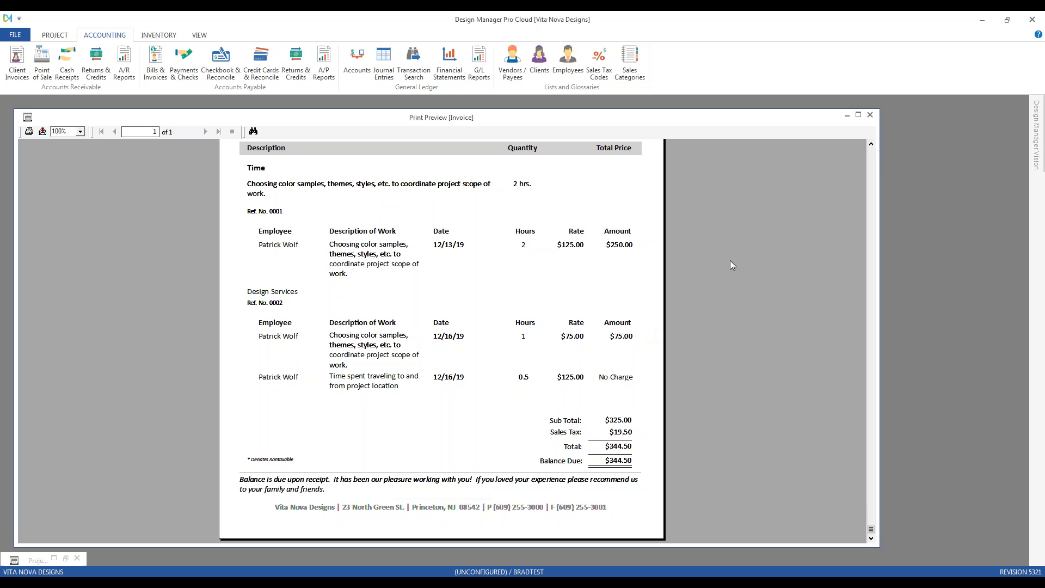
Close the invoice preview, accept and post the invoice into fiscal 12/2019, and close the client invoices window
left_click(870, 115)
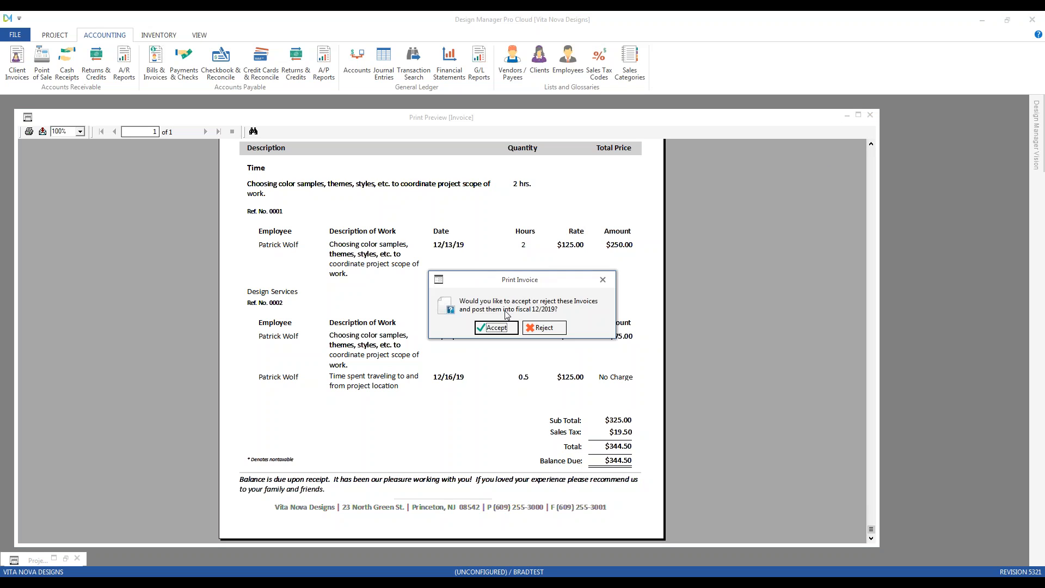
left_click(496, 326)
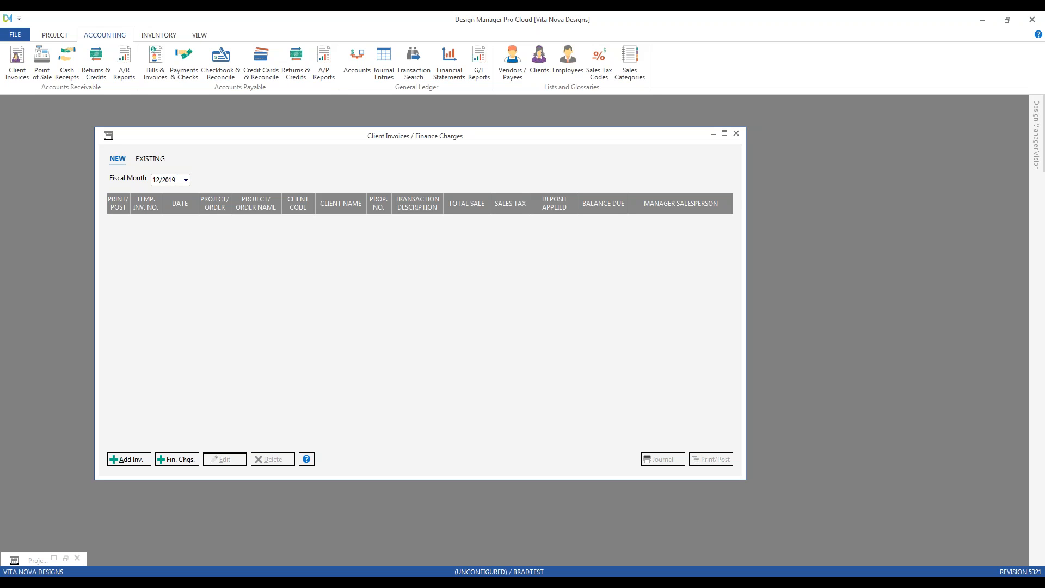
left_click(736, 133)
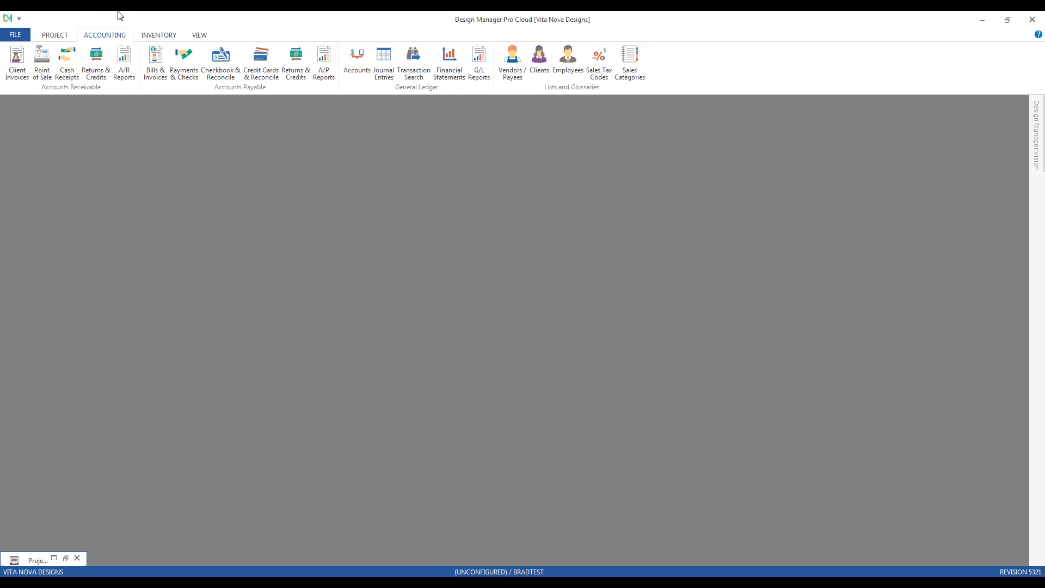
Open the Employee Time window from the project management functions
left_click(55, 34)
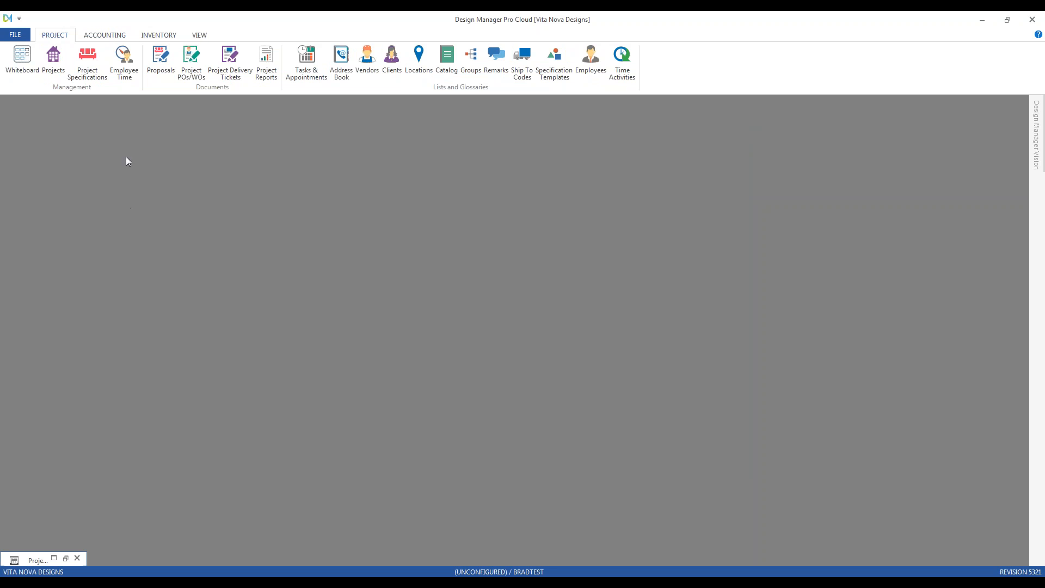
left_click(125, 67)
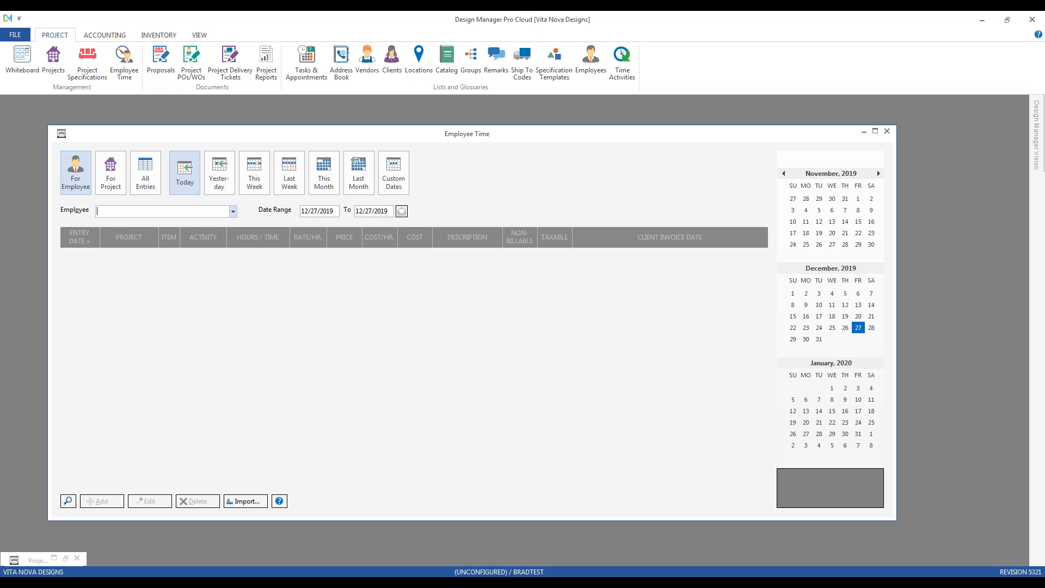
left_click_drag(102, 135, 202, 124)
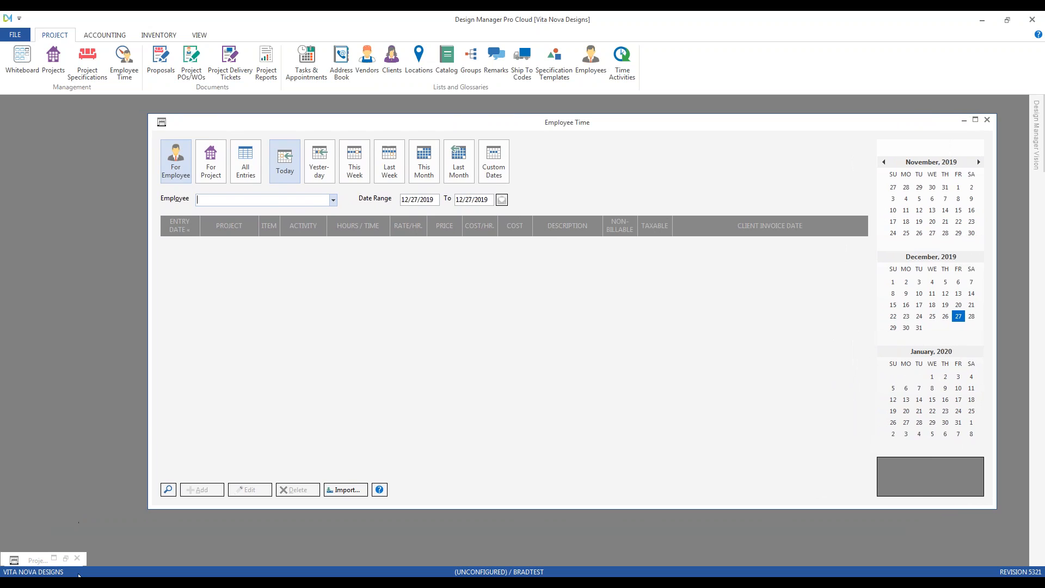
Restore the Projects list and open the default settings of Carter's Pennington Home
left_click(65, 558)
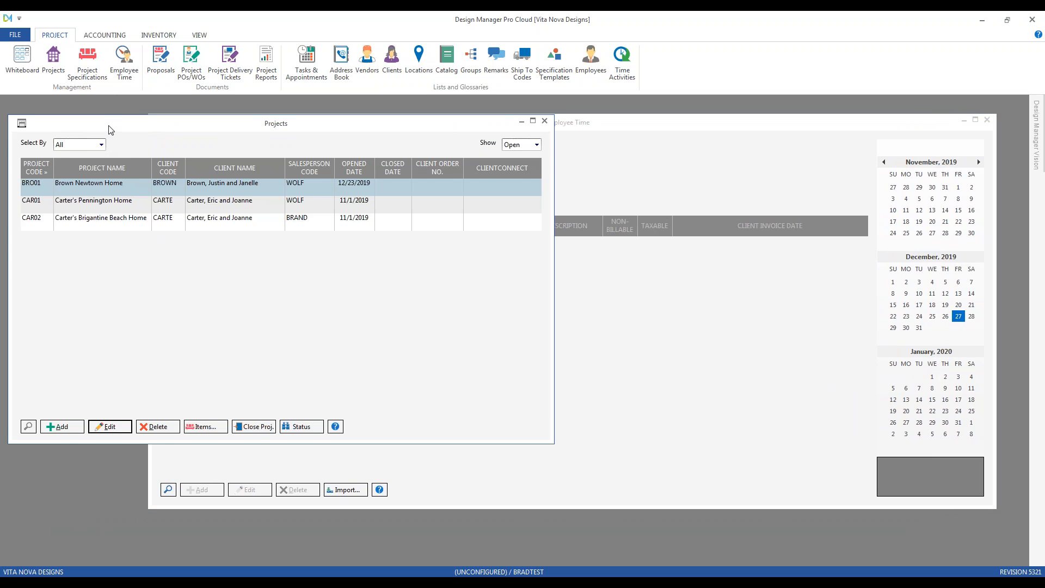
left_click_drag(110, 130, 113, 125)
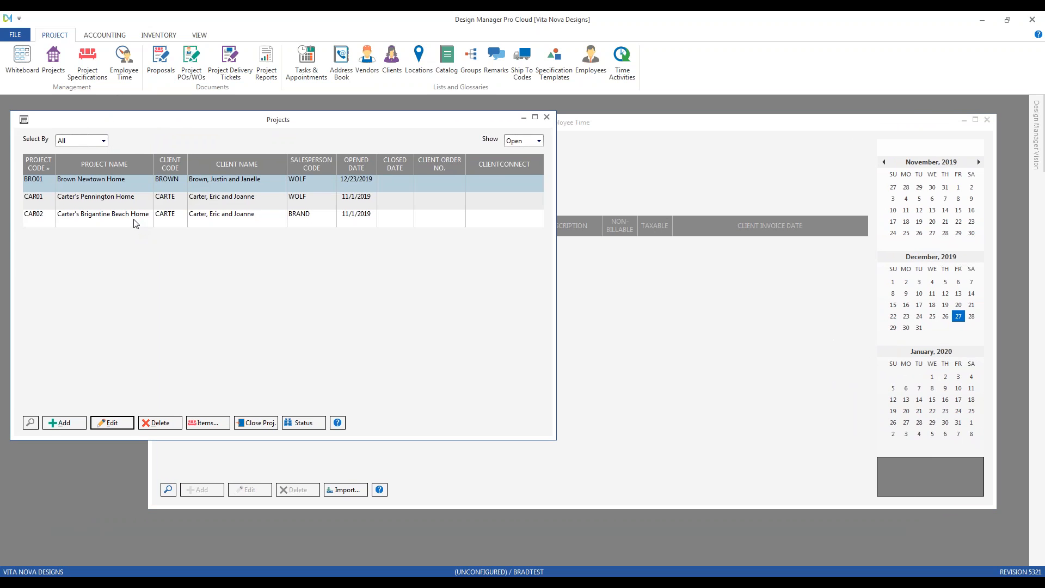
left_click(89, 197)
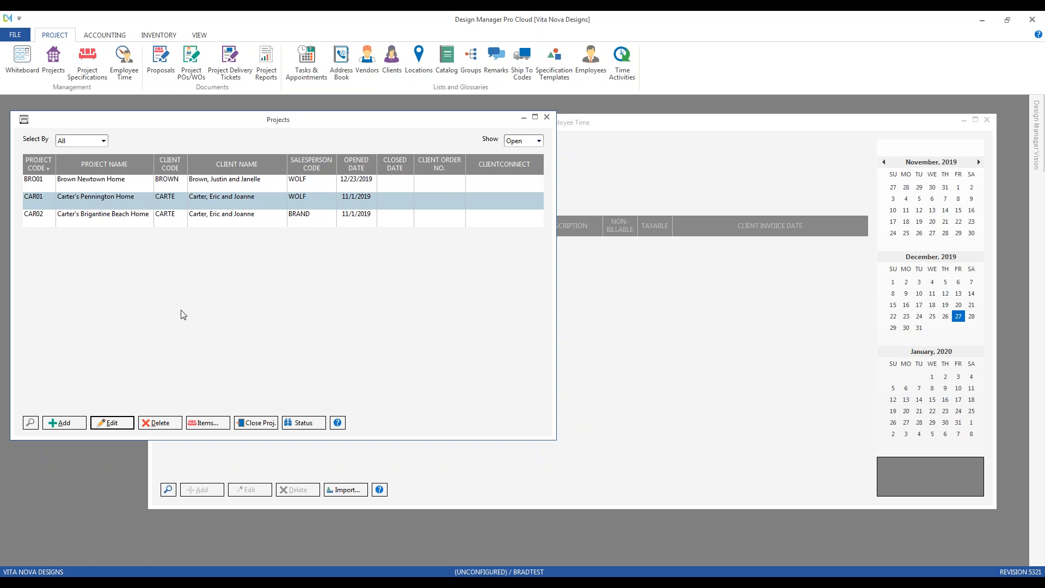
left_click(112, 423)
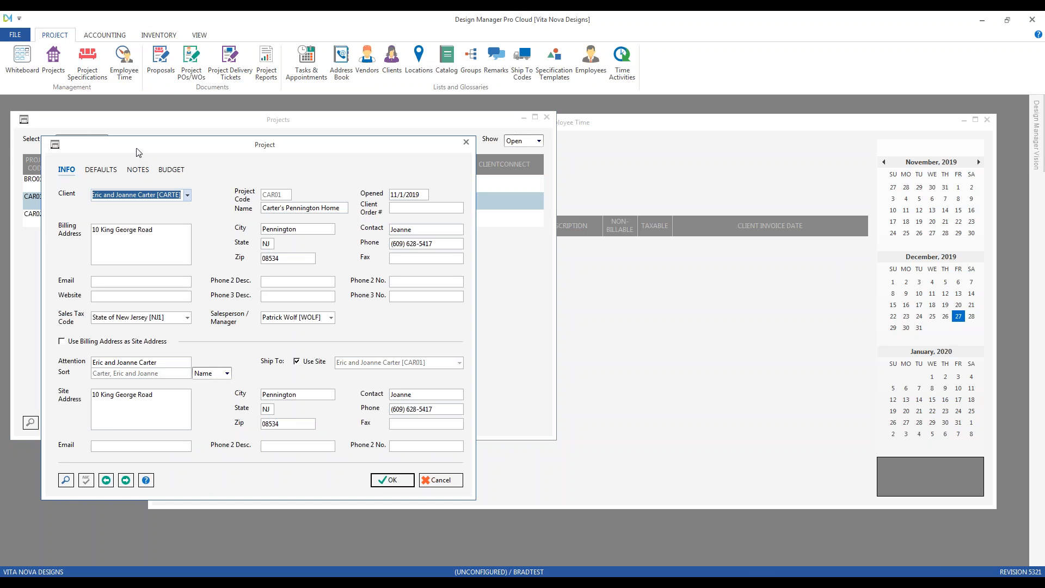
left_click_drag(123, 127, 105, 122)
left_click(69, 140)
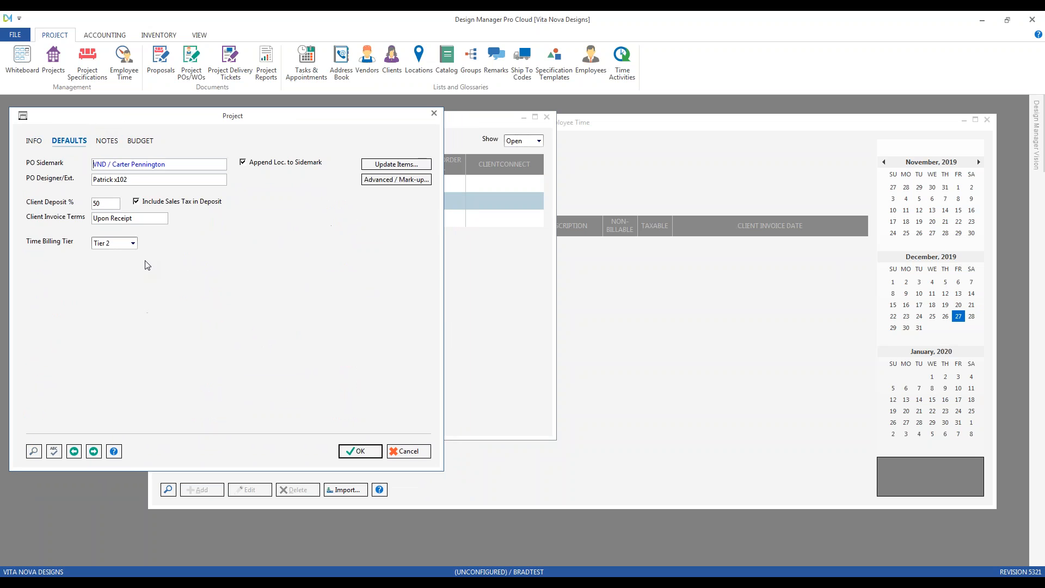
Open the project's advanced options and show its time entry settings
left_click(410, 181)
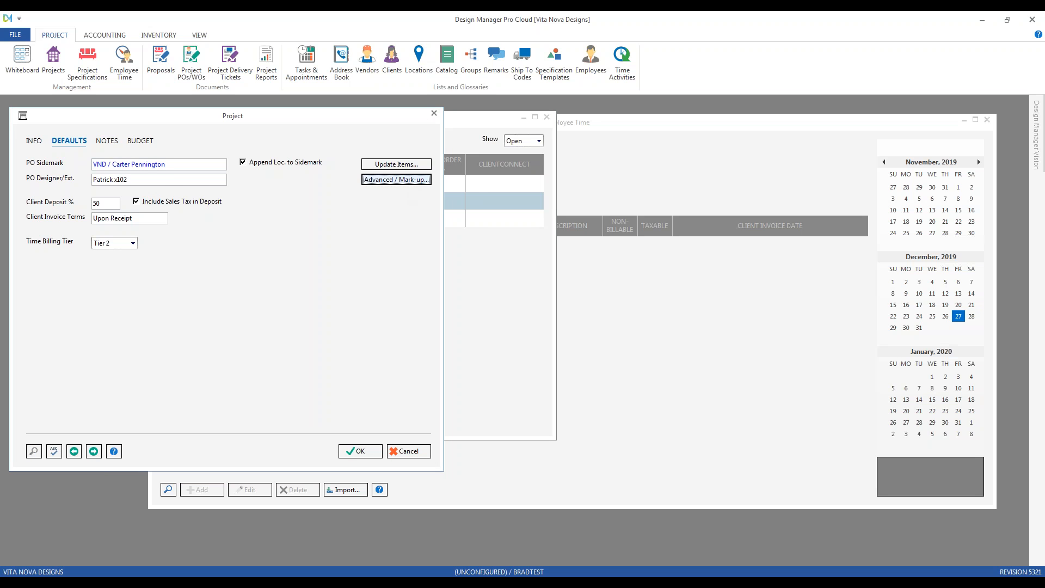
left_click_drag(194, 159, 149, 121)
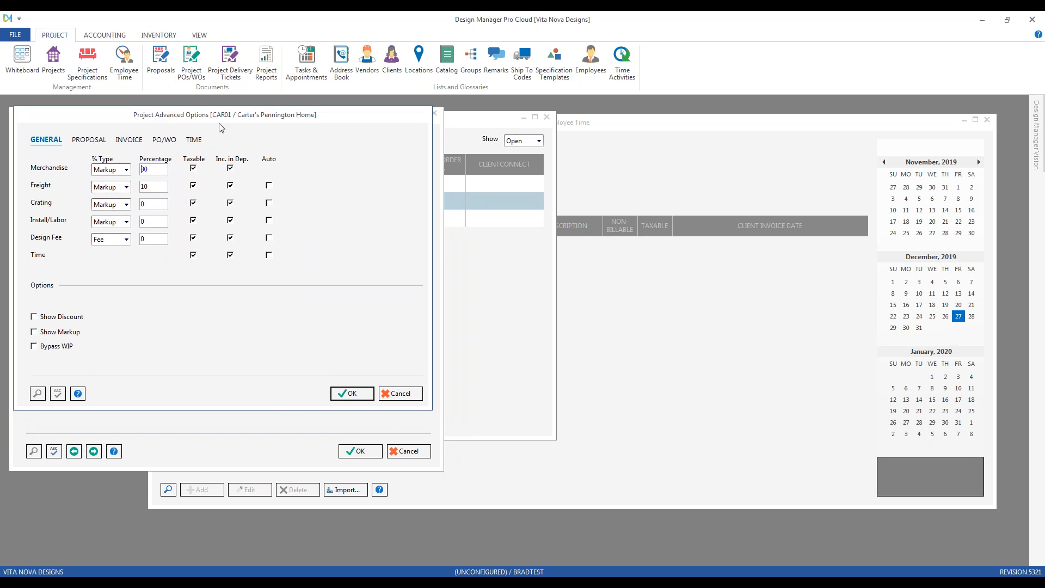
left_click(194, 140)
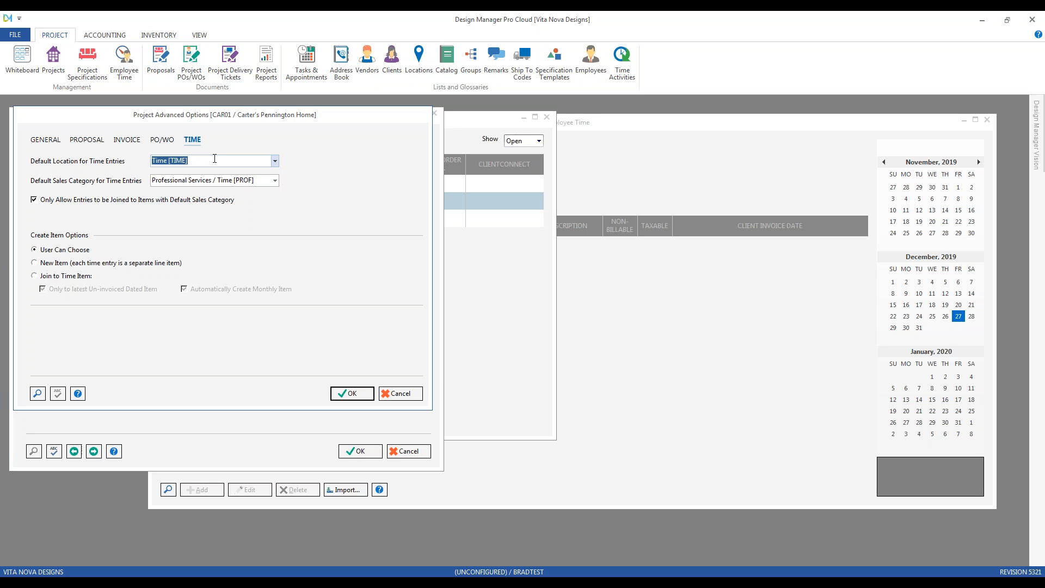
Try the Join to Time Item option, return to User Can Choose, and cancel out of the project without saving
left_click(256, 180)
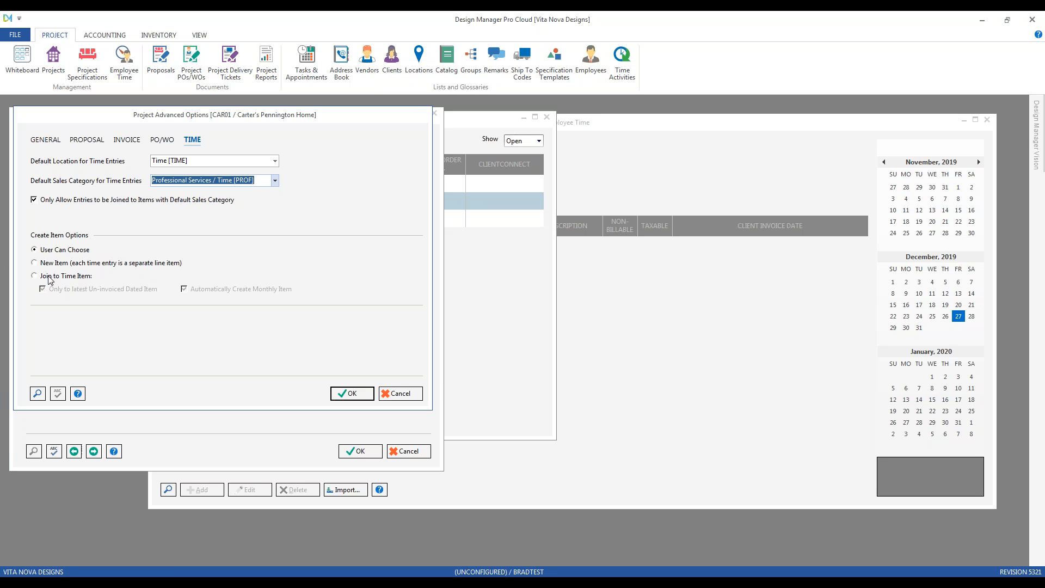
left_click(86, 279)
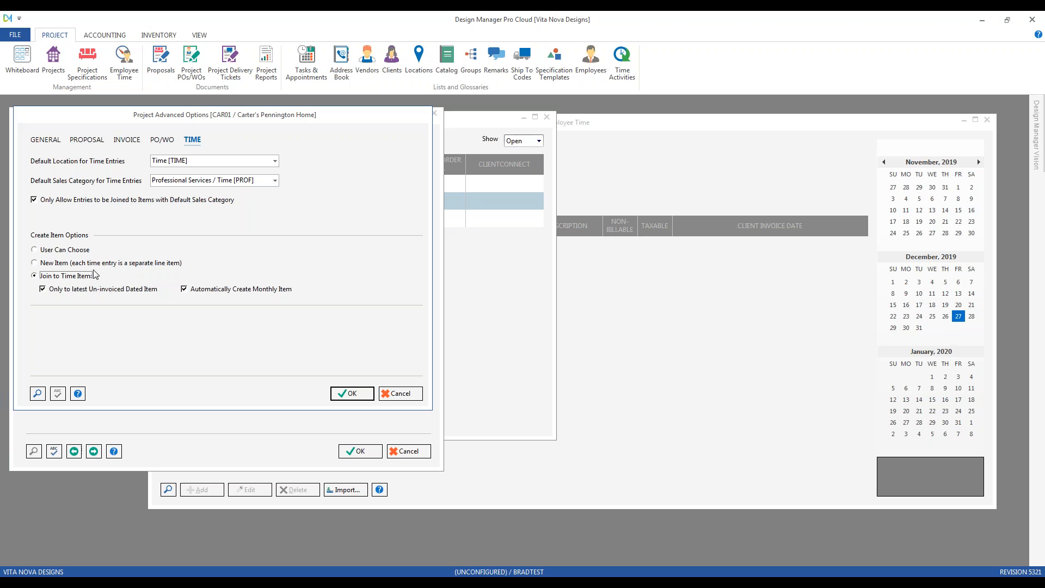
left_click_drag(136, 116, 144, 126)
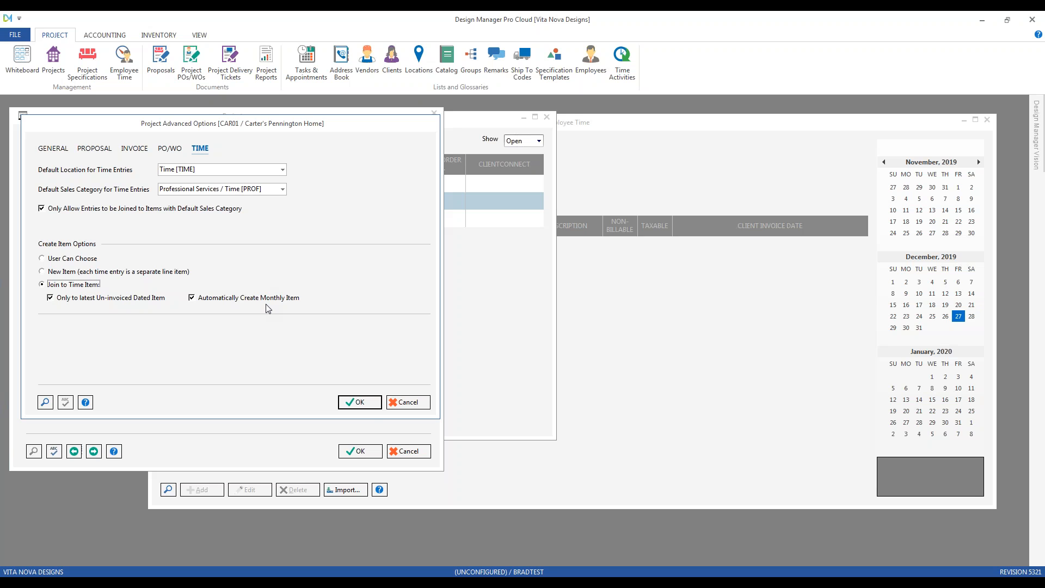
left_click(91, 259)
left_click(414, 404)
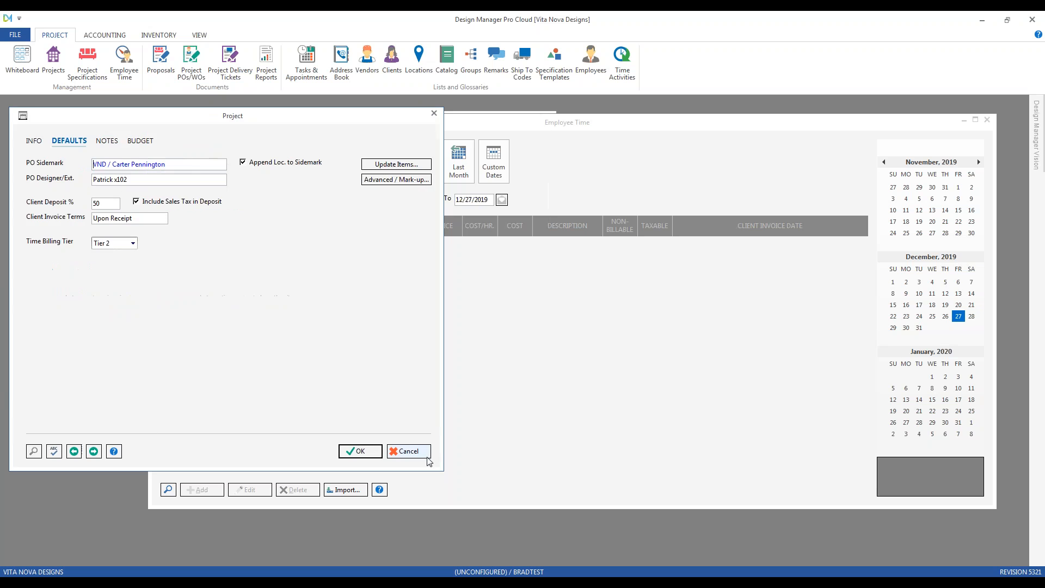
left_click(420, 453)
left_click(546, 116)
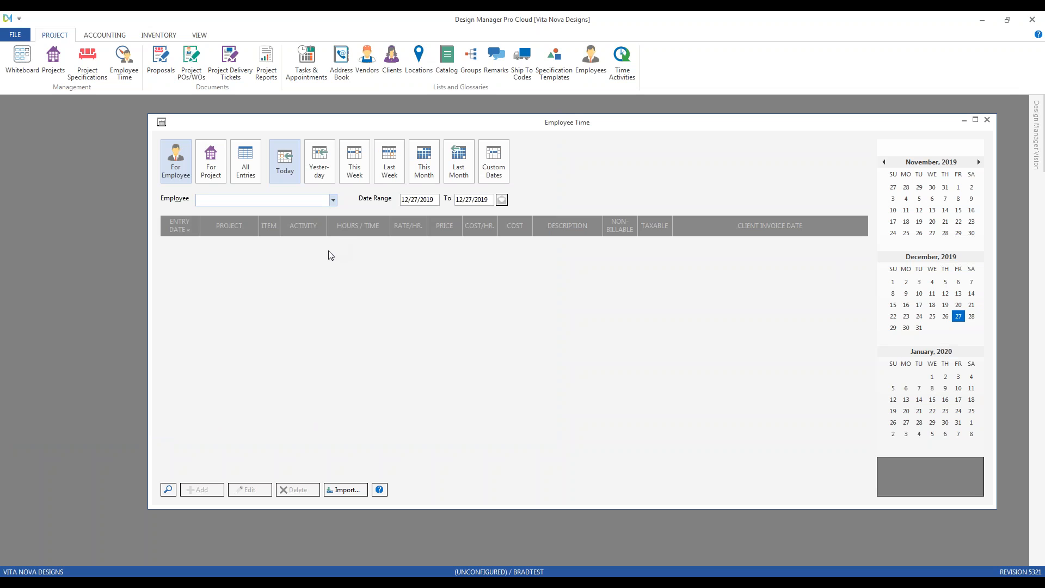
Open the Brown Newtown Home specifications and add an item described as "Design Services for December, 2019"
left_click(92, 71)
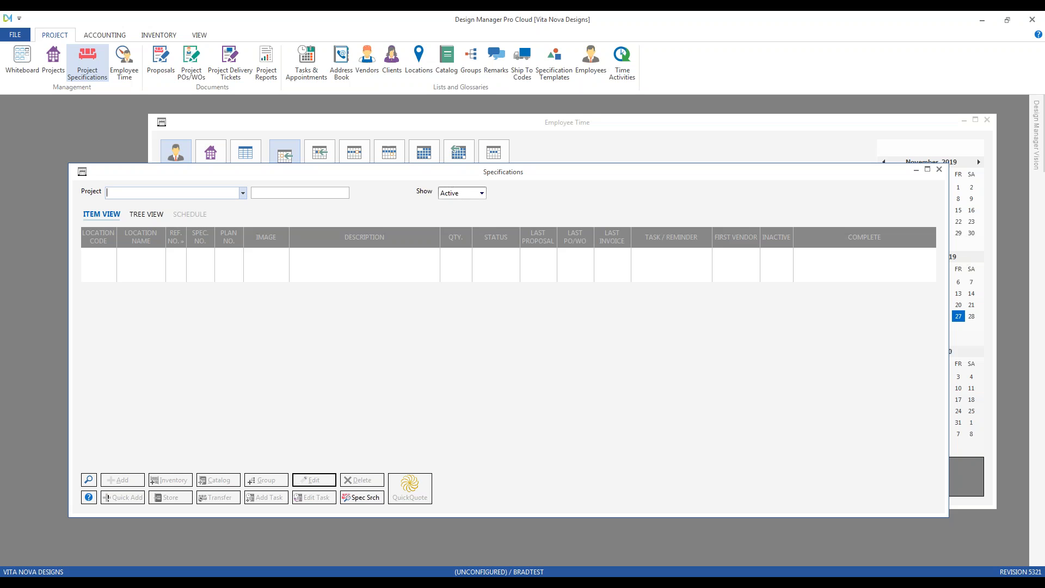
type("br")
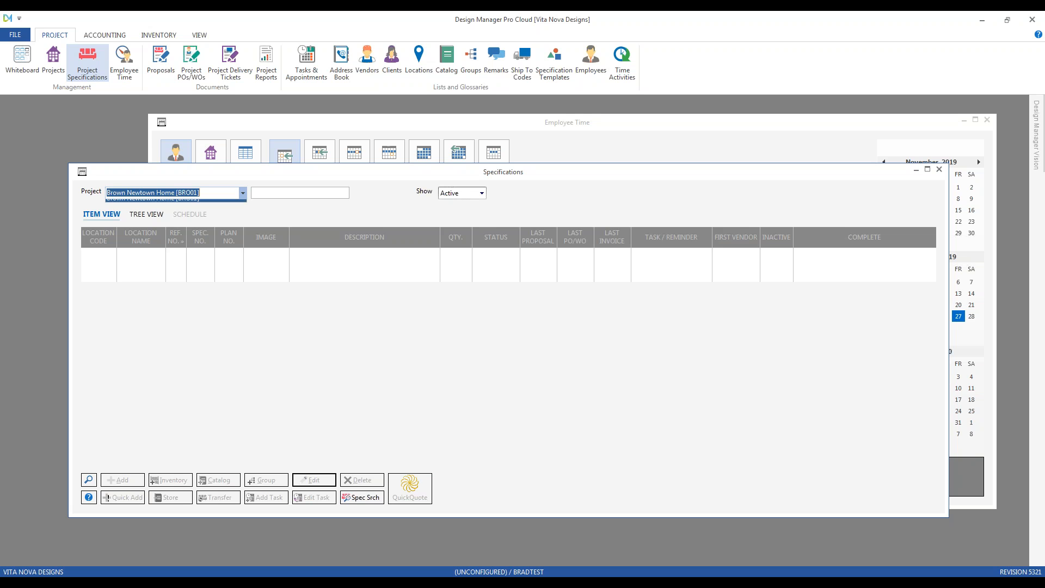
key("Return")
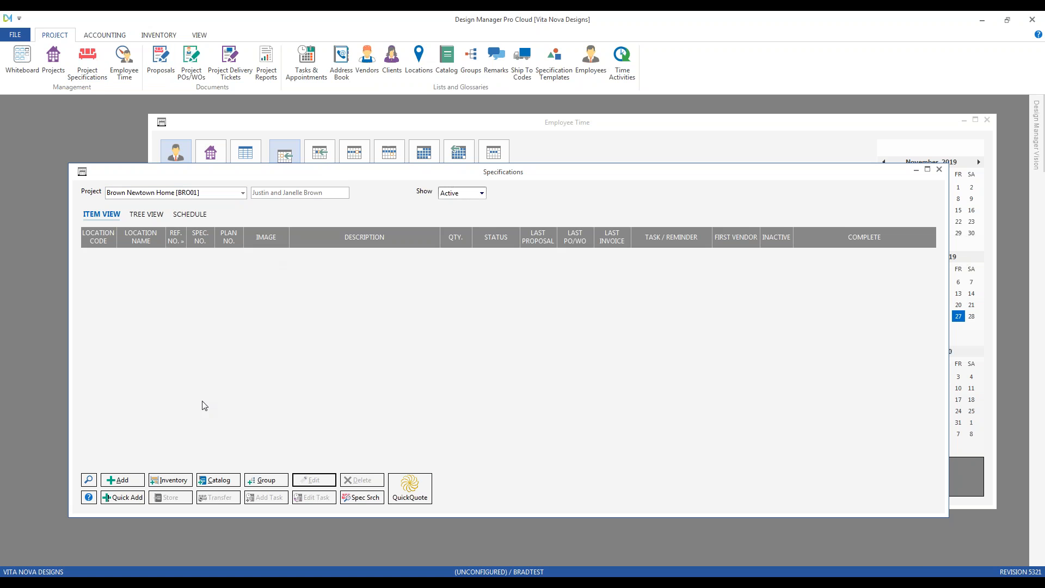
left_click(129, 484)
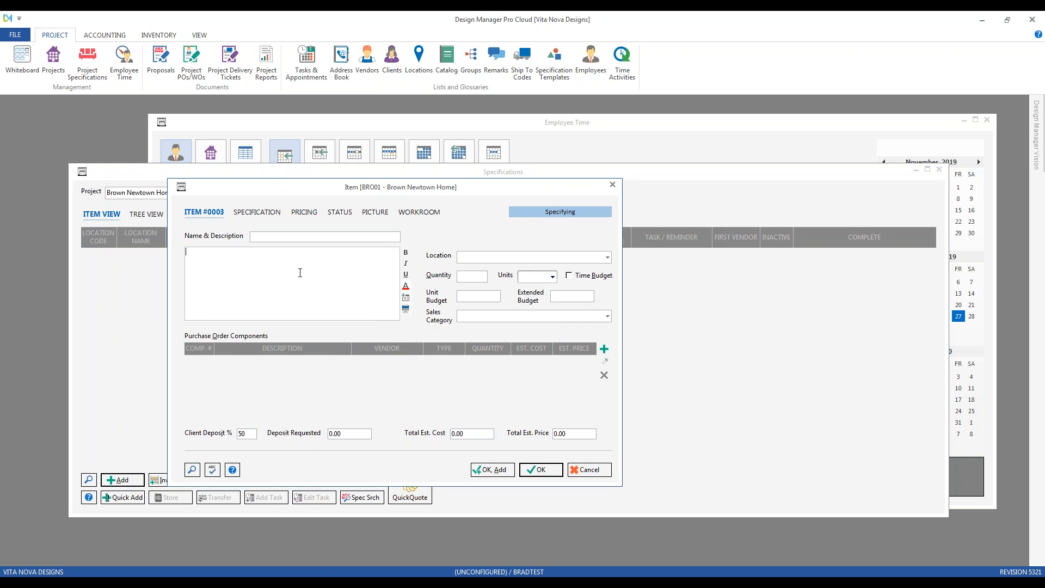
type("Design Services for December, 2019")
key("Tab")
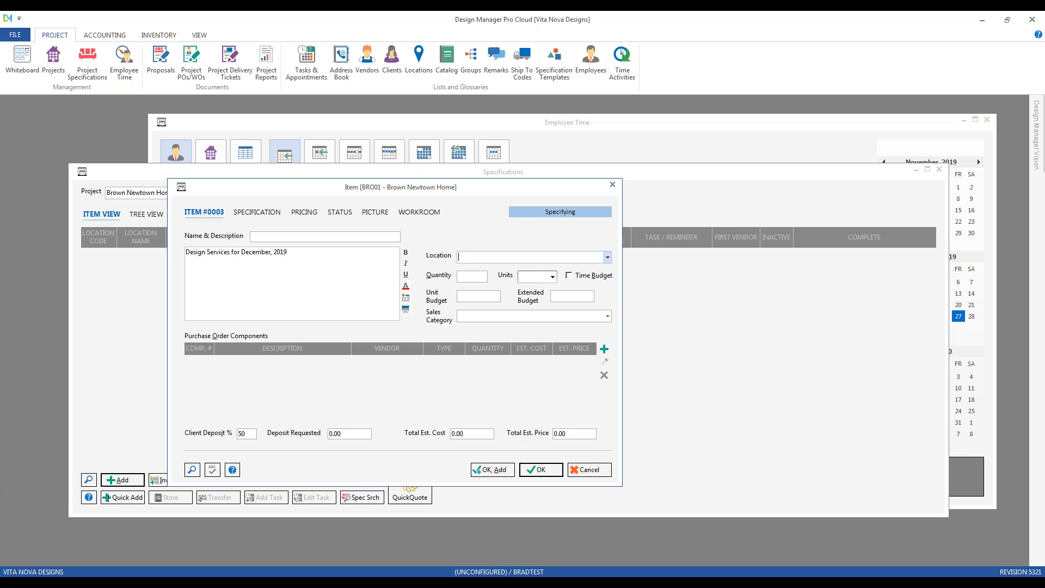
Assign the new item to the Time location, turn on Time Budget and check the Professional Services / Time sales category
type("t")
key("Tab")
left_click(530, 256)
key("BackSpace")
left_click(587, 281)
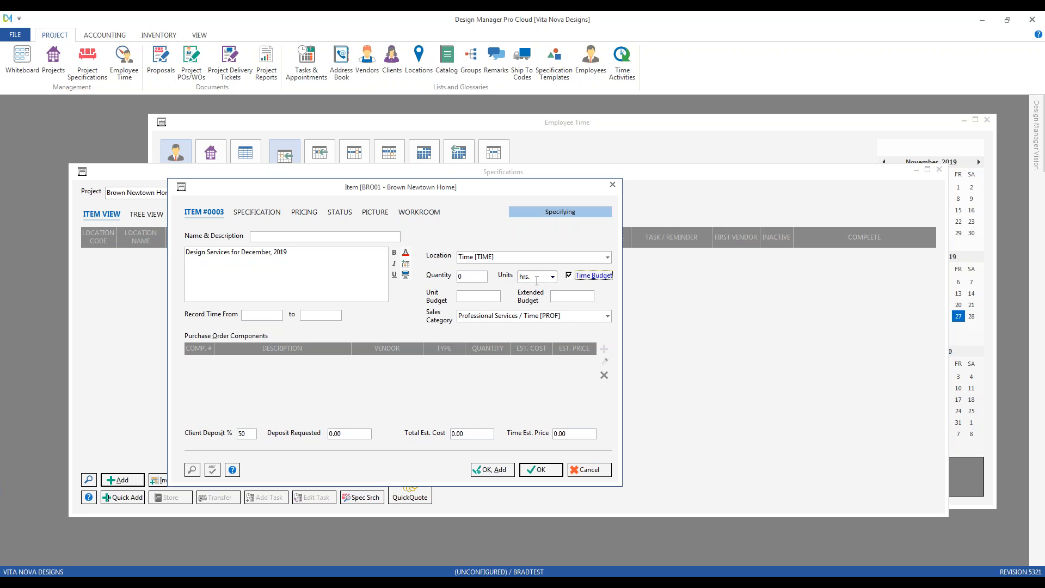
left_click(514, 256)
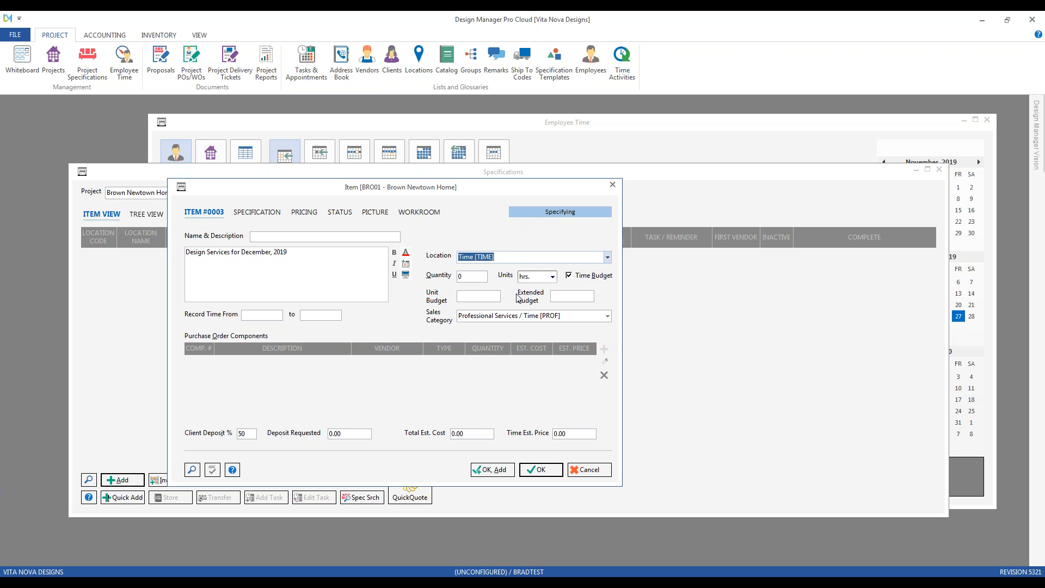
left_click(512, 315)
left_click(603, 256)
left_click(605, 314)
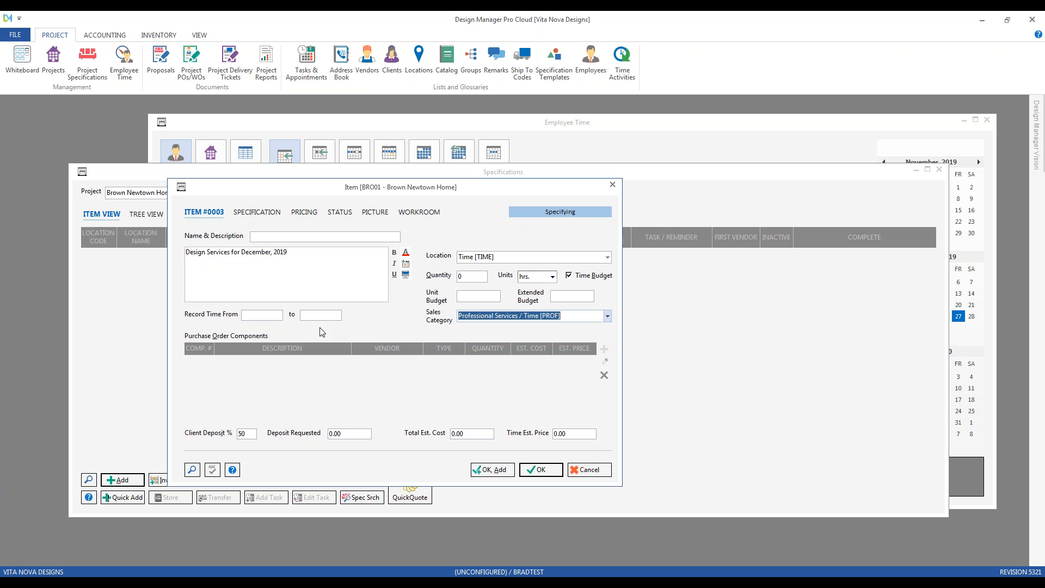
Set the item's time recording period from 12/1/2019 to 12/31/2019 and save the item
left_click(264, 315)
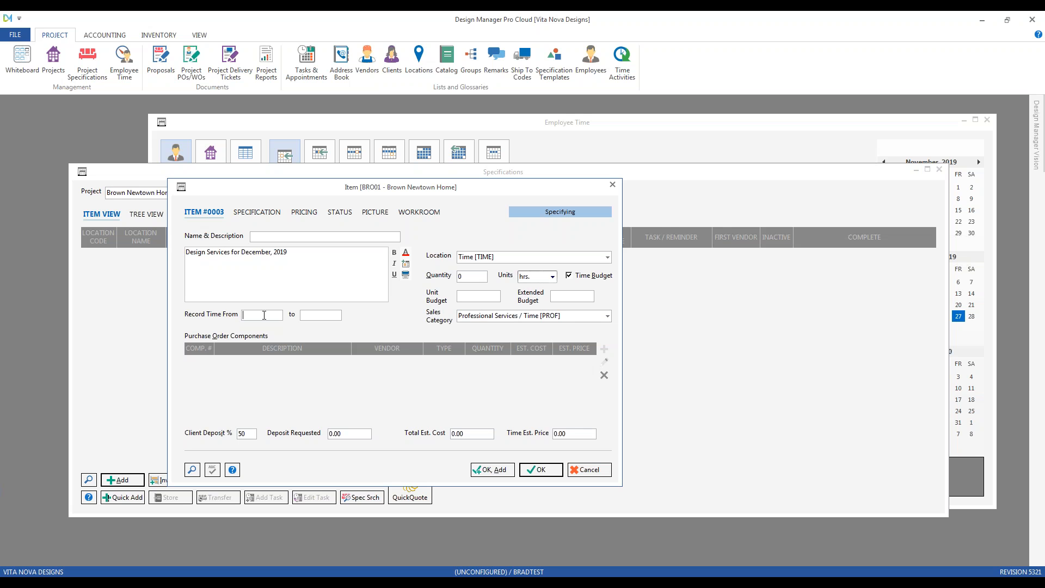
type("12/1")
key("Tab")
type("12 31")
key("Tab")
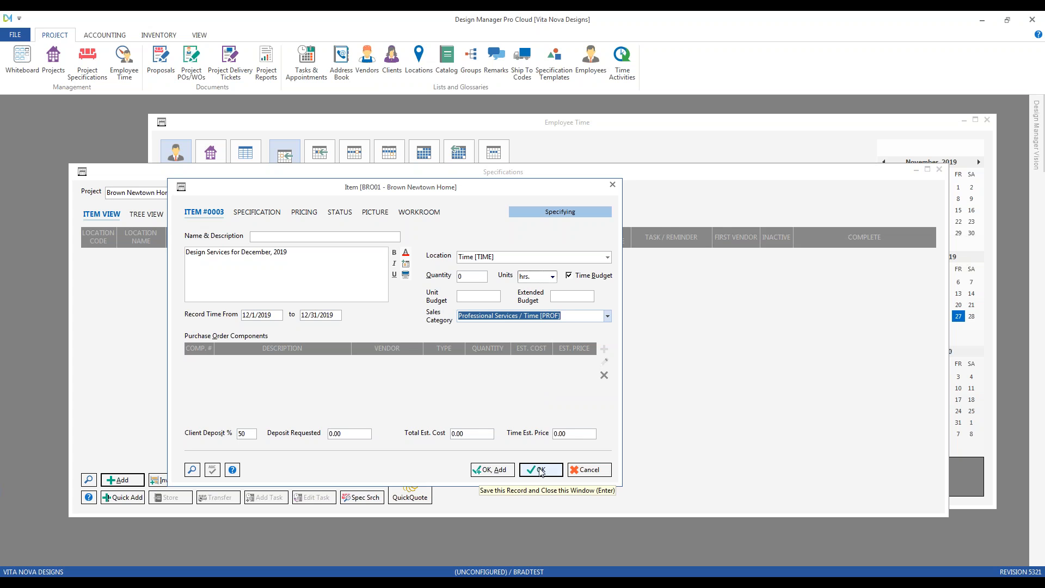
left_click(541, 470)
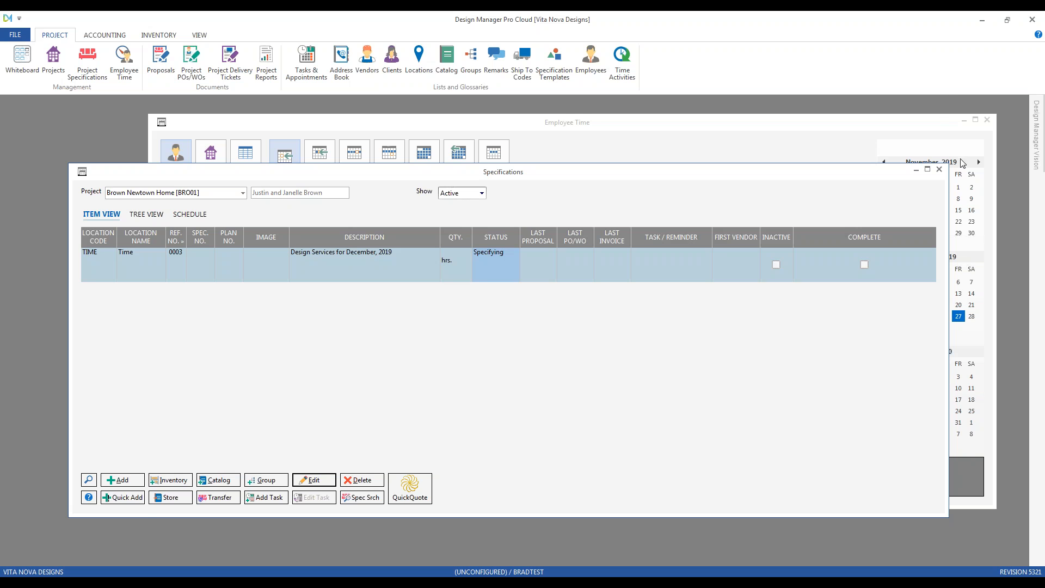
Minimize the specifications and list this week's Employee Time entries for all employees and projects
left_click(916, 169)
left_click_drag(441, 126, 322, 122)
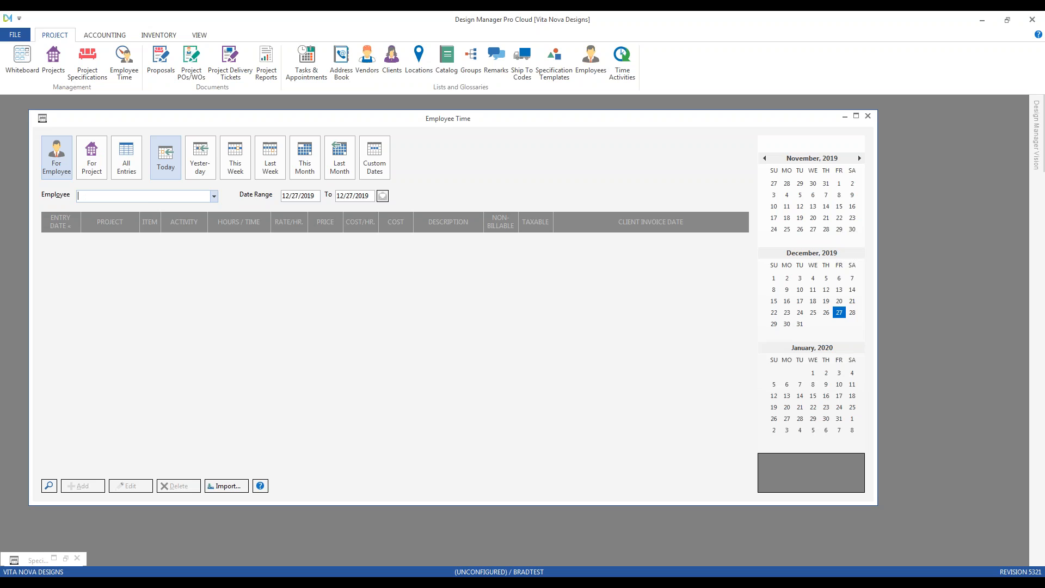
left_click(90, 155)
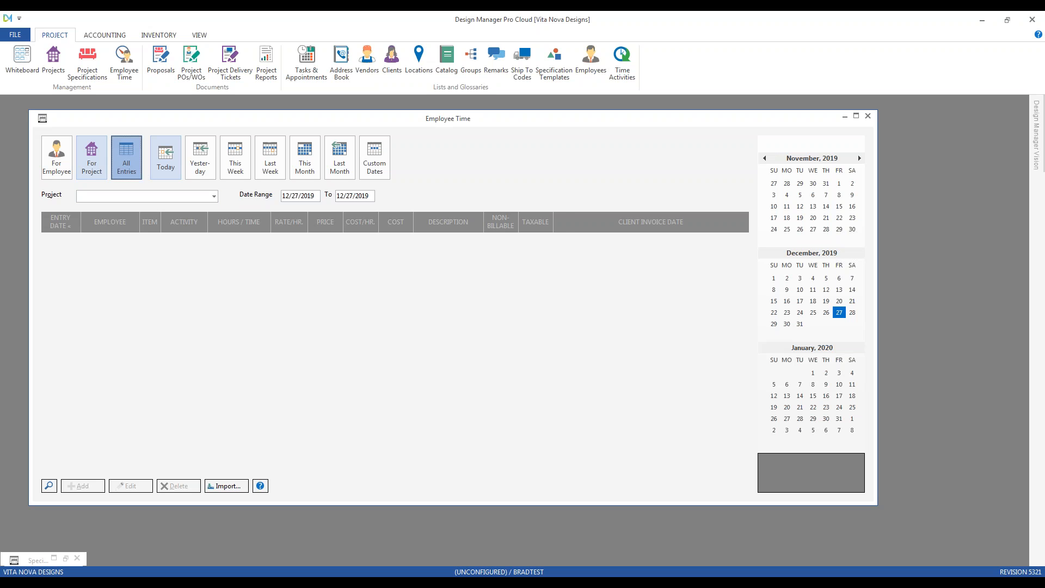
left_click(126, 159)
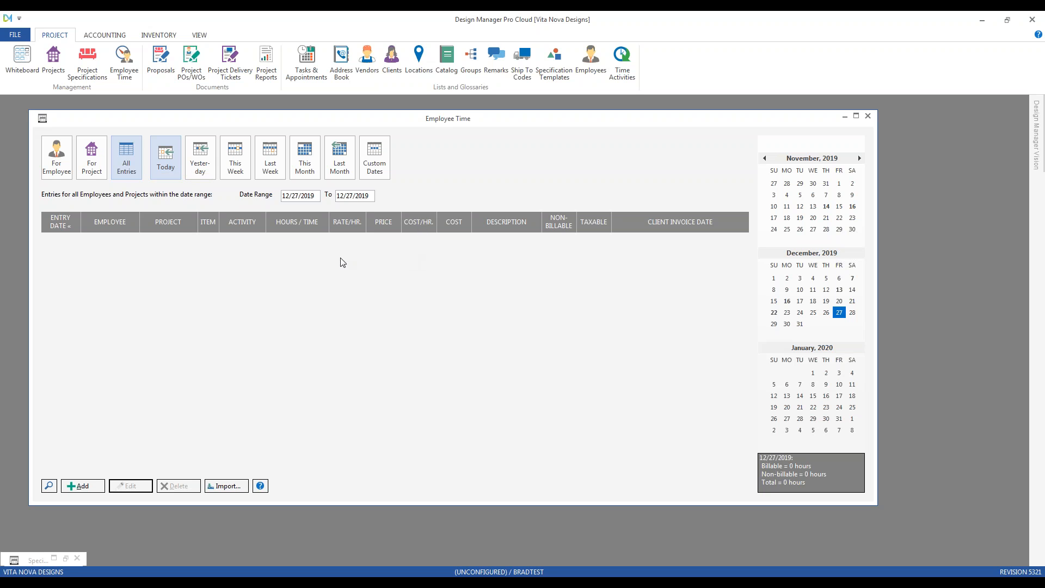
left_click(201, 165)
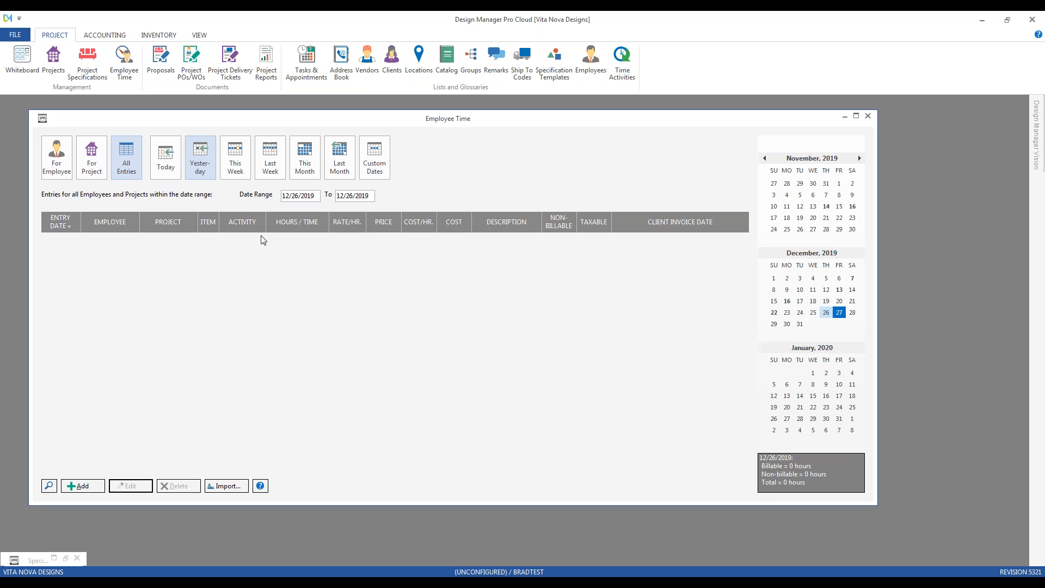
left_click(235, 158)
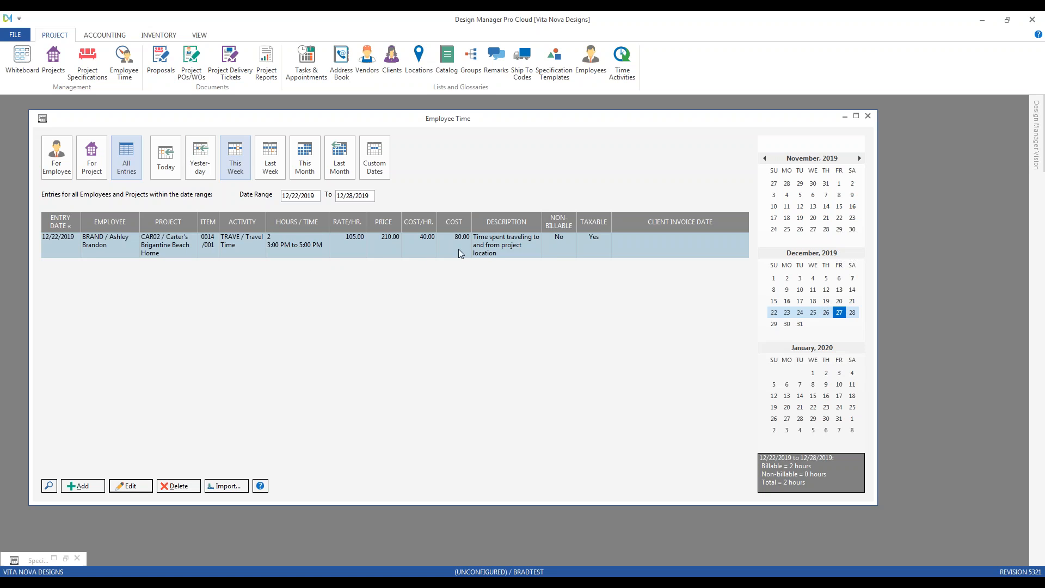
List all employees' time entries for last week, this month and last month in turn
left_click(275, 170)
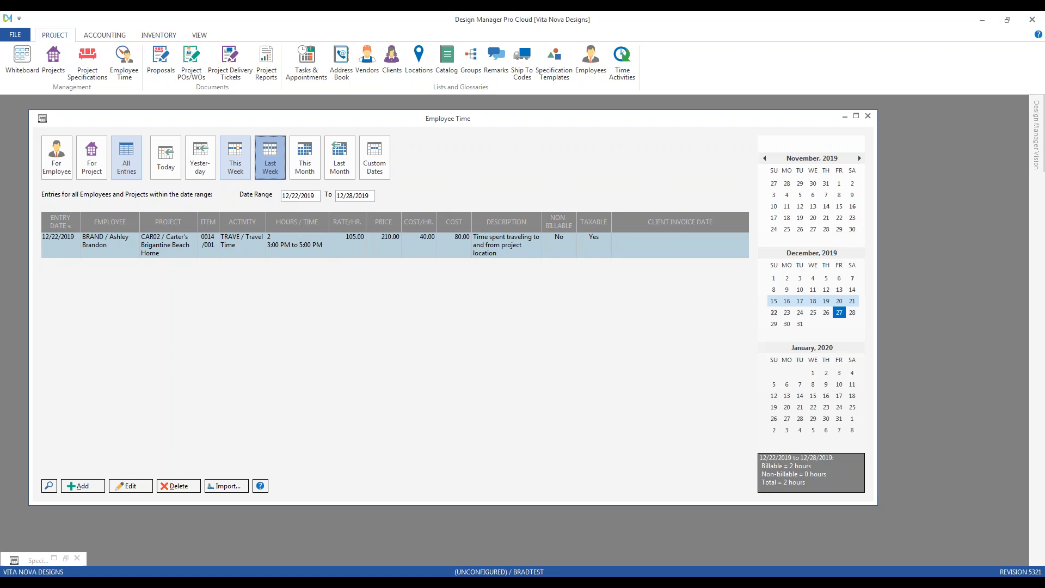
left_click(305, 164)
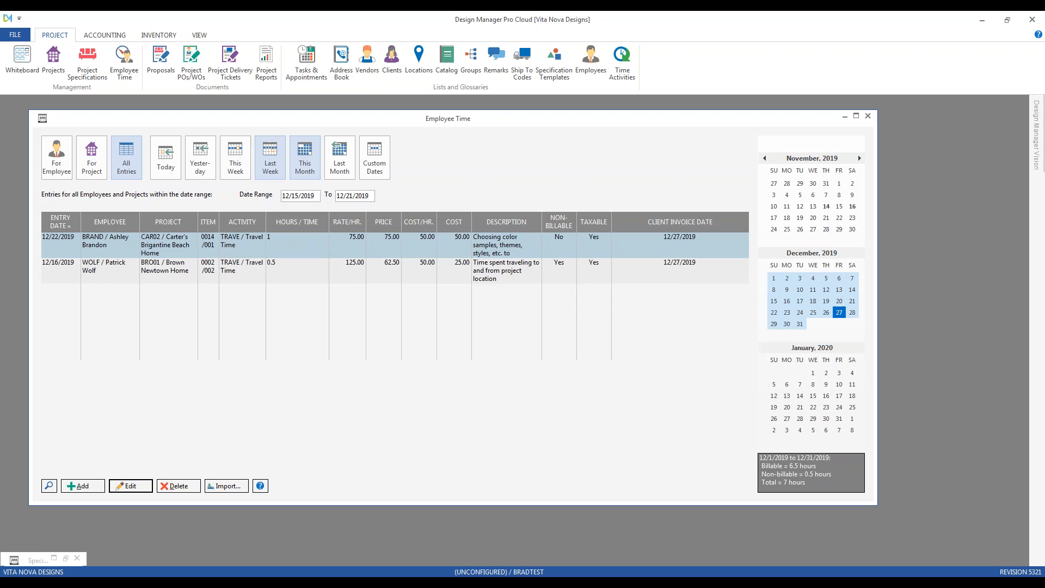
left_click(343, 158)
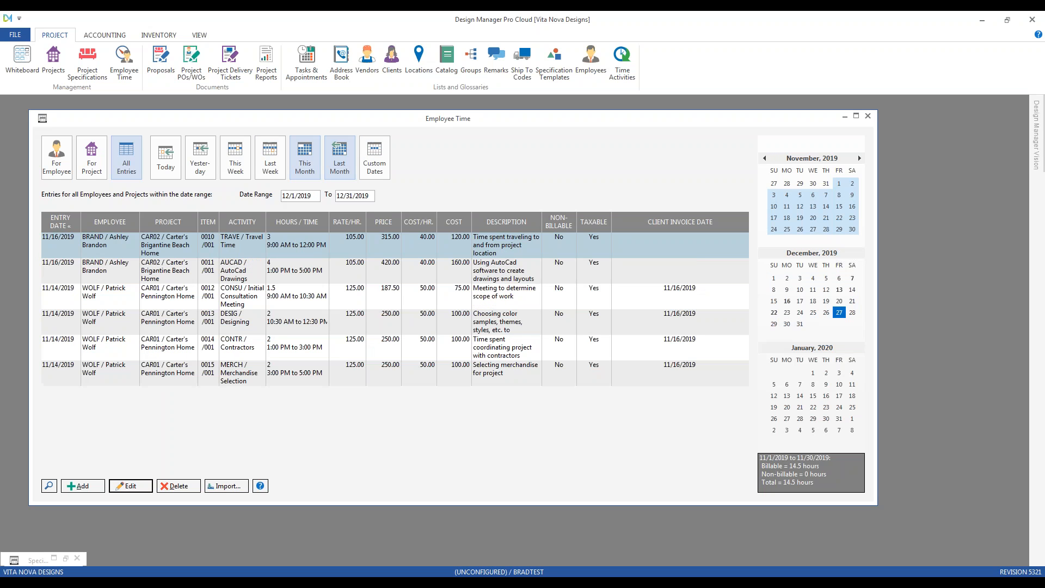
List all time entries for the custom date range 1/1/2019 to 12/27/2019
left_click(383, 150)
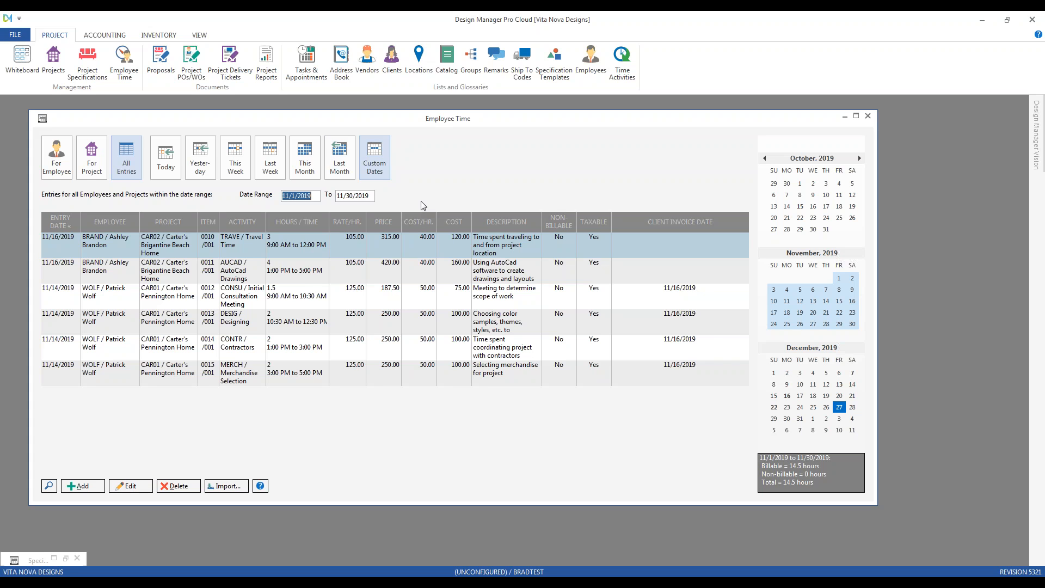
type("1 1")
key("Tab")
type("12")
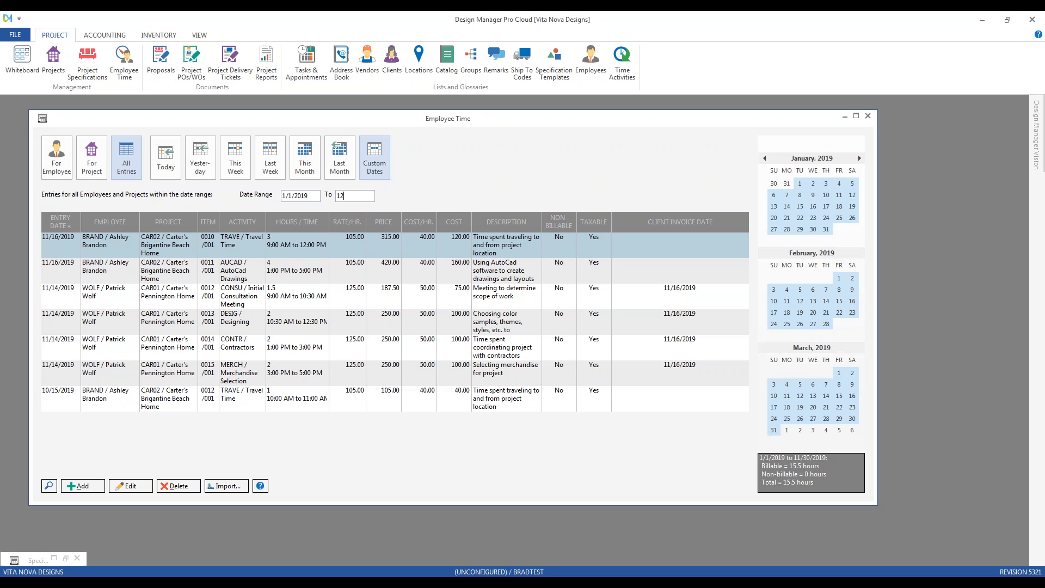
type(" 27")
key("Tab")
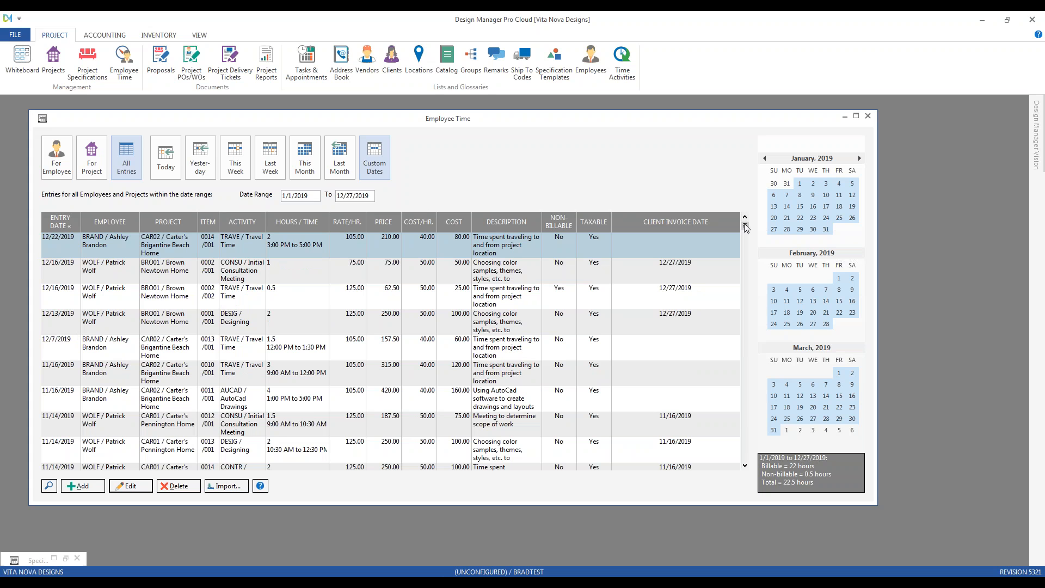
Use the side calendar to select November 1 to November 30, 2019 as the date range of the entries
left_click(860, 159)
left_click(860, 159)
left_click(860, 159)
left_click(860, 159)
left_click(860, 159)
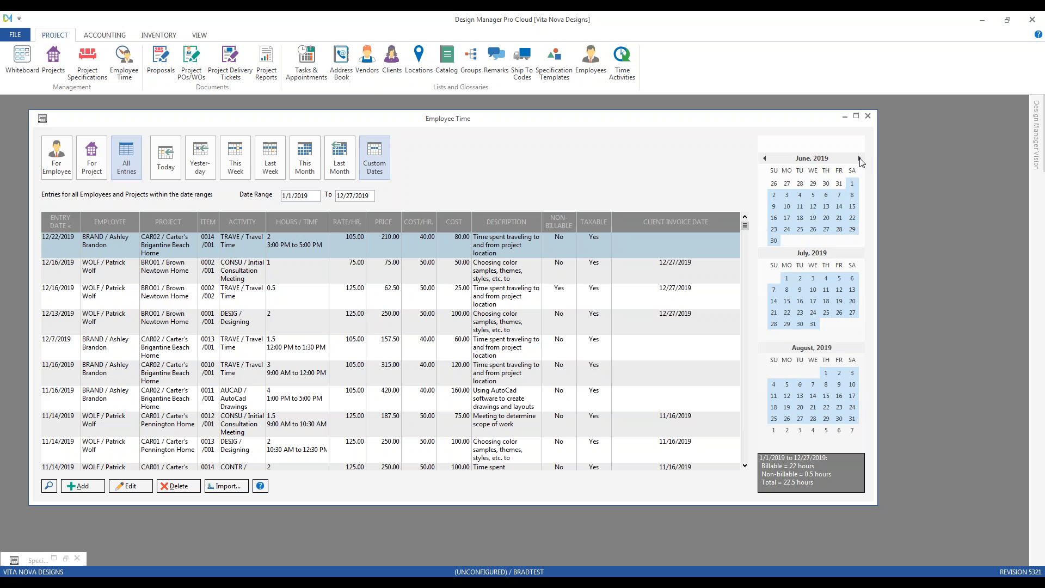
left_click(860, 159)
left_click(860, 159)
left_click(860, 159)
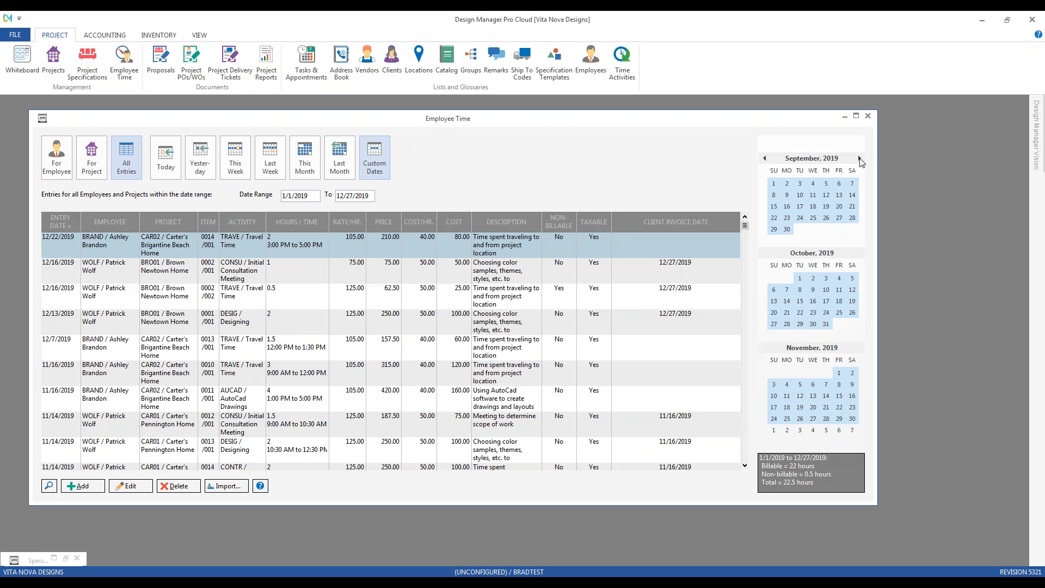
left_click(860, 158)
left_click(838, 278)
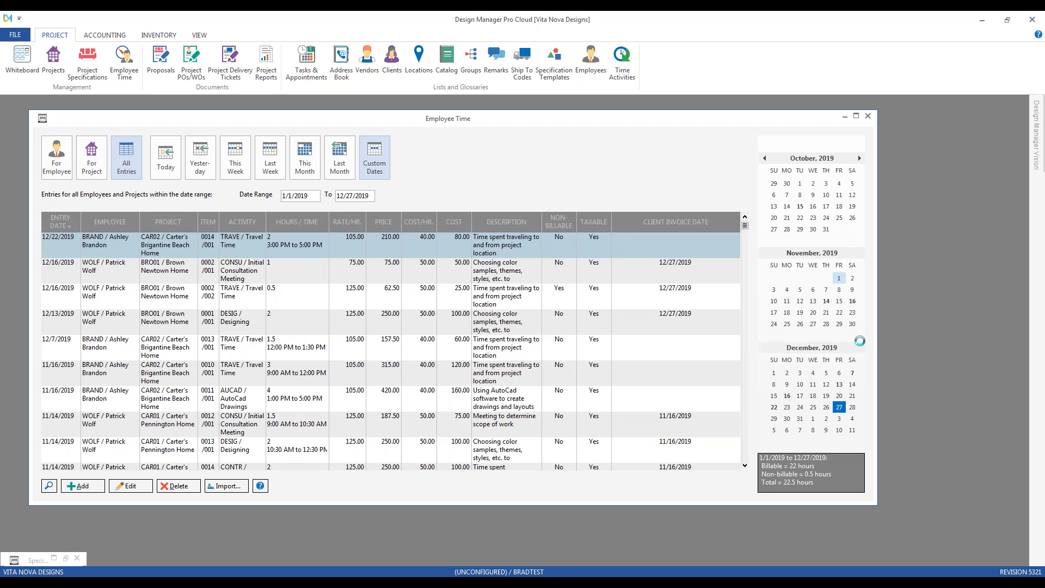
left_click_drag(839, 278, 853, 323)
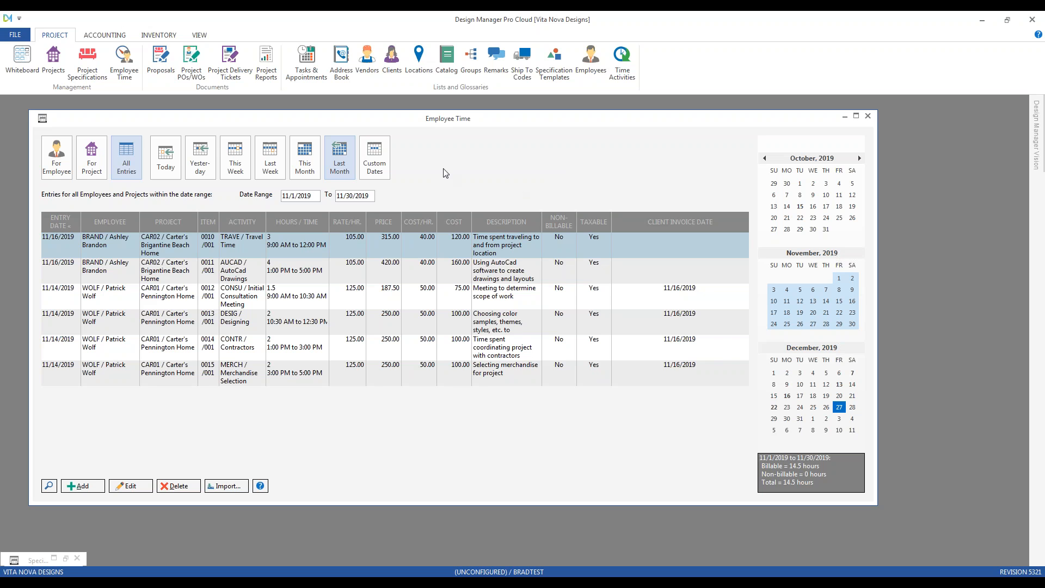
List this month's time entries for only the employee working on Carter's Brigantine Beach Home
left_click(61, 155)
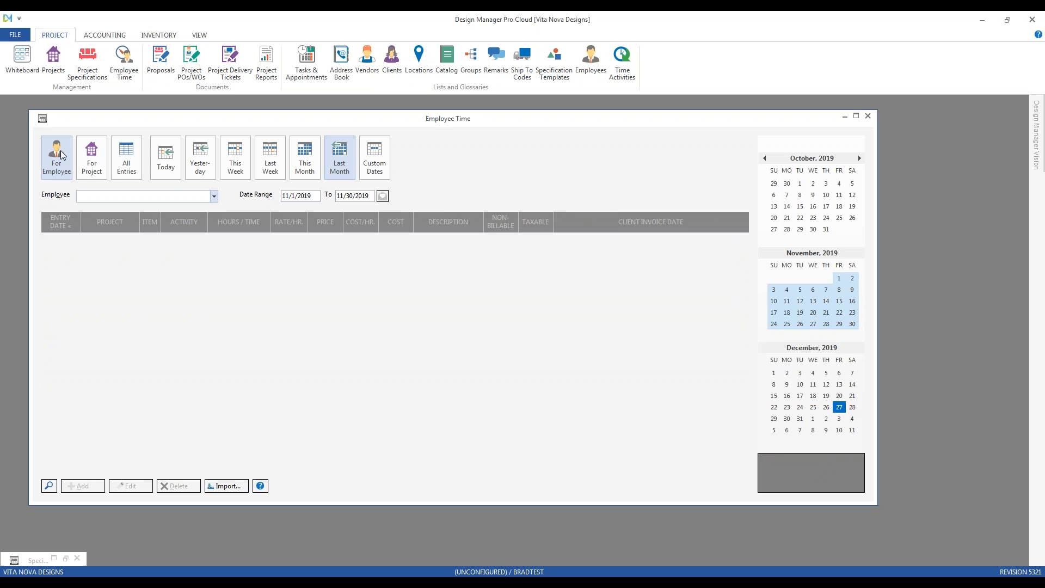
left_click(300, 168)
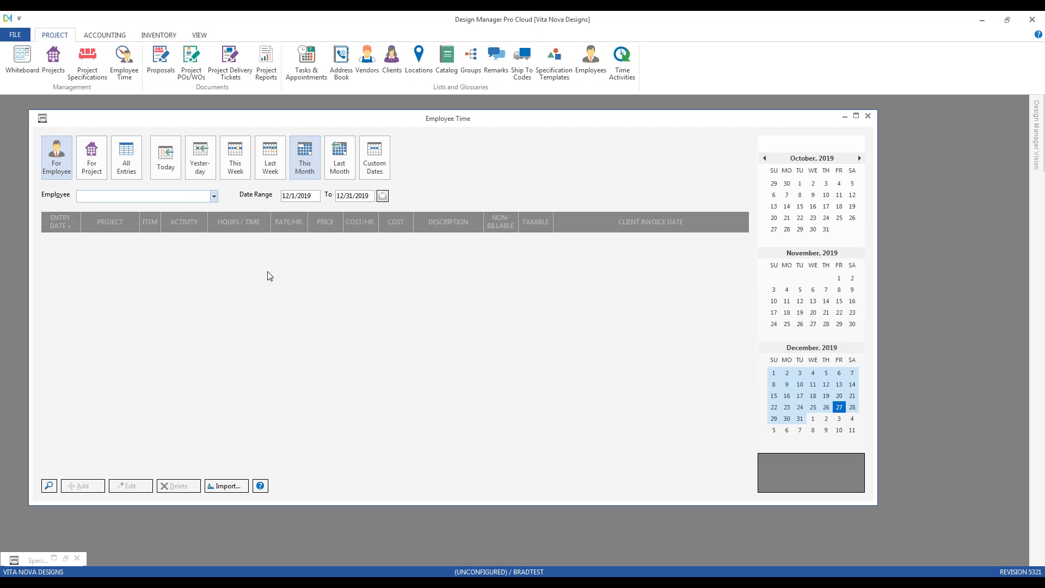
left_click(144, 196)
type("as")
key("Down")
key("Tab")
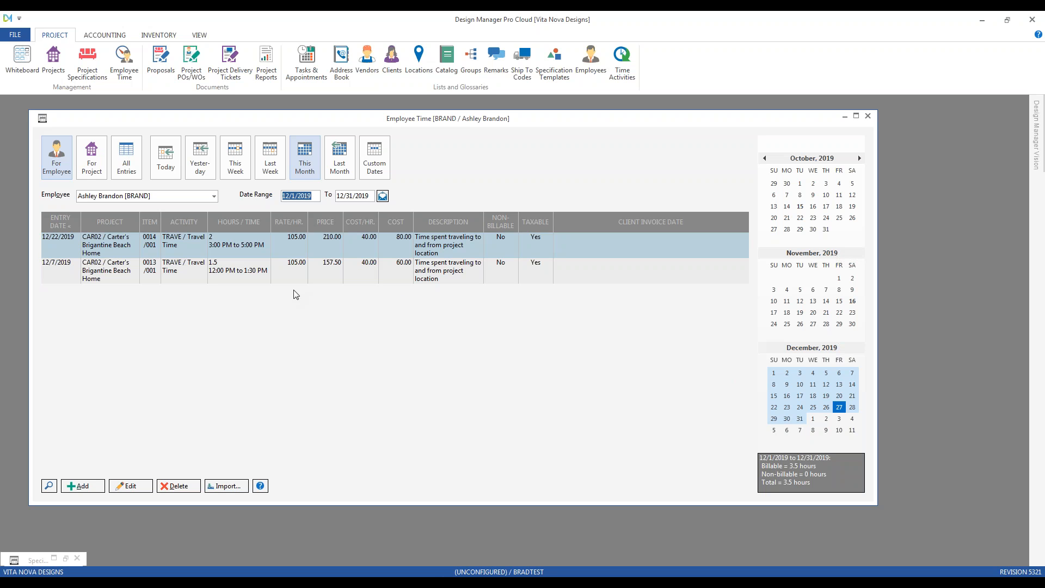
Add a time entry for the Carter's Pennington Home project with the Designing activity
left_click(88, 486)
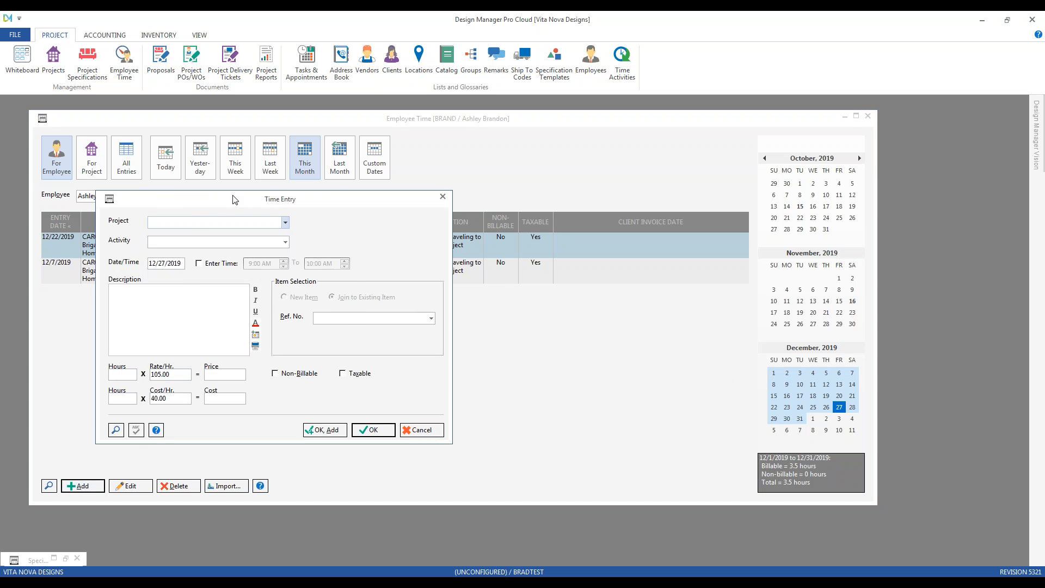
left_click_drag(233, 196, 278, 179)
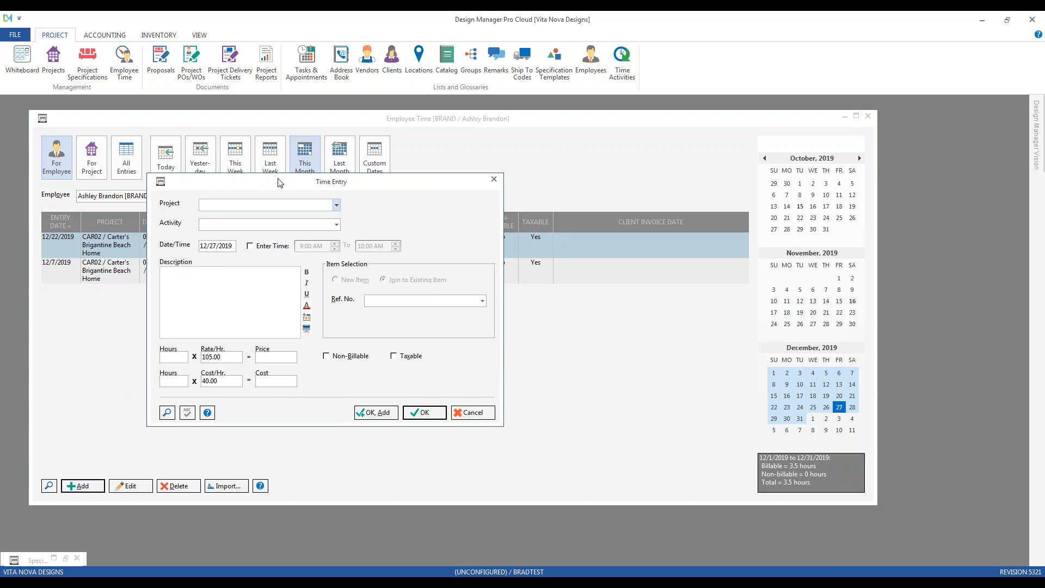
type("c")
key("Down")
key("Down")
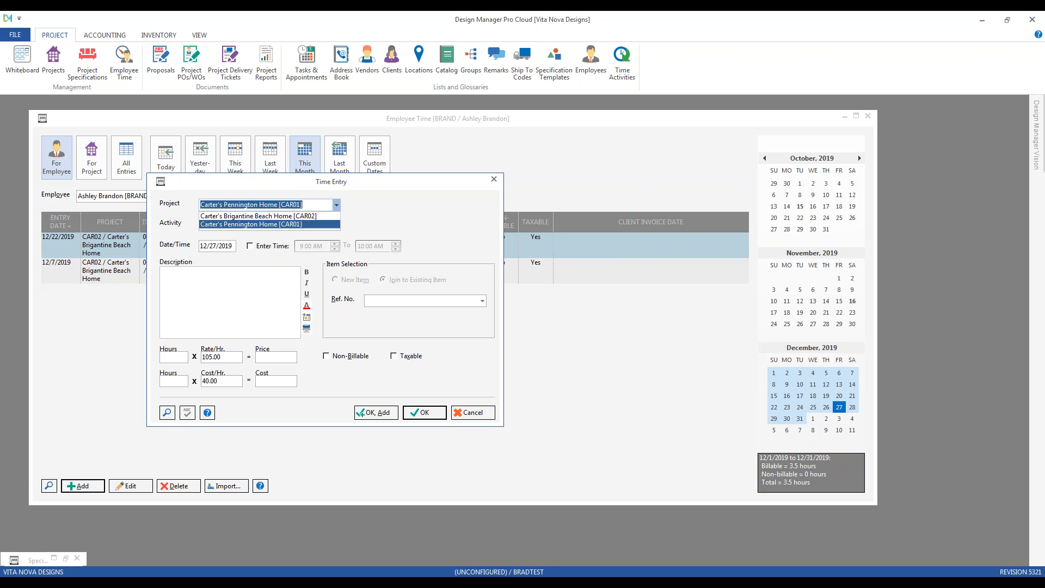
key("Tab")
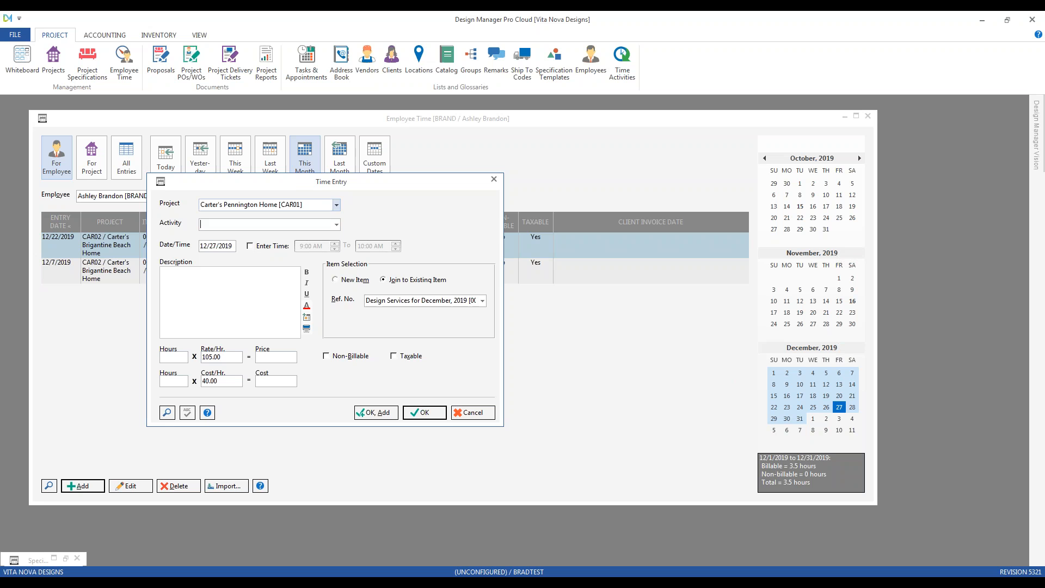
type("d")
key("Tab")
key("Return")
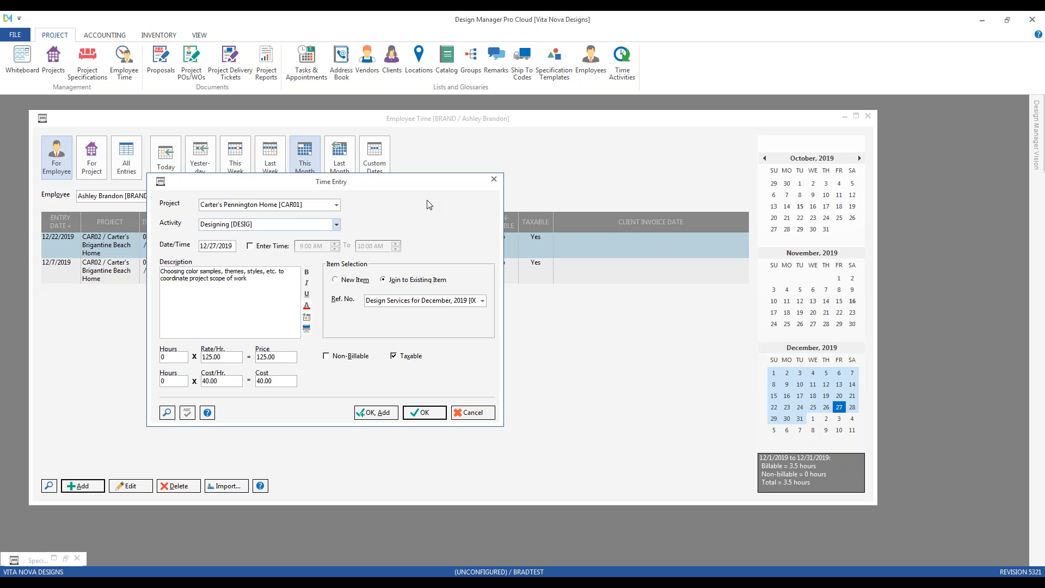
Check the New Item options and keep the entry joined to the existing item "Design Services for December, 2019"
left_click(366, 282)
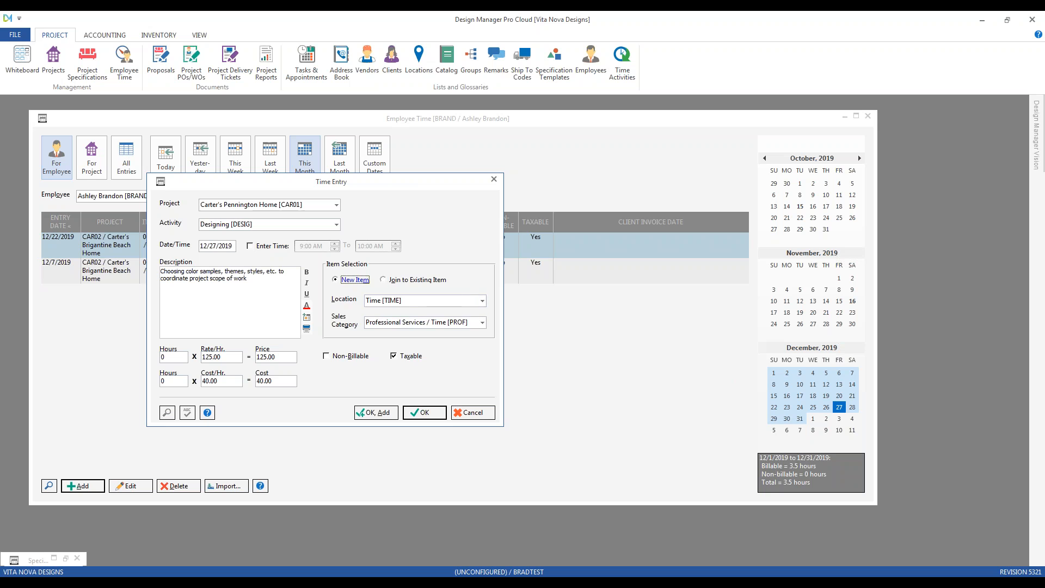
left_click(420, 283)
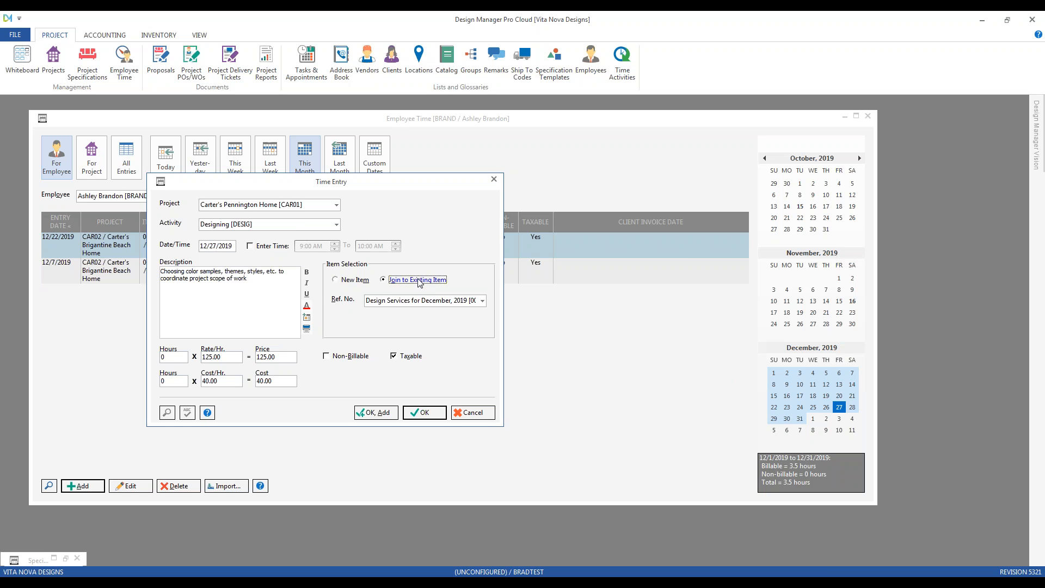
left_click(427, 304)
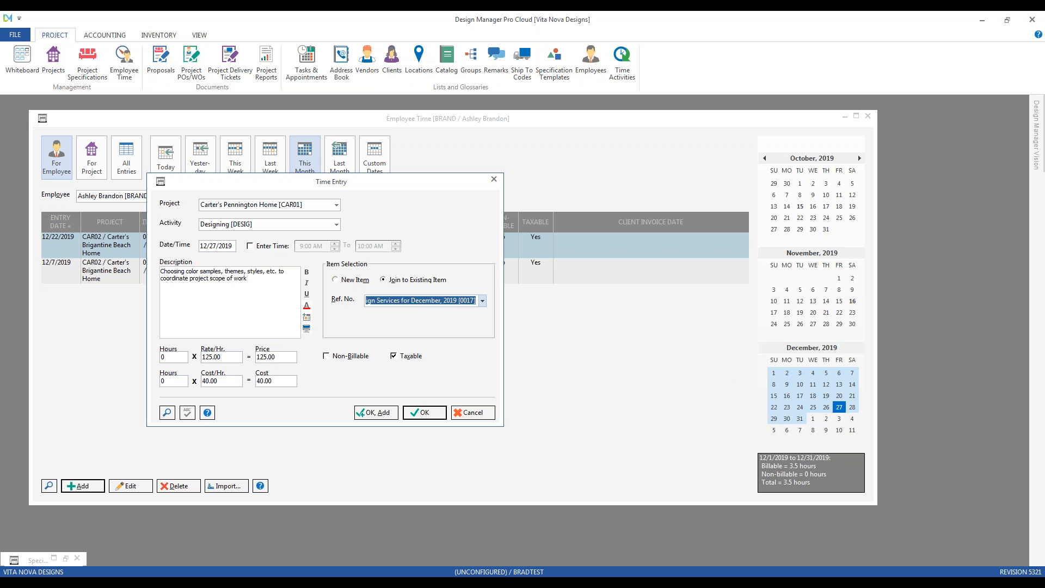
Restore the specifications, switch them to Carter's Pennington Home and sort the items by descending reference number
left_click(67, 558)
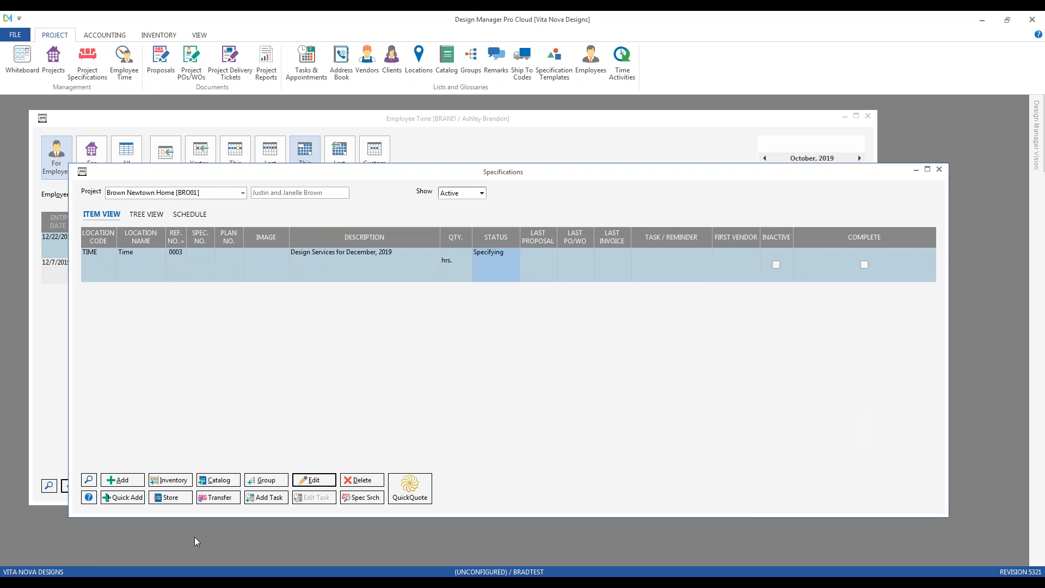
left_click(202, 194)
type("c")
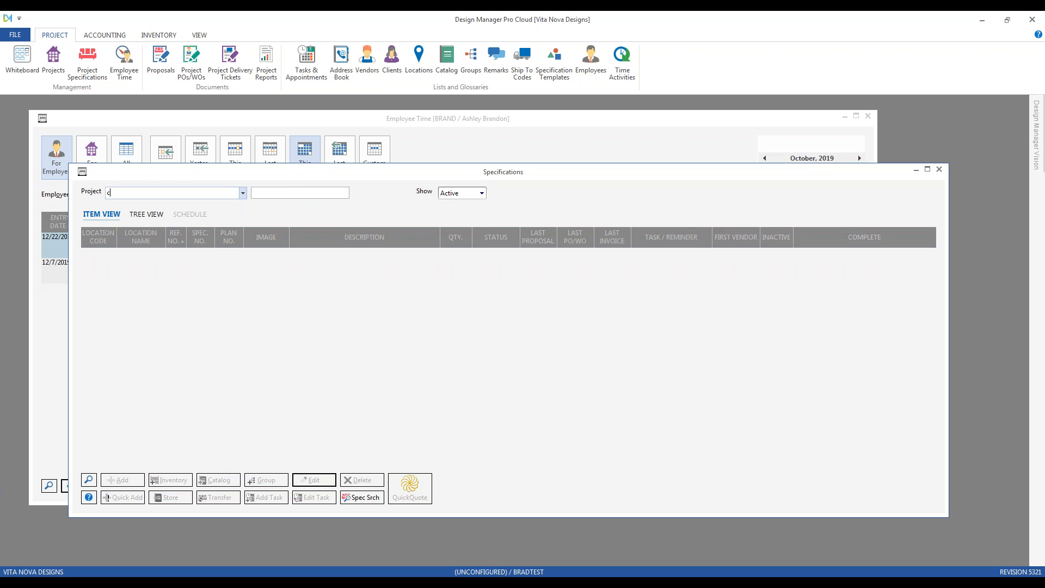
type("ca")
key("Down")
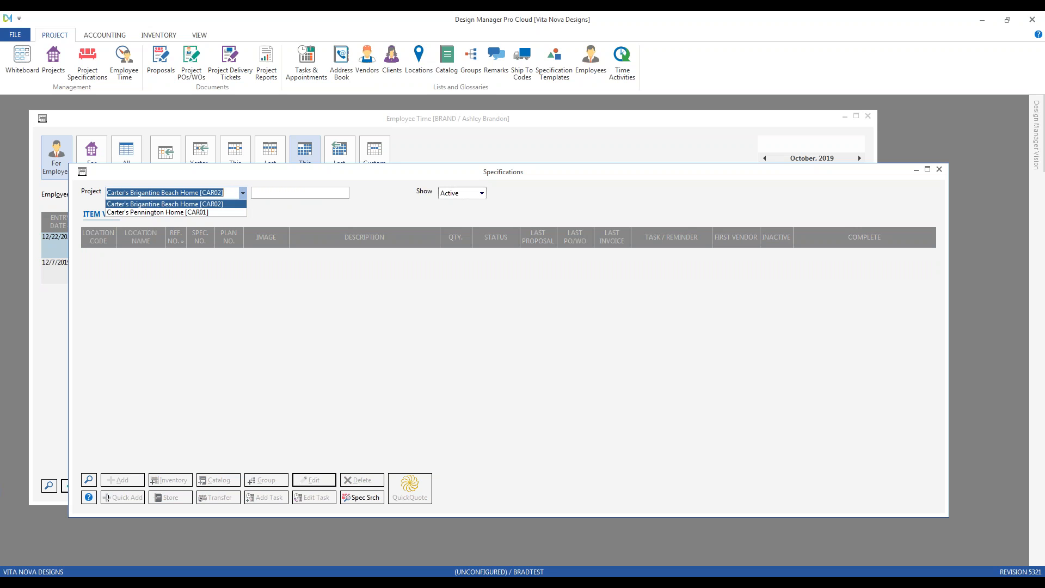
key("Down")
key("Return")
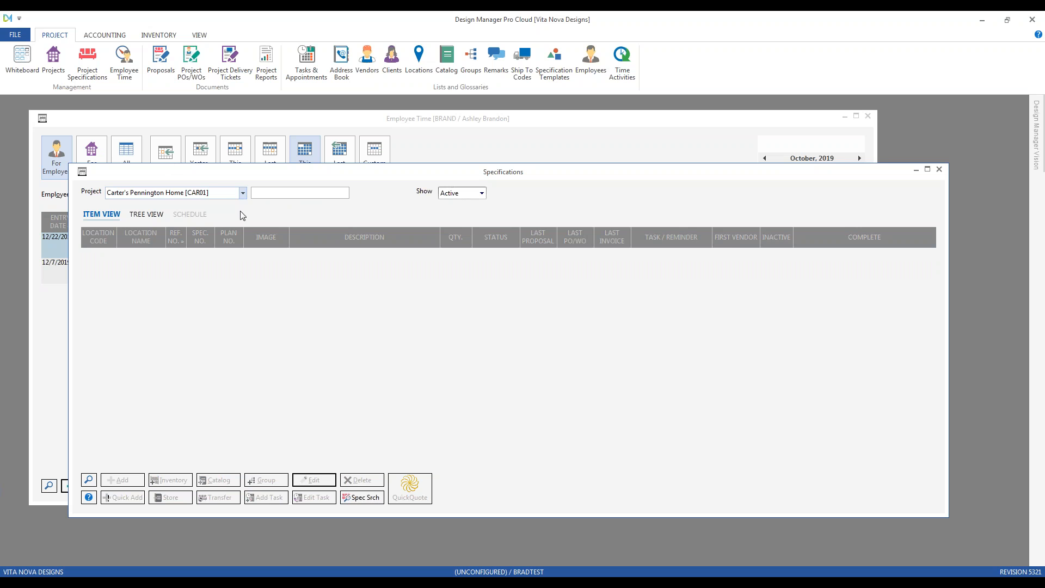
left_click(177, 240)
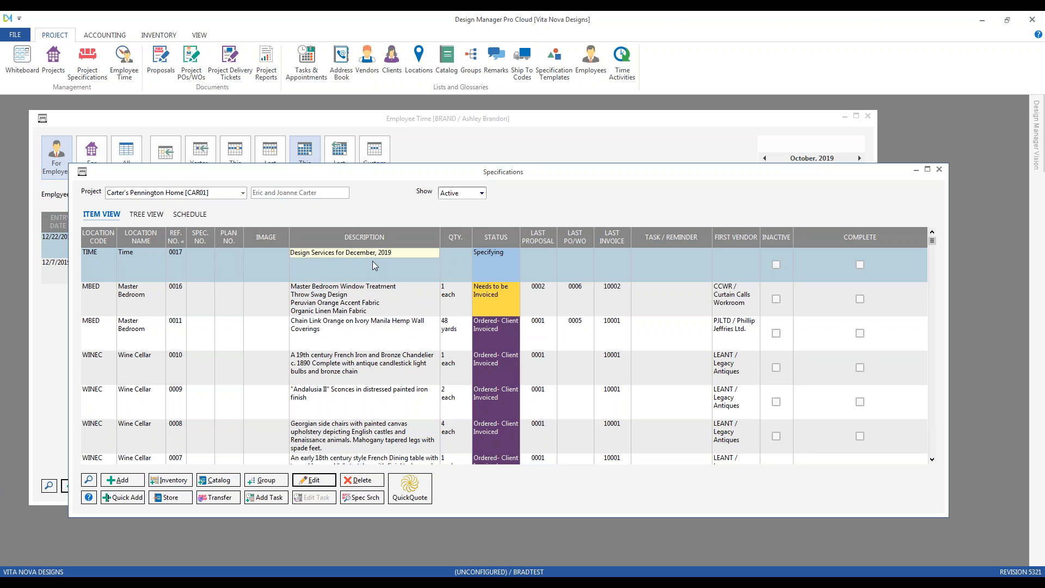
Review the recording period of the "Design Services for December, 2019" item, close it without changes and minimize the specifications
double_click(410, 261)
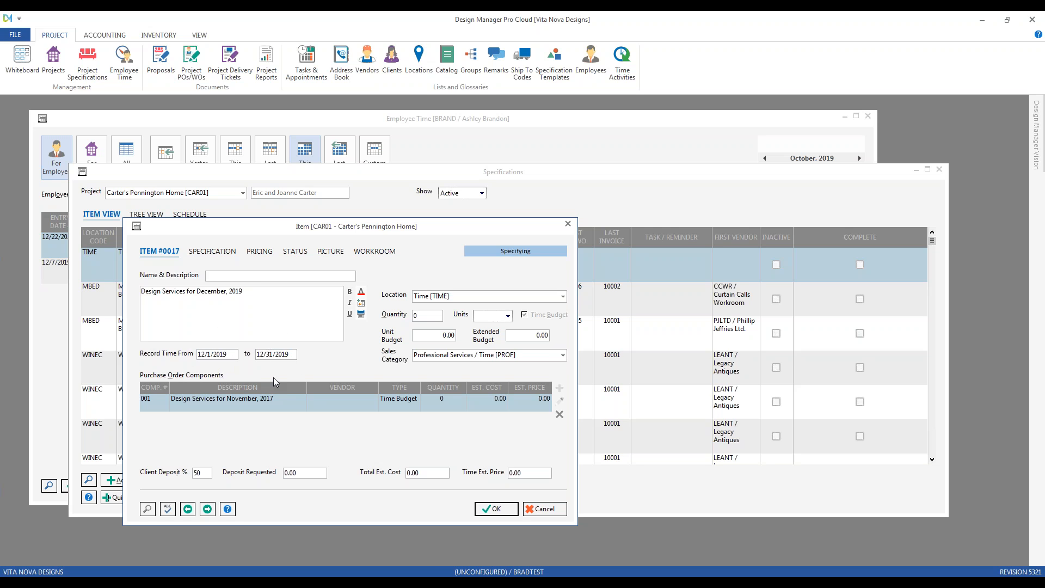
left_click(544, 508)
left_click(919, 170)
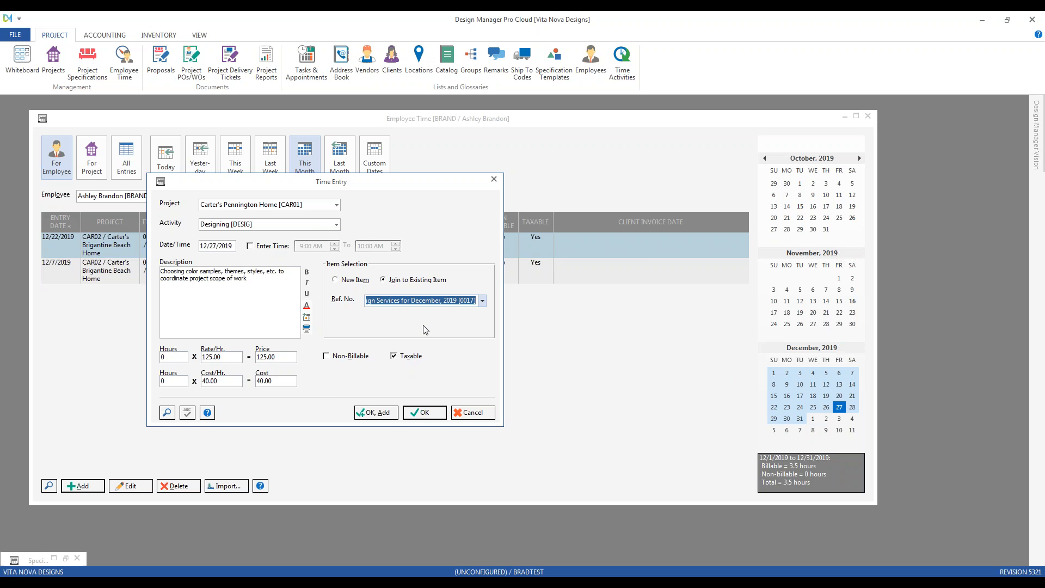
Date the time entry 12/16/2019, record the time from 9:00 AM to 11:00 AM and save it
left_click(230, 246)
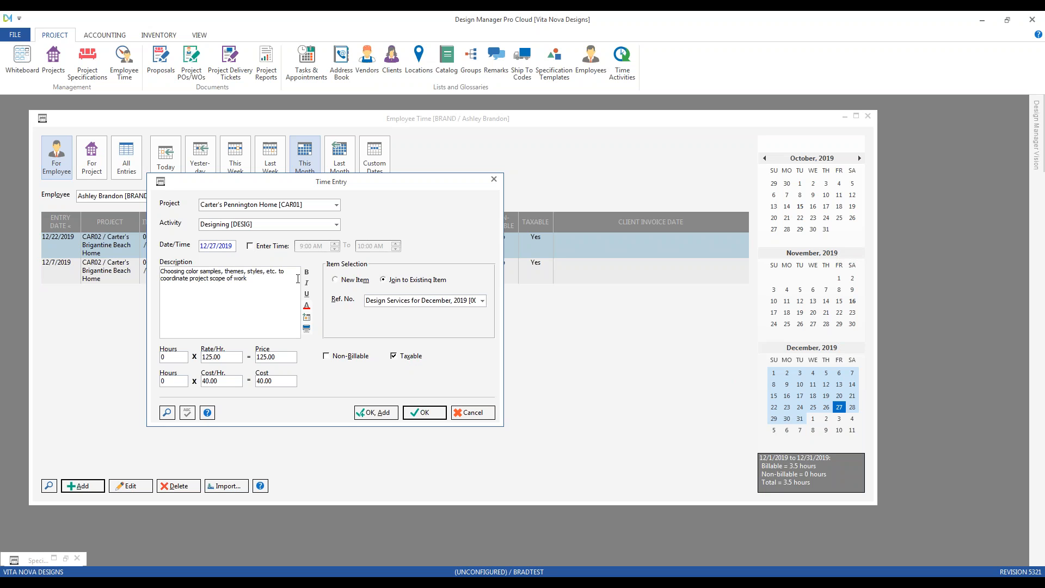
key("ctrl+a")
type("12 16")
key("Tab")
left_click(272, 248)
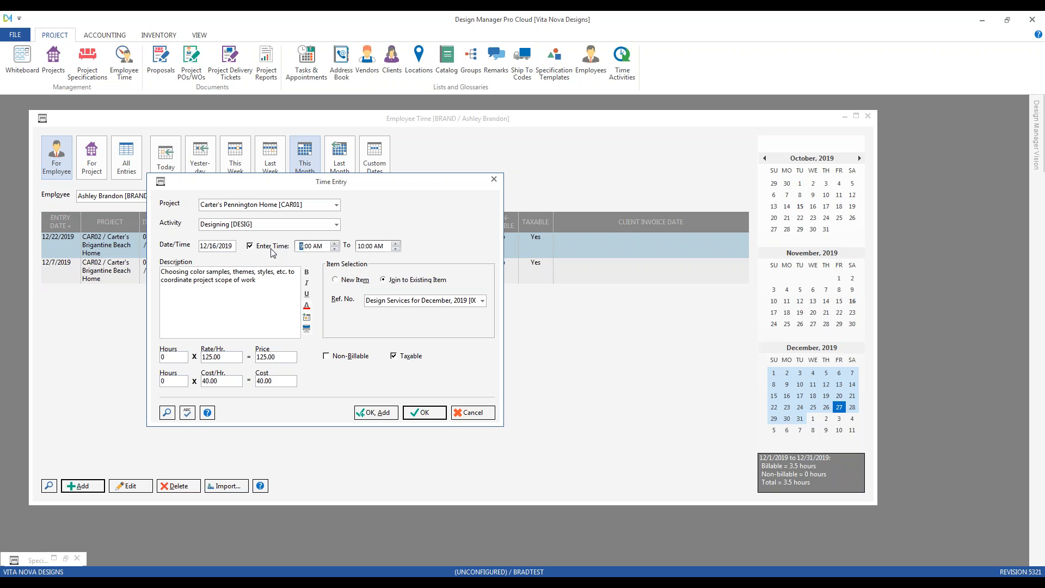
key("Tab")
key("Up")
left_click(184, 356)
left_click(424, 413)
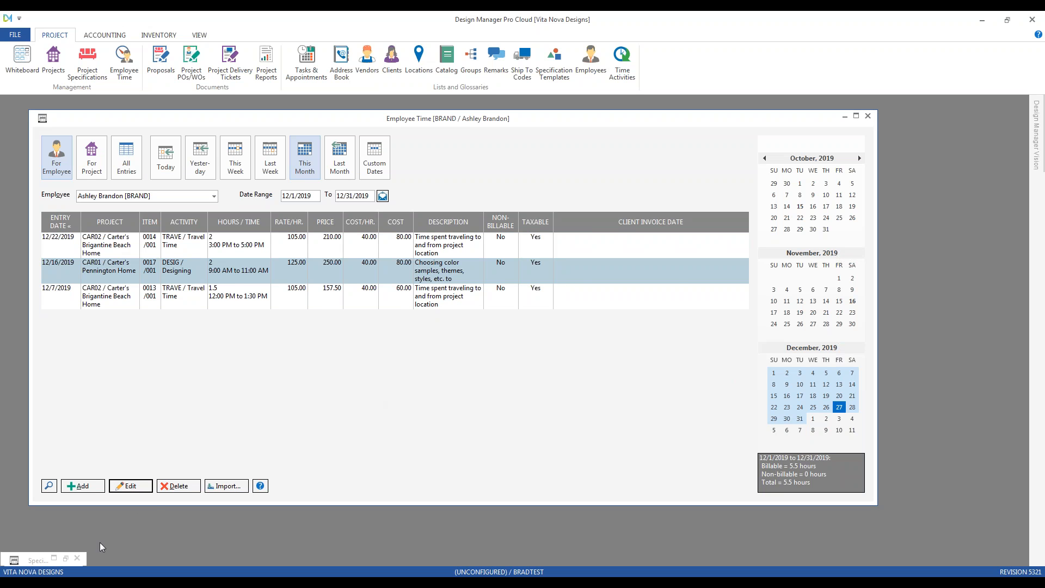
Reopen the December design services item to examine its time component, cancel out of it and minimize the specifications
left_click(65, 558)
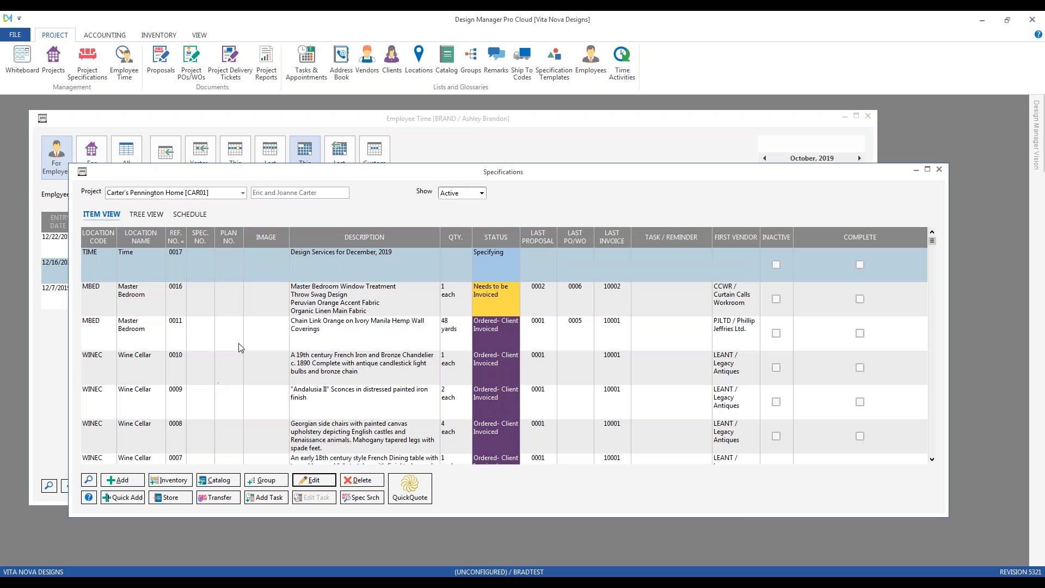
double_click(339, 260)
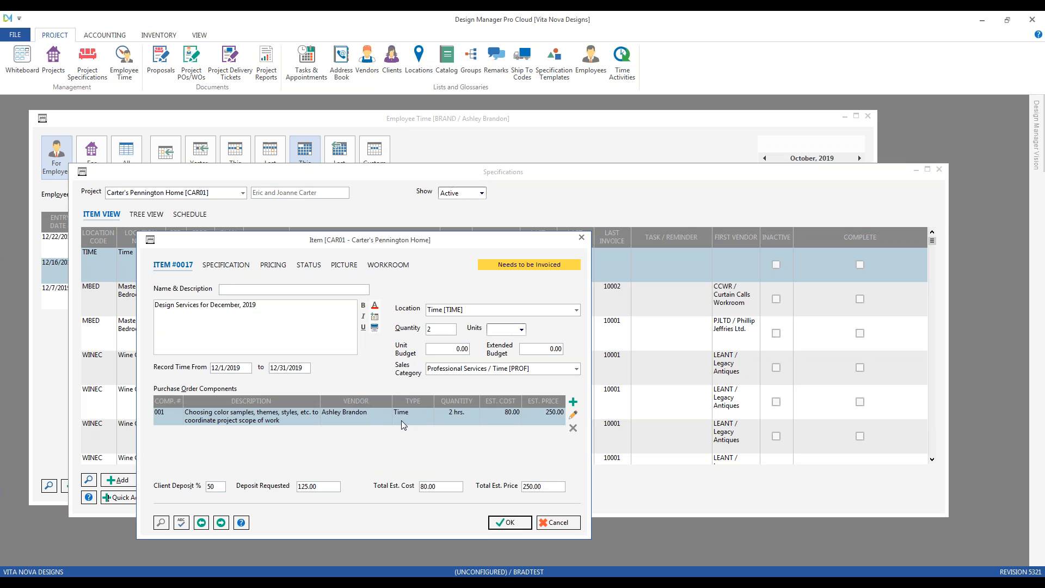
left_click(555, 523)
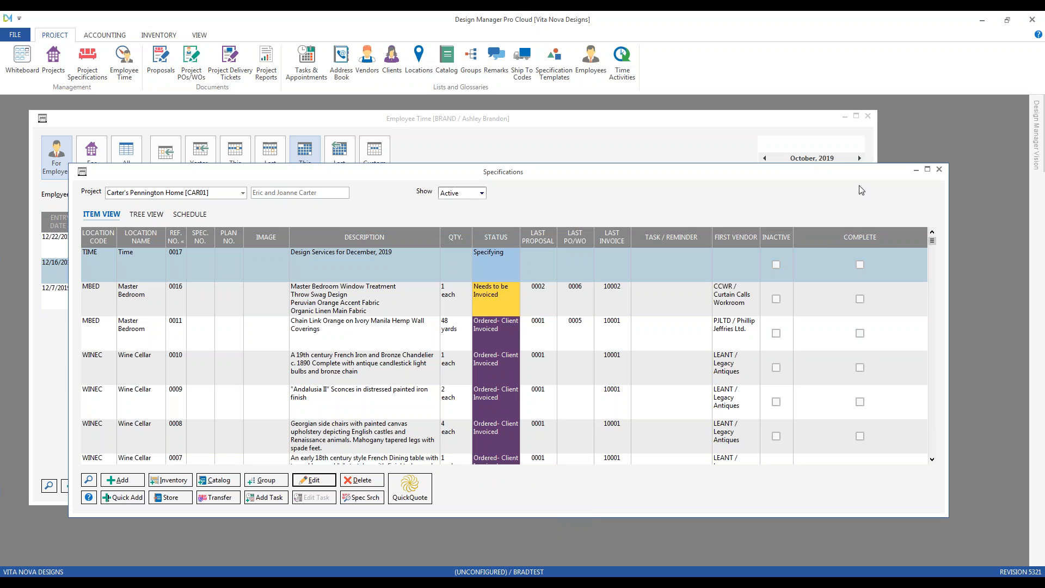
left_click(916, 171)
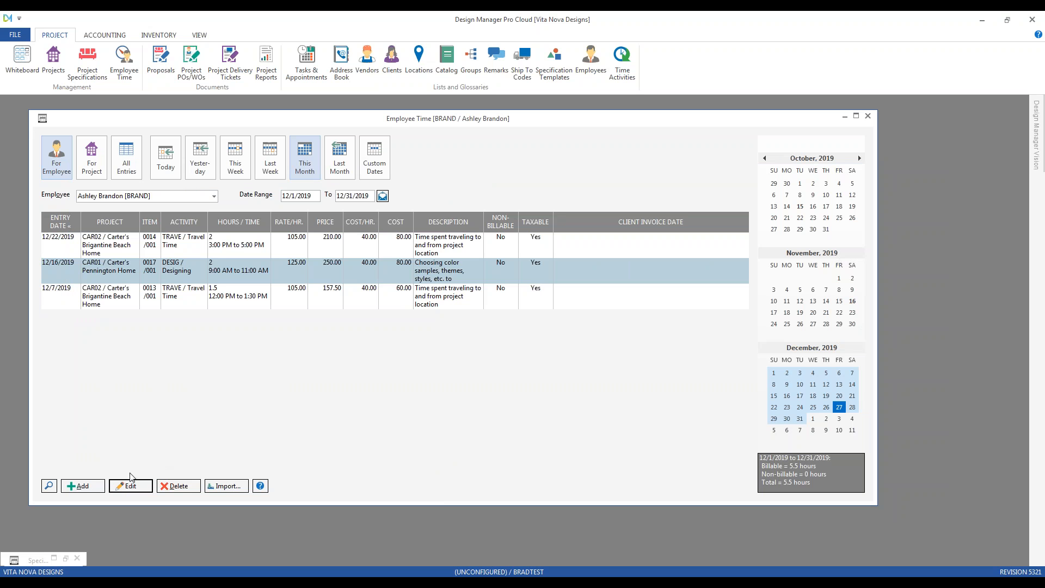
Add an employee time entry for Carter's Pennington Home with the Designing activity
left_click(91, 489)
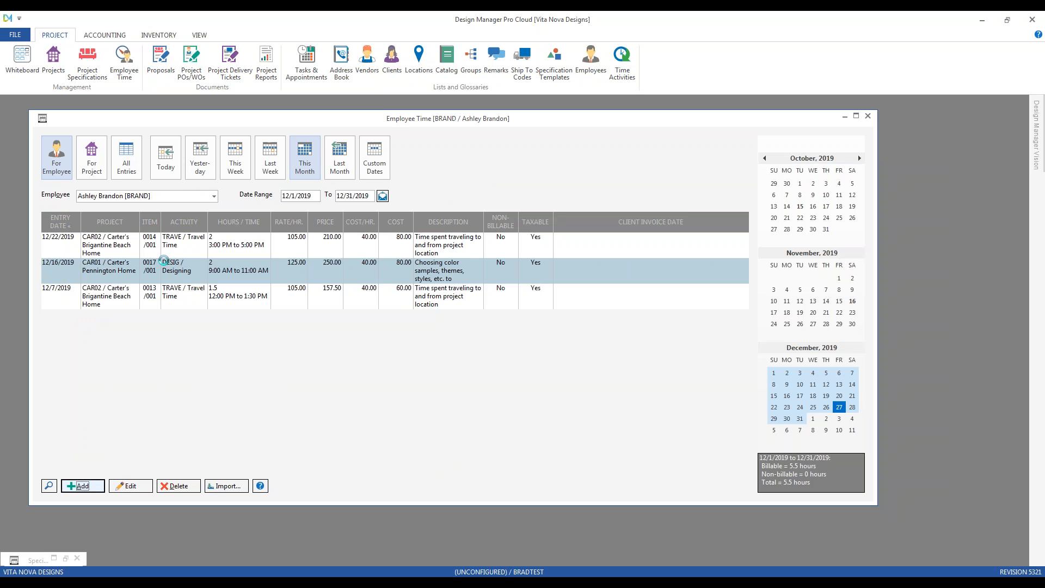
left_click_drag(206, 256, 467, 190)
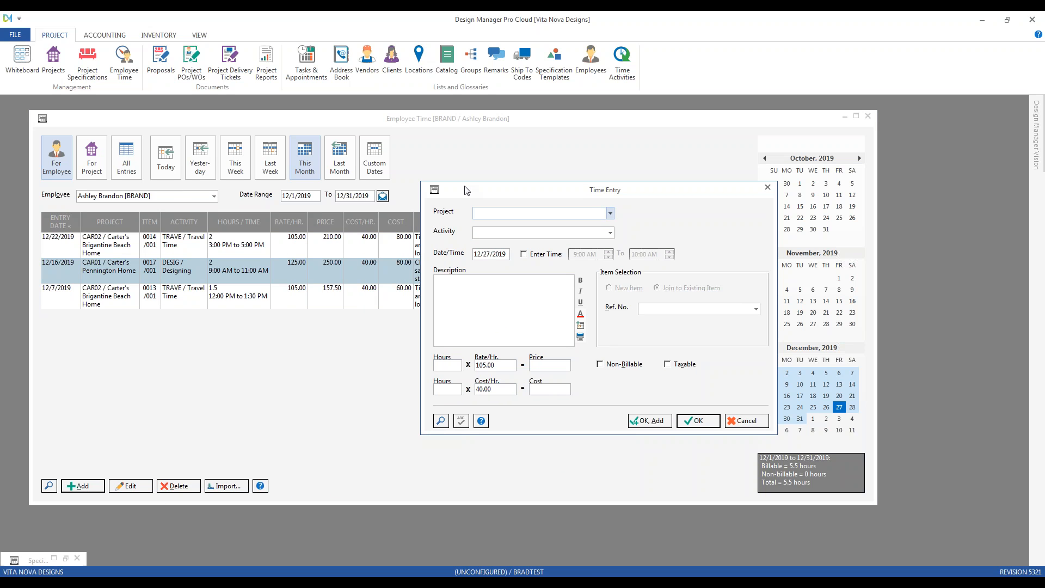
type("c")
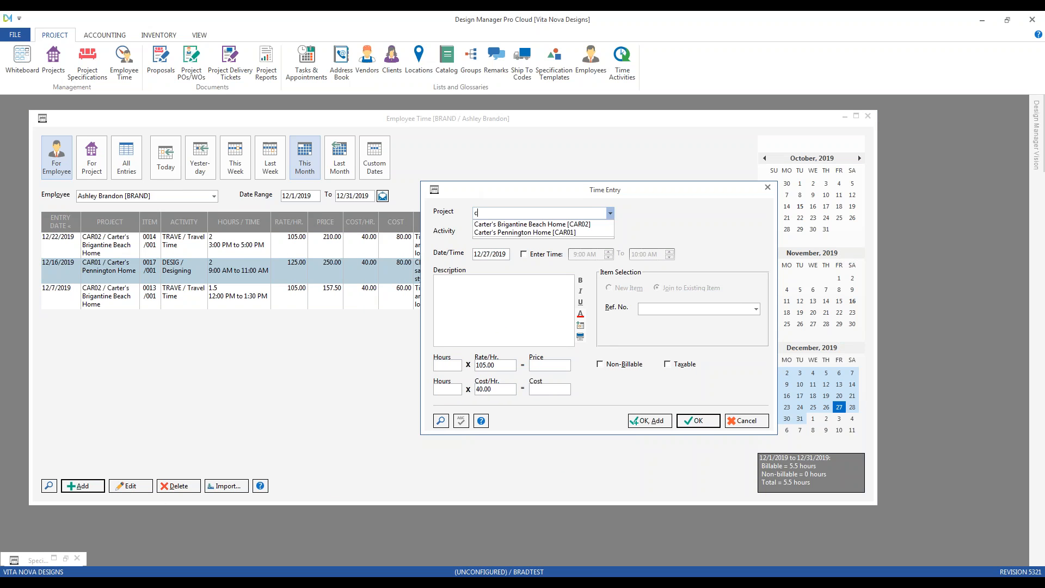
key("Down")
key("Down")
key("Tab")
type("d")
key("Tab")
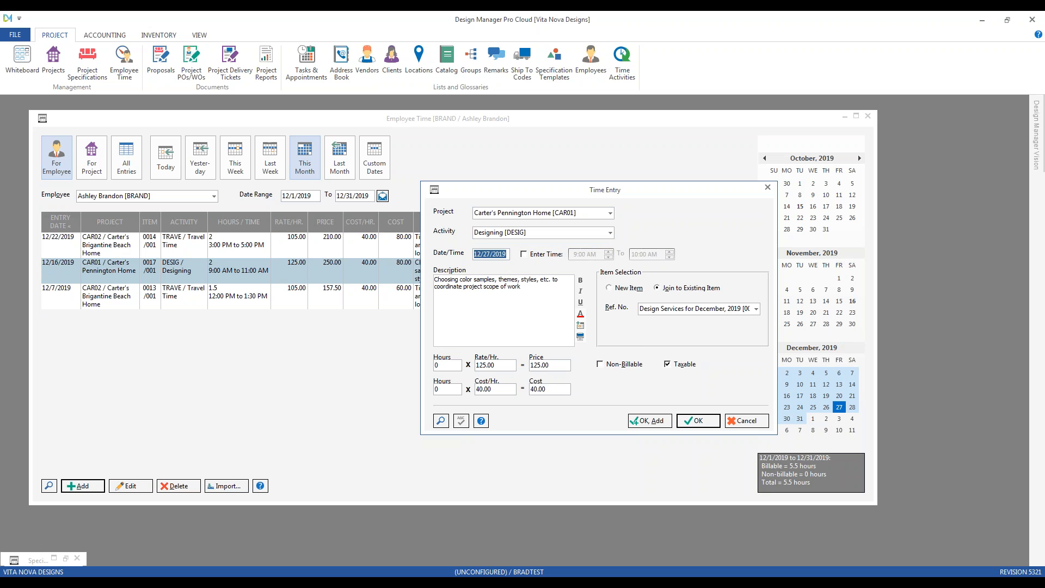
Date the entry 12/16/2019, record 9:00 AM to 11:00 AM, make it a new item and save it
type("12/16/2019")
left_click(545, 255)
key("Tab")
type("11")
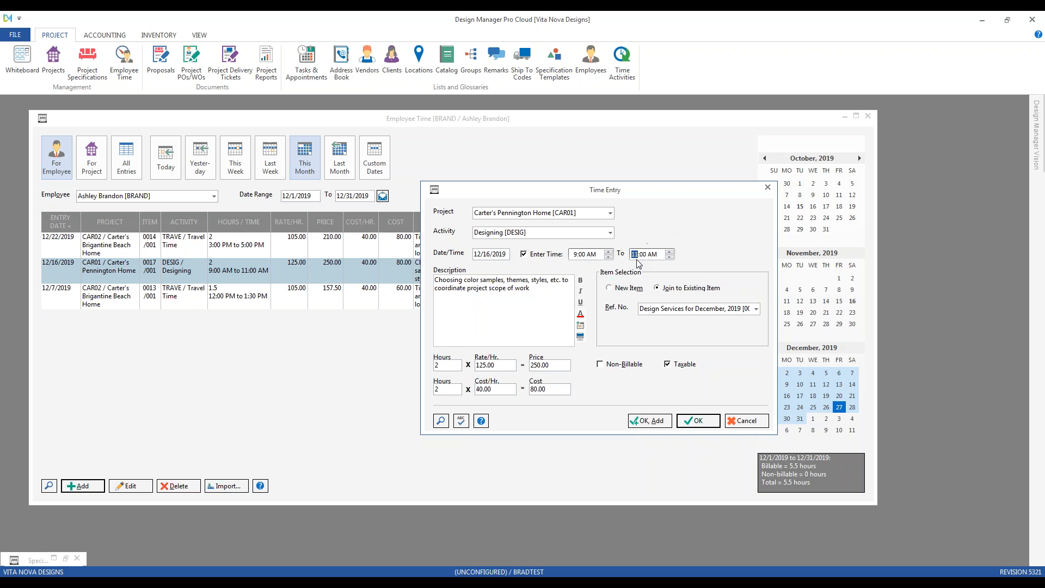
left_click(629, 289)
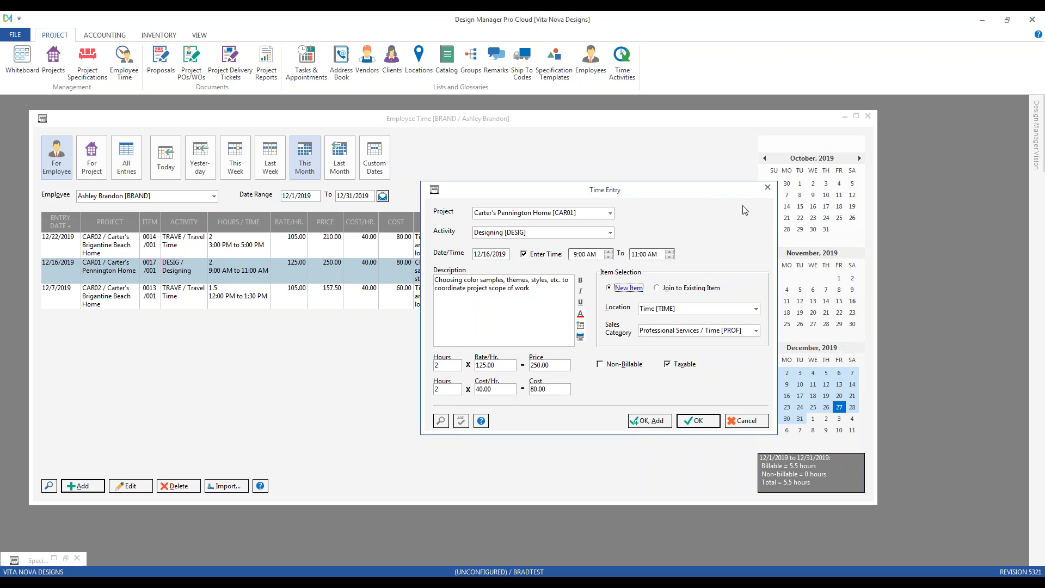
left_click(700, 421)
Restore the specifications, compare the separate designing time item with the December design services item, and minimize the window again
left_click(241, 278)
left_click(67, 559)
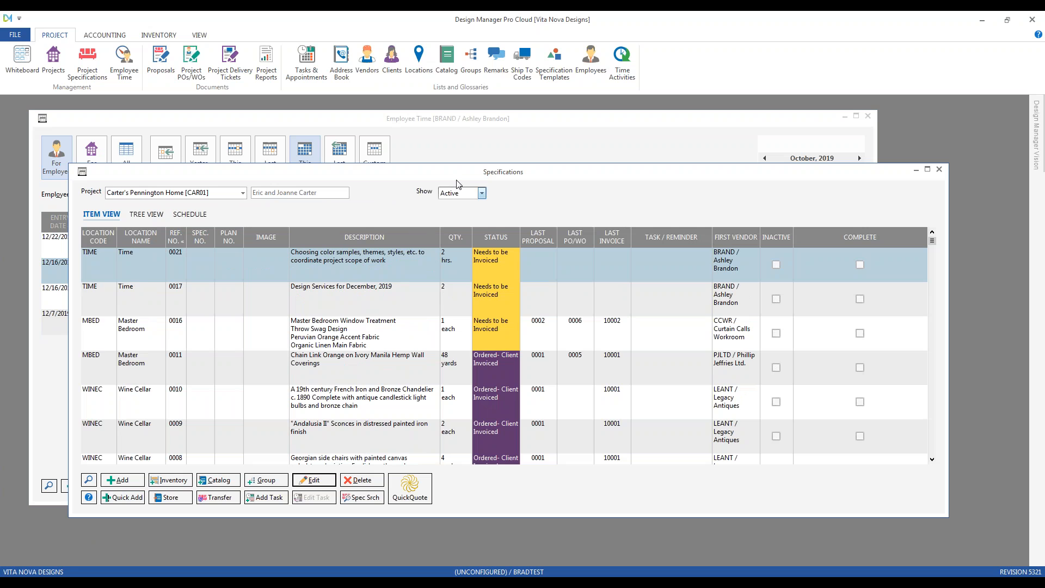
left_click(354, 300)
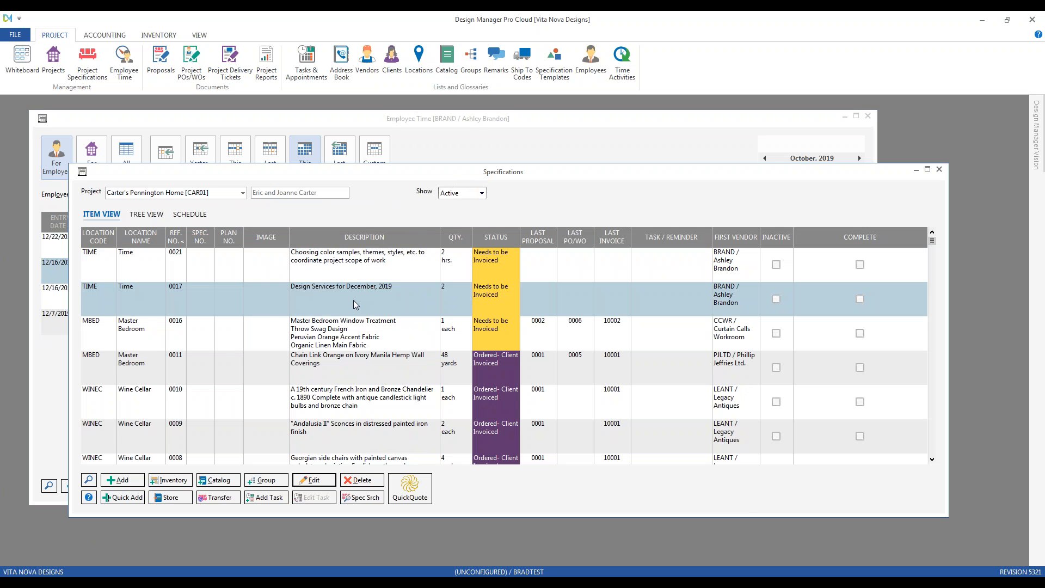
left_click(346, 271)
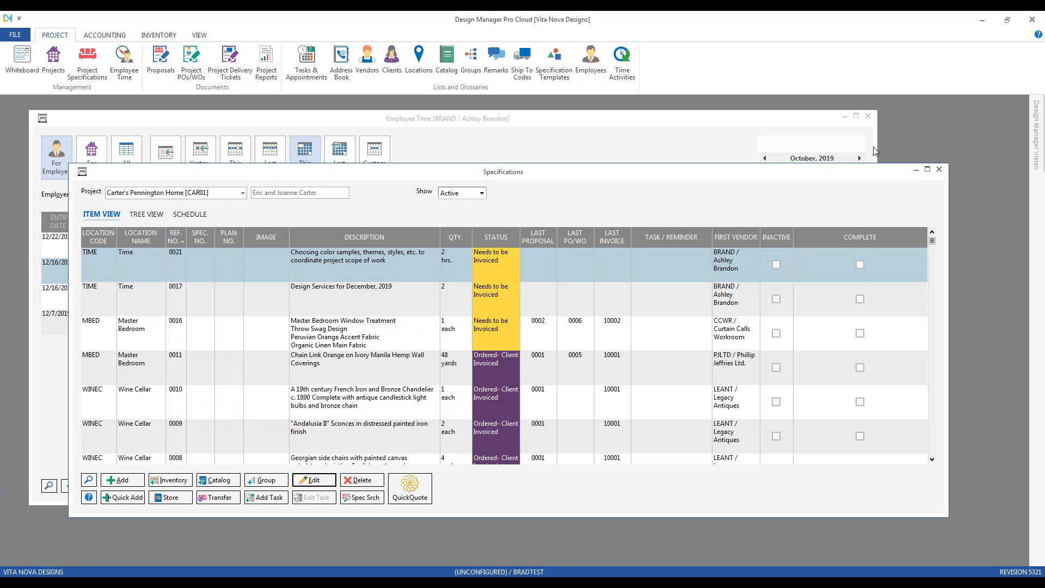
left_click(915, 173)
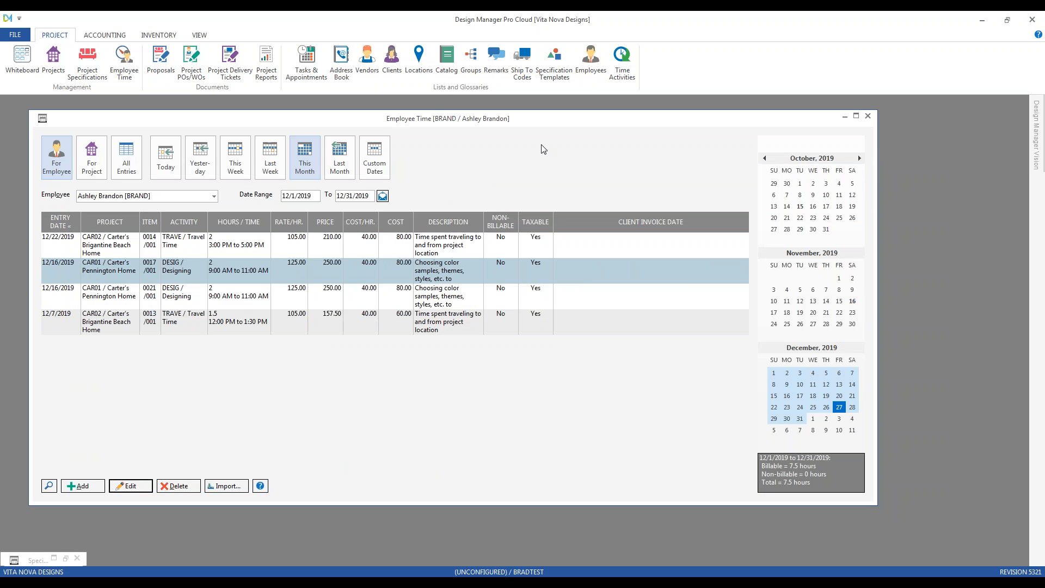
Start another time entry for Carter's Brigantine Beach Home with the Designing activity
left_click(82, 485)
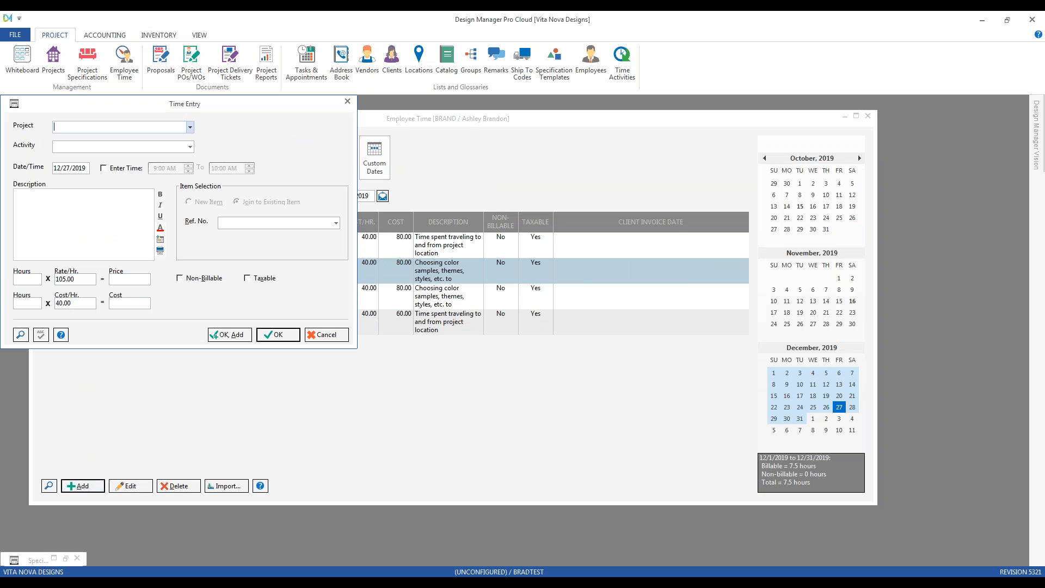
type("c")
key("Down")
key("Tab")
left_click_drag(129, 105, 332, 183)
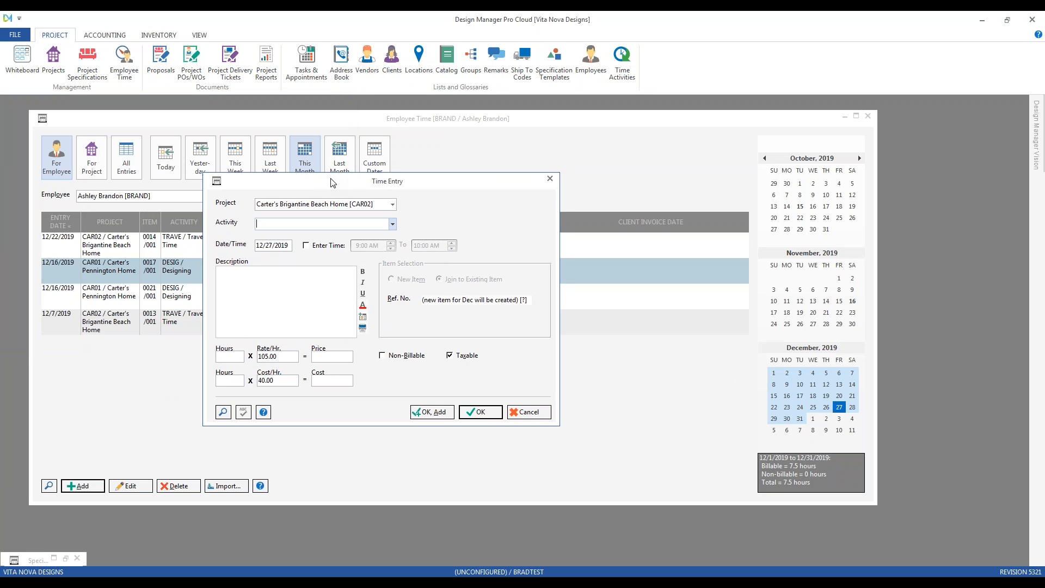
type("d")
key("Down")
key("Tab")
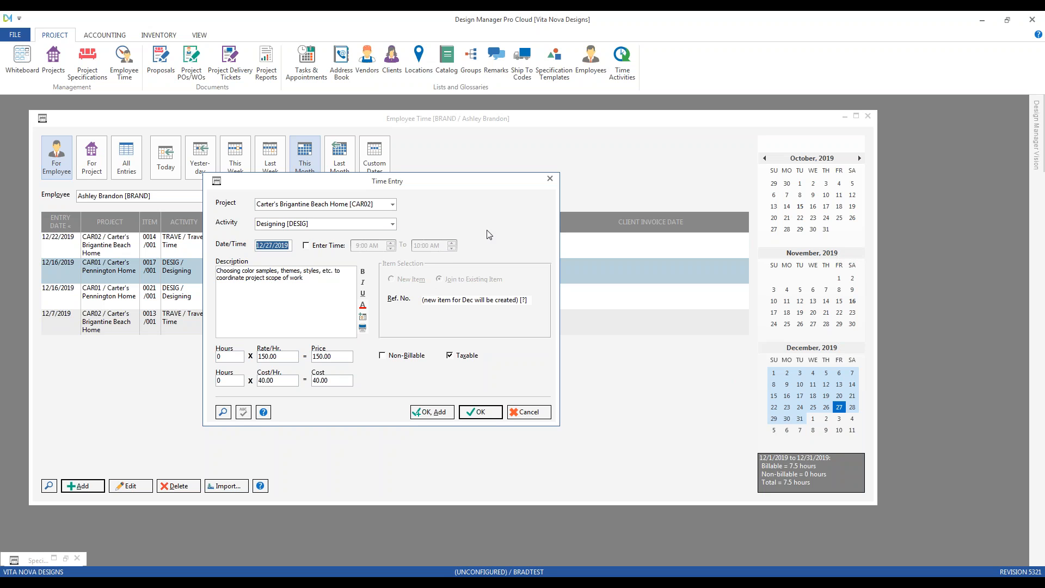
Review the advanced time options in the Carter's Brigantine Beach Home project defaults, cancel without changes and minimize the projects list
left_click(52, 60)
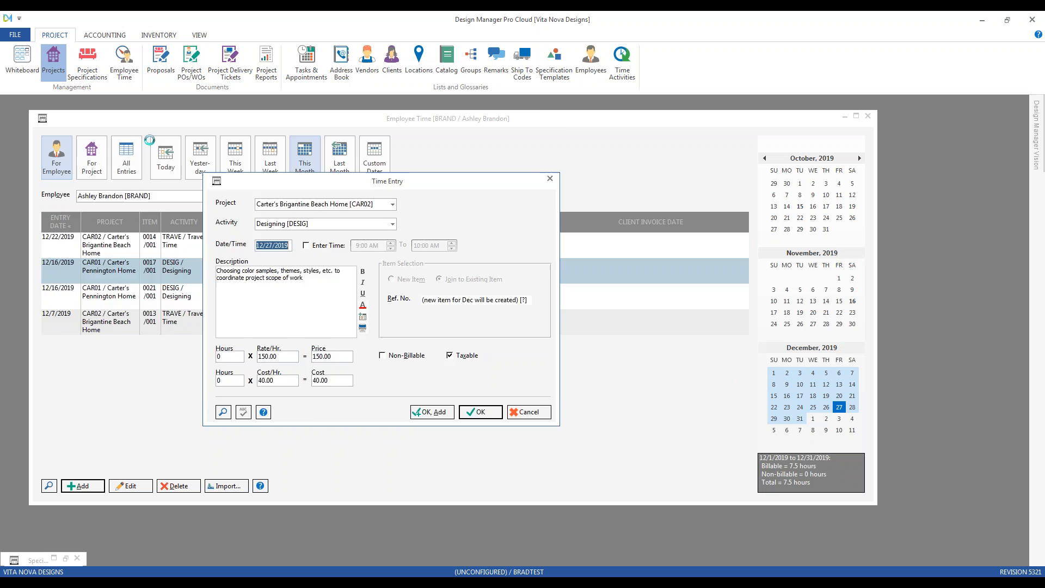
left_click(129, 215)
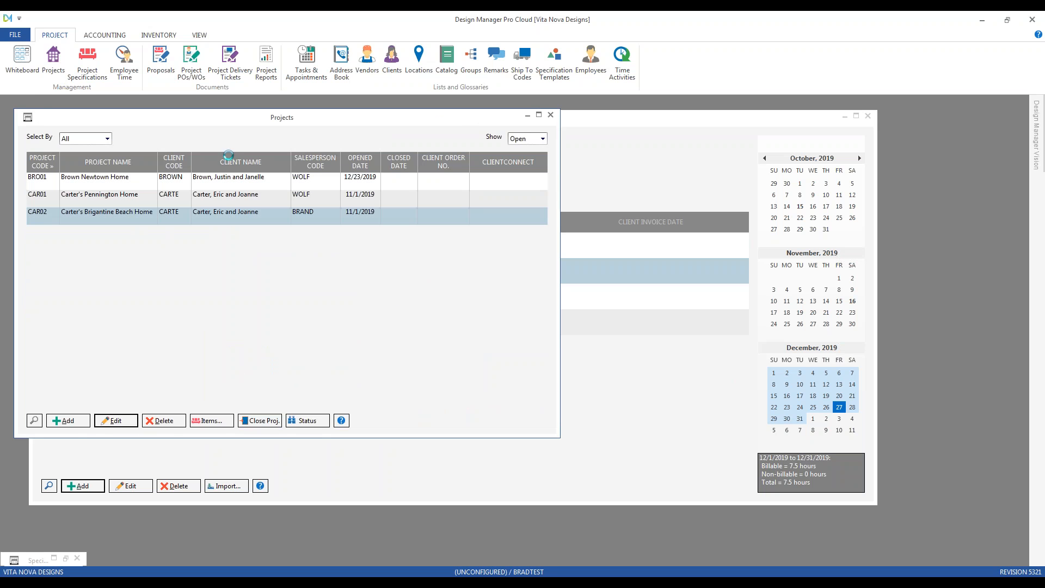
left_click(87, 155)
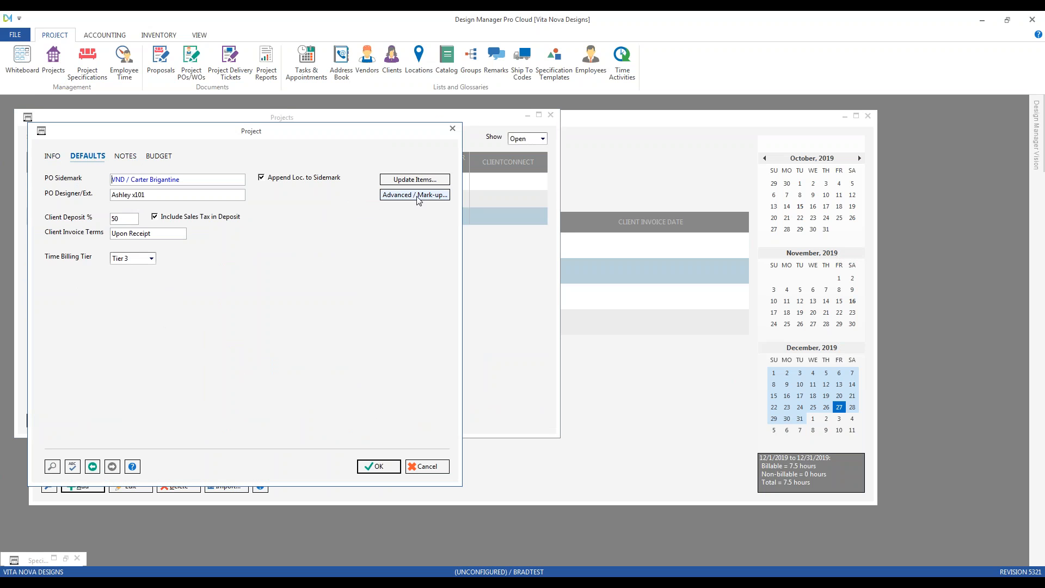
left_click(417, 196)
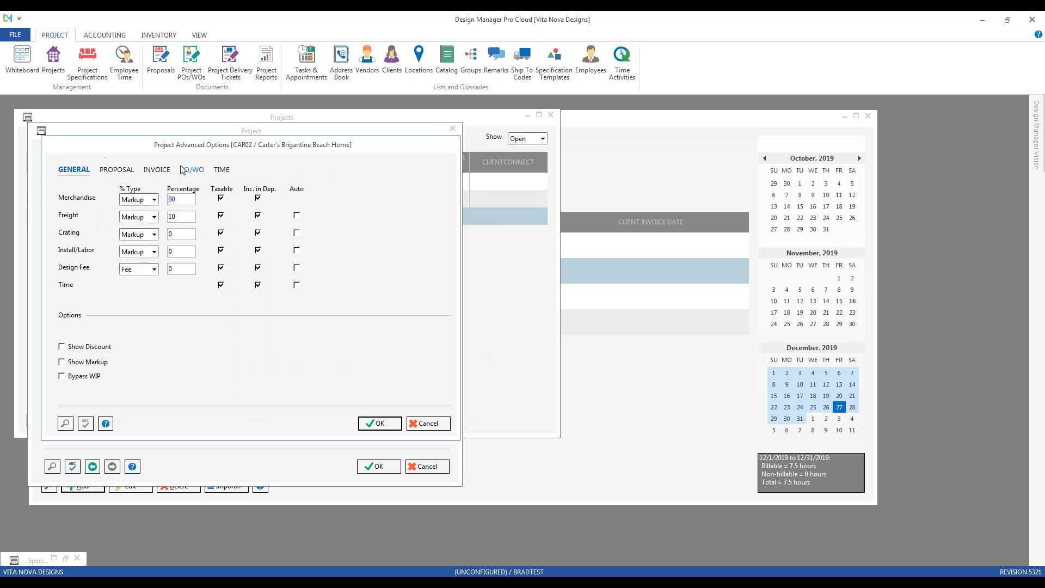
left_click(221, 169)
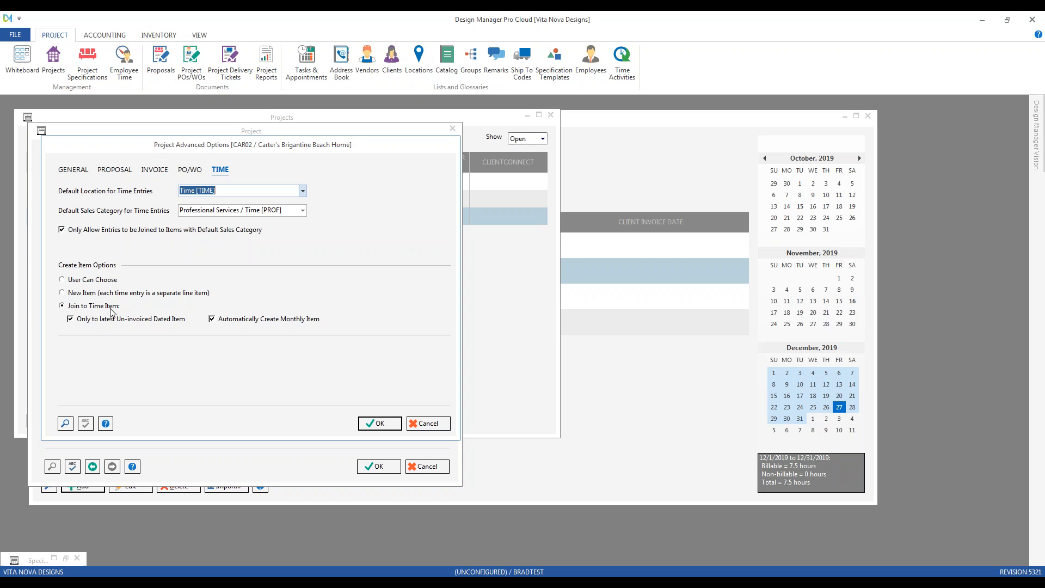
left_click(443, 423)
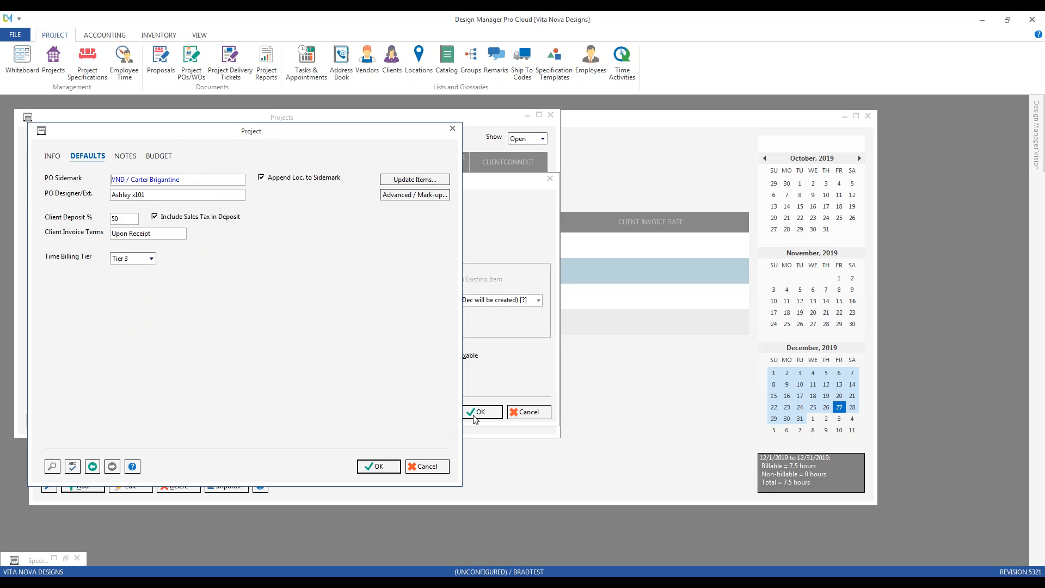
left_click(430, 466)
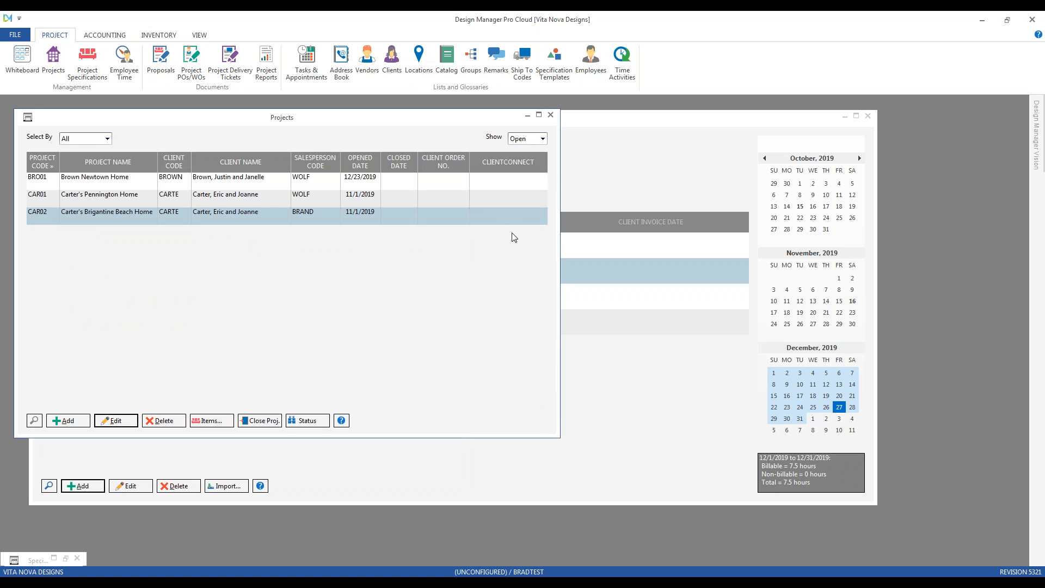
left_click(528, 116)
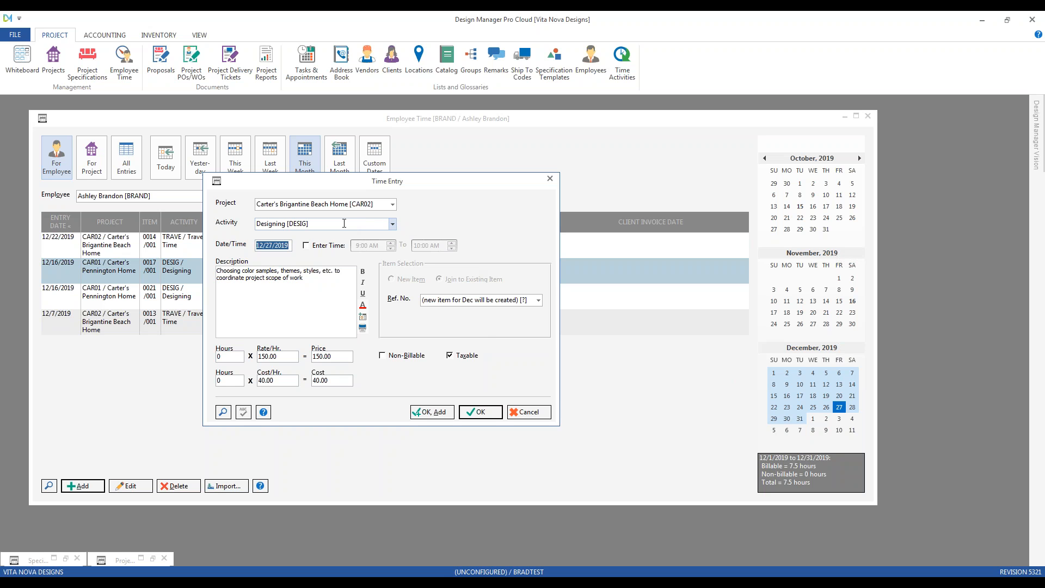
Set the Brigantine Beach Home time entry to 1.5 hours and save it
left_click(228, 359)
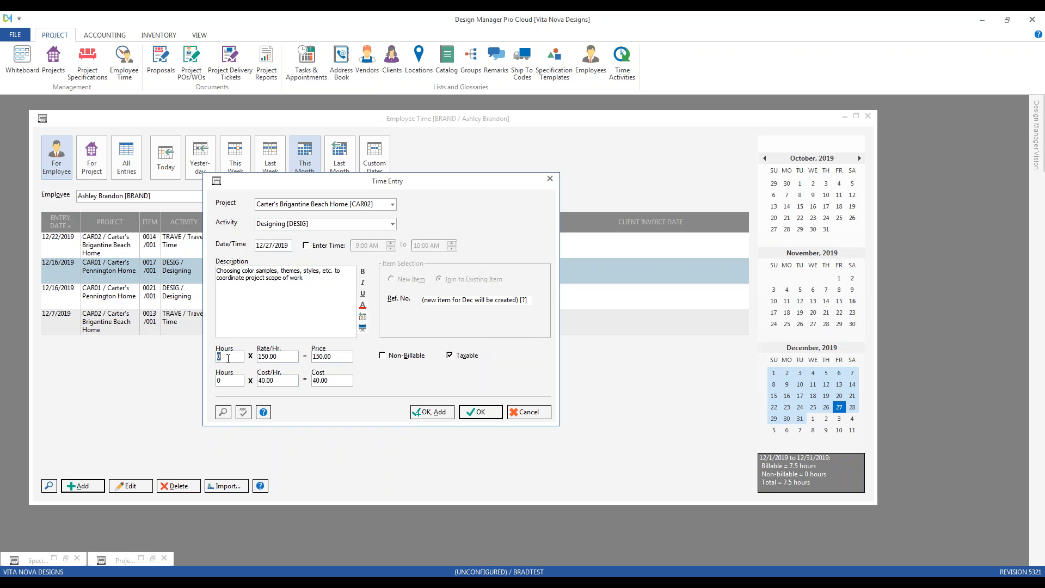
type("1.5")
left_click(259, 357)
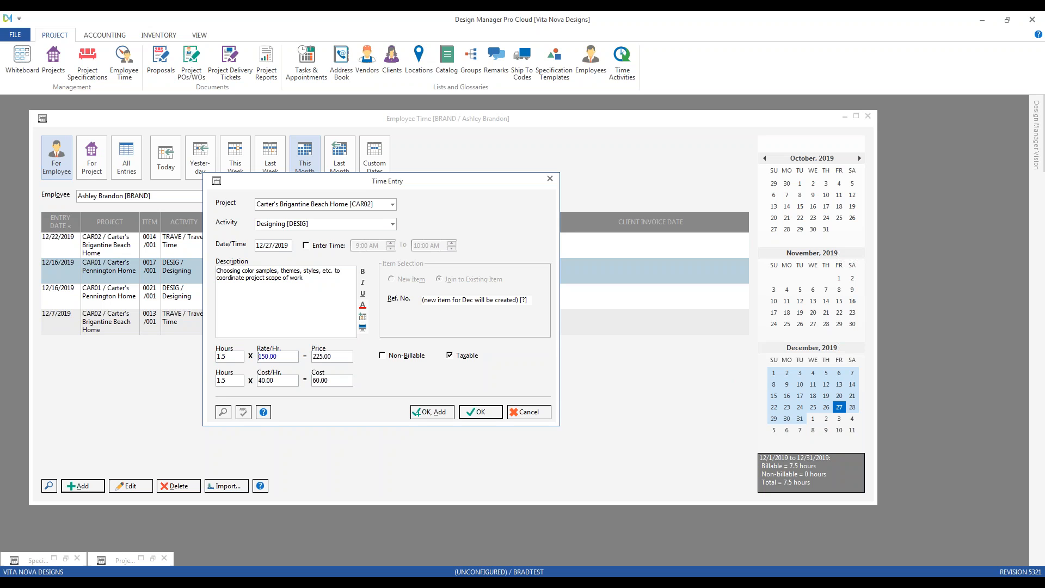
left_click(495, 415)
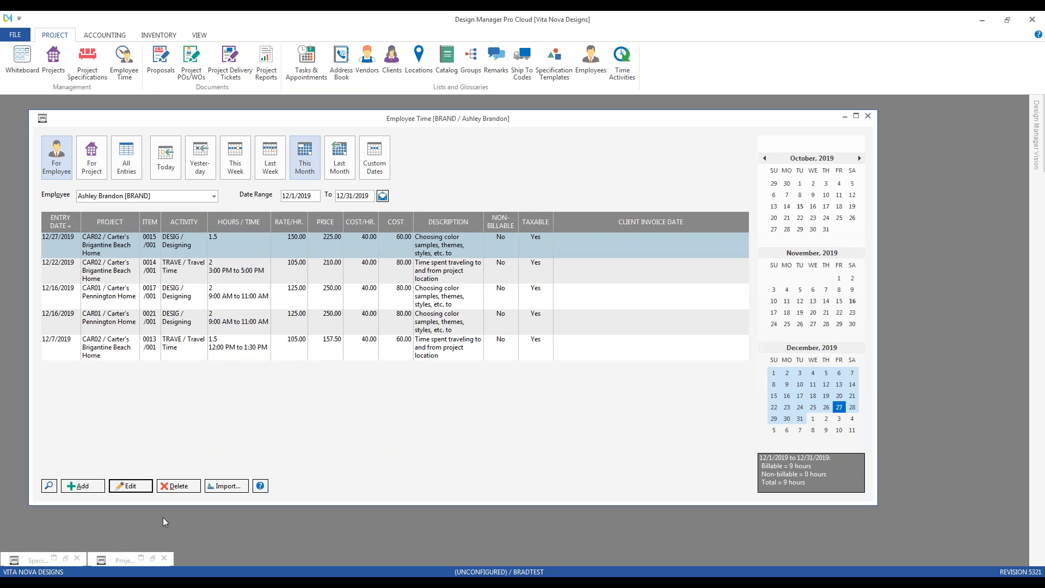
Open the Brigantine Beach Home items, review the "Time for December, 2019" item, and close the specifications and projects
left_click(152, 558)
left_click(216, 423)
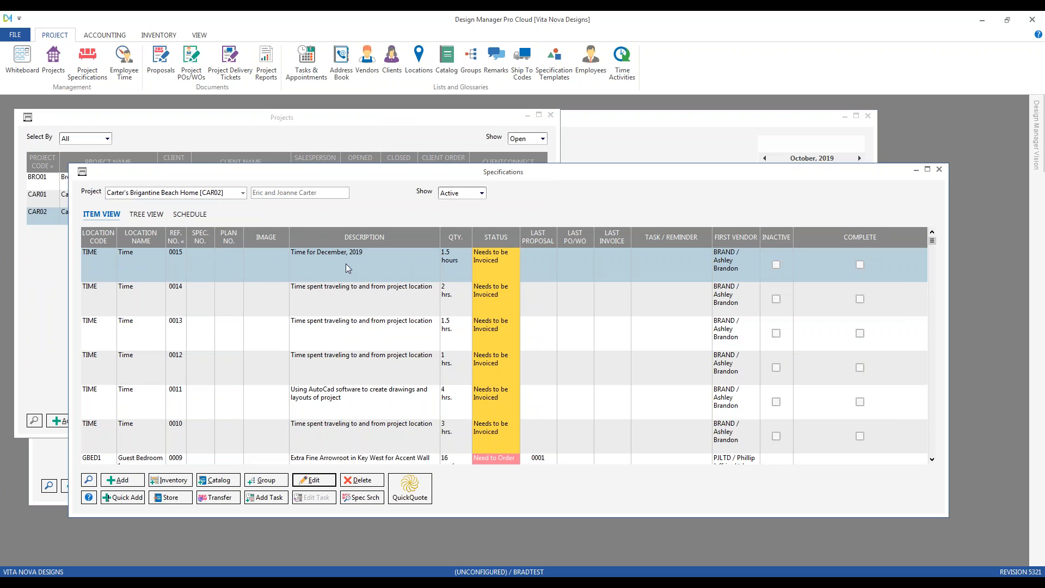
double_click(360, 262)
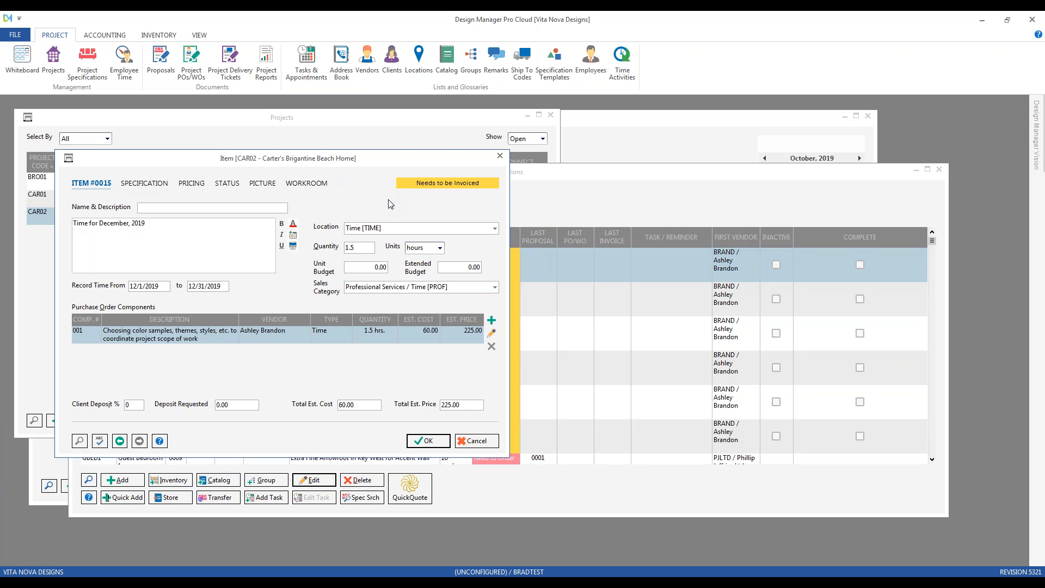
left_click(486, 441)
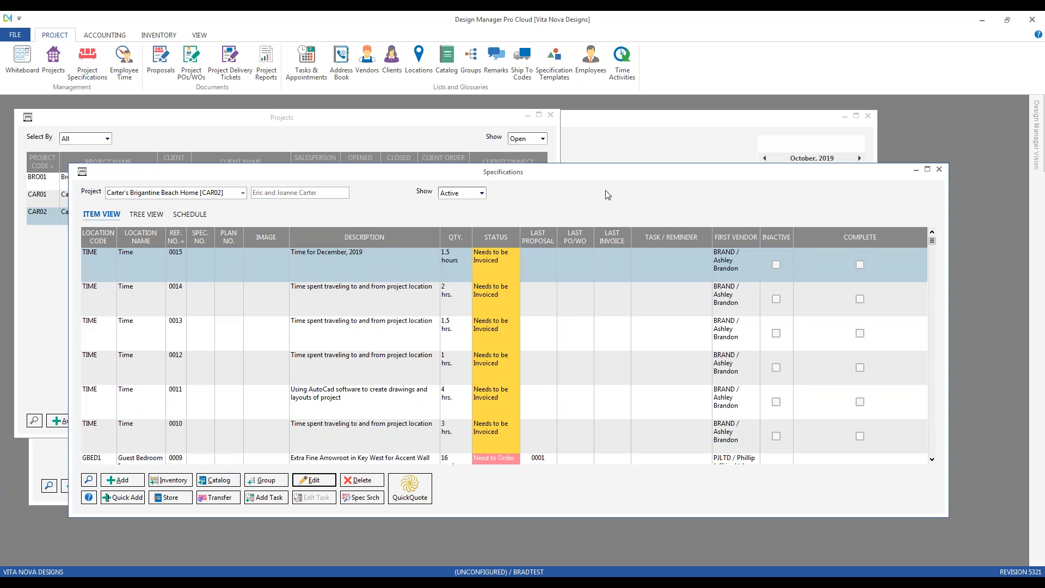
left_click(939, 169)
left_click(551, 115)
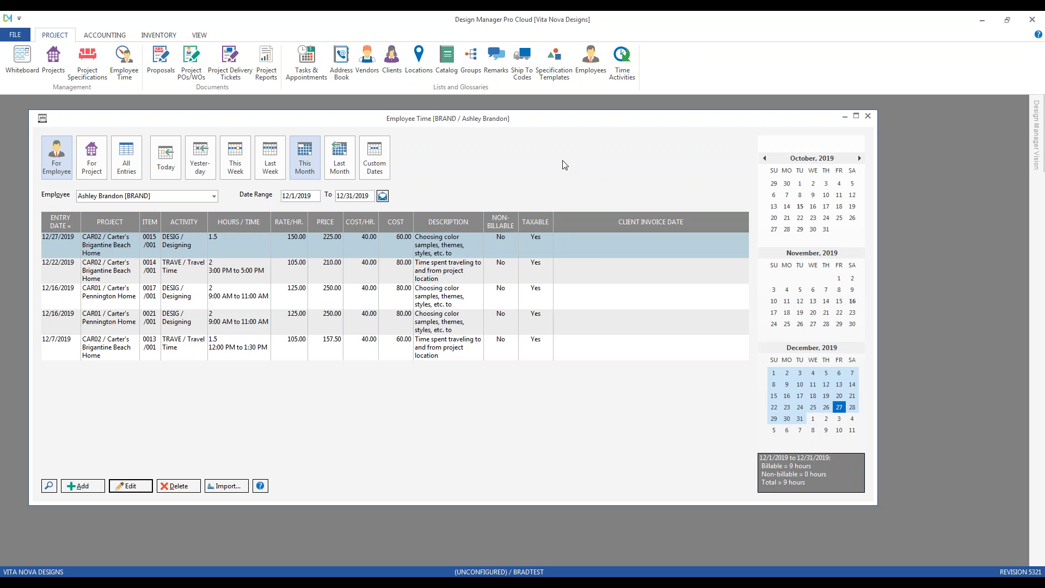
Minimize the employee time list and start a new client invoice for the Brown Newtown Home project
left_click(114, 33)
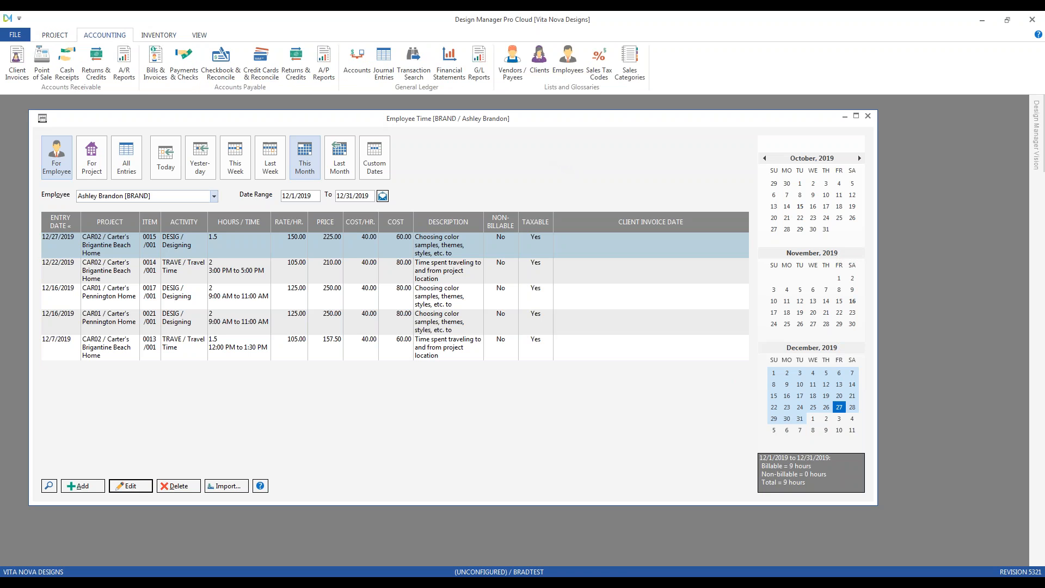
left_click(845, 117)
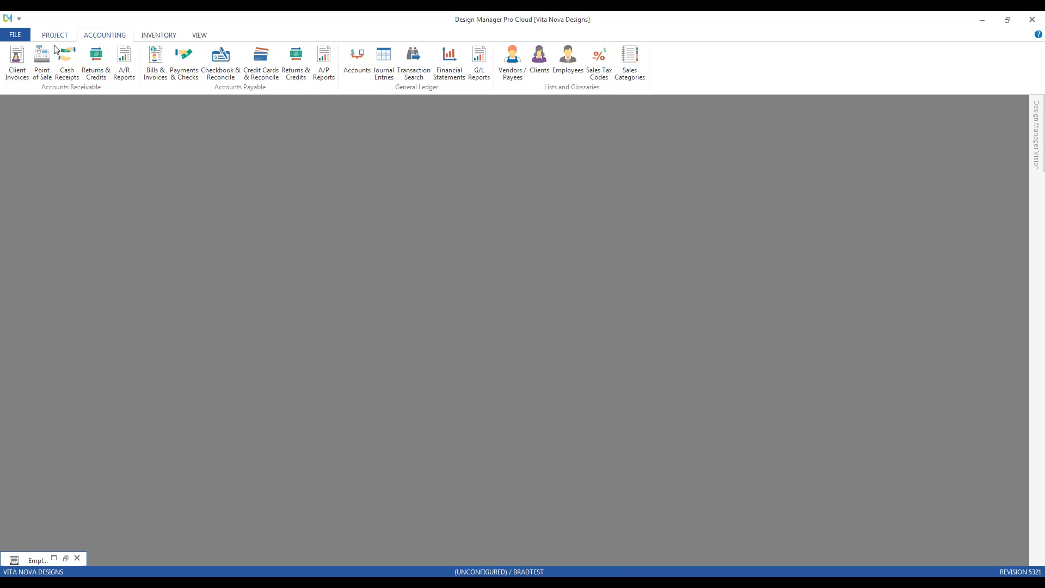
left_click(17, 62)
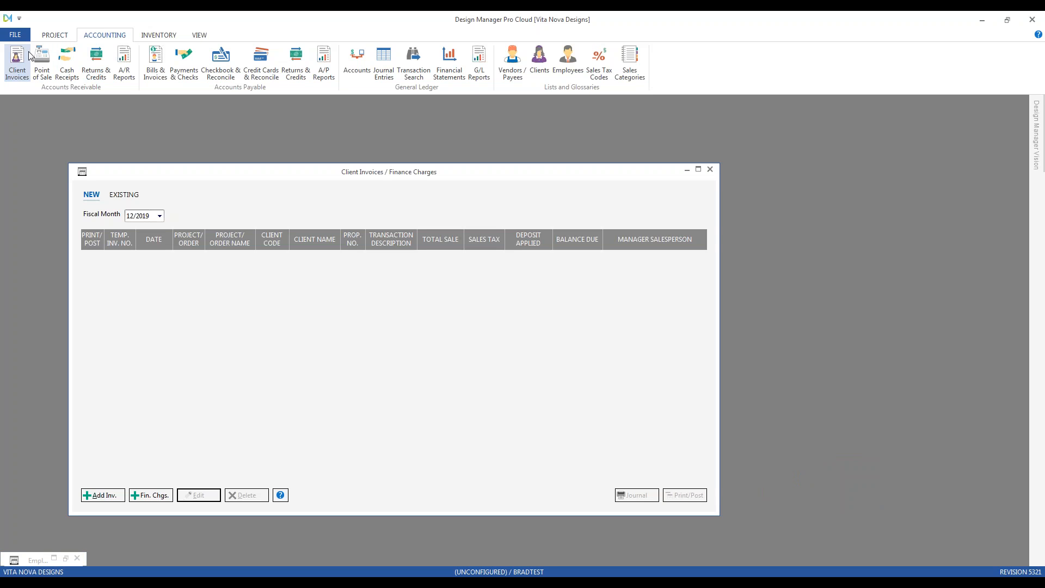
left_click(103, 495)
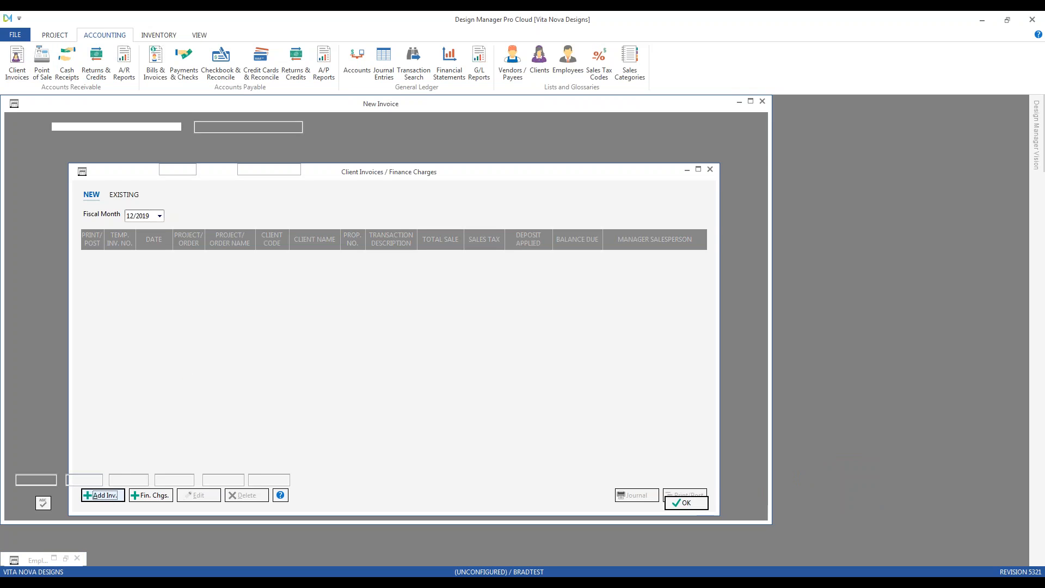
type("br")
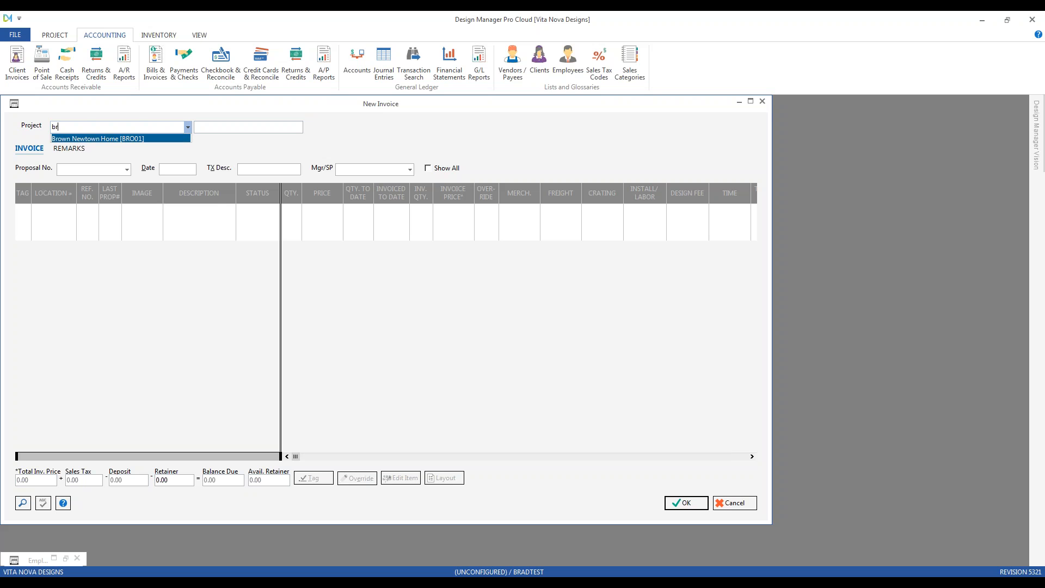
key("Return")
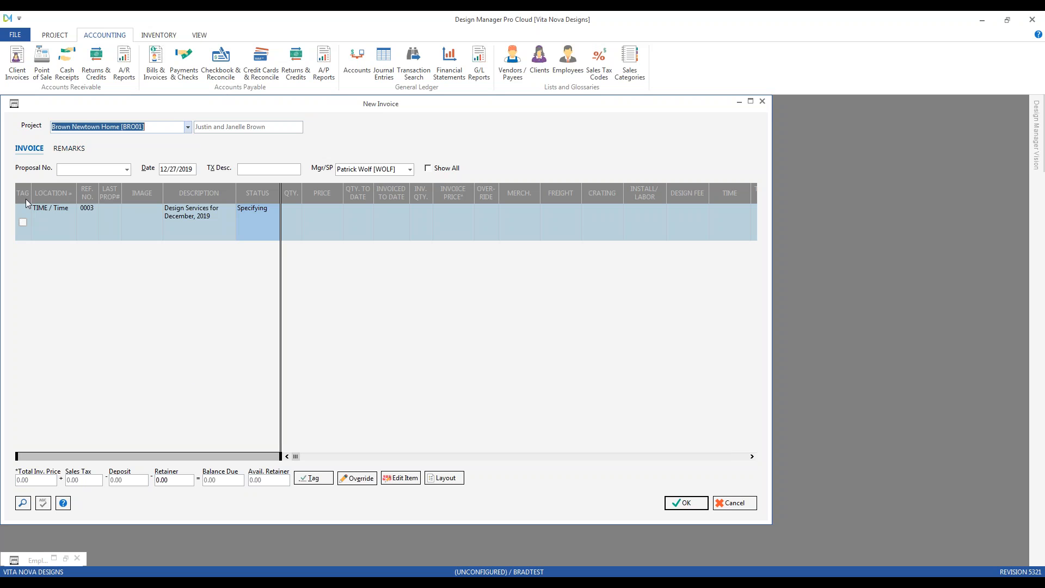
Tag the December 2019 design services item, set the transaction description to "Design Services for 12/2019" and save the invoice
left_click(270, 169)
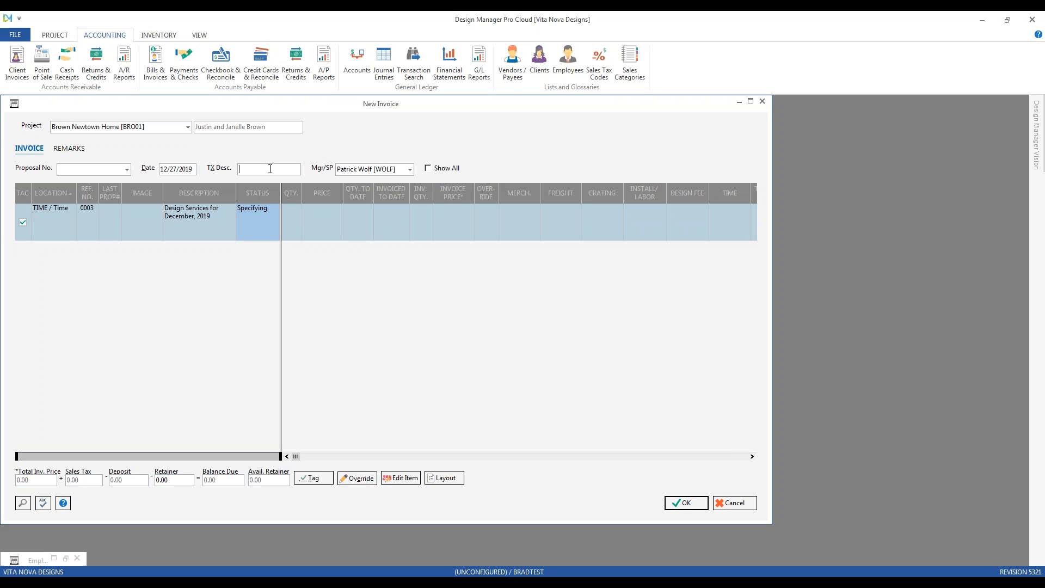
type("Design s")
key("BackSpace")
type("Serive")
type("for")
type(" 12/2019")
left_click(696, 504)
left_click(695, 503)
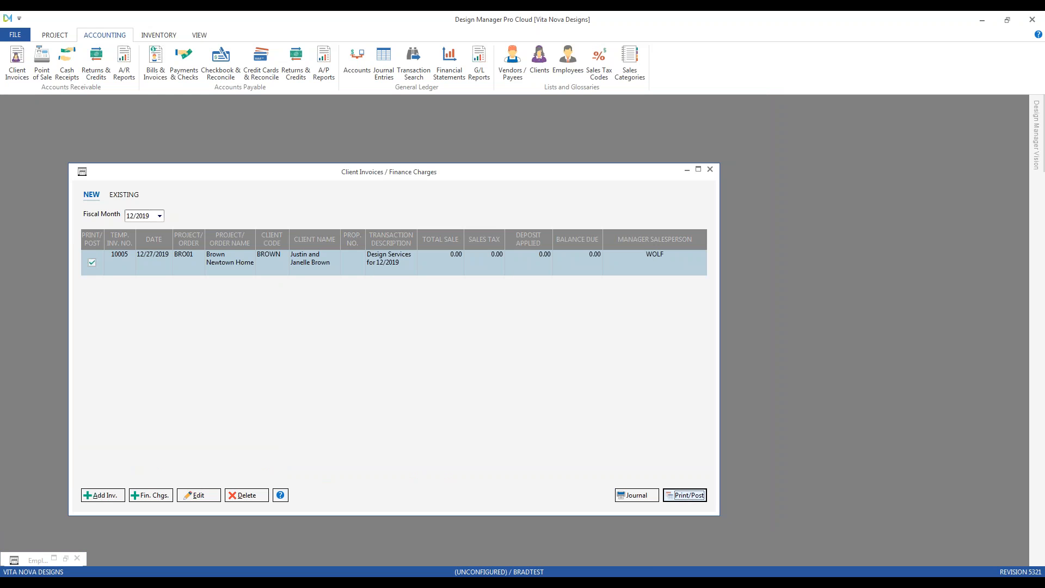
Preview the Brown Newtown Home invoice for printing and accept posting it into fiscal 12/2019
left_click(317, 275)
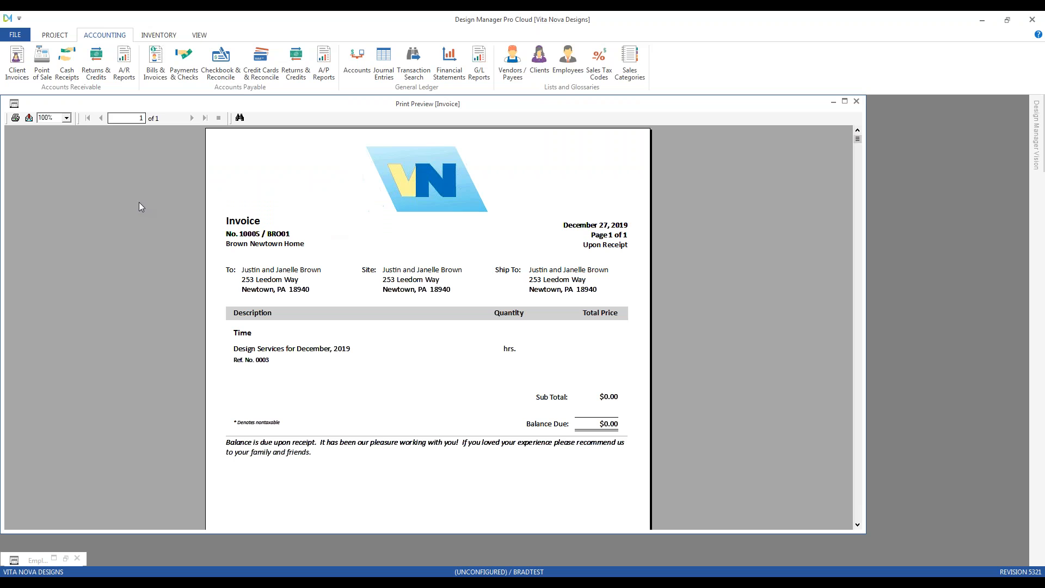
left_click(856, 101)
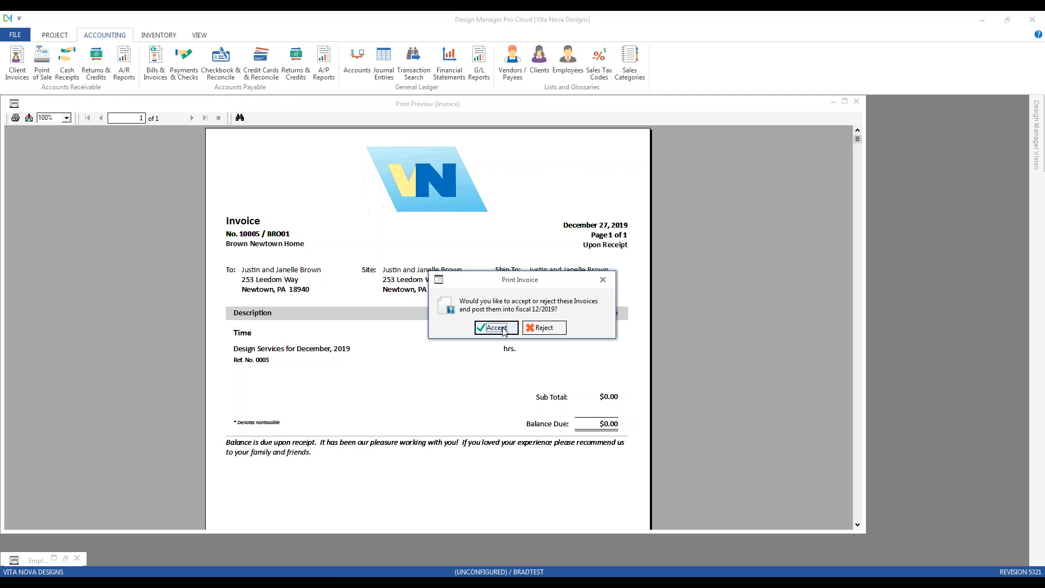
left_click_drag(522, 286, 548, 314)
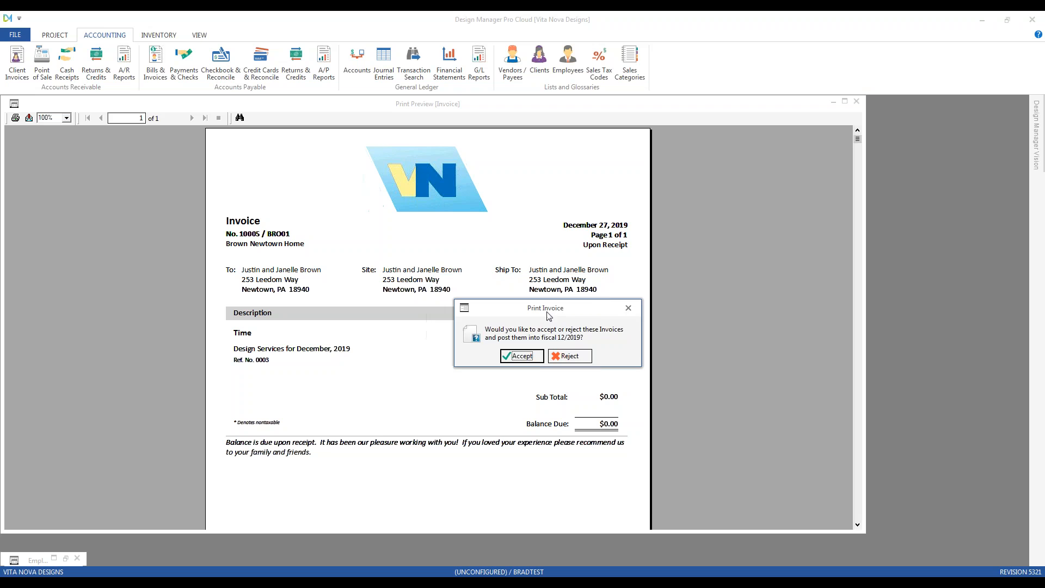
left_click(537, 357)
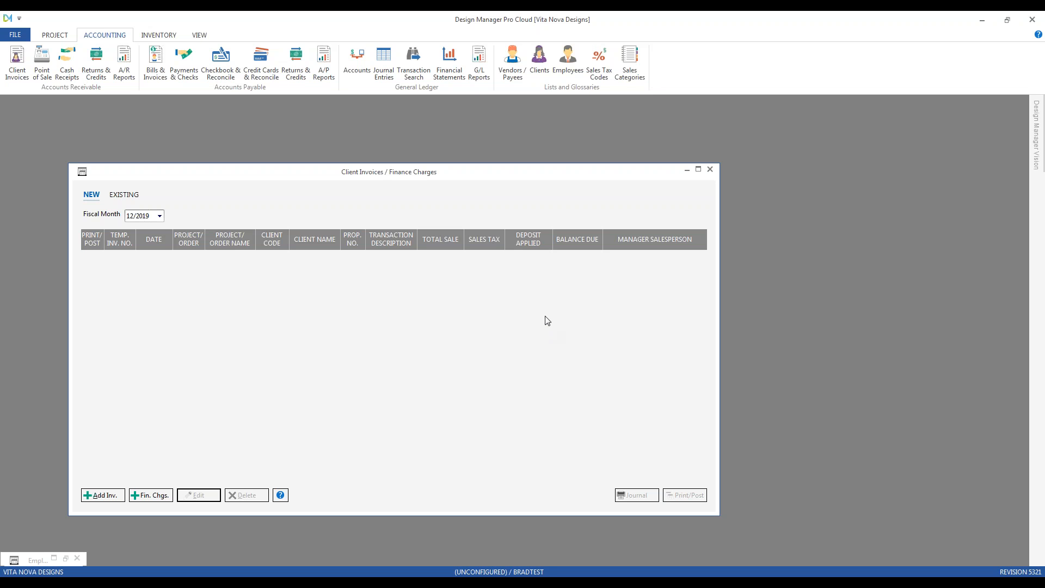
Restore the employee time list, then switch to the browser to view the "Time Billing Import in Pro Cloud" video page and minimize it
left_click(65, 558)
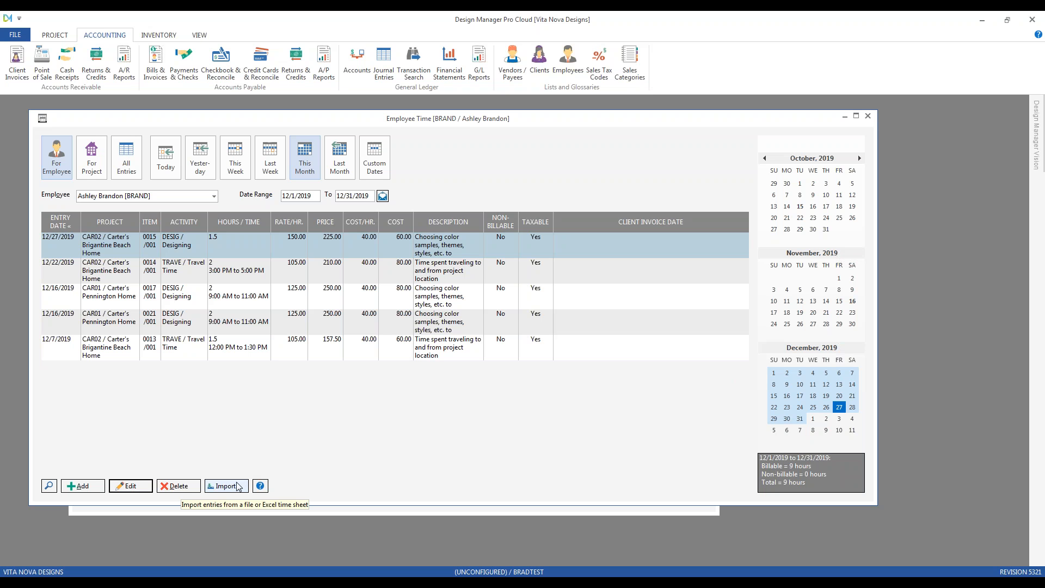
key("alt+Tab")
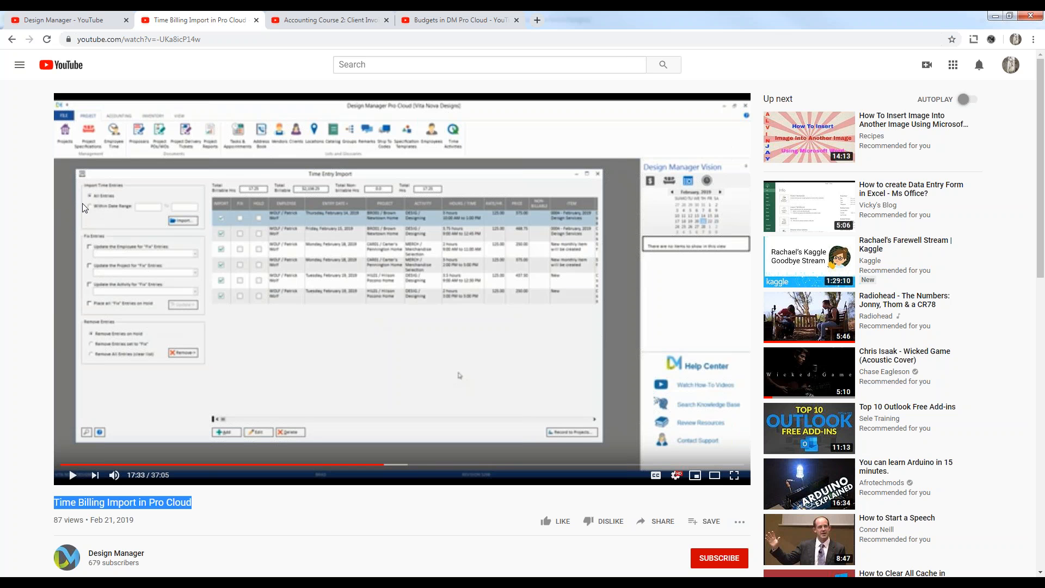
left_click(996, 15)
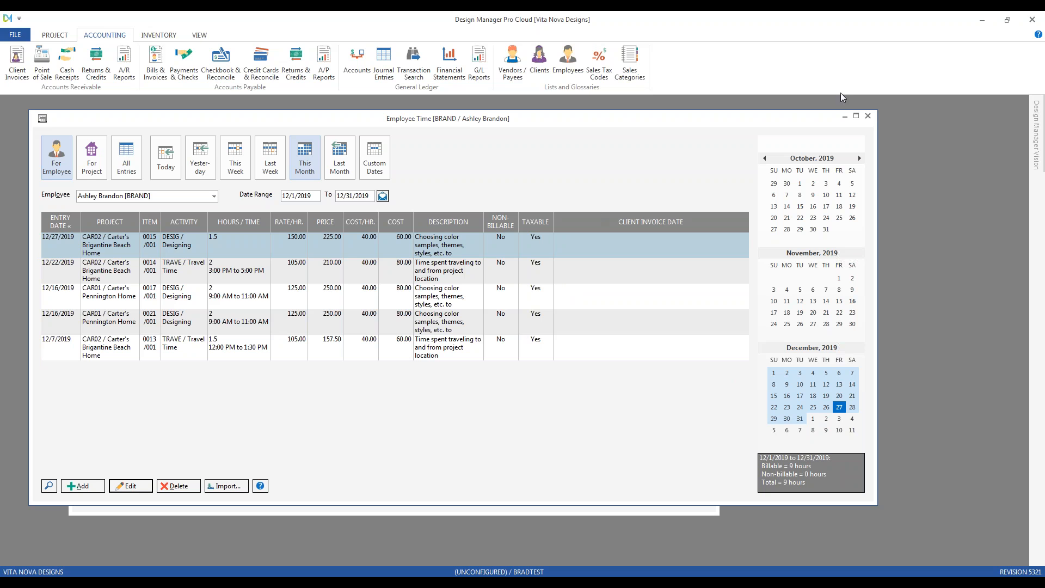
Close the employee time and client invoices windows and open the project specifications for Brown Newtown Home
left_click(869, 118)
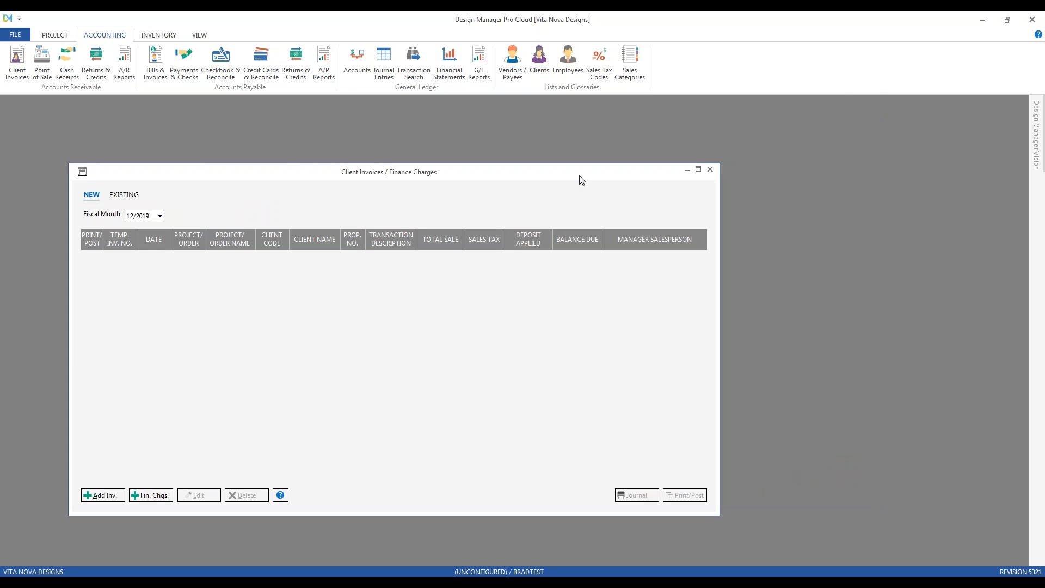
left_click(709, 168)
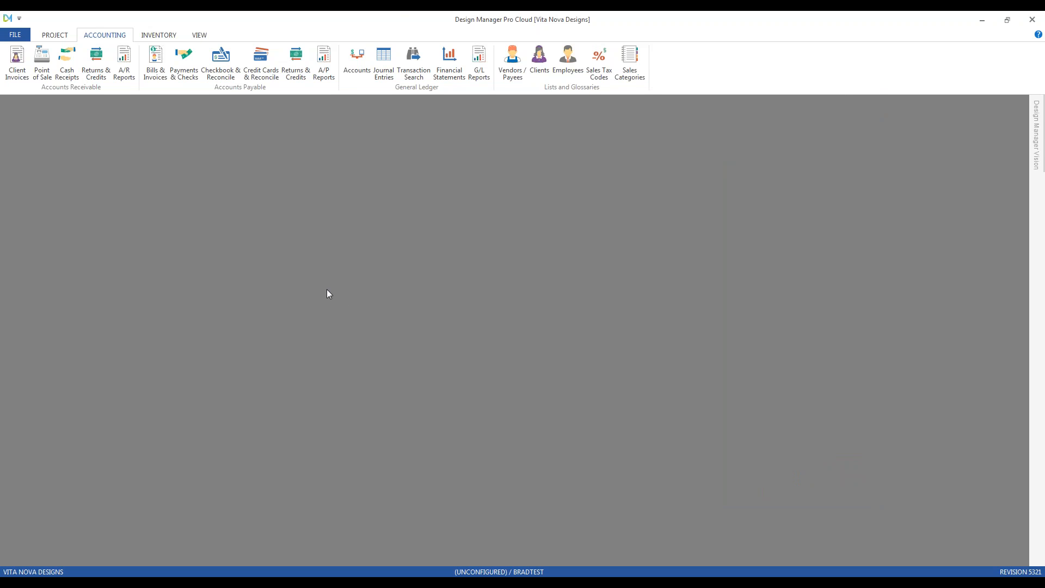
left_click(55, 35)
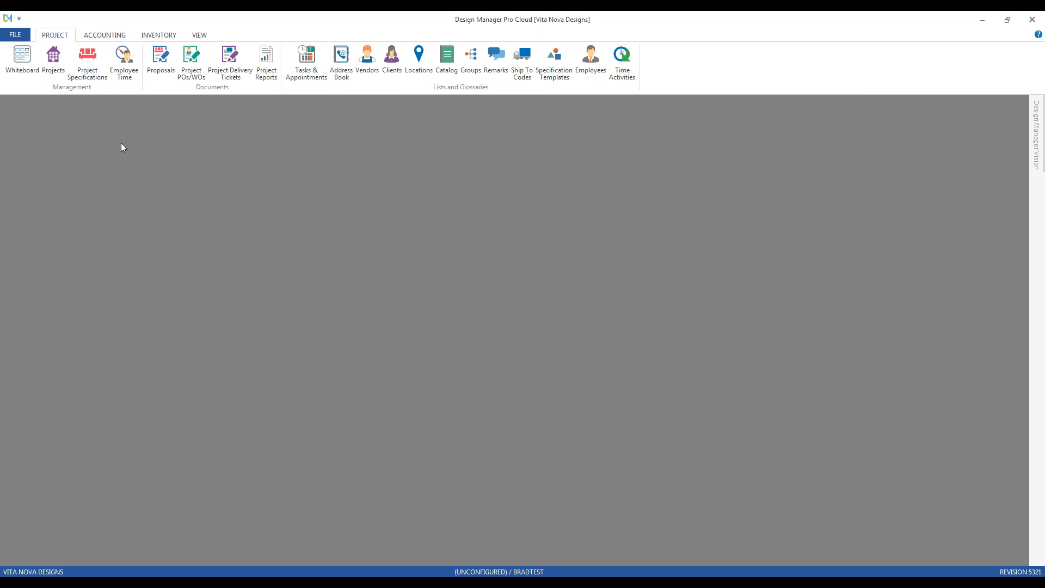
left_click(87, 62)
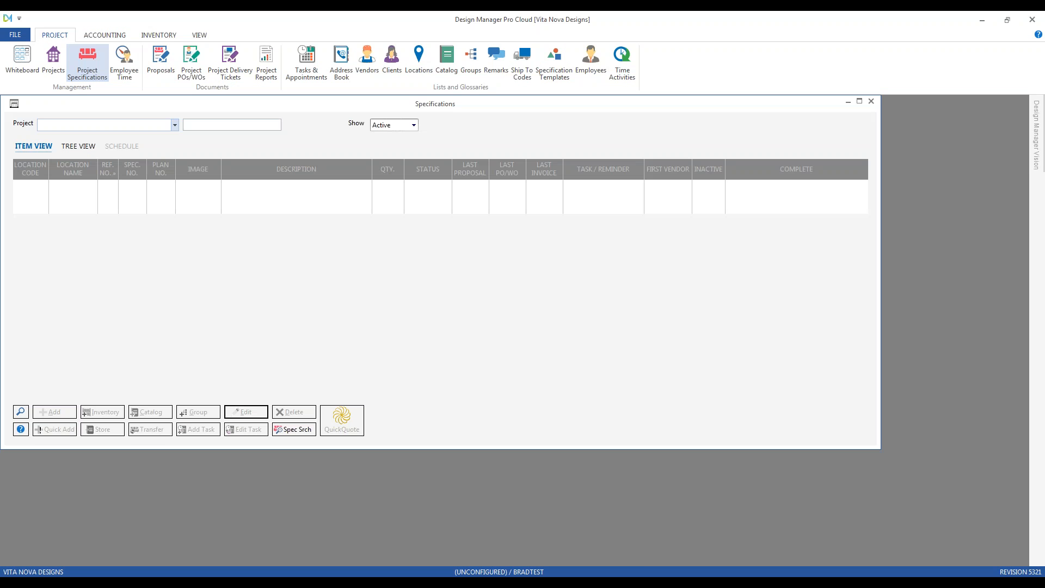
type("br")
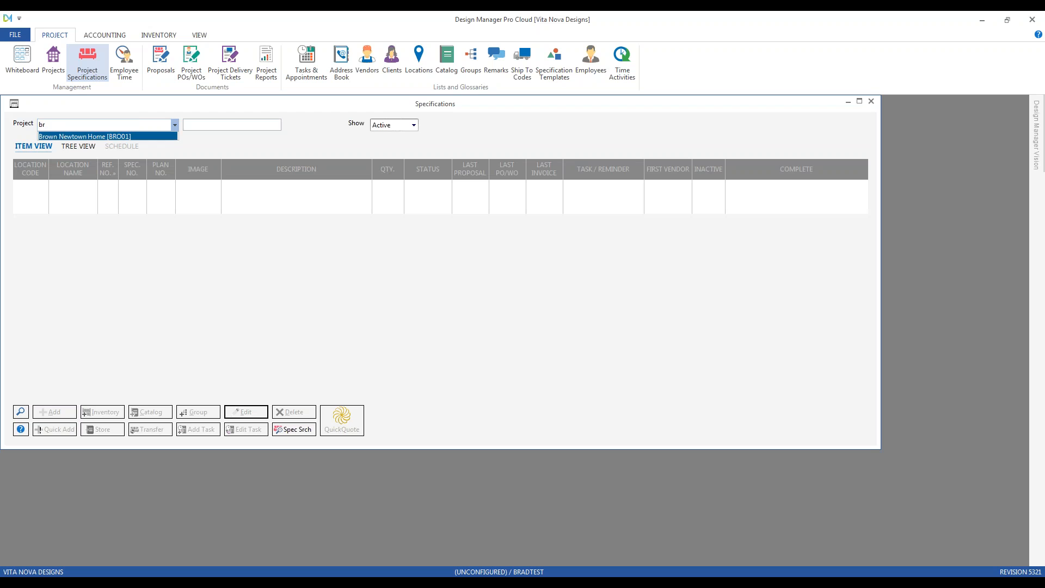
key("Tab")
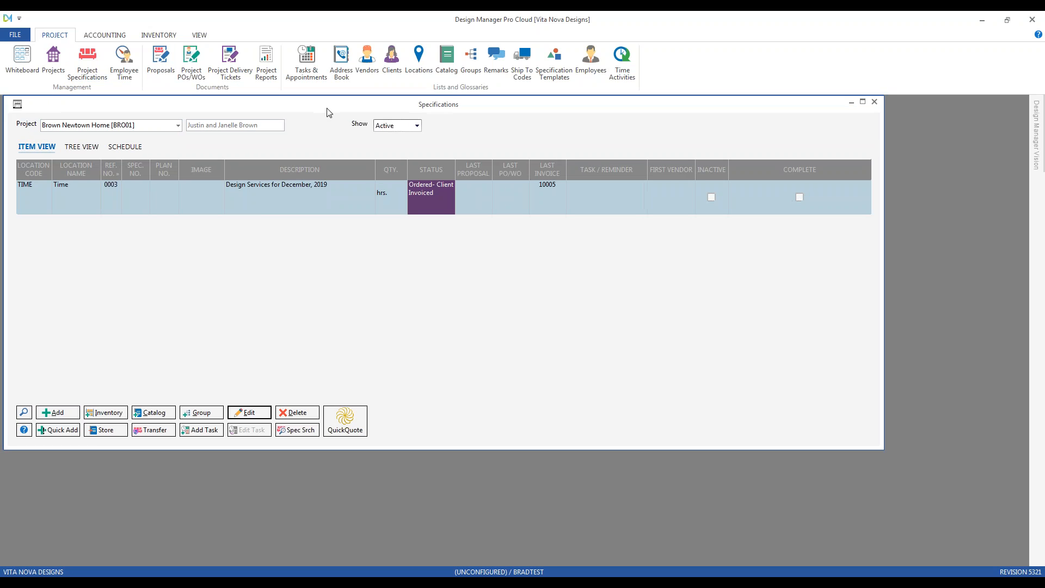
left_click_drag(327, 110, 345, 126)
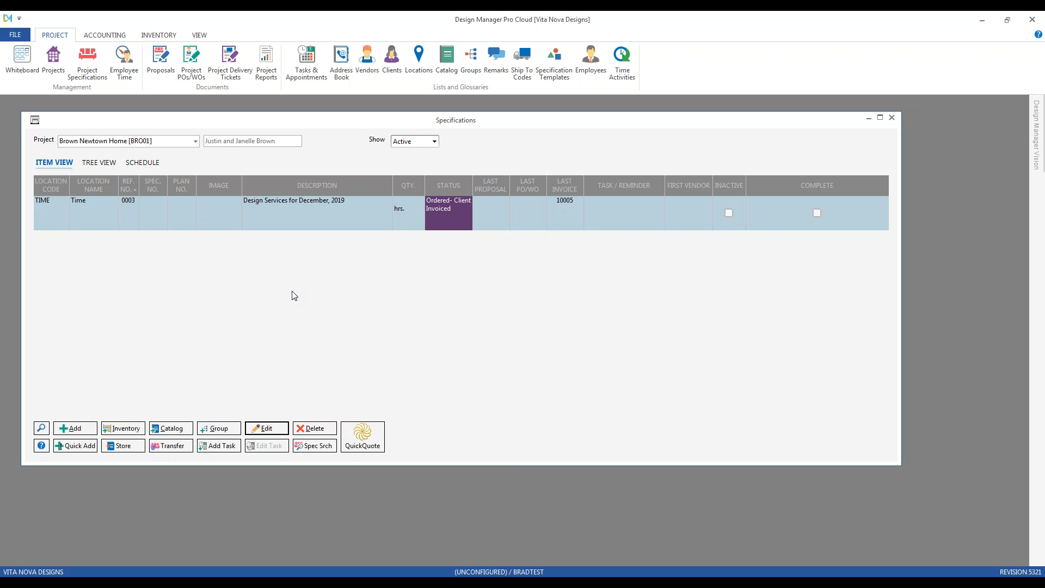
Add a new Brown Newtown Home item described as "Proposed Time Budget" with the Time location
left_click(82, 430)
left_click_drag(222, 239, 107, 126)
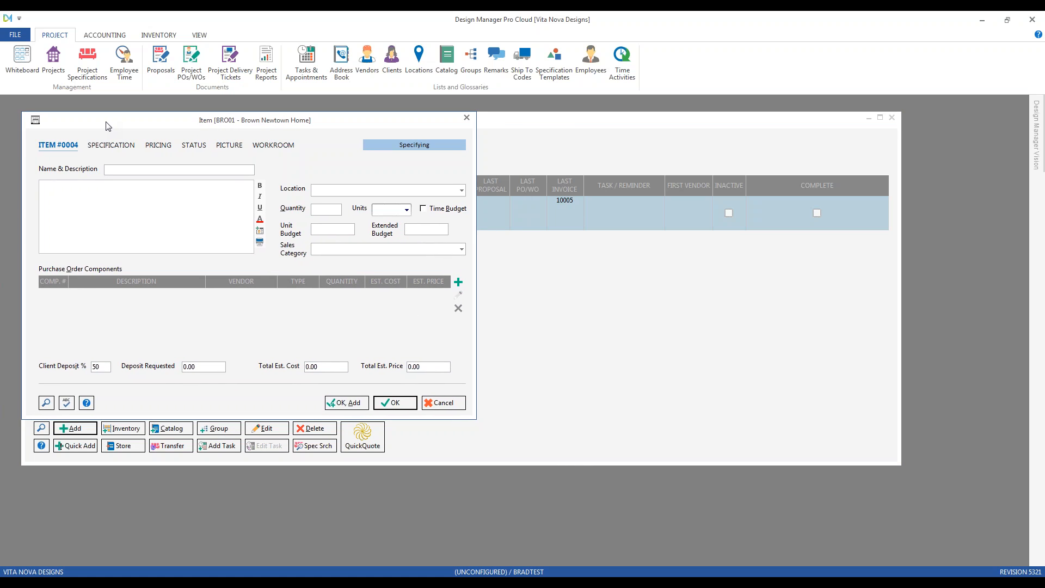
type("Proposed Time Budget")
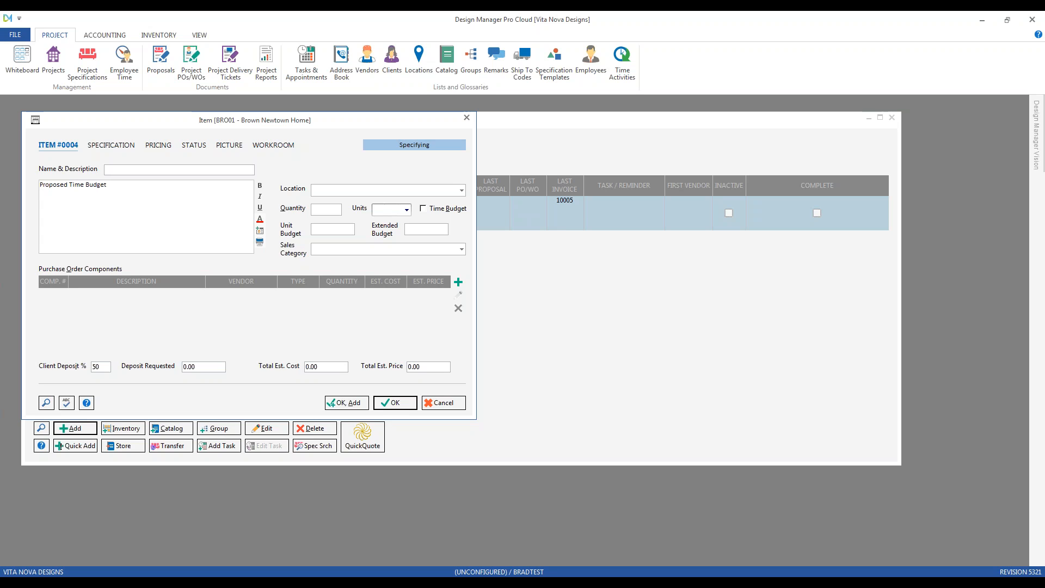
key("Tab")
type("t")
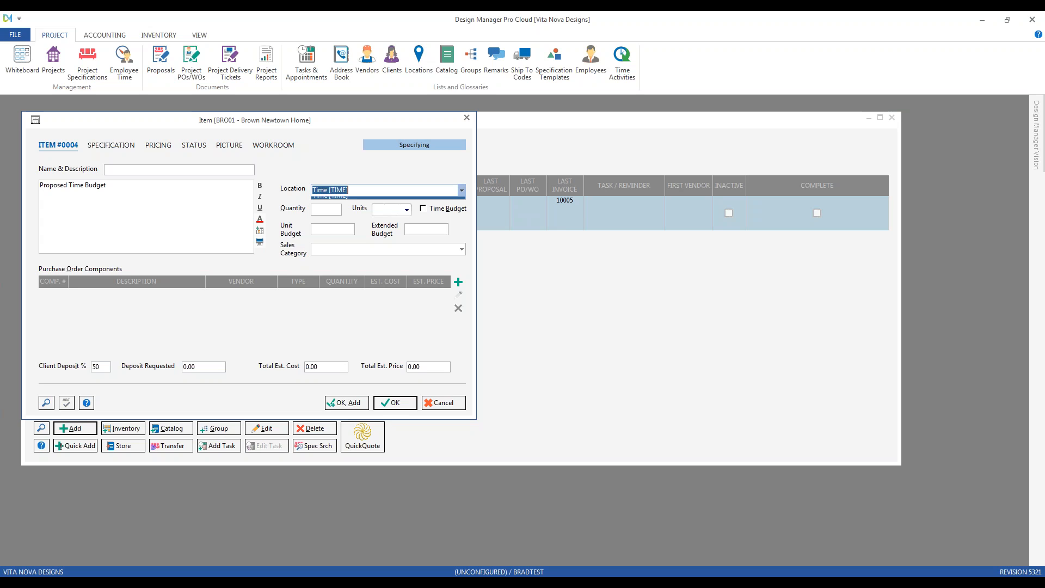
key("Tab")
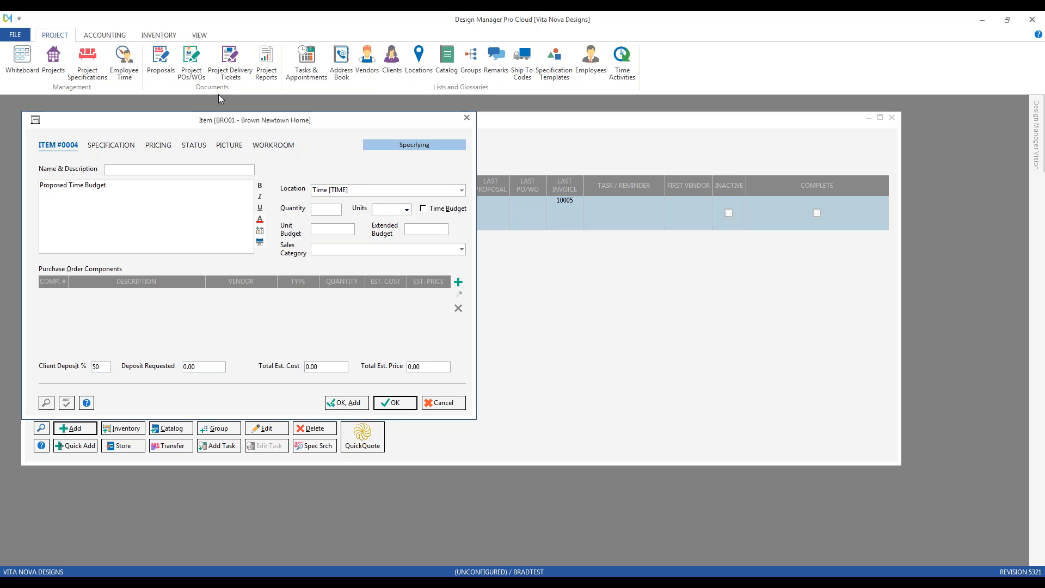
Set the new item's sales category to Professional Services / Time and its units to hrs
left_click(461, 249)
type("pr")
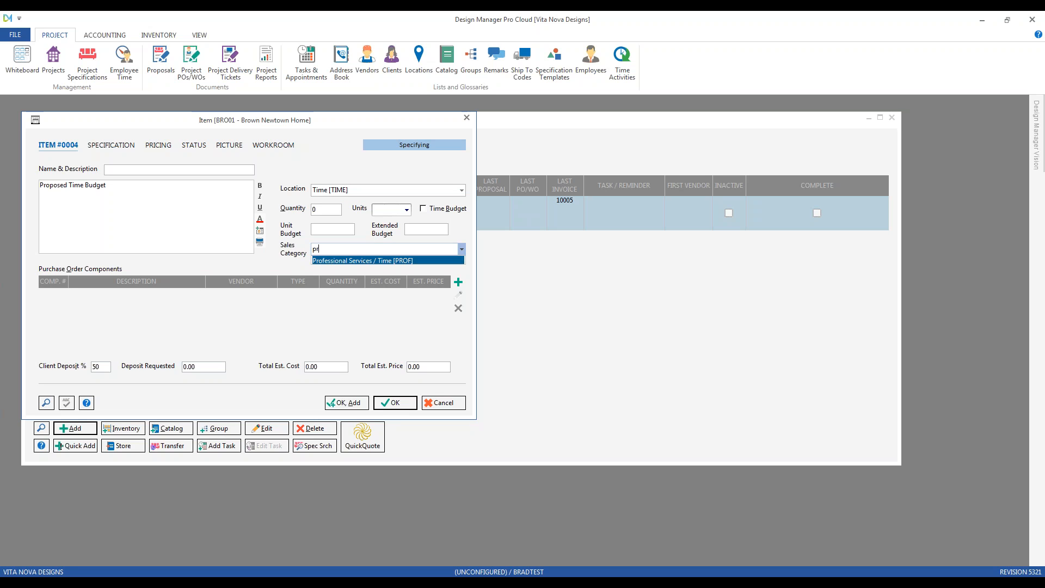
left_click(375, 260)
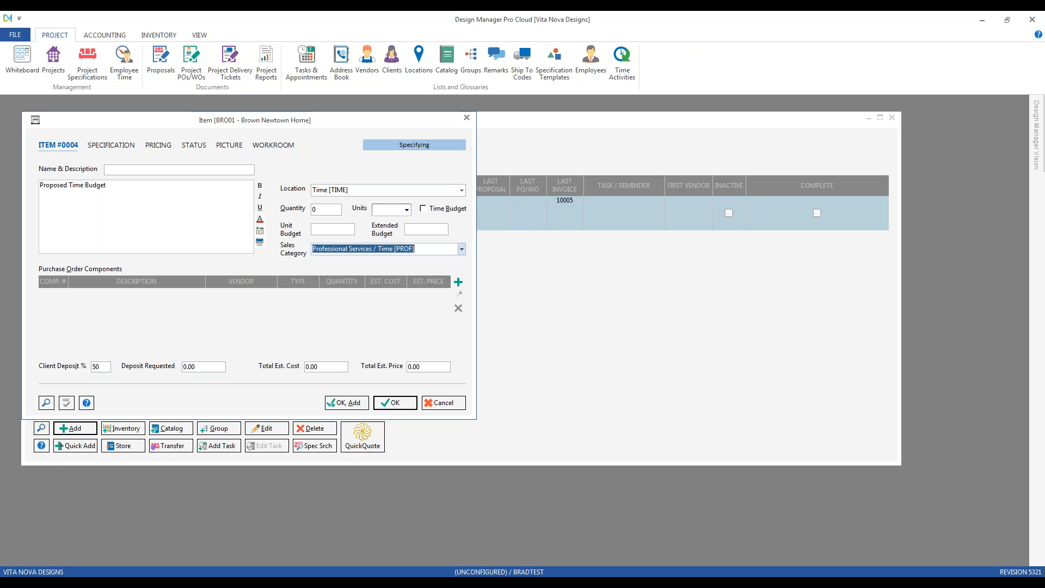
left_click(407, 209)
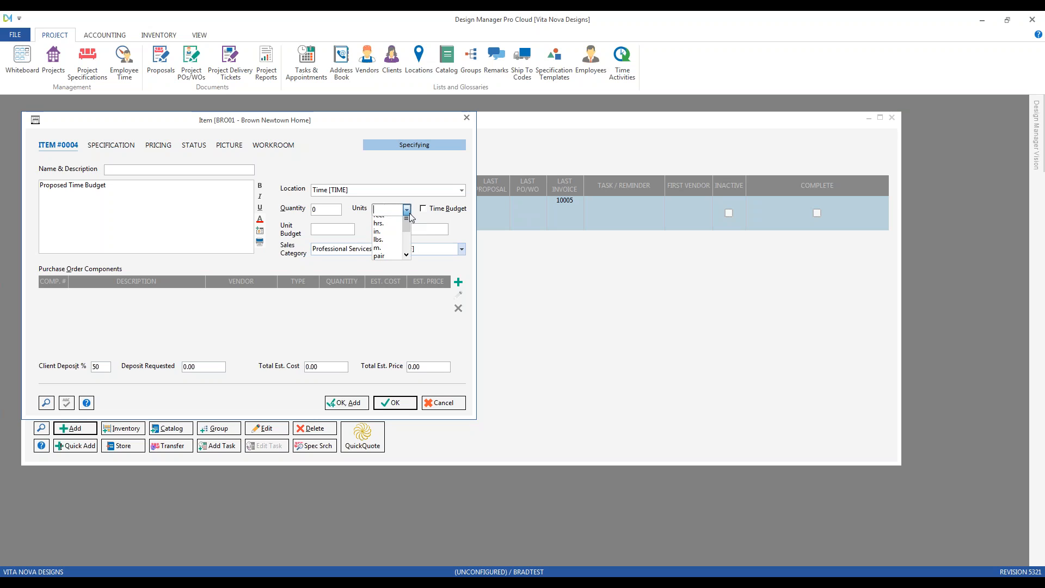
left_click(389, 246)
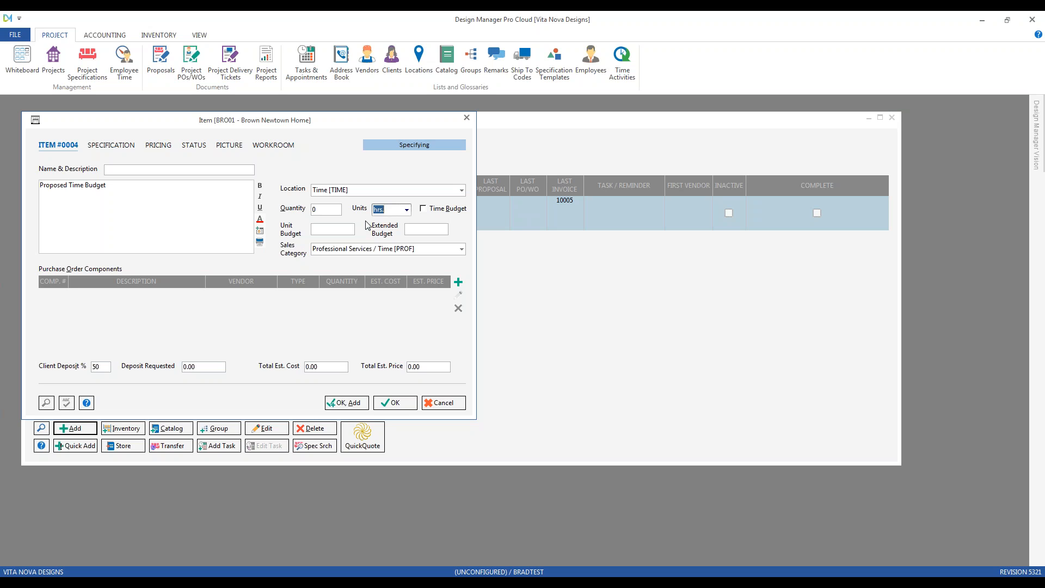
Mark the item as a time budget with a unit budget of 150 and a quantity of 10 hours
left_click(438, 209)
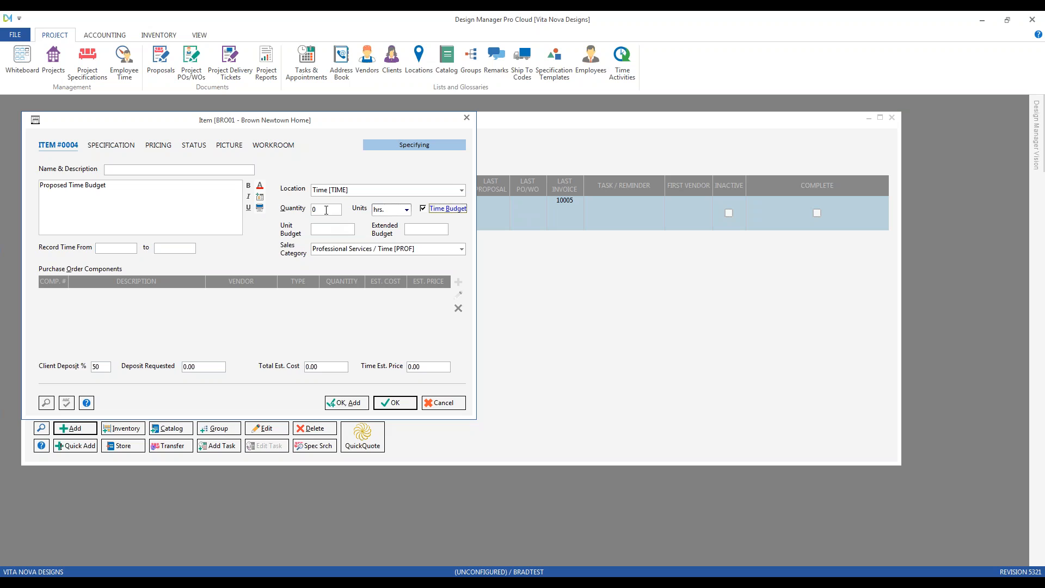
left_click(328, 228)
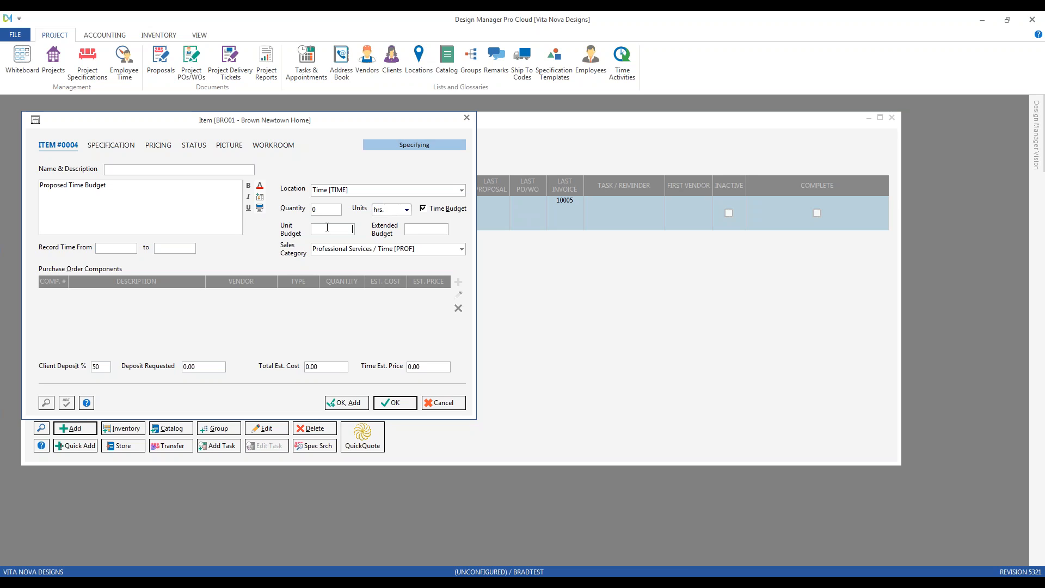
type("150")
left_click(325, 209)
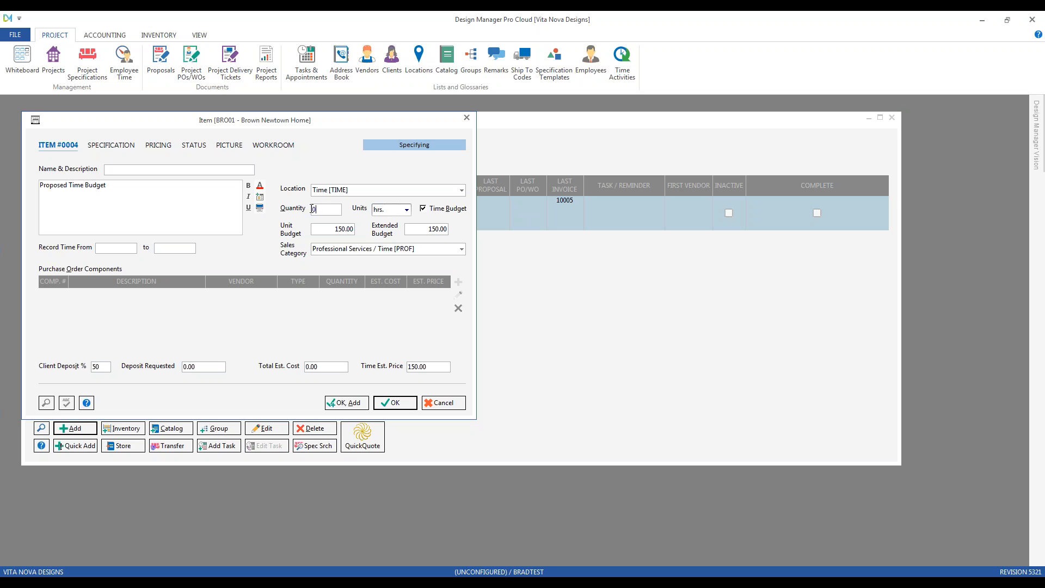
type("10")
key("Tab")
Set the time budget's recording period from 1/1/2019 to 12/31/2019
left_click(128, 246)
type("1 1")
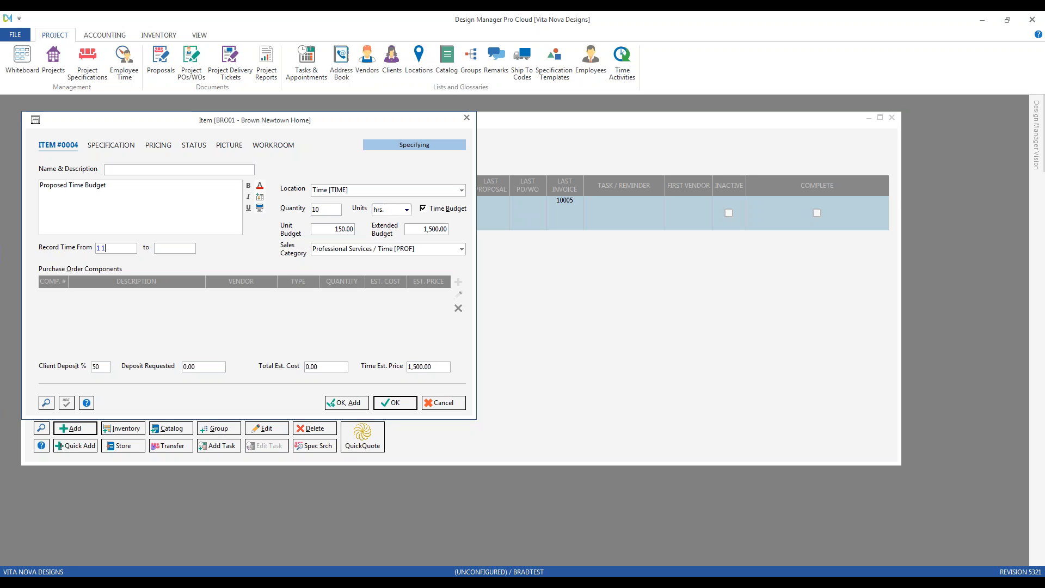
key("Tab")
type("12 31")
key("Tab")
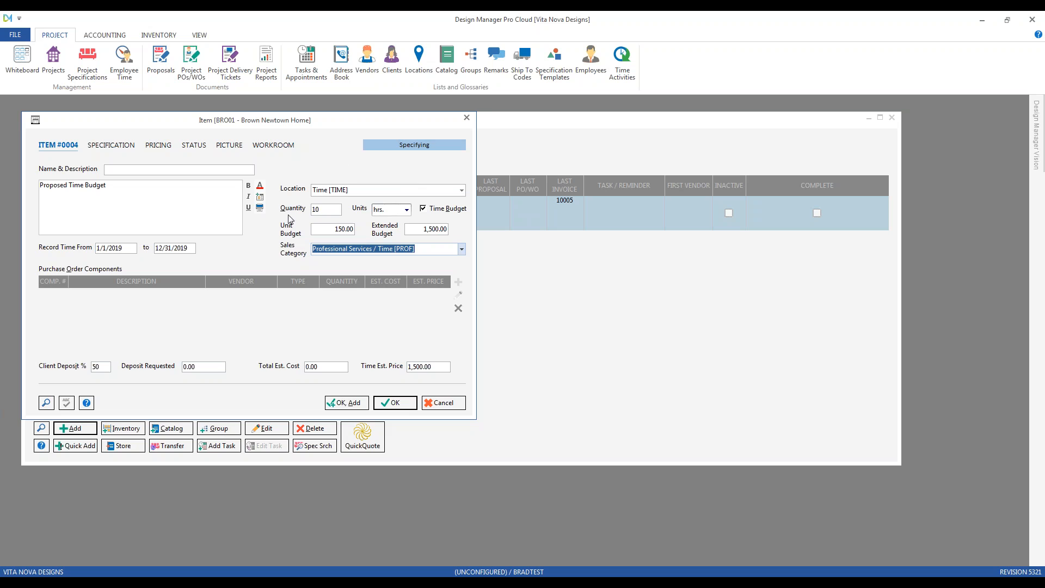
Set the Proposed Time Budget item's budget hours to 10 in its pricing details and save the item
left_click(160, 145)
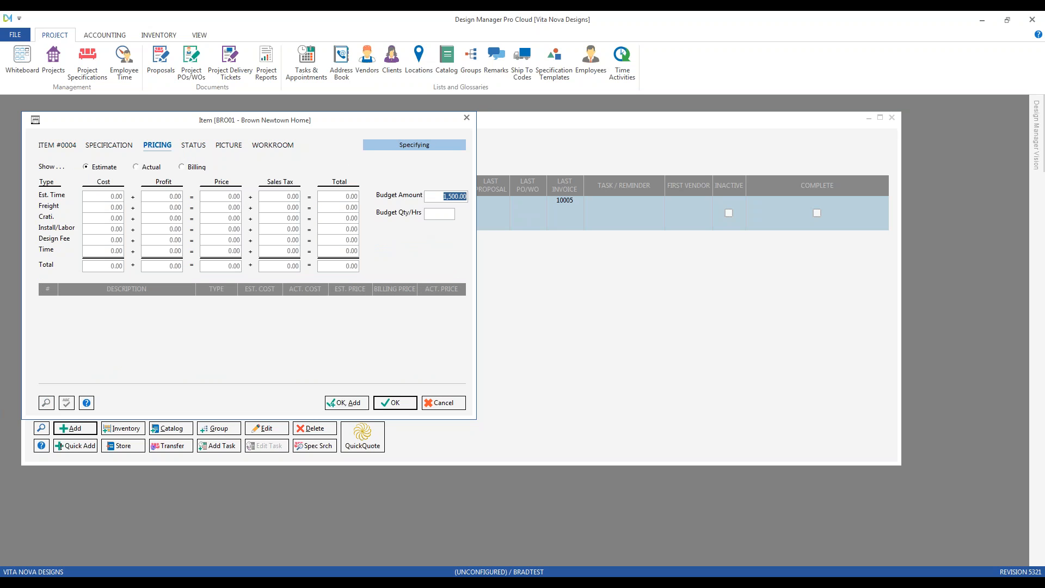
left_click(444, 214)
type("10")
left_click(61, 146)
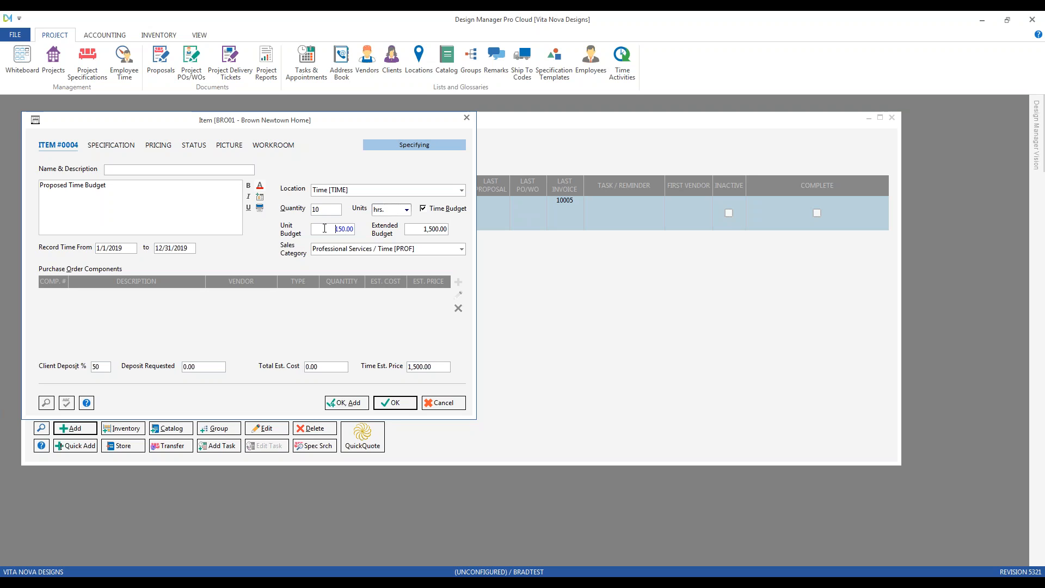
left_click(330, 209)
left_click(416, 230)
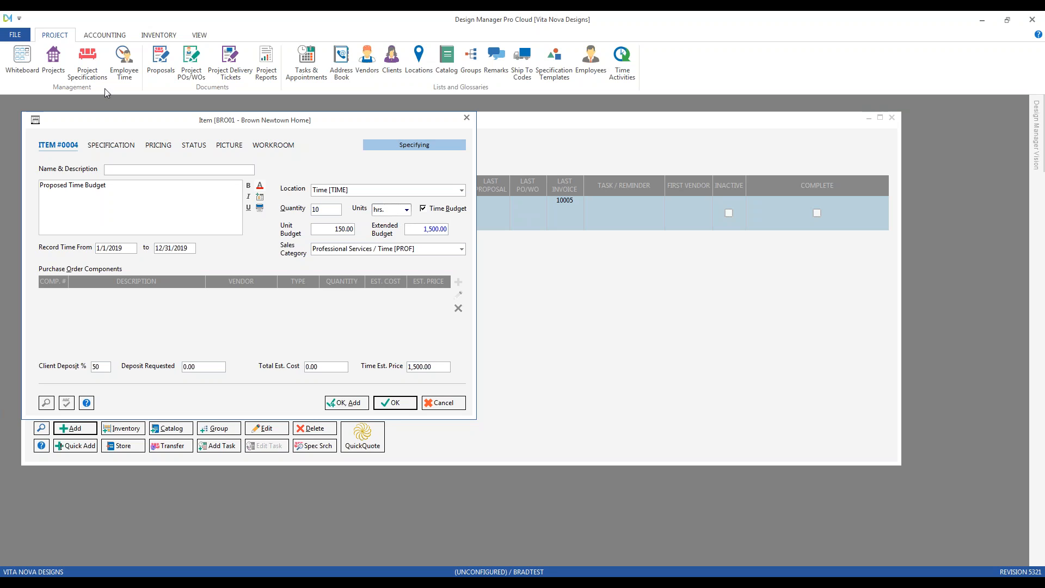
left_click(156, 145)
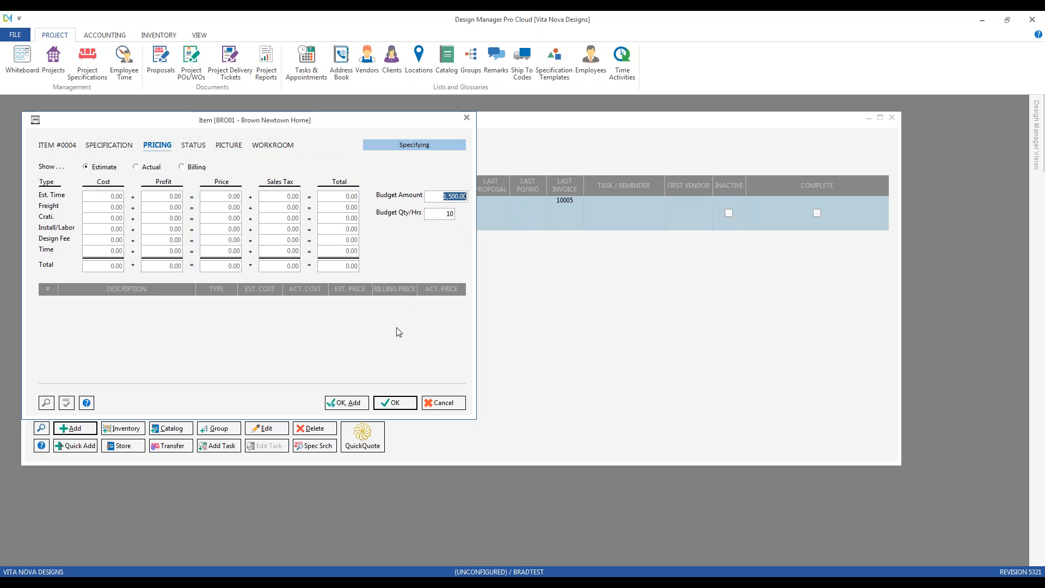
left_click(60, 146)
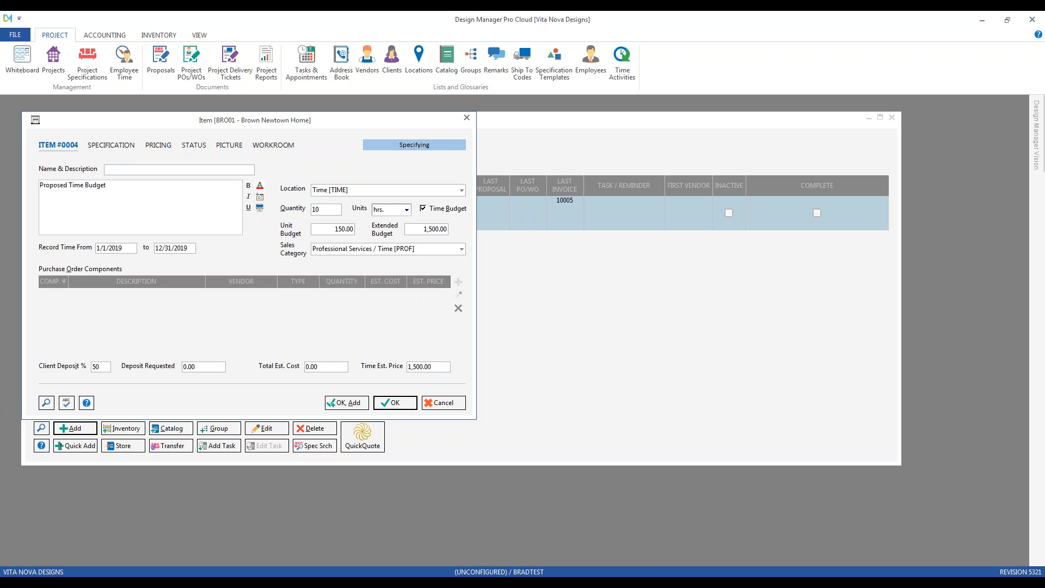
left_click(394, 403)
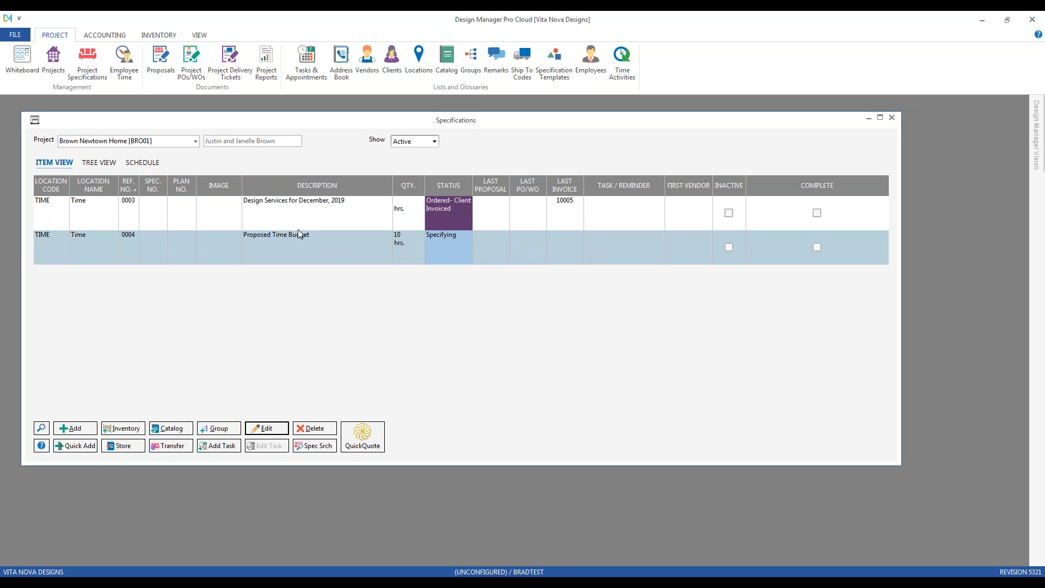
Start a new time entry for the employee on the Brown Newtown Home project, joined to the existing Proposed Time Budget item
left_click(125, 65)
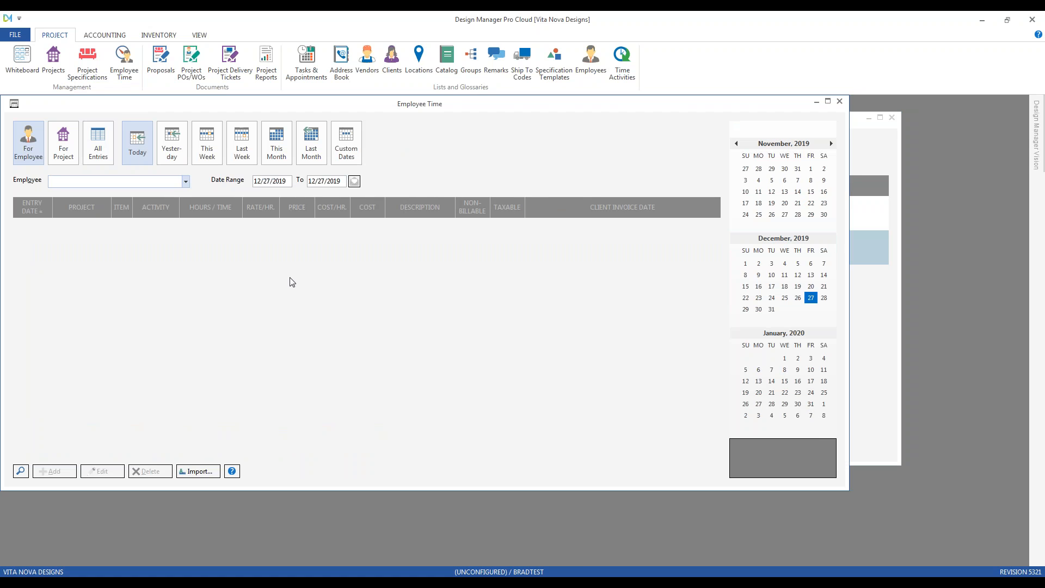
type("p")
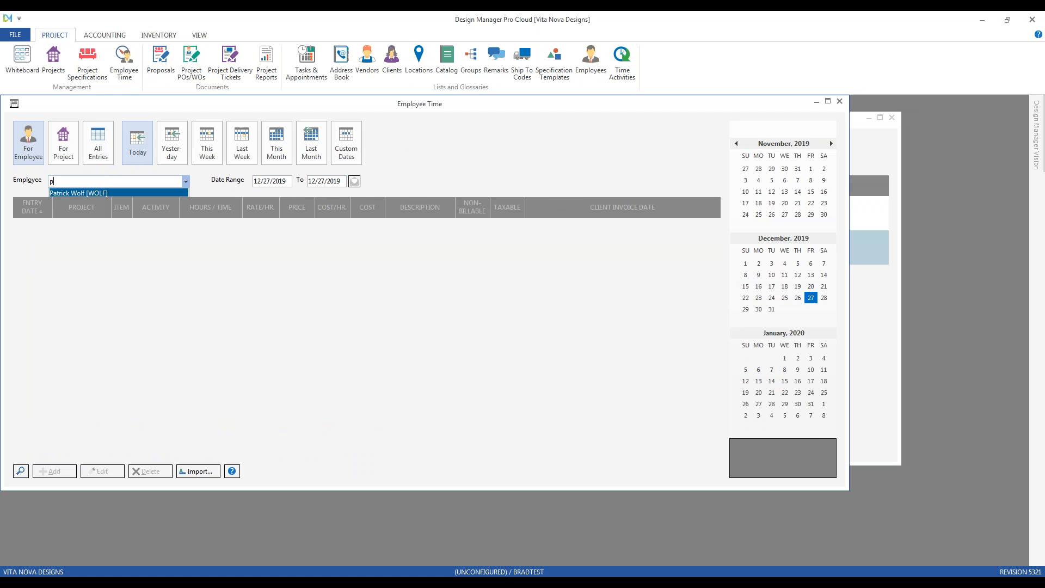
key("Return")
left_click(55, 471)
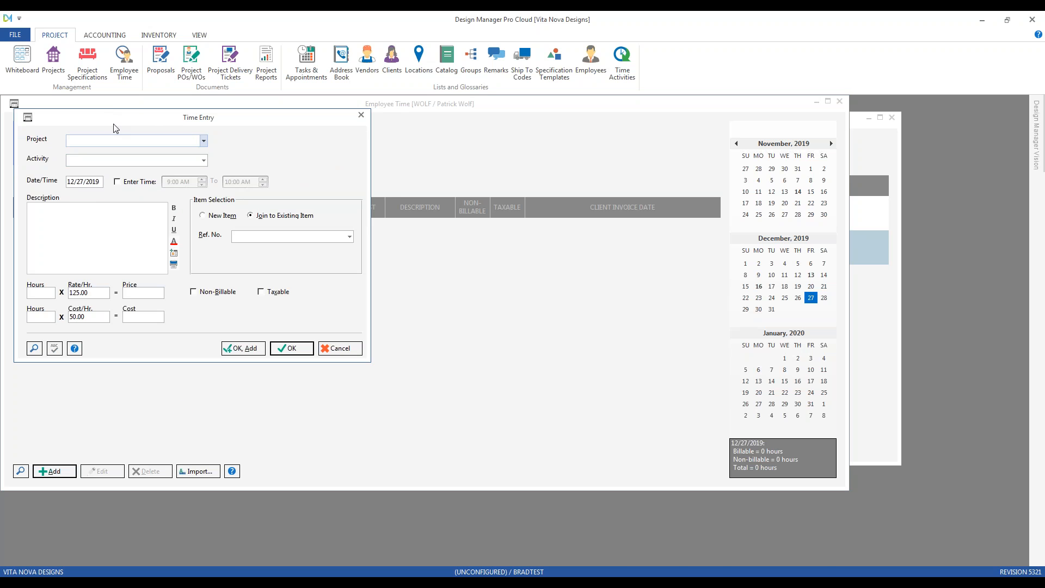
left_click_drag(107, 112, 201, 168)
type("b")
key("Tab")
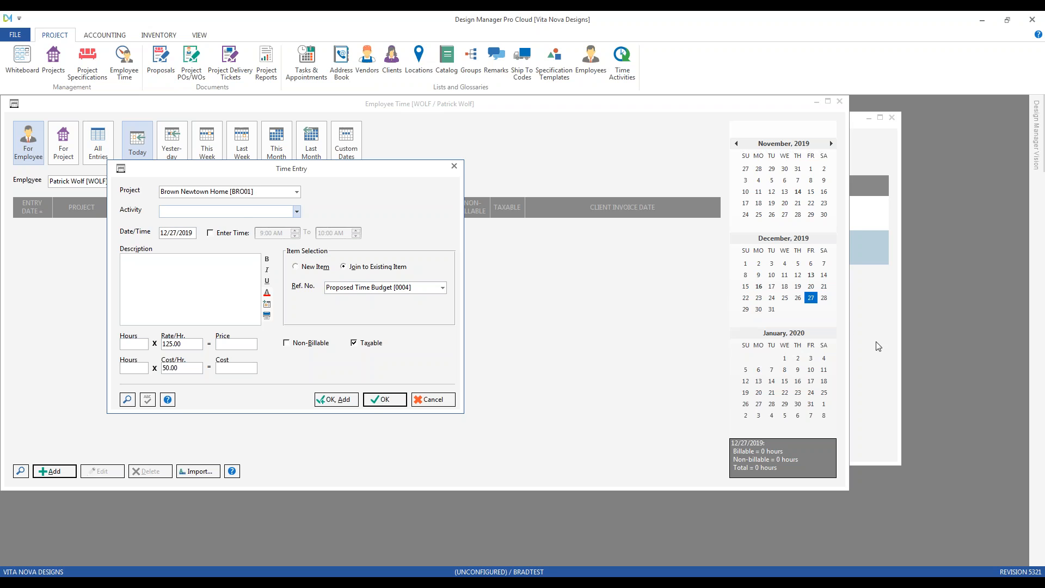
Review the Design Services for December, 2019 item in the project specifications and return to the time entry
left_click(887, 349)
left_click(308, 218)
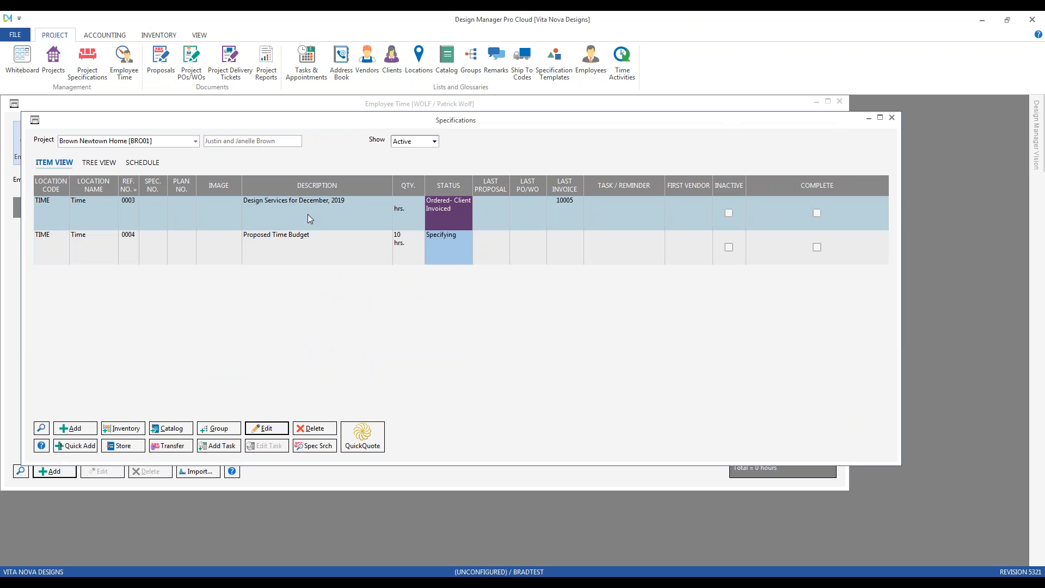
left_click(308, 215)
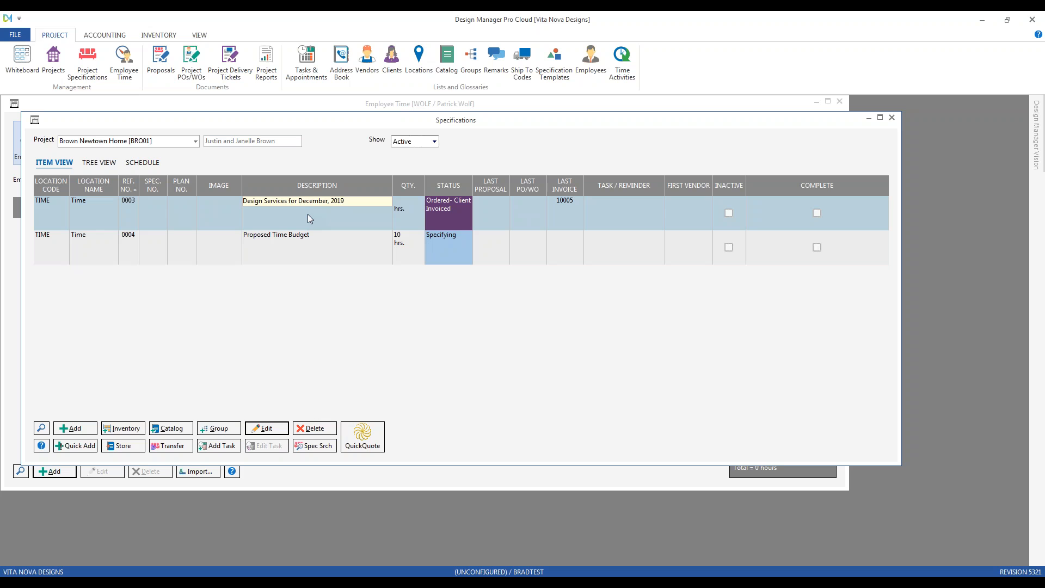
double_click(308, 214)
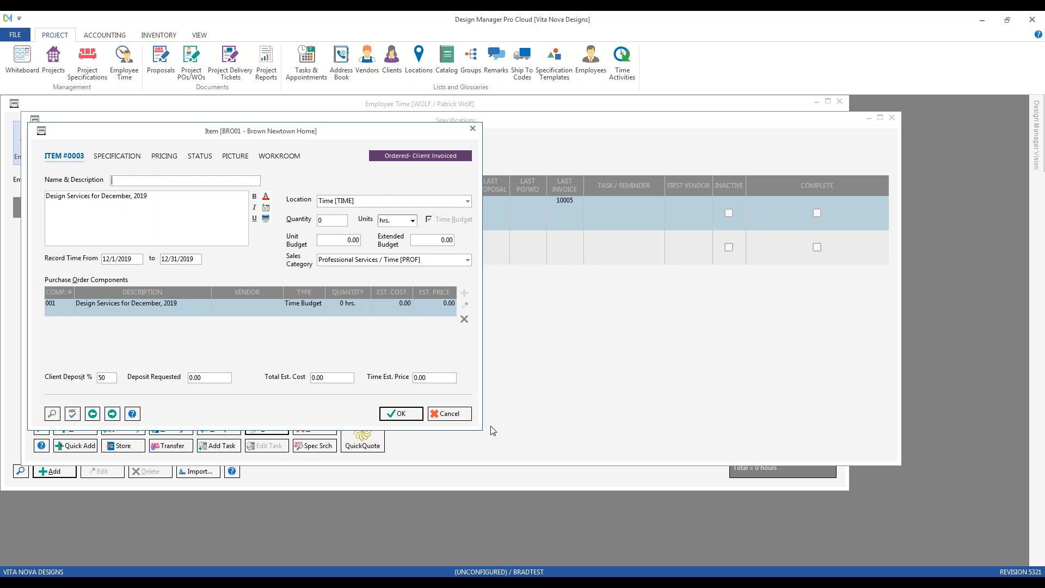
left_click(468, 414)
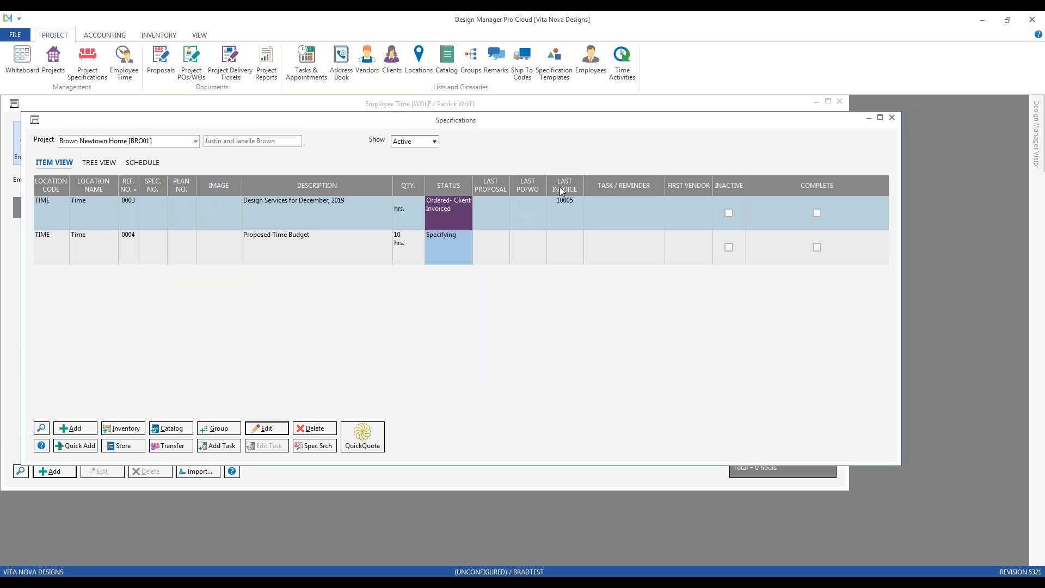
left_click(868, 117)
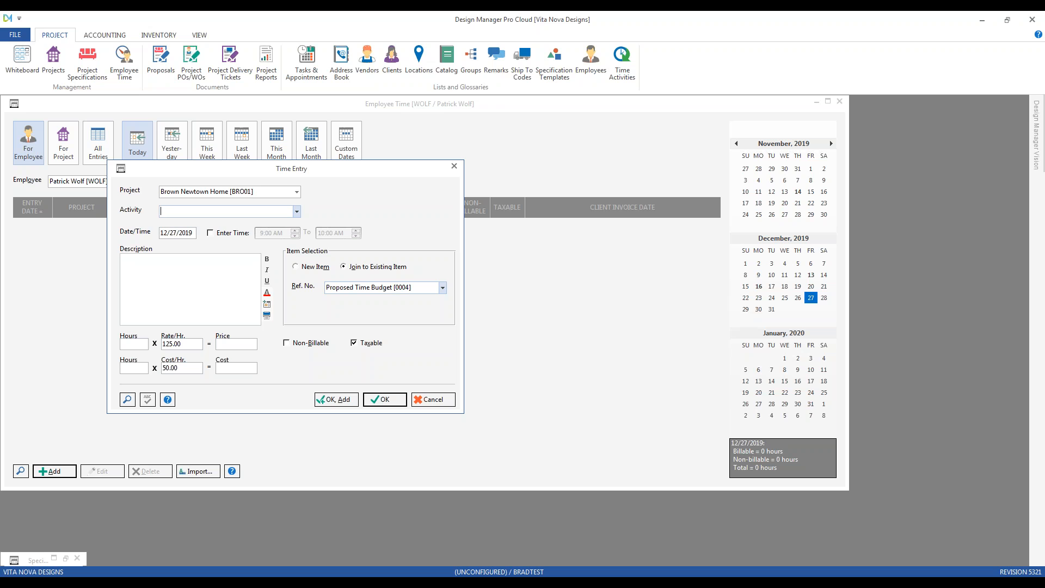
Record 1 hour of Designing activity against the Proposed Time Budget item and save the time entry
type("d")
key("Tab")
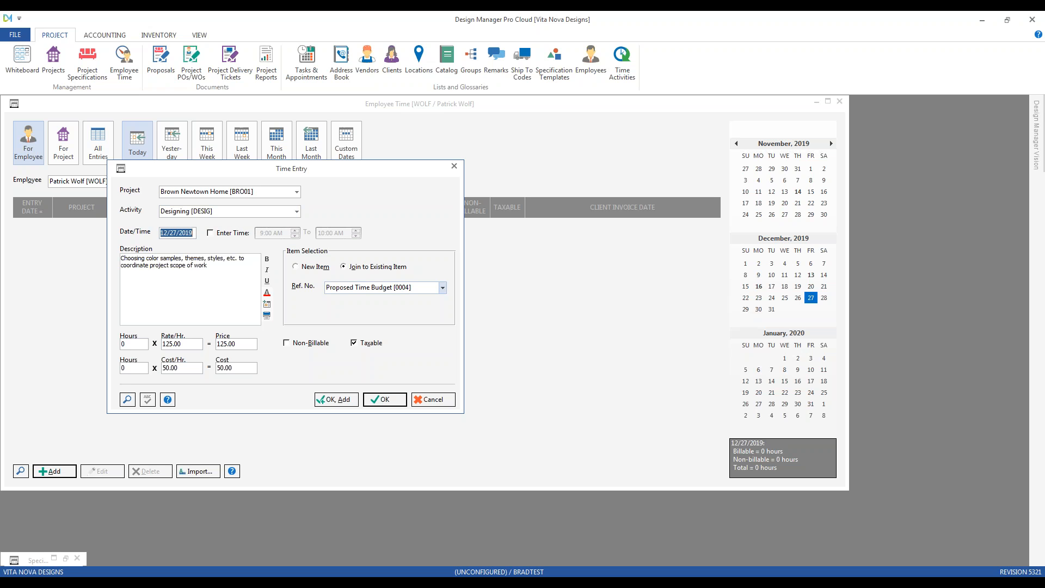
left_click(136, 345)
left_click(382, 398)
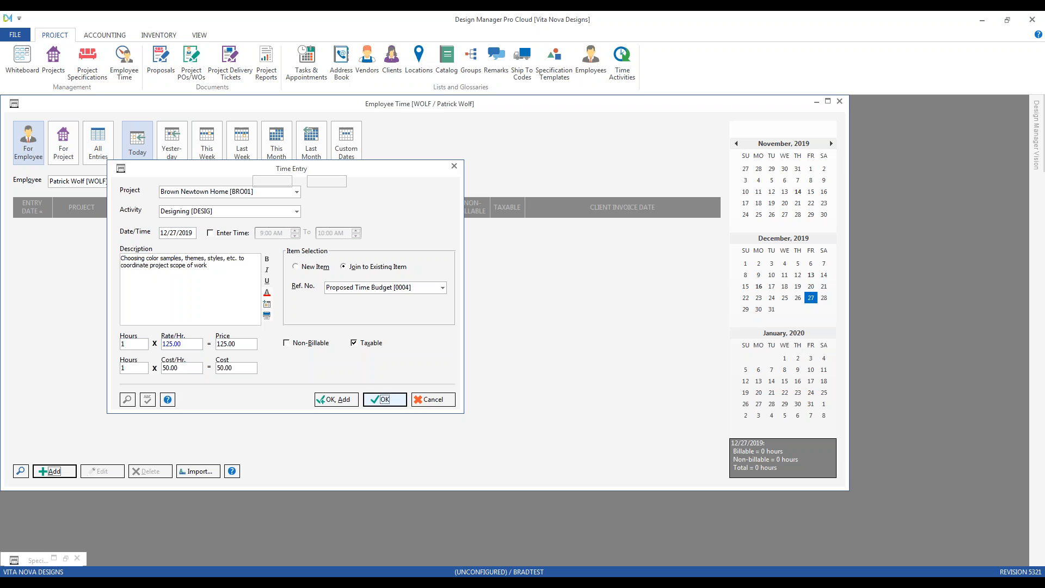
Examine the Proposed Time Budget item's time component, quantity and budget pricing in the project specifications
left_click_drag(661, 106, 761, 114)
left_click(911, 110)
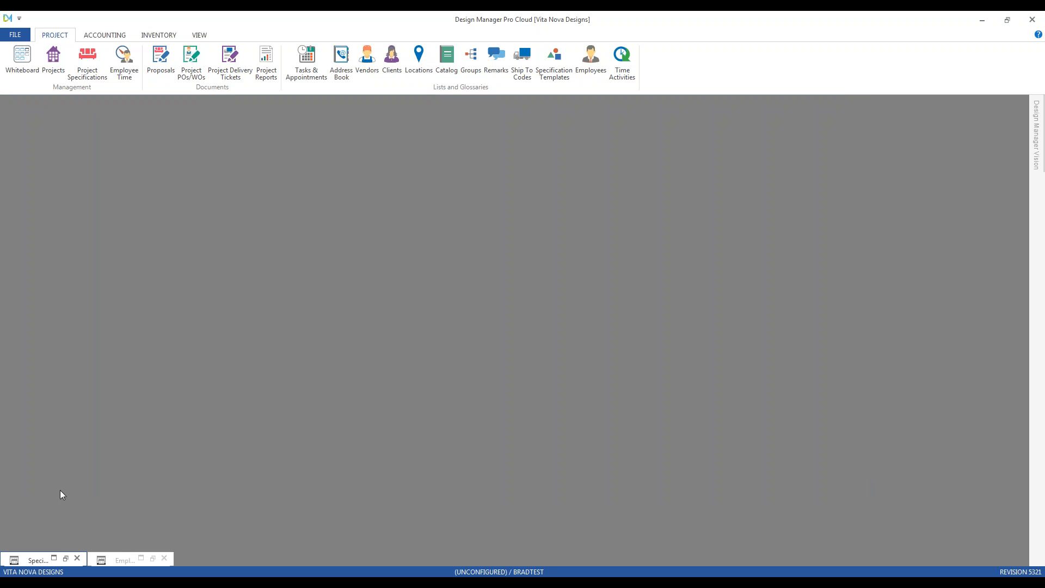
left_click(65, 559)
left_click_drag(176, 116, 158, 109)
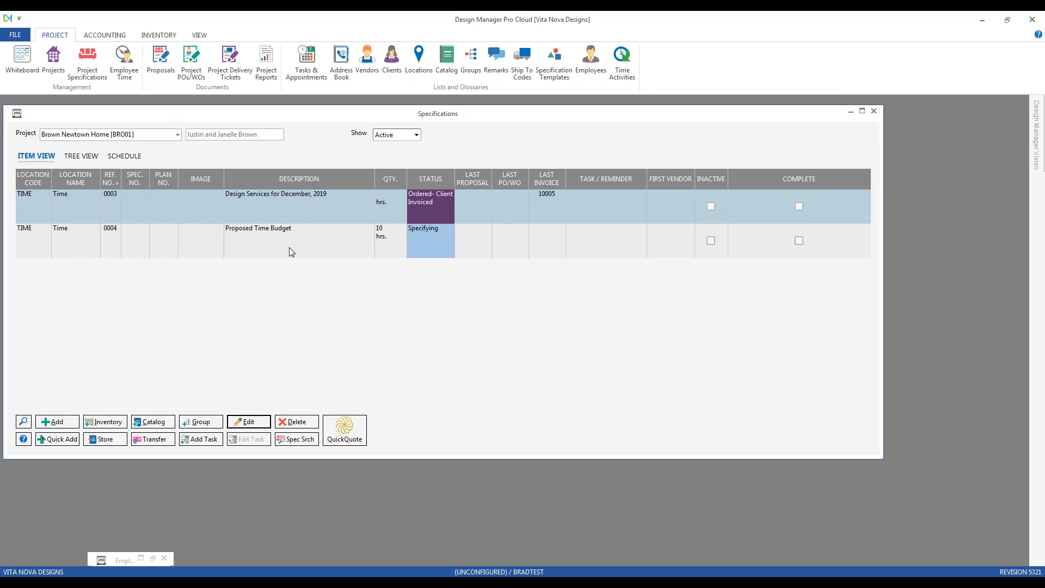
left_click(249, 247)
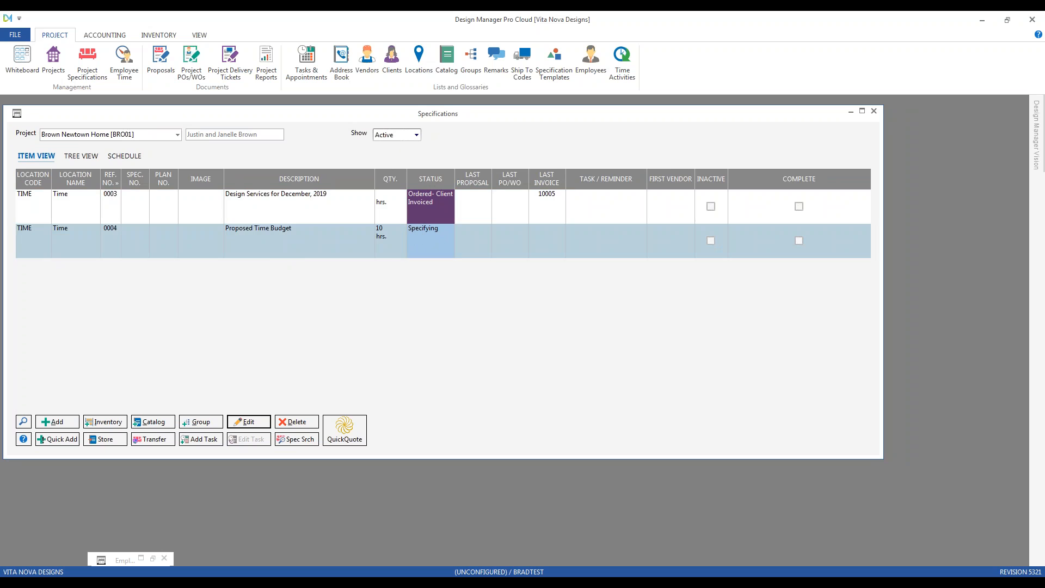
double_click(248, 247)
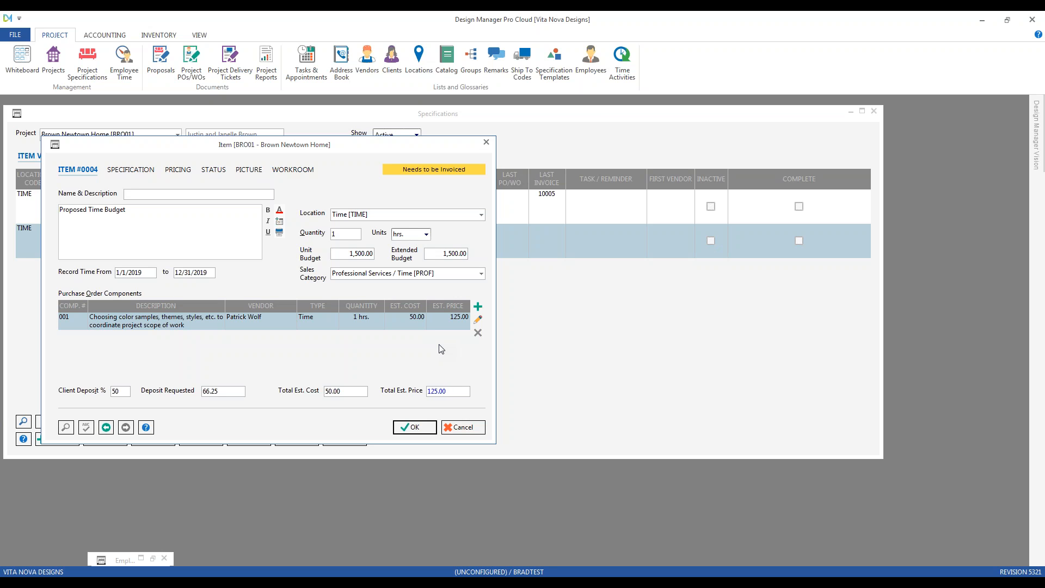
left_click(347, 234)
left_click(182, 174)
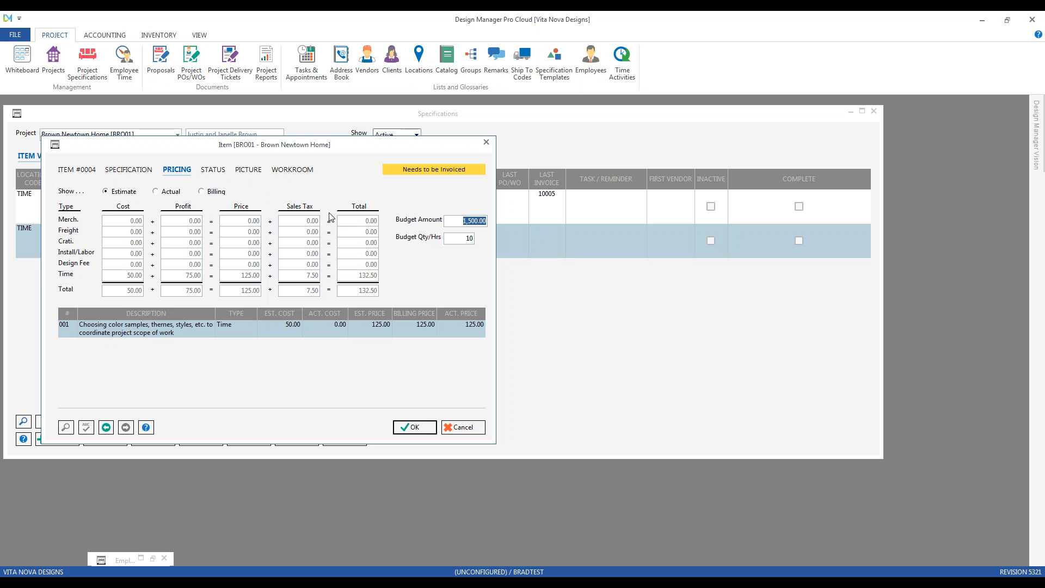
left_click(424, 432)
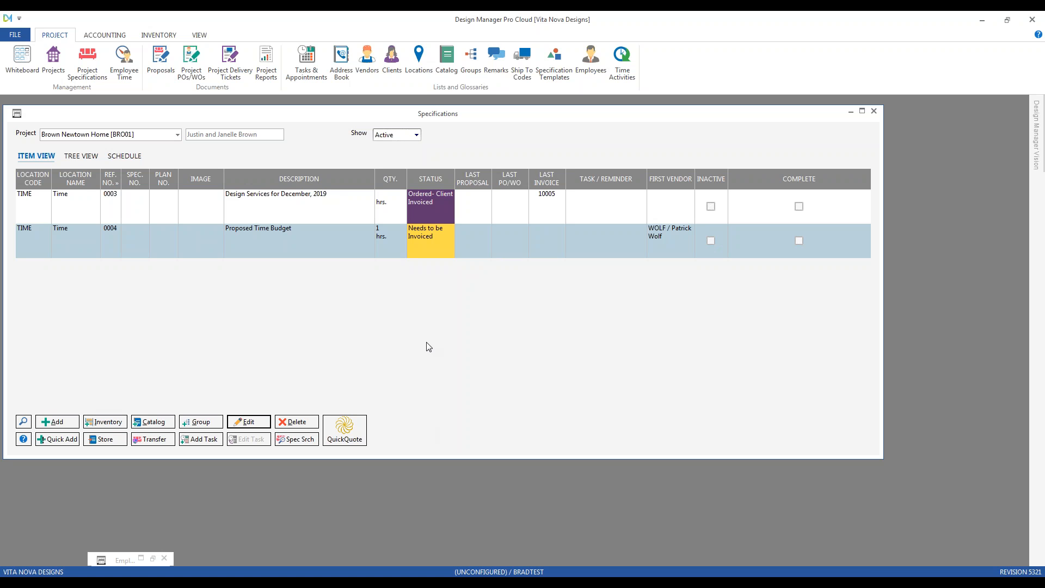
Open the Time Budget Analysis report among the Time Billing project reports
left_click(272, 61)
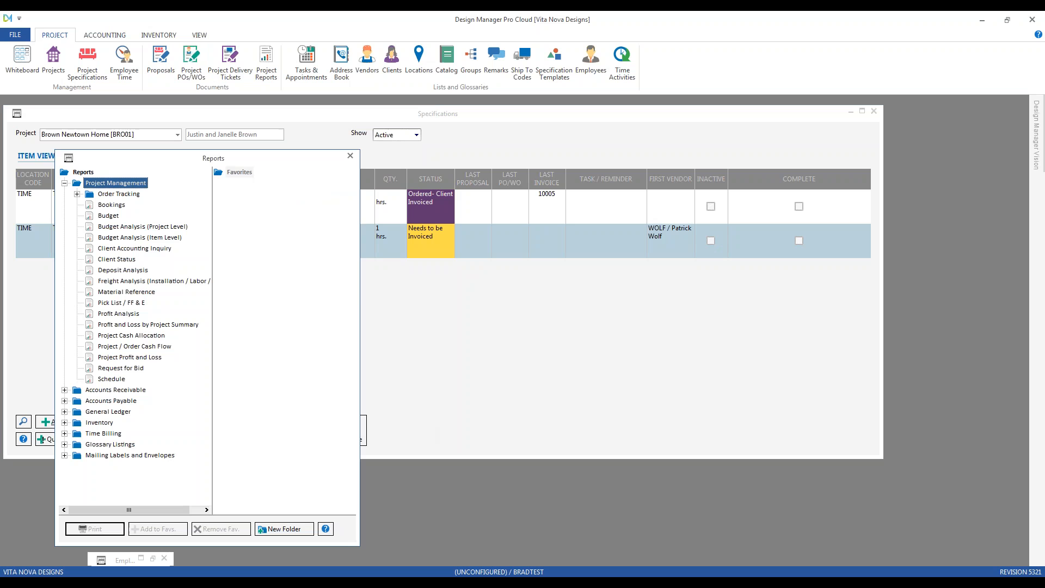
left_click_drag(160, 154, 114, 110)
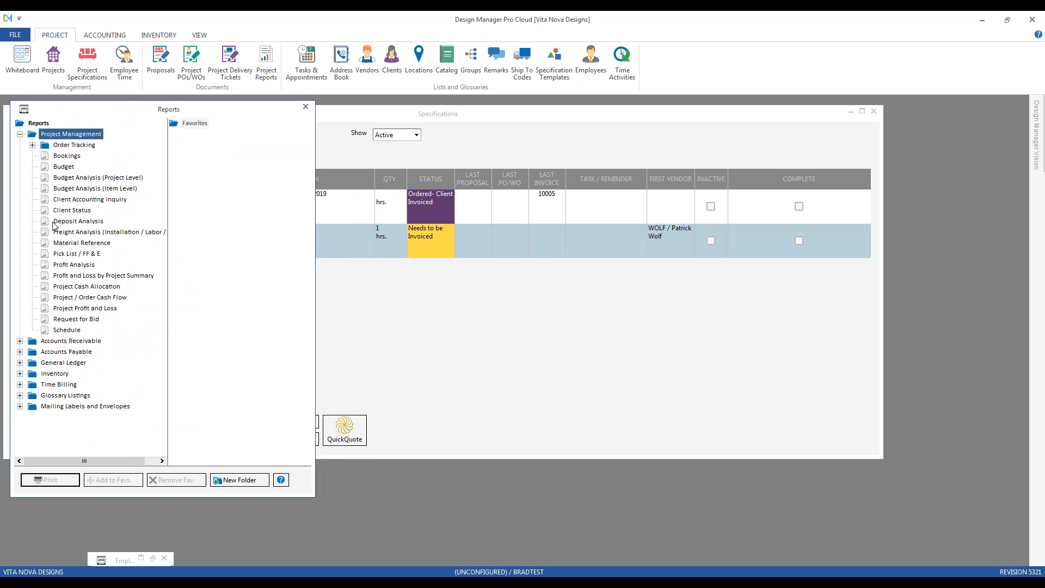
left_click(20, 385)
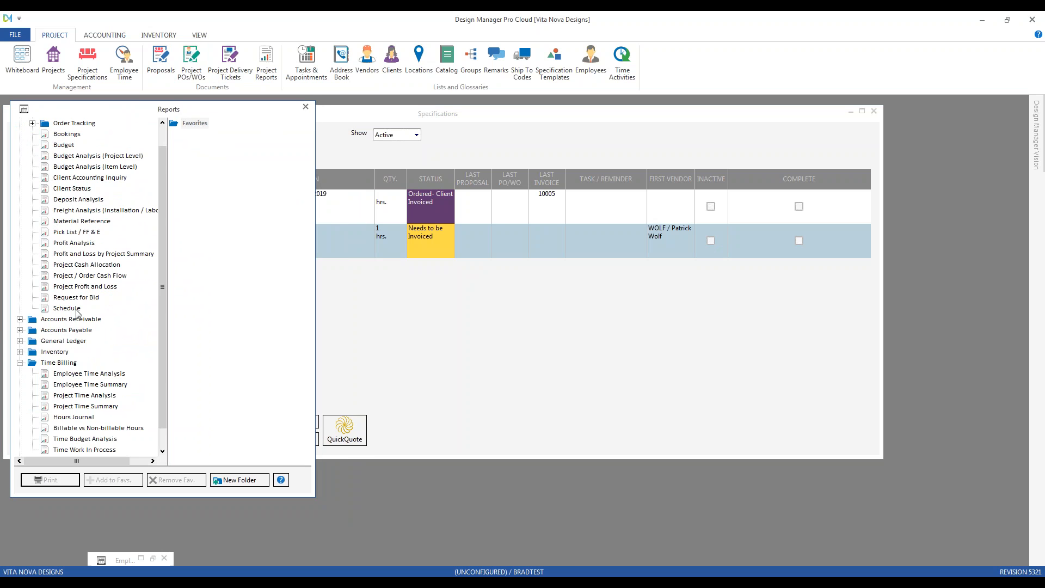
scroll(94, 330, "down", 1)
double_click(85, 417)
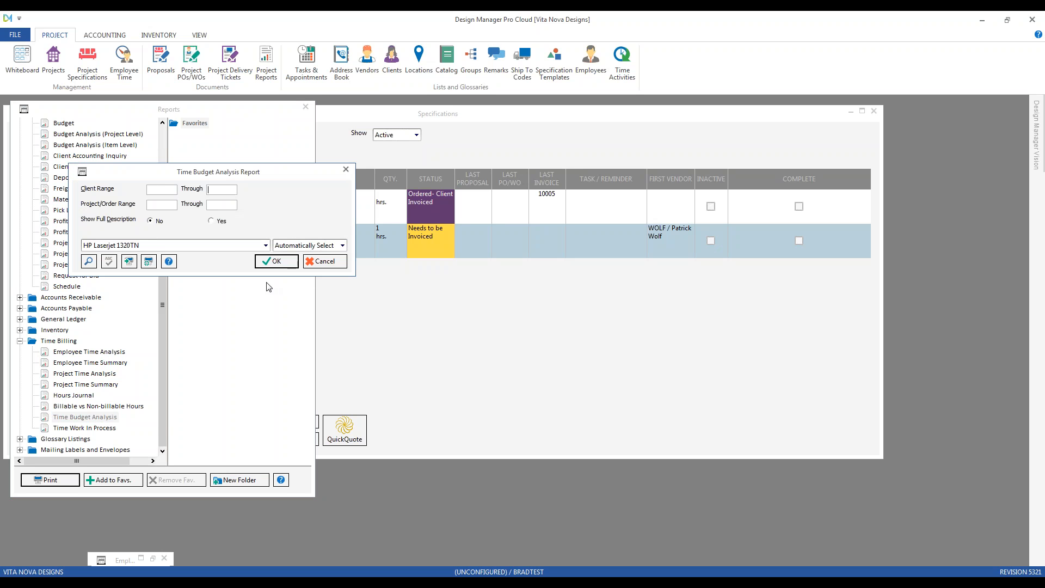
Preview the Time Budget Analysis report for project BRO01 at 150% zoom, compare budgeted and billable hours, and close the preview
type("B")
key("Tab")
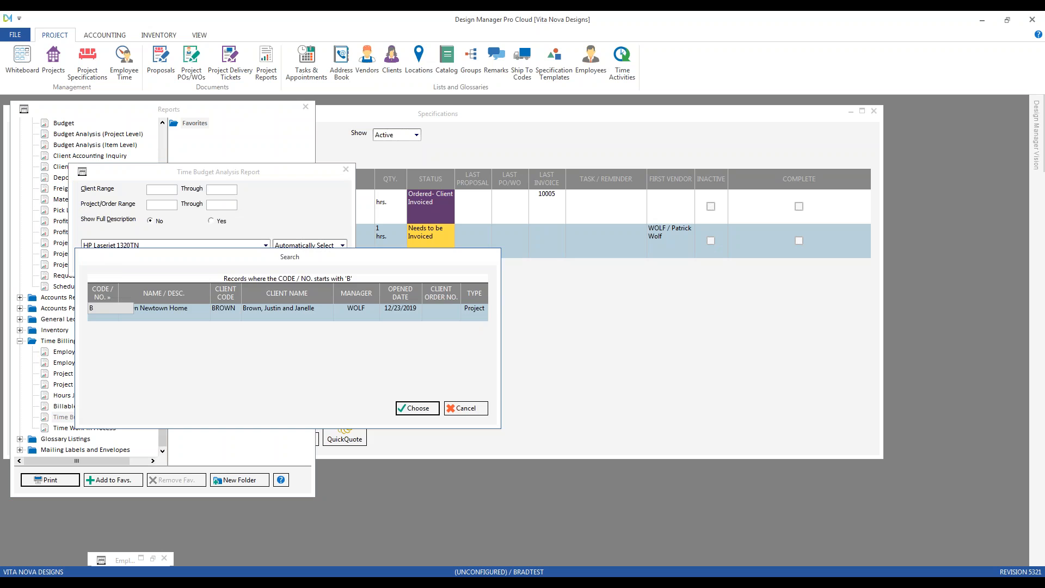
key("Return")
left_click(276, 261)
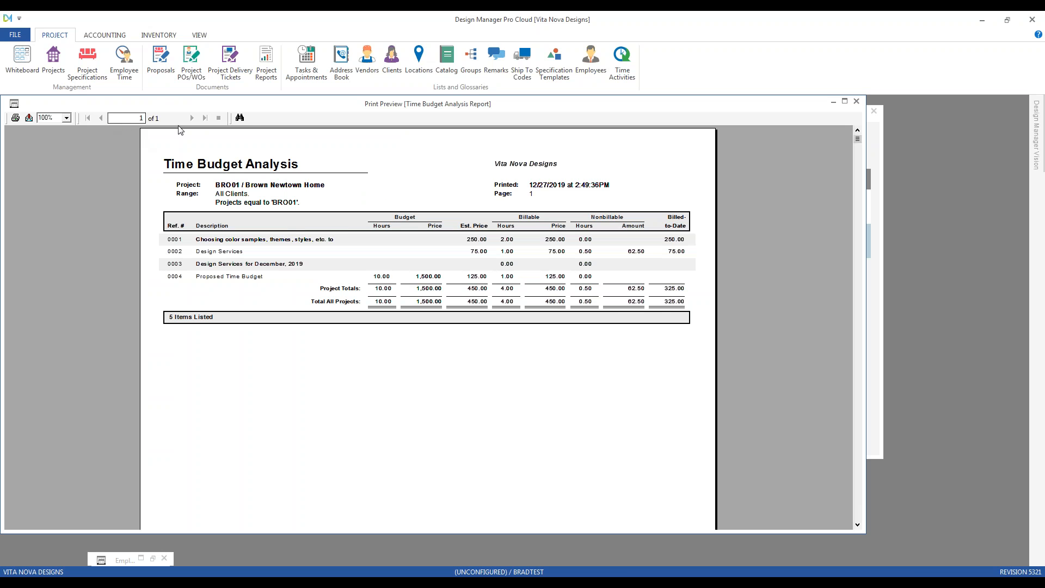
left_click(66, 118)
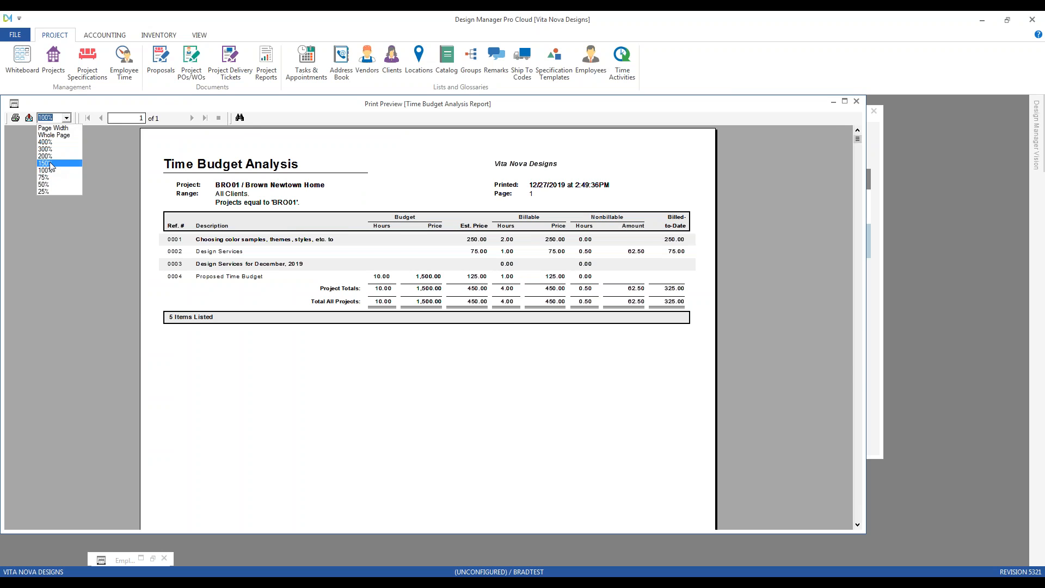
left_click(51, 164)
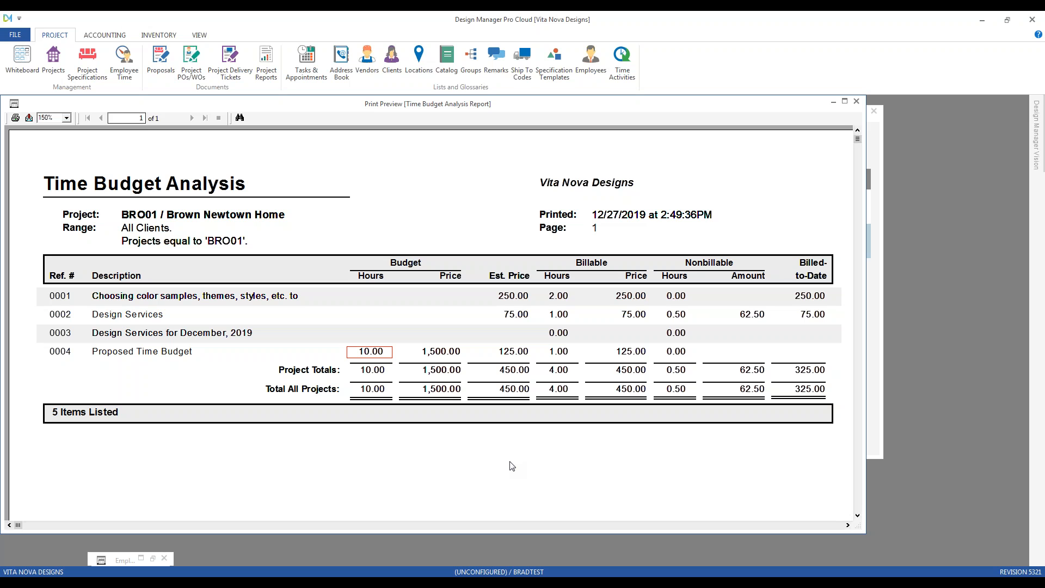
left_click(857, 101)
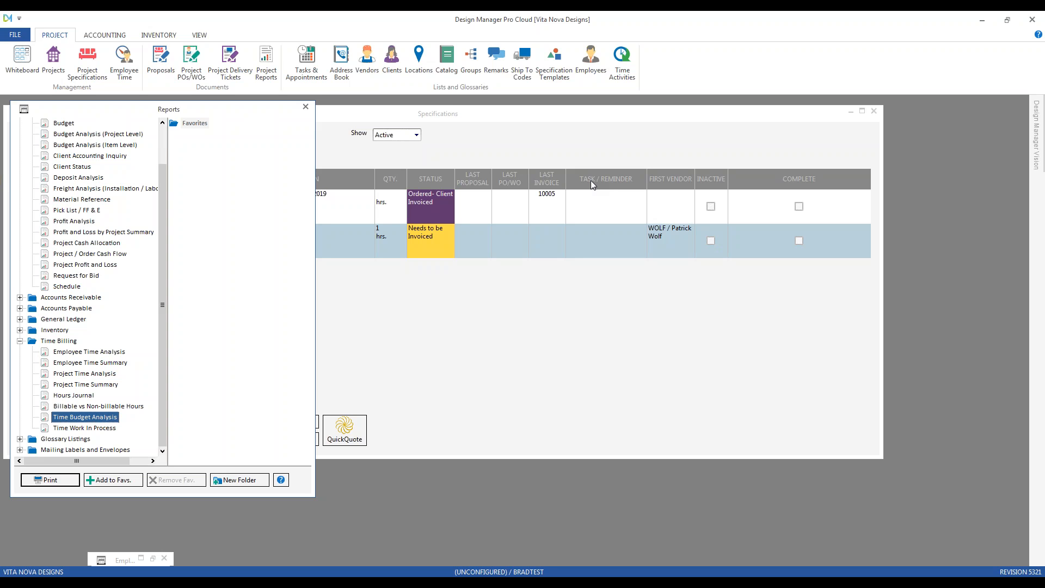
Collapse the Project Management reports and preview the Employee Time Analysis report for all employees, sorted by project
scroll(157, 141, "up", 3)
left_click(19, 134)
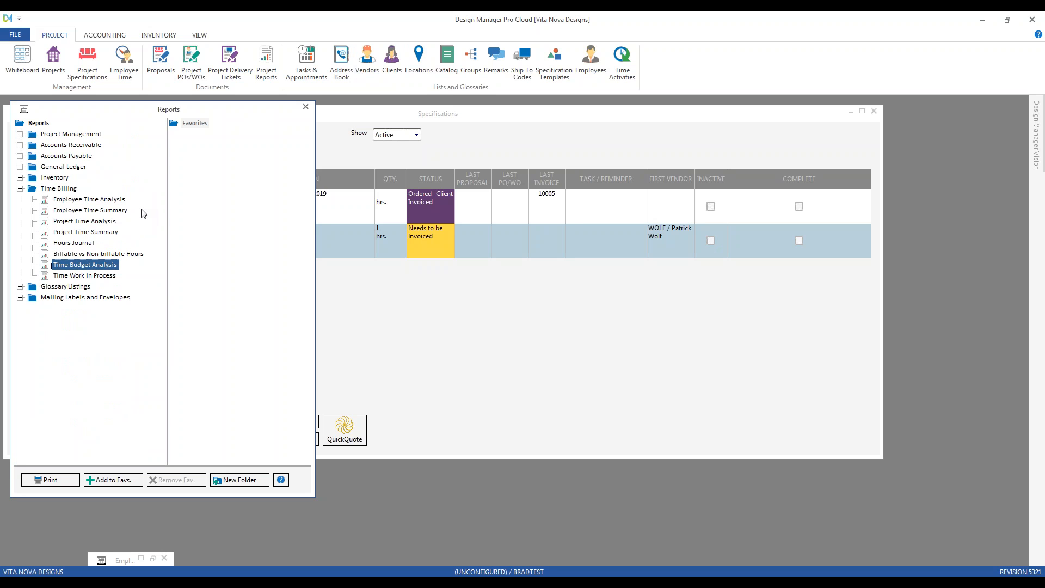
left_click(109, 199)
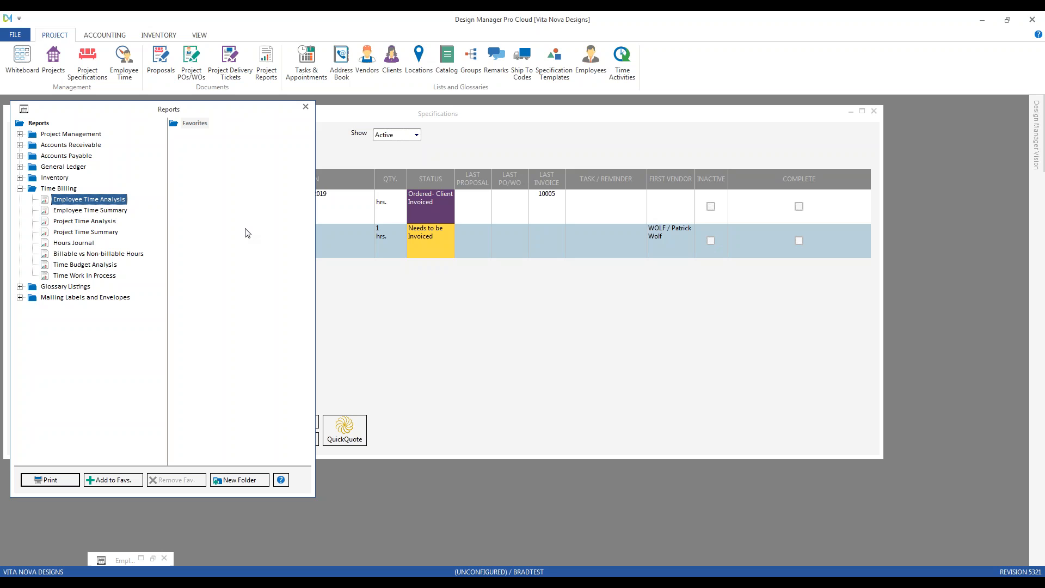
double_click(105, 201)
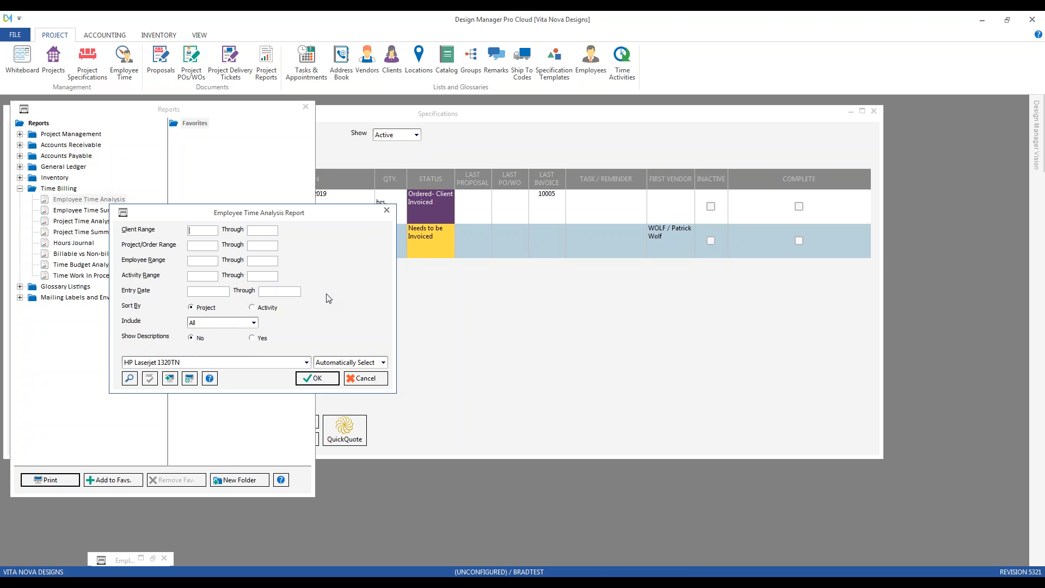
left_click(325, 378)
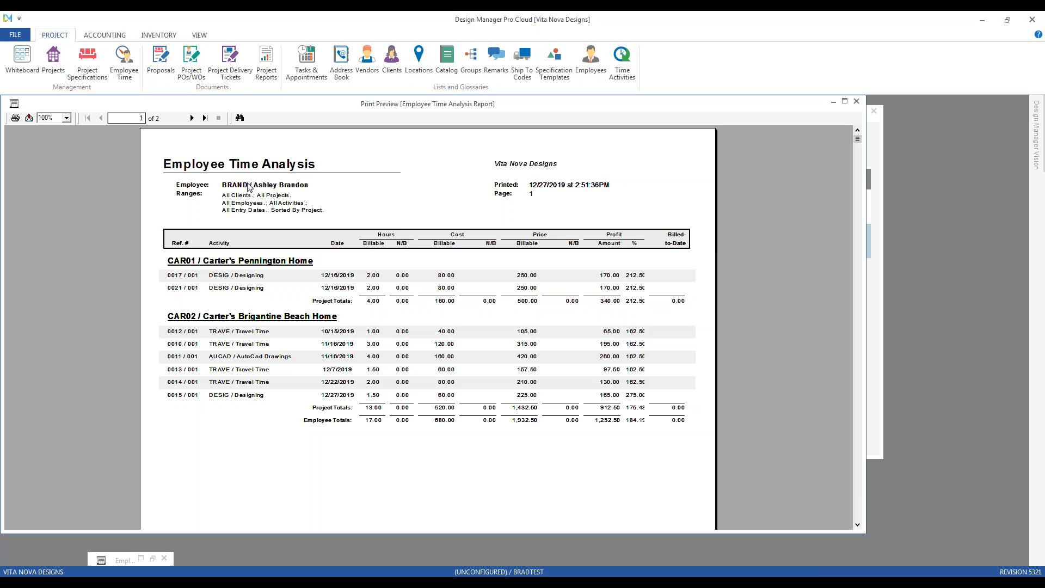
Examine each employee's hours by project on both pages of the Employee Time Analysis report and close the preview
left_click(299, 187)
left_click(256, 266)
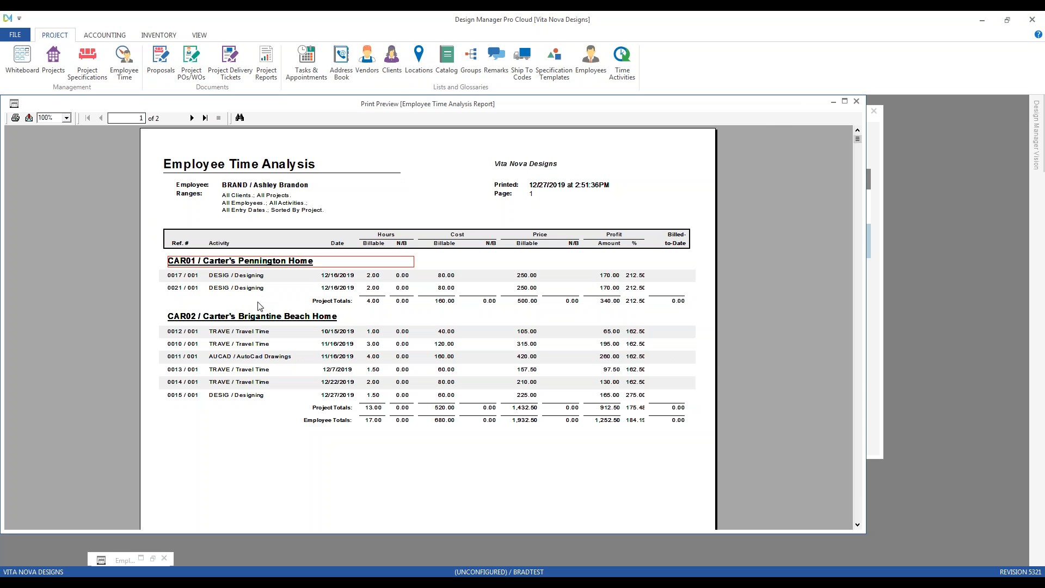
left_click(259, 320)
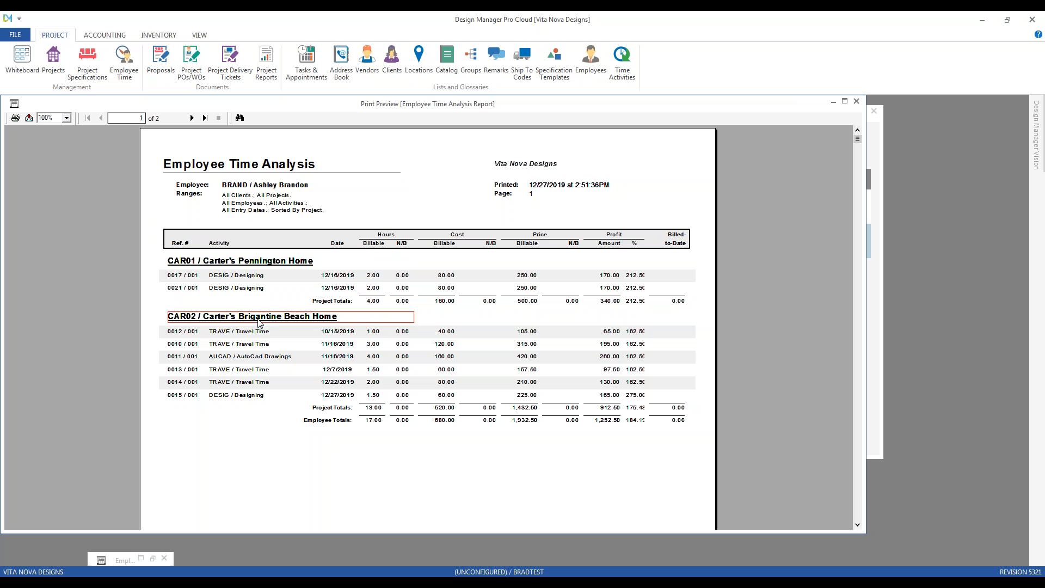
left_click(192, 117)
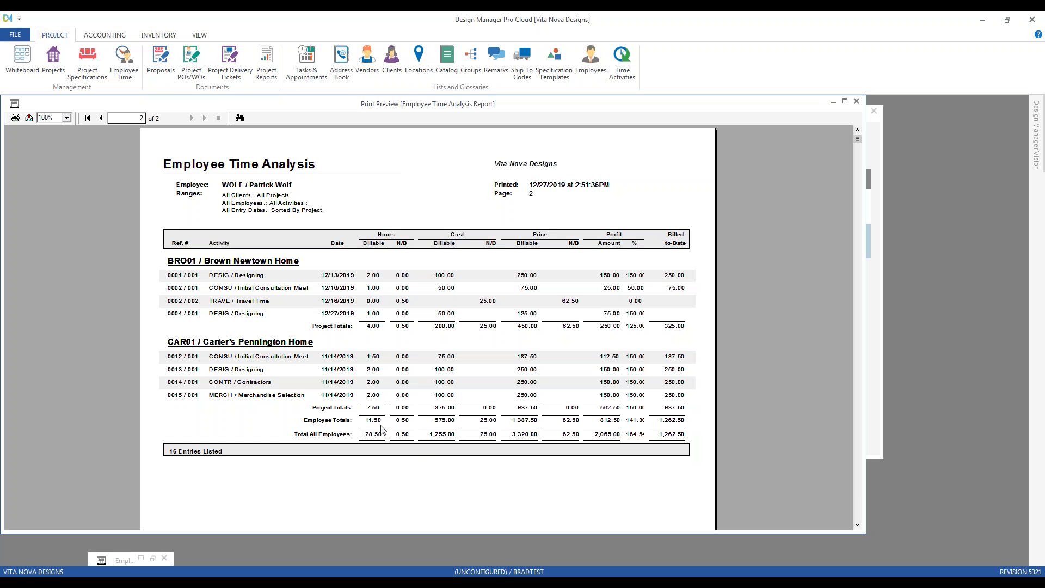
left_click(856, 101)
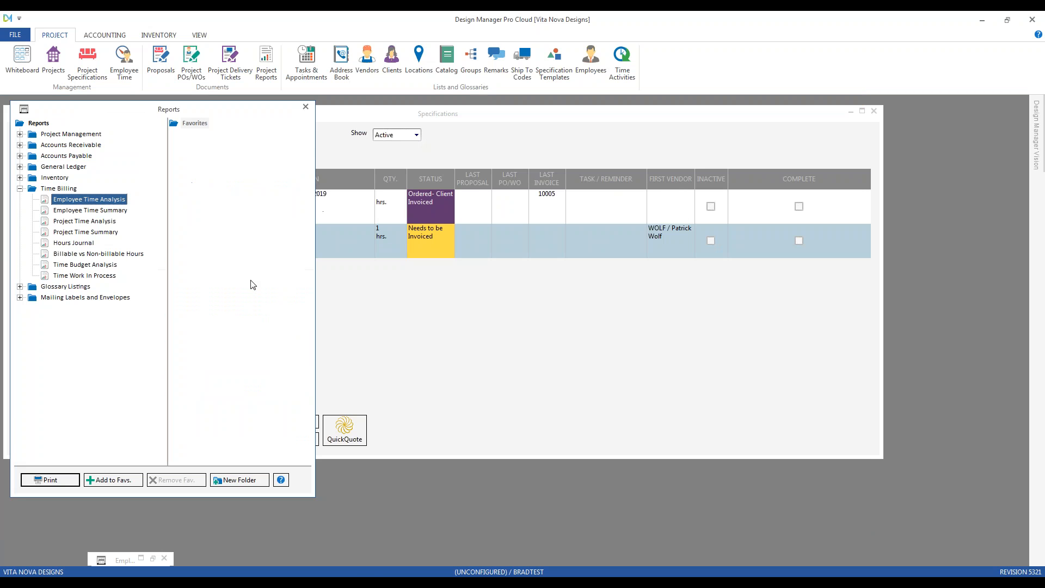
Preview the Employee Time Analysis report sorted by activity, page through to the last page, and close the preview
double_click(93, 200)
left_click(295, 335)
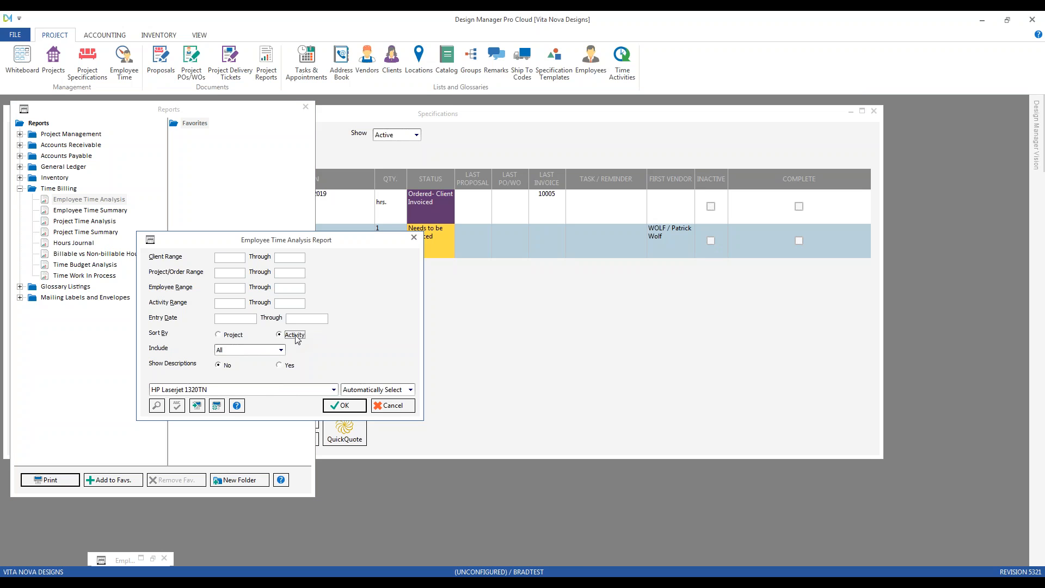
left_click(344, 405)
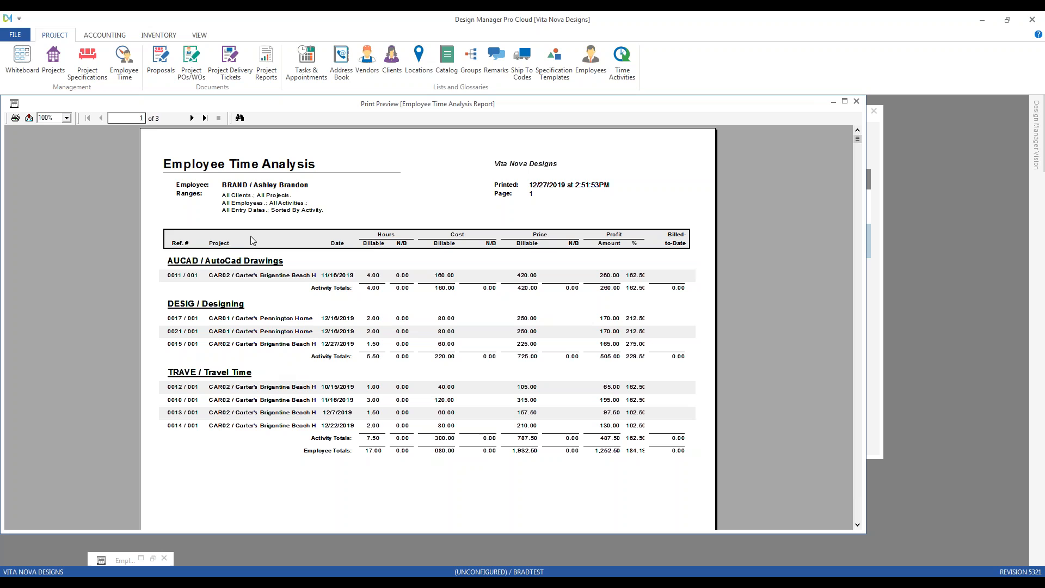
left_click(192, 118)
left_click(191, 118)
left_click(857, 101)
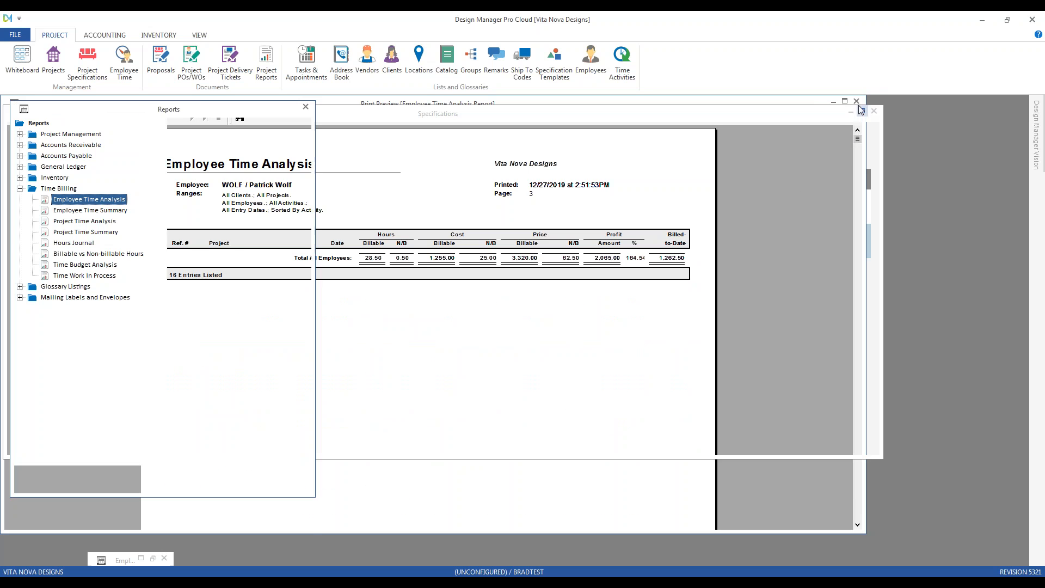
Preview the Employee Time Summary report with all ranges left blank, compare the employees' monthly totals, and close the preview
double_click(114, 212)
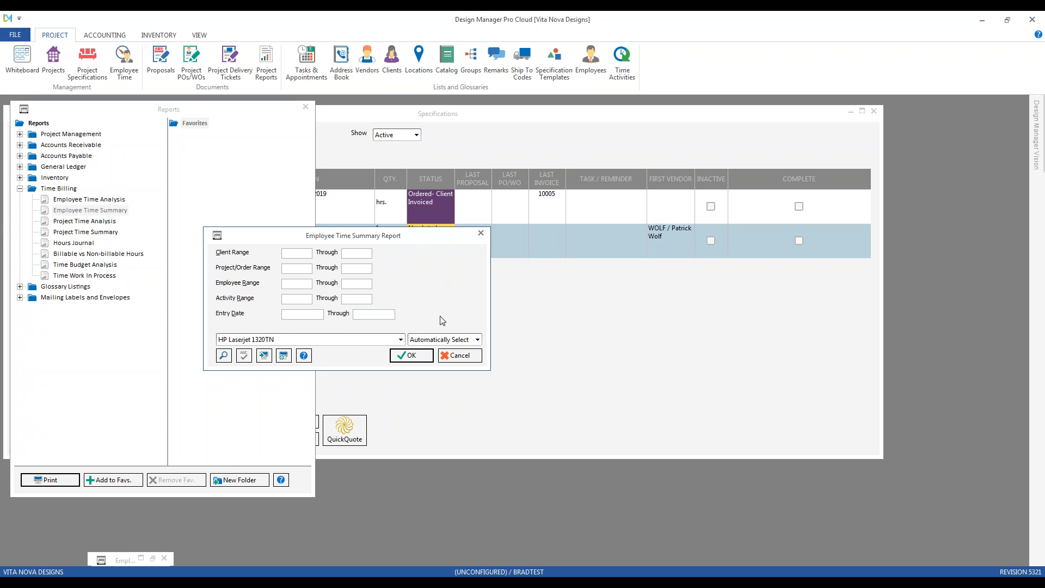
left_click(422, 362)
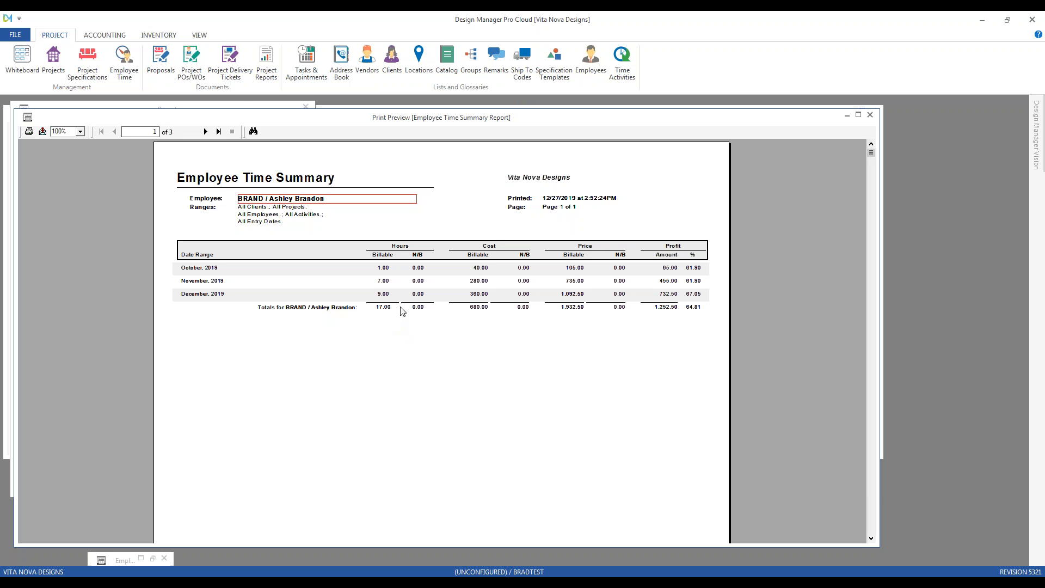
left_click(206, 132)
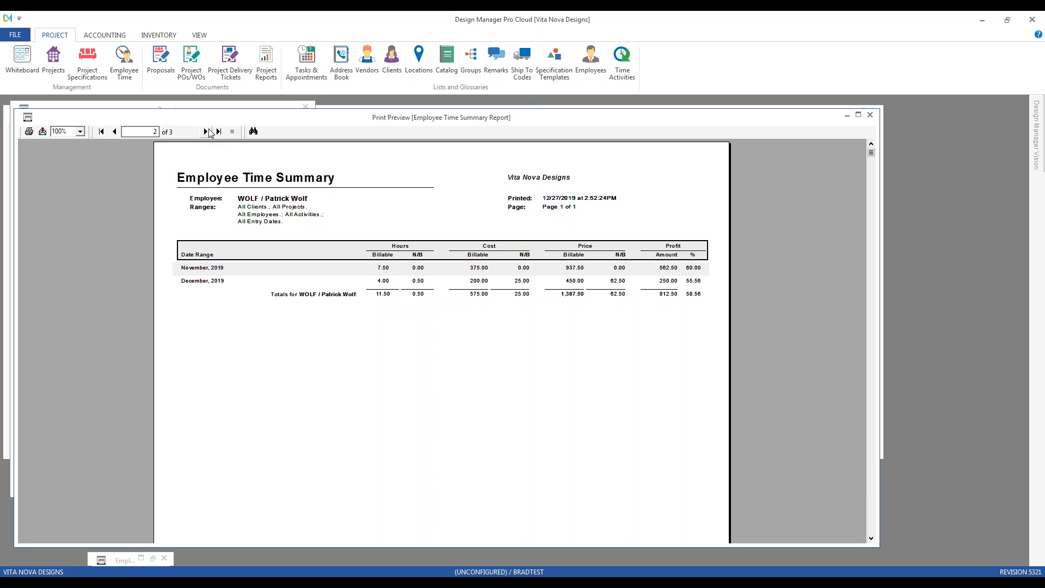
left_click(867, 119)
Preview the Project Time Analysis report sorted by employee, review the pages for all three projects, and close the preview
left_click(108, 221)
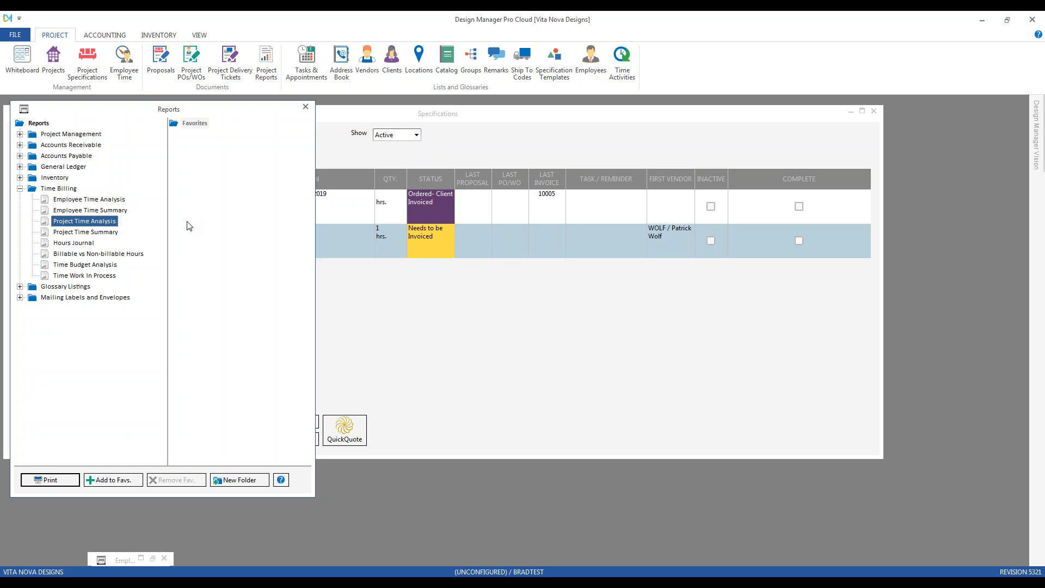
double_click(101, 221)
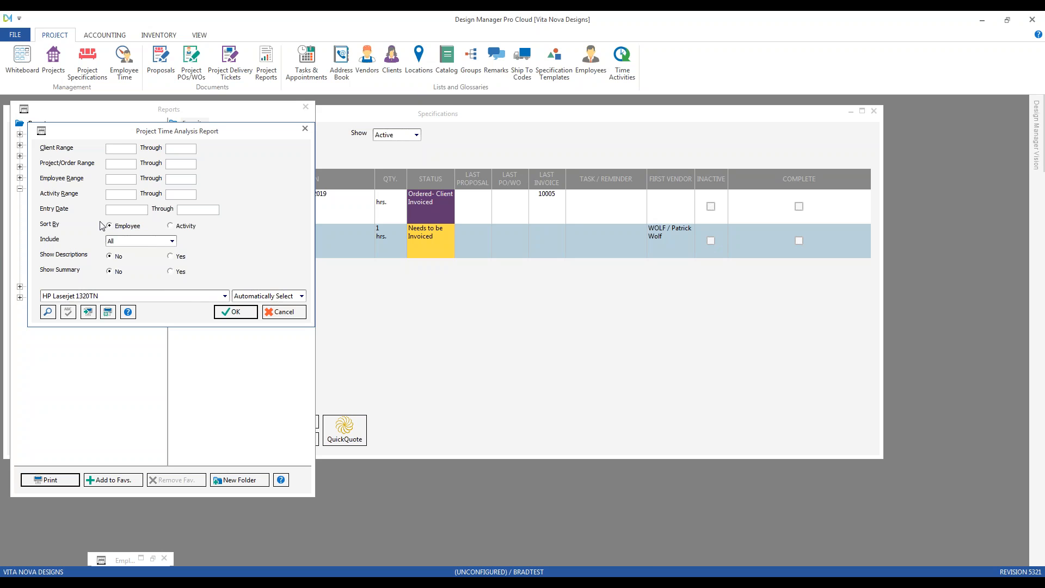
left_click_drag(182, 139, 445, 214)
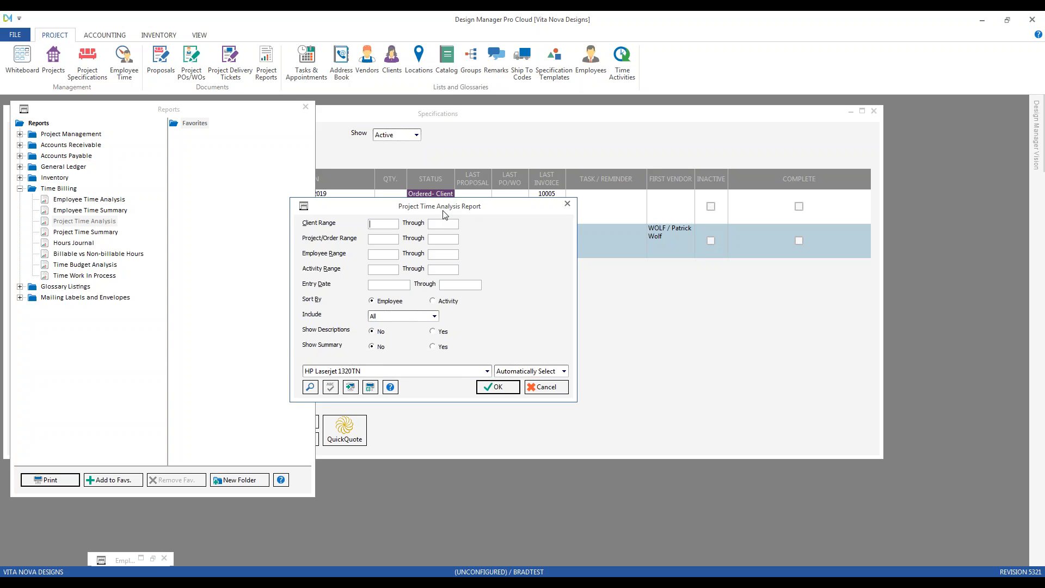
left_click(497, 387)
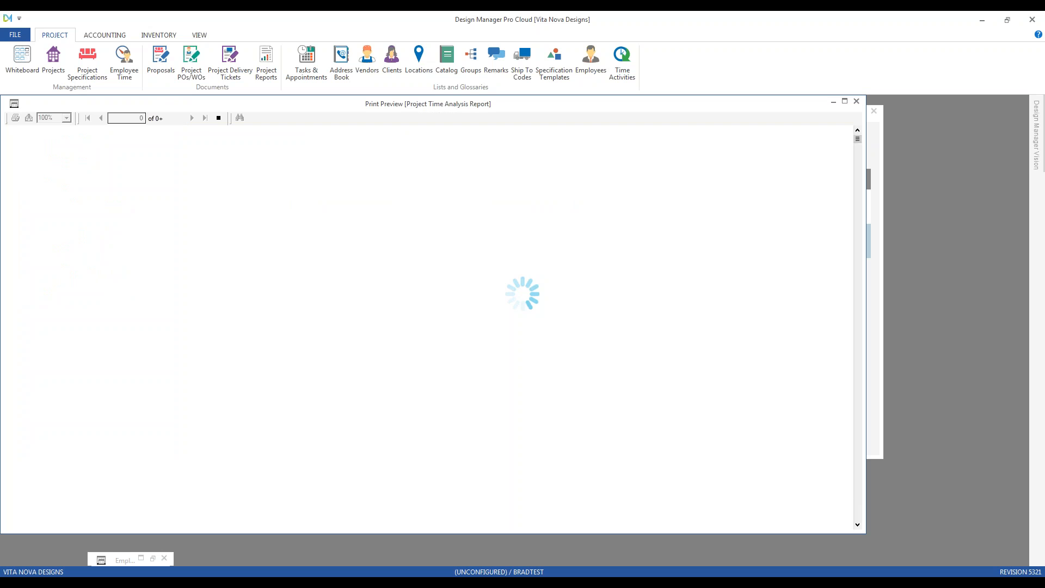
left_click(284, 187)
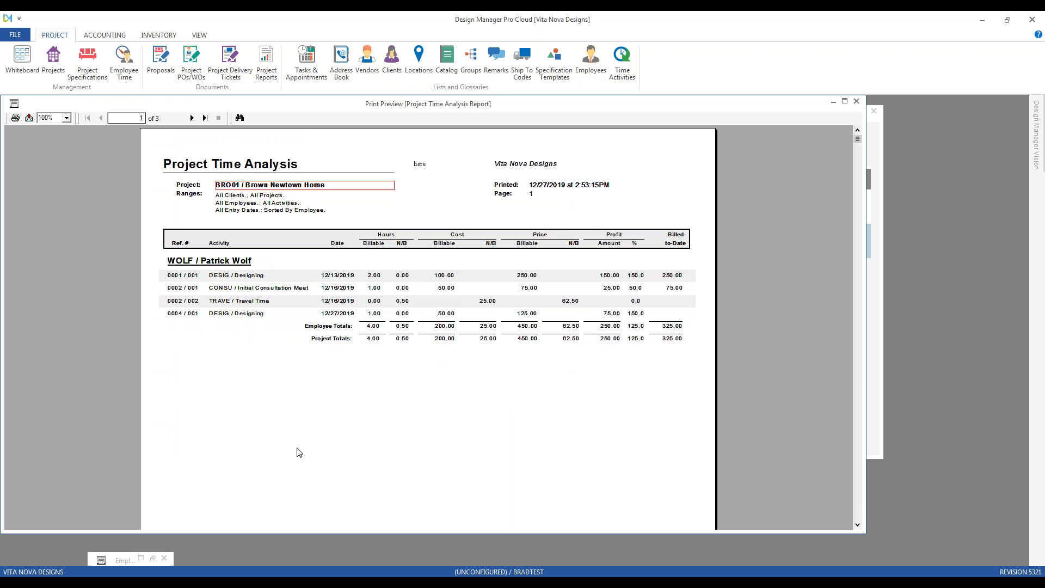
left_click(222, 262)
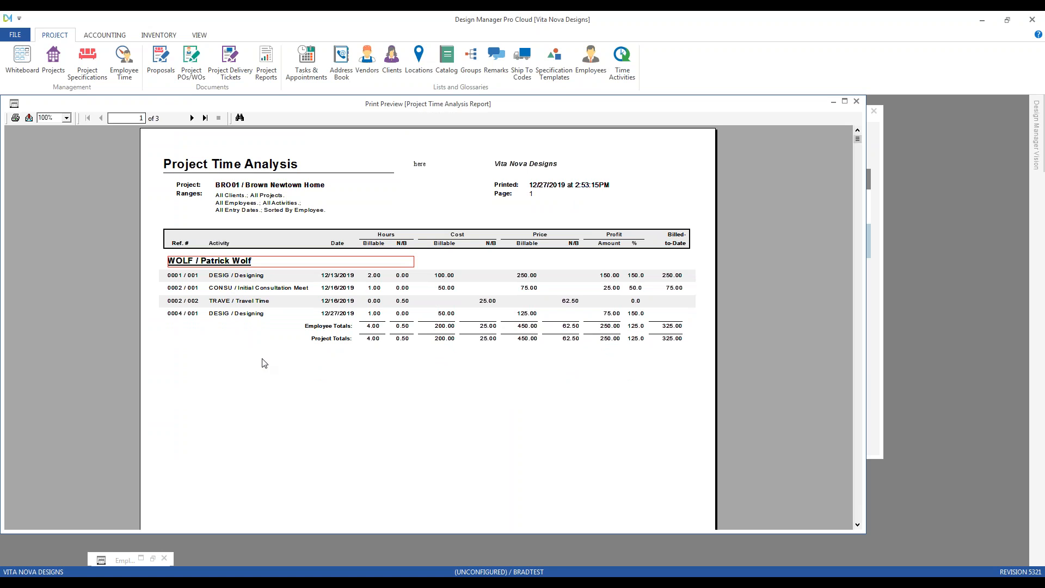
left_click(191, 118)
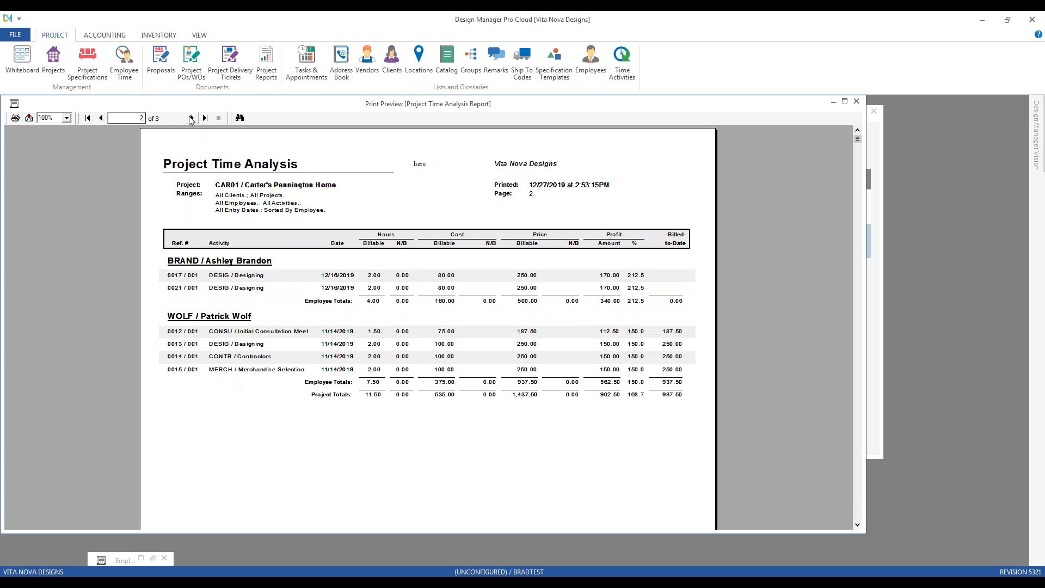
left_click(192, 118)
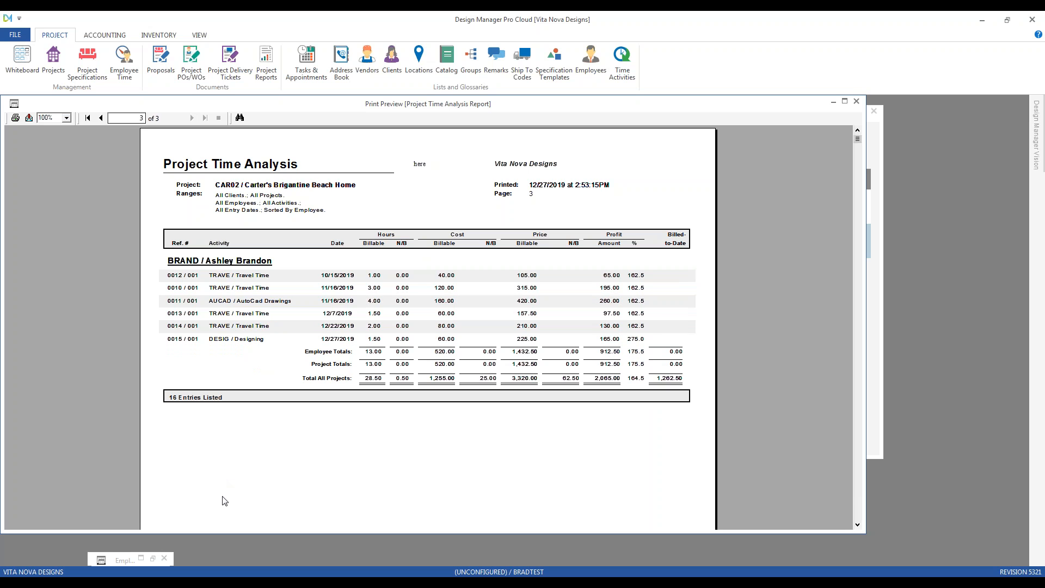
left_click(856, 101)
Preview the Project Time Analysis report sorted by activity, check the BRO01 project's page, and close the preview
double_click(73, 224)
left_click(198, 253)
left_click_drag(226, 158, 483, 226)
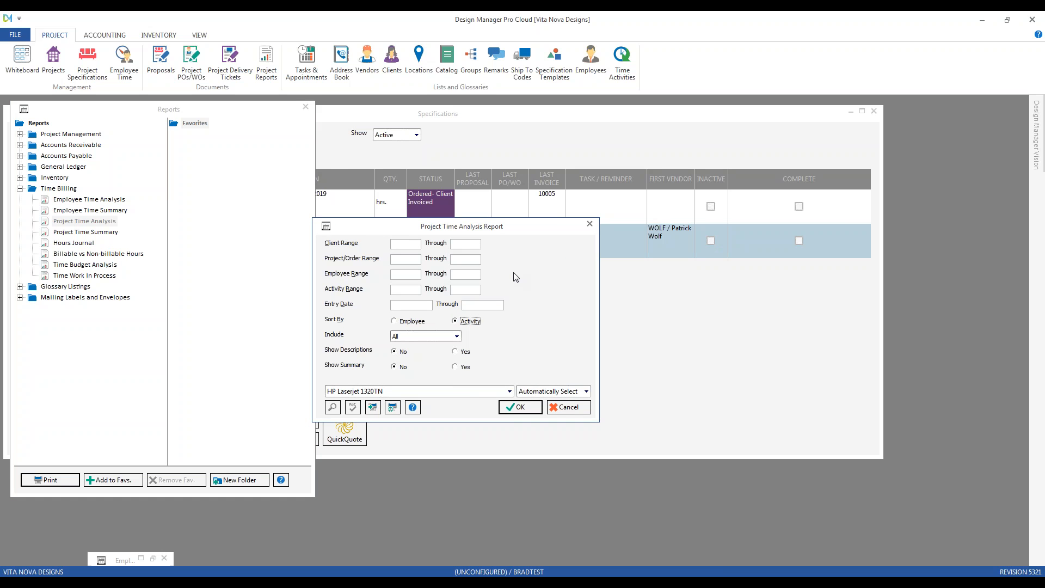
left_click(520, 407)
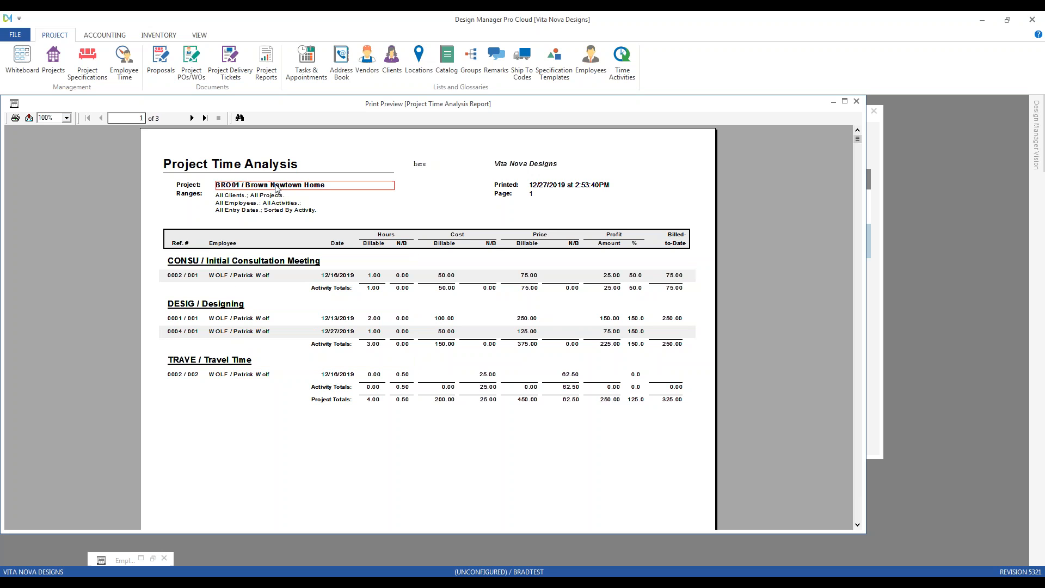
left_click(856, 102)
Preview the Project Time Summary report for all projects, review the monthly totals on its pages, and close the preview
left_click(87, 232)
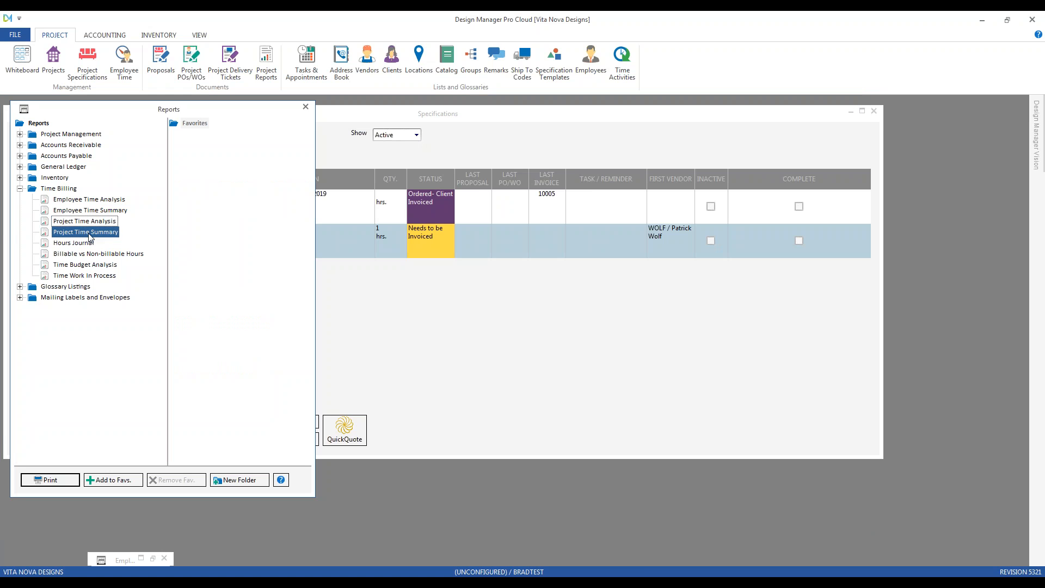
double_click(108, 236)
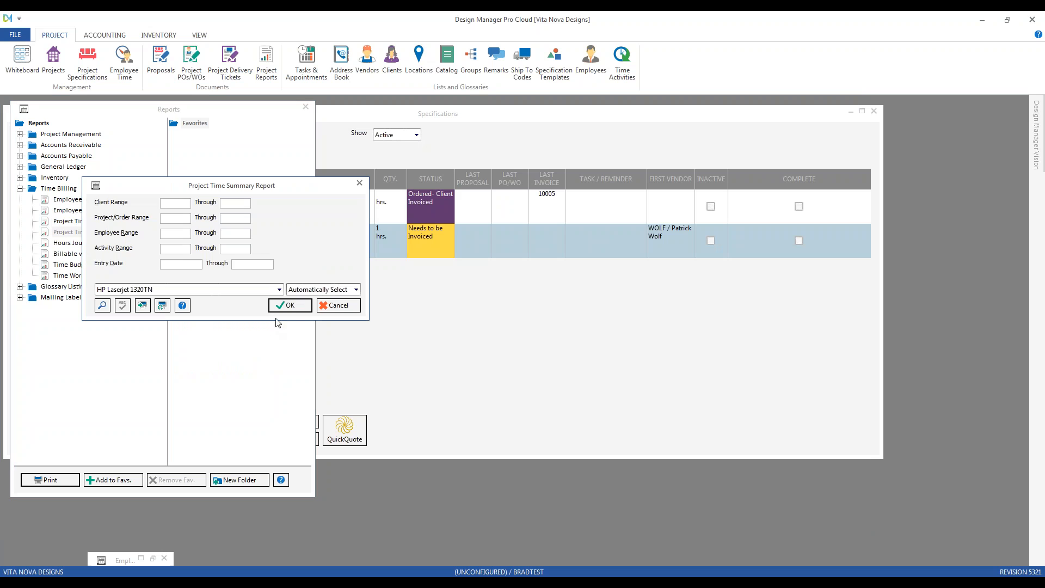
left_click(289, 305)
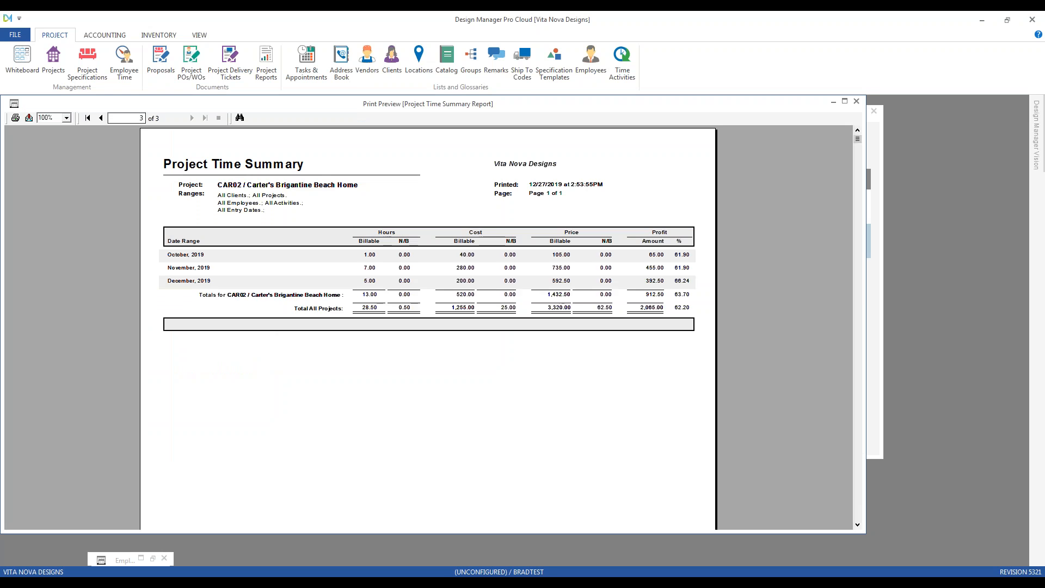
left_click(183, 256)
left_click(191, 118)
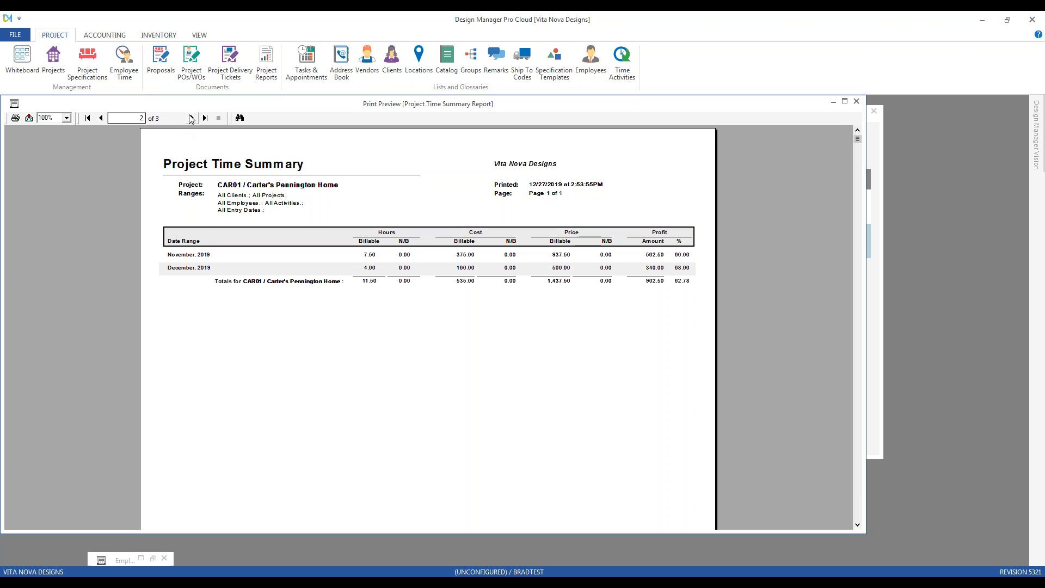
left_click(193, 256)
left_click(191, 268)
left_click(856, 102)
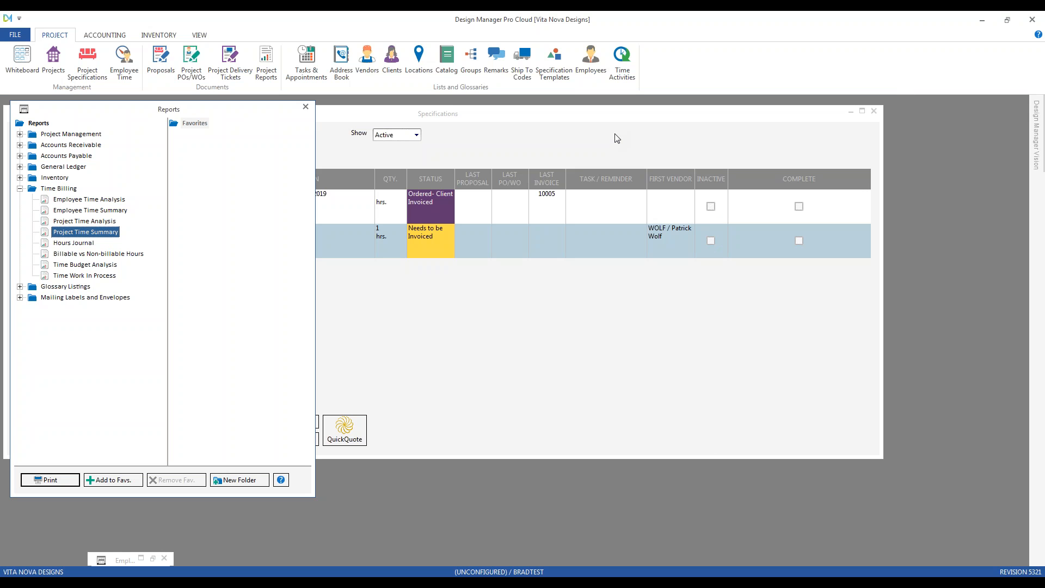
Preview the Billable vs. Non-Billable Hours report for 12/1/2019 through 12/31/2019 at 200% zoom, compare the hours, and close the preview
left_click(127, 254)
double_click(130, 256)
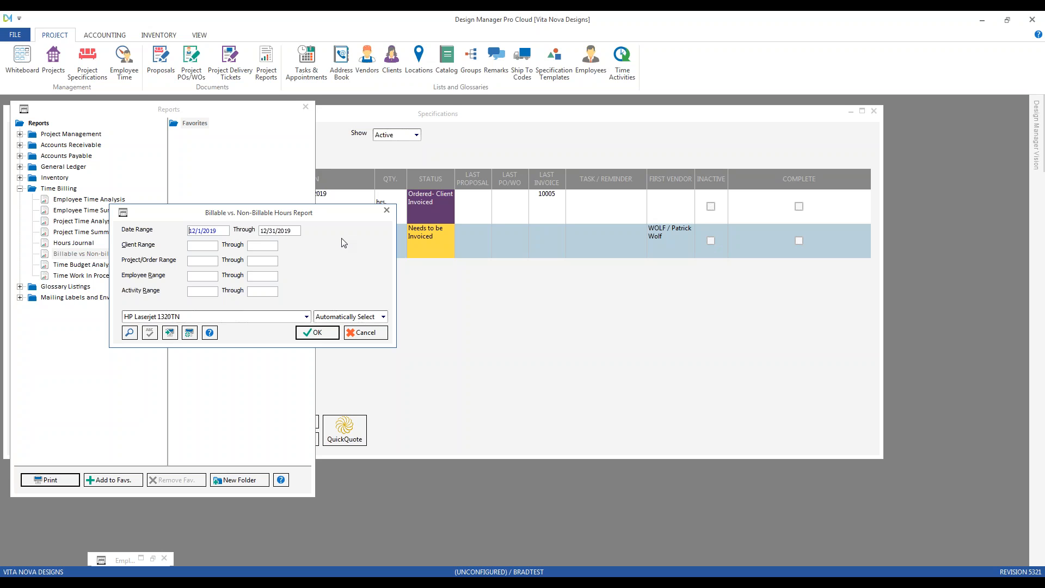
left_click(321, 333)
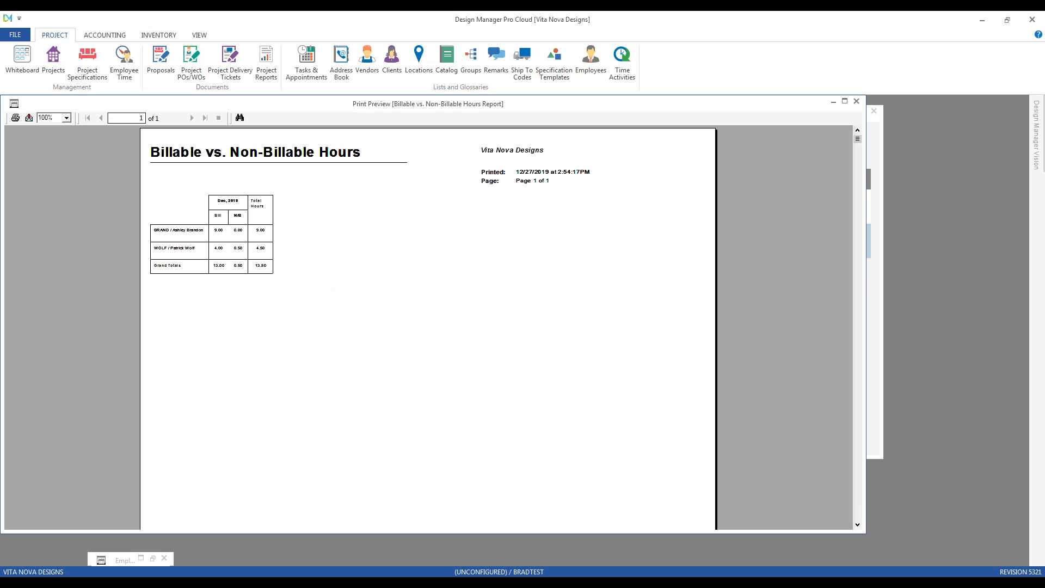
left_click(65, 118)
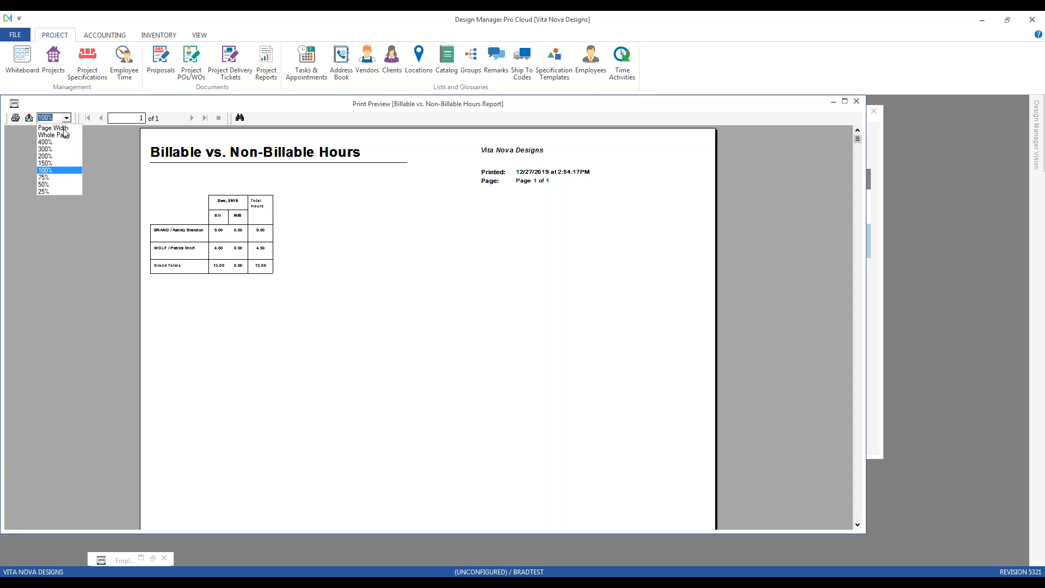
left_click(56, 156)
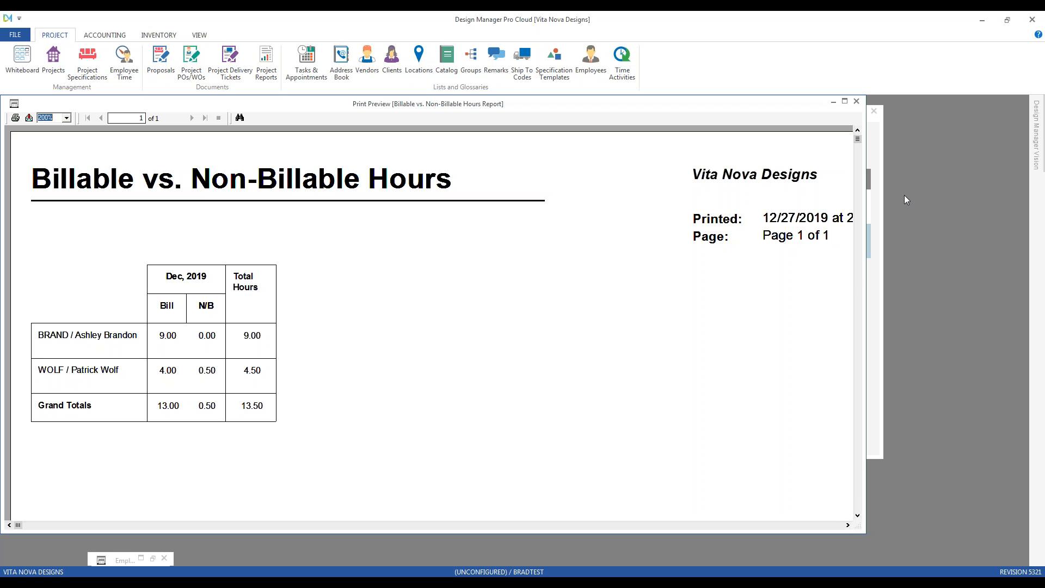
left_click(856, 101)
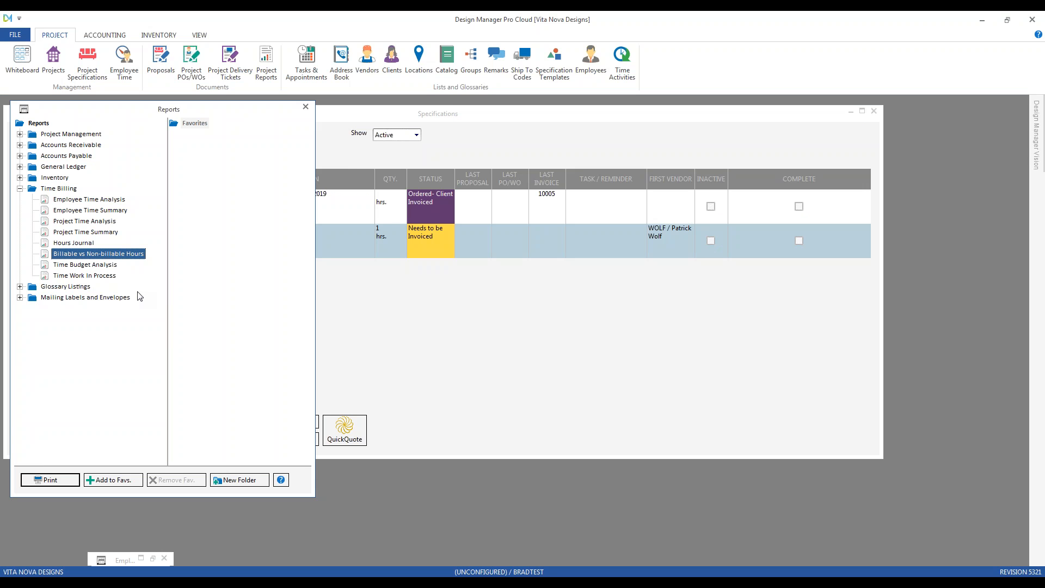
key("Down")
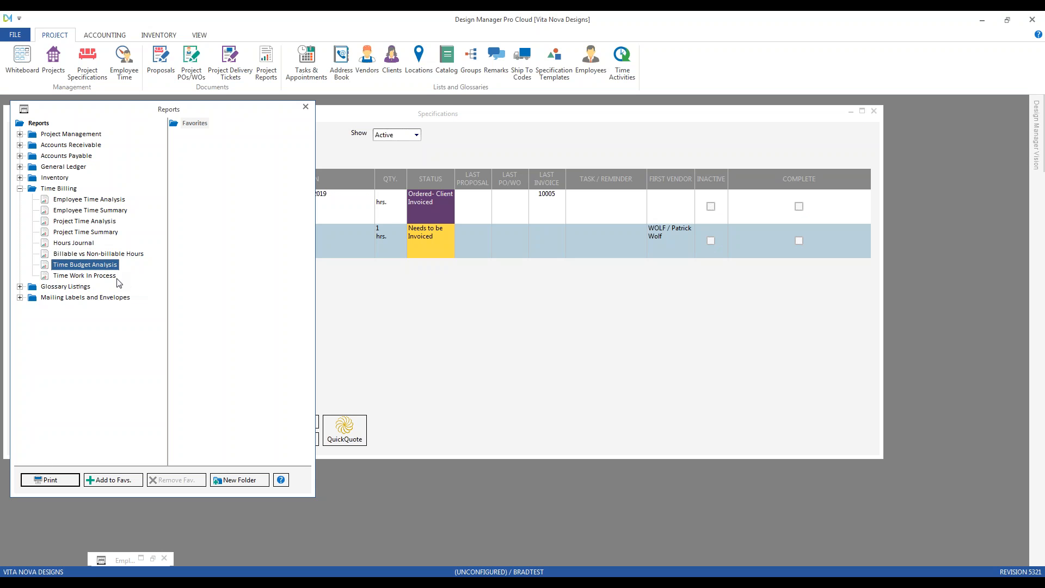
Preview the Time Work in Process report for all clients sorted by project, review the uninvoiced time per project, and close the preview
double_click(117, 278)
left_click_drag(257, 238, 258, 162)
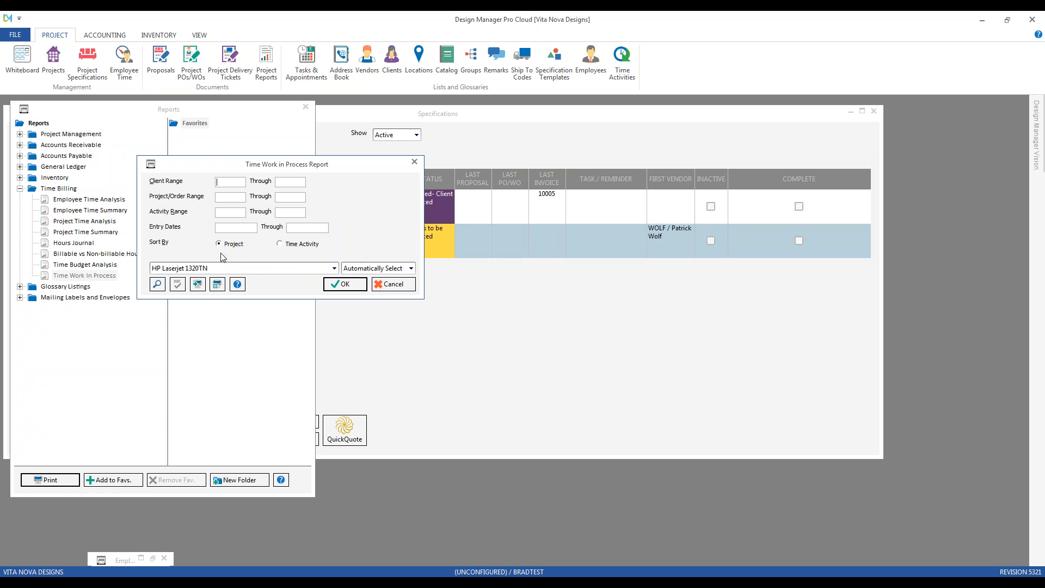
left_click(305, 245)
left_click(225, 245)
left_click(224, 244)
left_click(349, 287)
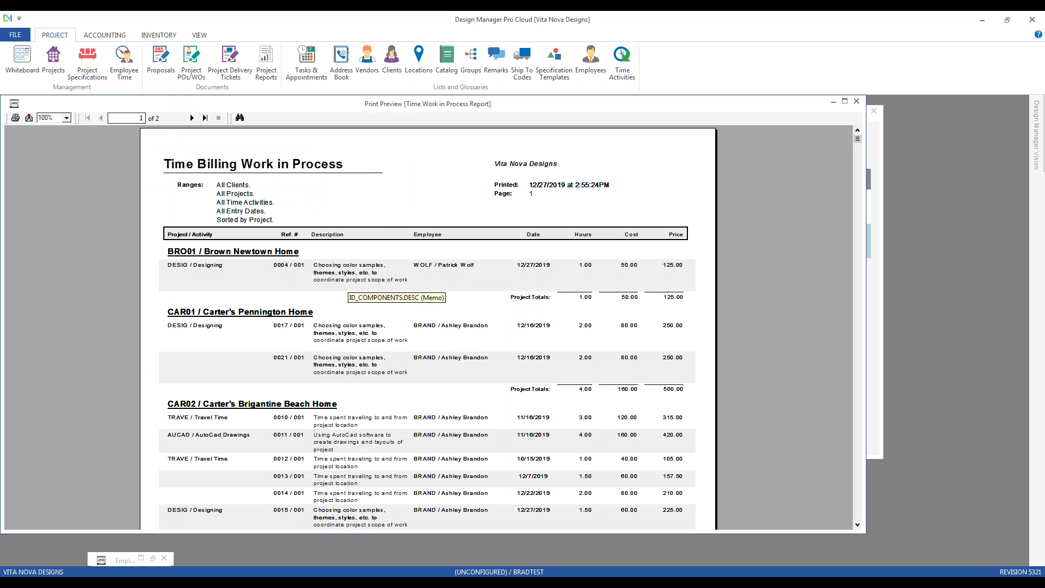
left_click(381, 210)
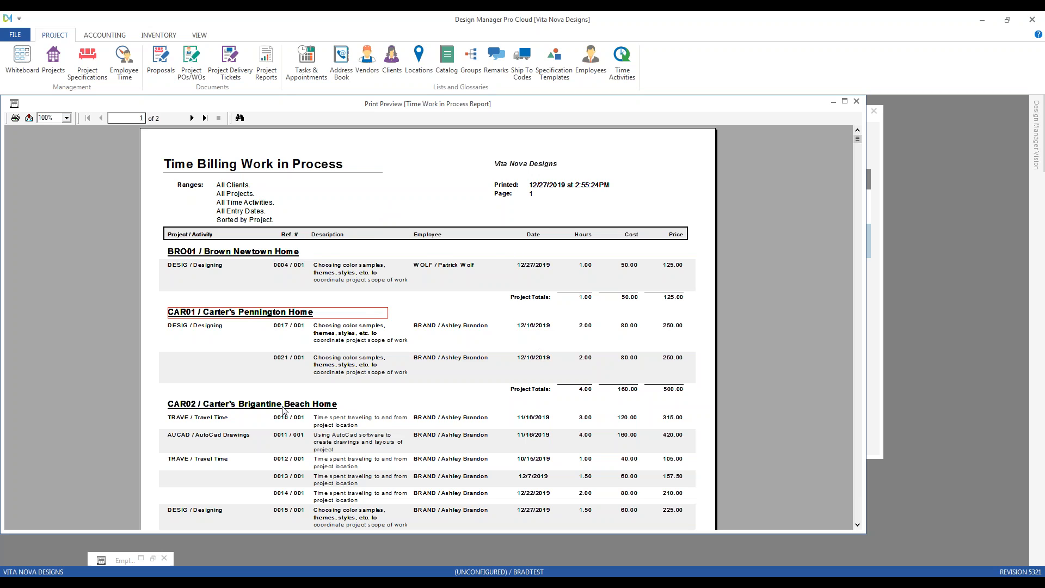
scroll(474, 376, "down", 2)
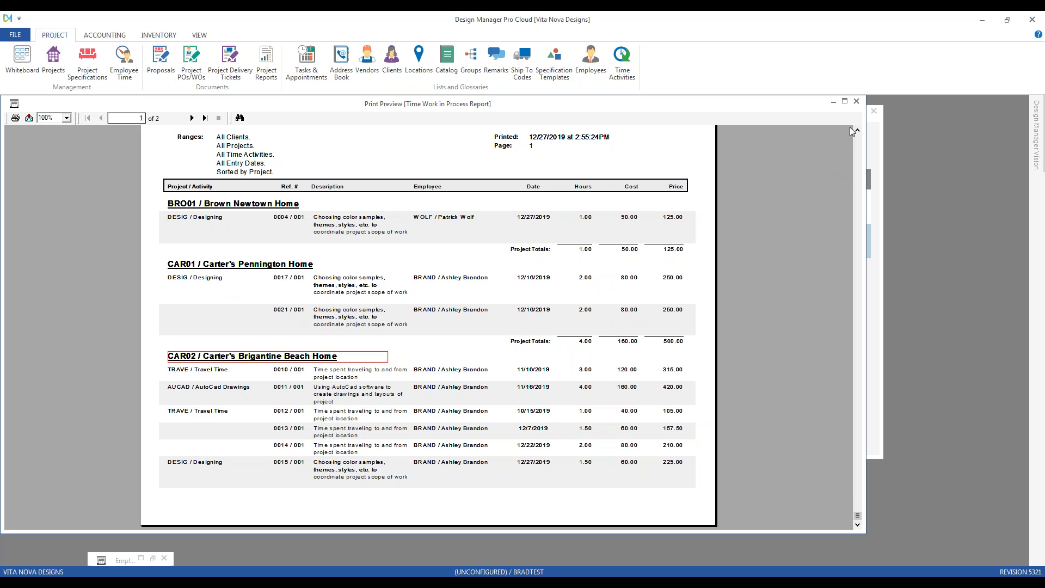
left_click(856, 102)
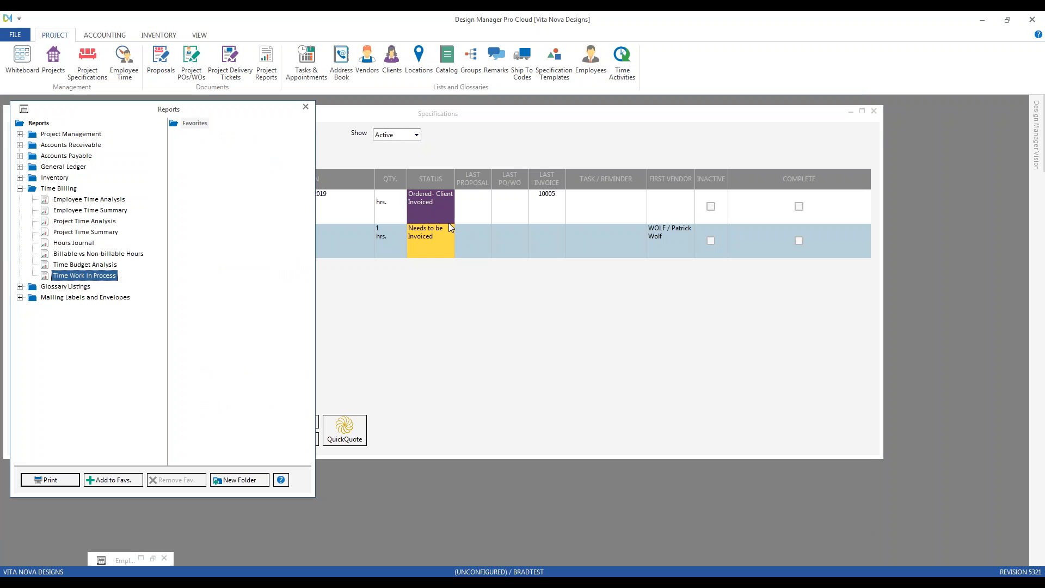
left_click(81, 201)
left_click(83, 221)
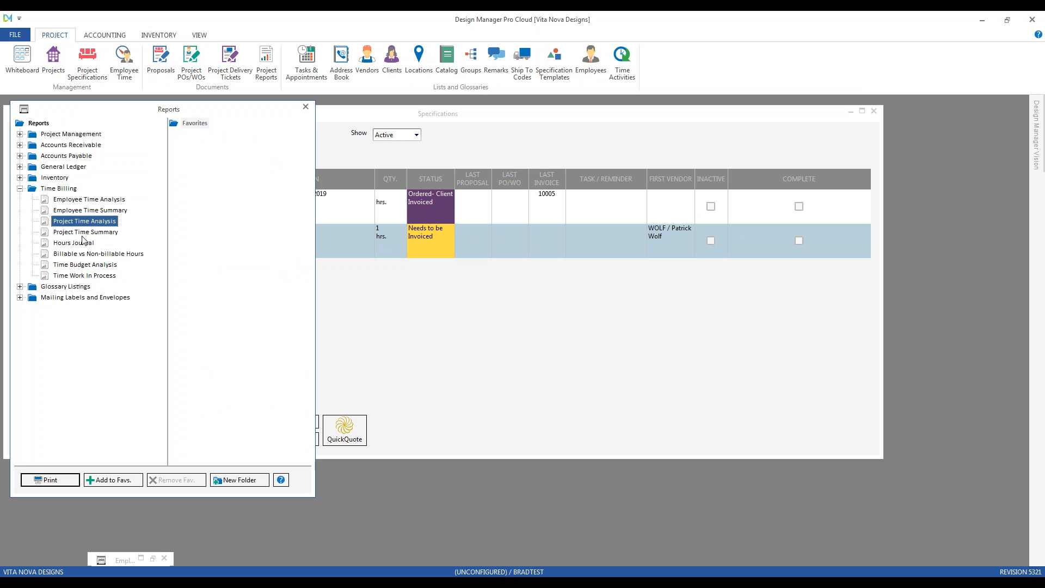
left_click(86, 233)
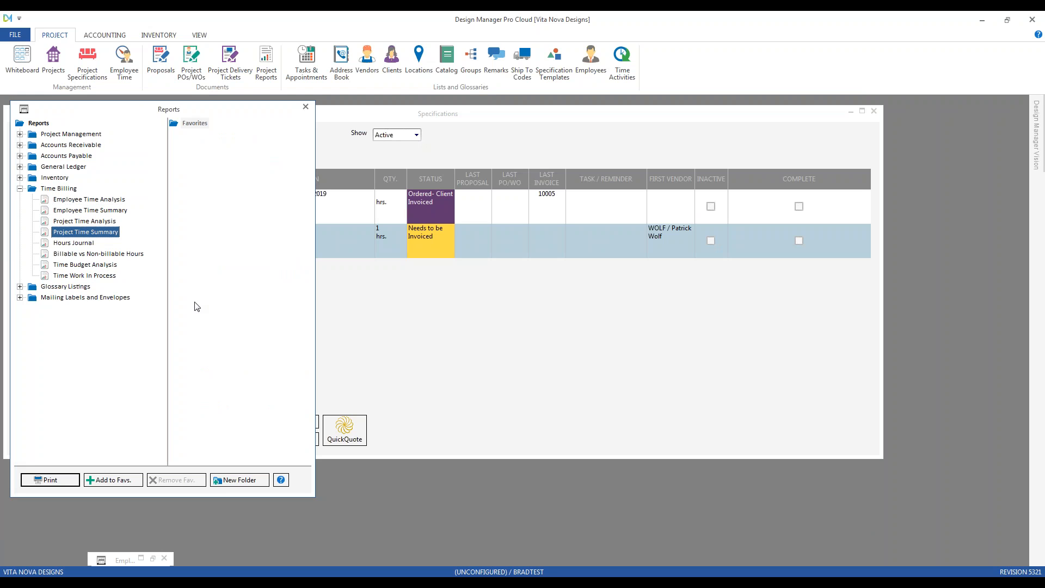